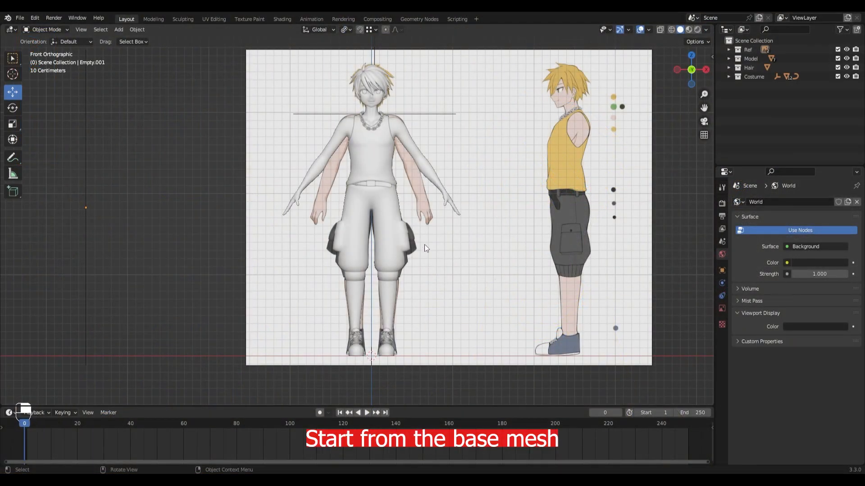
# Change the surface shader of the base body mesh's material to Emission
pyautogui.keyDown('shift'); pyautogui.moveTo(391, 152); pyautogui.dragTo(383, 260, button='middle'); pyautogui.keyUp('shift')
pyautogui.scroll(2, 382, 280)
pyautogui.scroll(4, 374, 182)
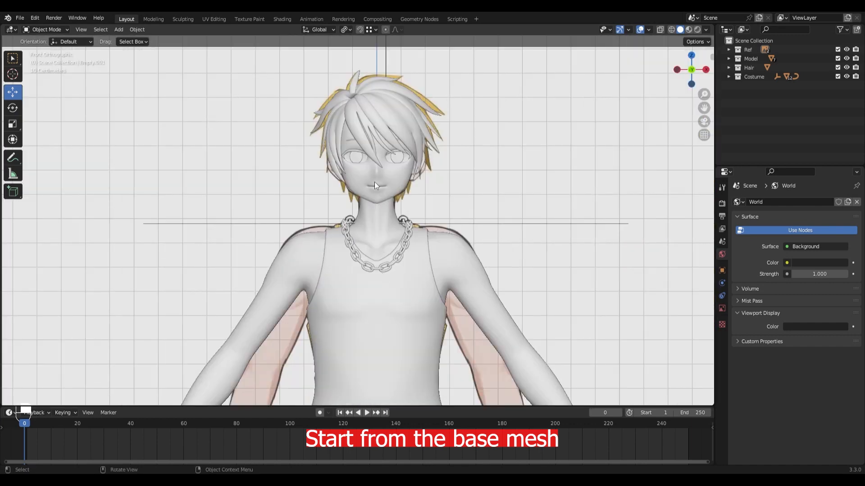
pyautogui.click(386, 194)
pyautogui.click(765, 240)
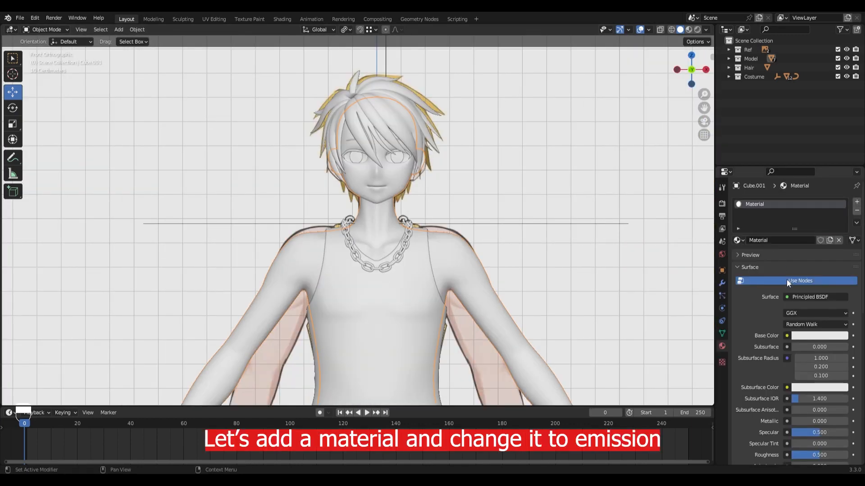
pyautogui.click(805, 297)
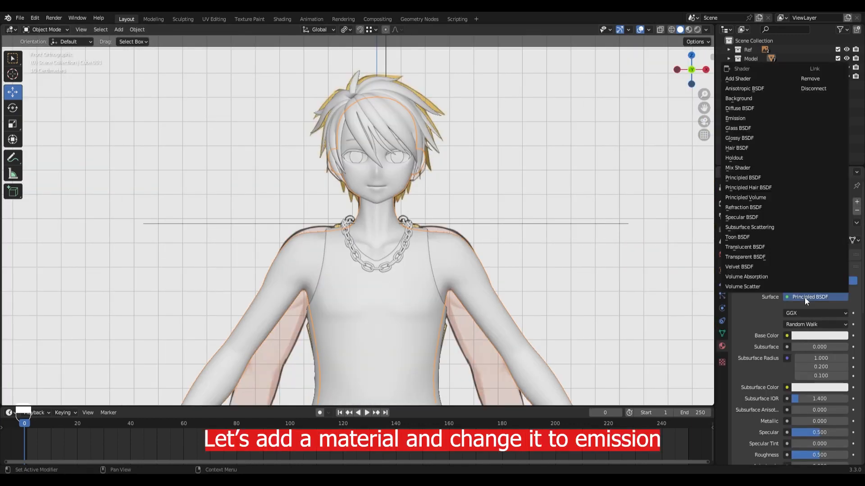
pyautogui.click(759, 120)
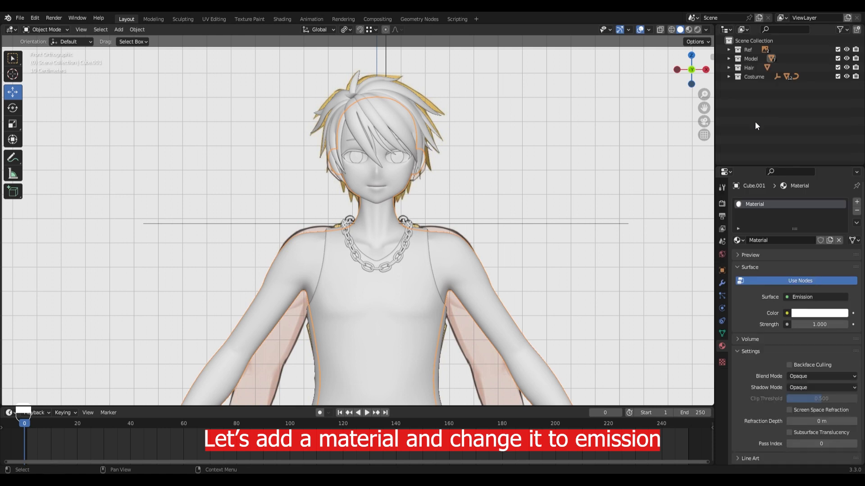
# Switch to the Shading workspace and rename the body's material as Base MAT
pyautogui.click(281, 19)
pyautogui.moveTo(440, 363); pyautogui.dragTo(440, 417, button='middle')
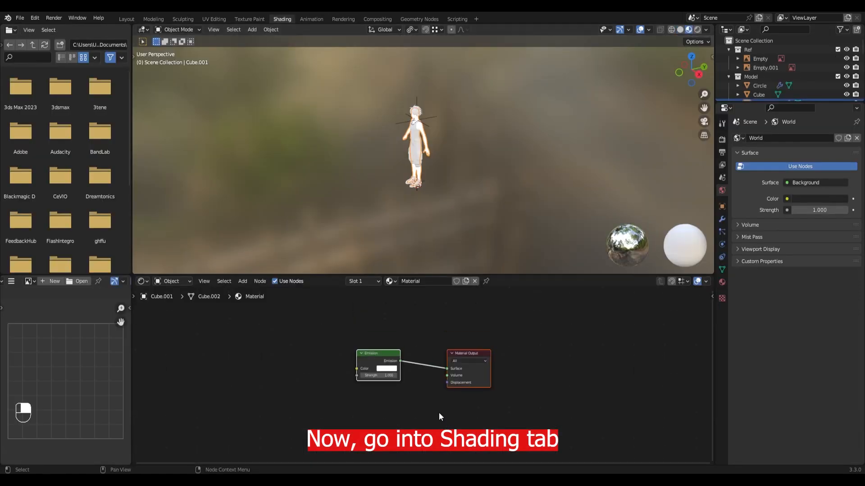
pyautogui.scroll(4, 408, 135)
pyautogui.scroll(2, 452, 107)
pyautogui.moveTo(409, 124); pyautogui.dragTo(451, 175, button='middle')
pyautogui.scroll(2, 450, 175)
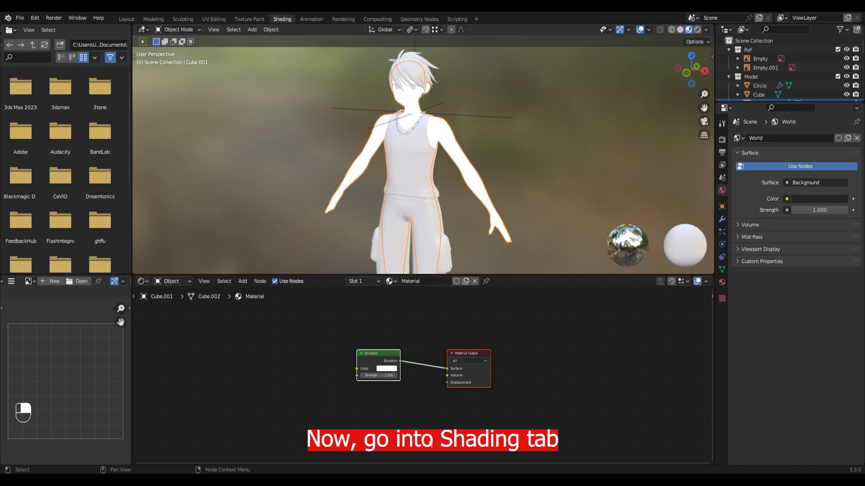
pyautogui.click(419, 281)
pyautogui.write('Base')
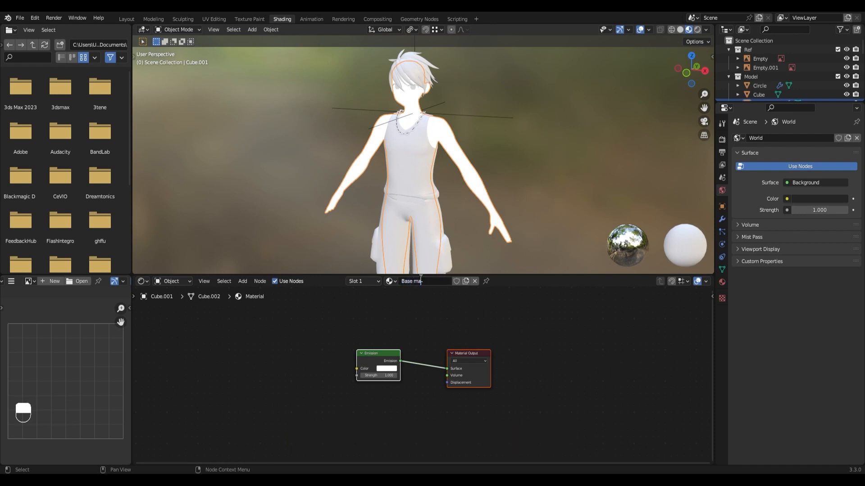
pyautogui.write(' ma')
pyautogui.press('BackSpace')
pyautogui.press('BackSpace')
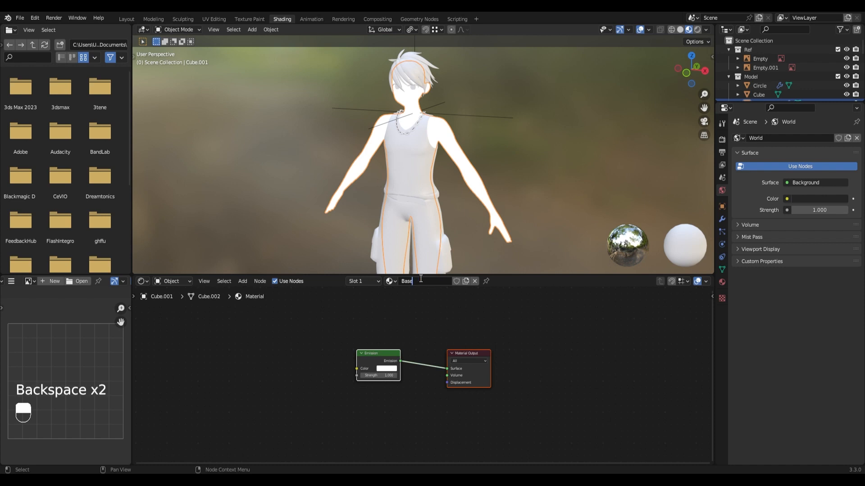
pyautogui.write('MAT')
pyautogui.press('Return')
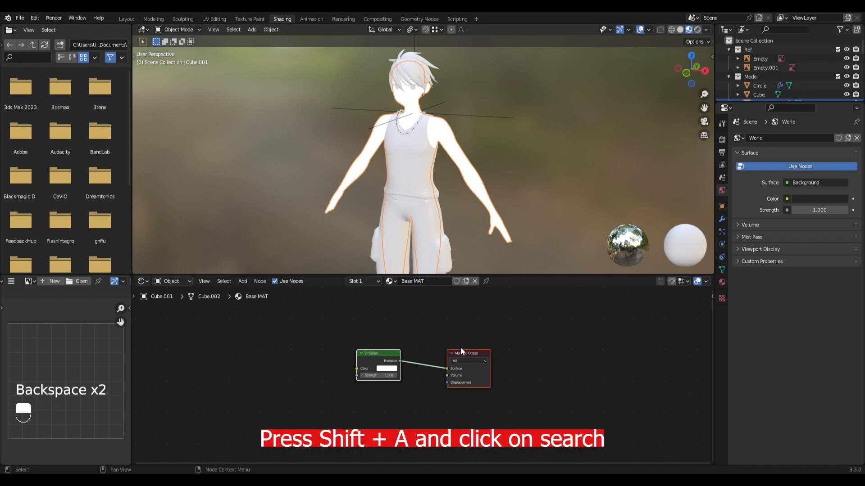
# Add an Image Texture node and place it before the Emission node
pyautogui.click(435, 331)
pyautogui.hotkey('shift', 'a')
pyautogui.click(435, 331)
pyautogui.write('image')
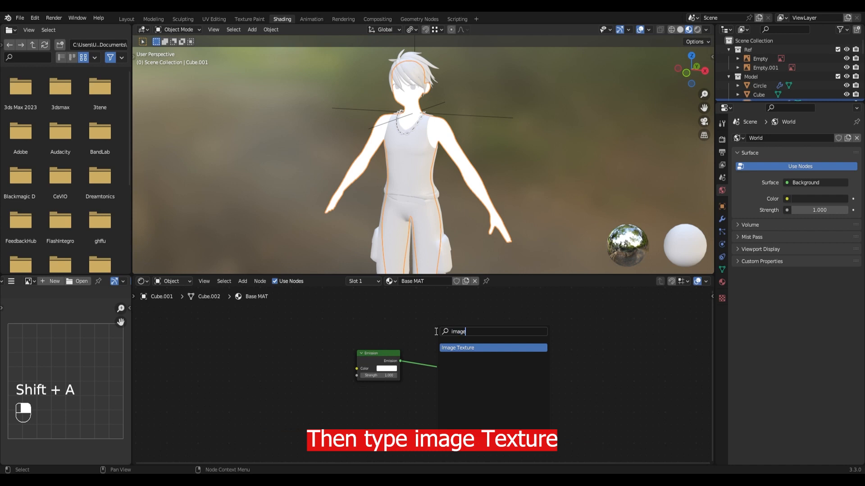
pyautogui.press('Return')
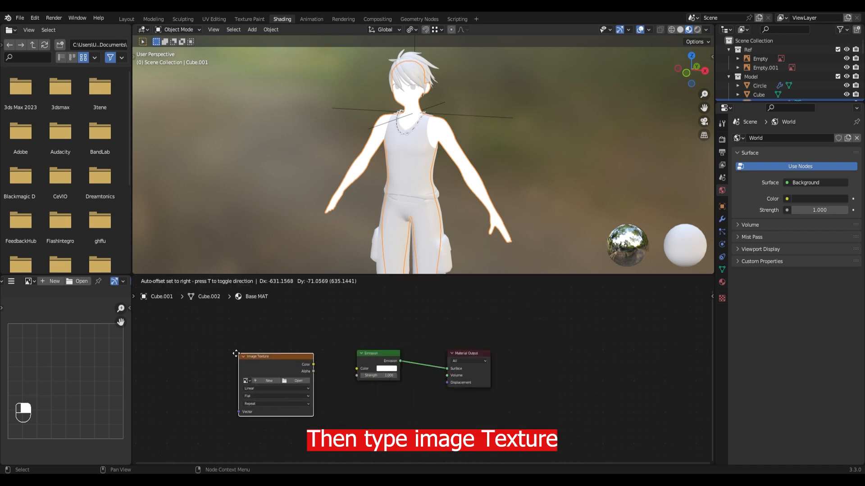
pyautogui.click(232, 351)
# Start a new image in the Image Texture node and name it Base Texture
pyautogui.scroll(4, 276, 354)
pyautogui.moveTo(276, 355); pyautogui.dragTo(354, 380, button='middle')
pyautogui.scroll(3, 354, 380)
pyautogui.moveTo(296, 387); pyautogui.dragTo(342, 388, button='middle')
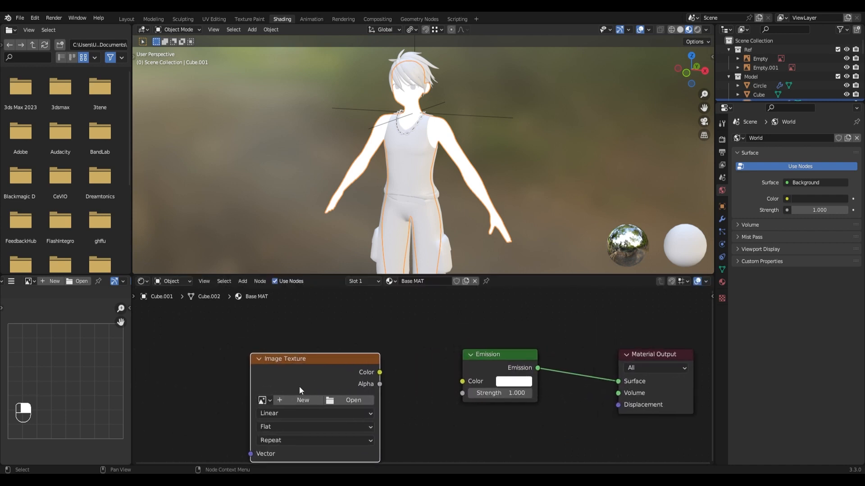
pyautogui.click(289, 400)
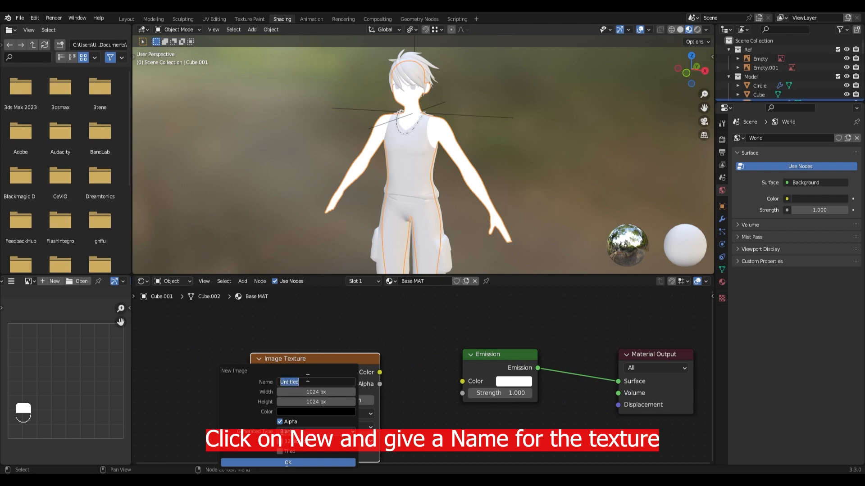
pyautogui.write('Base Texture')
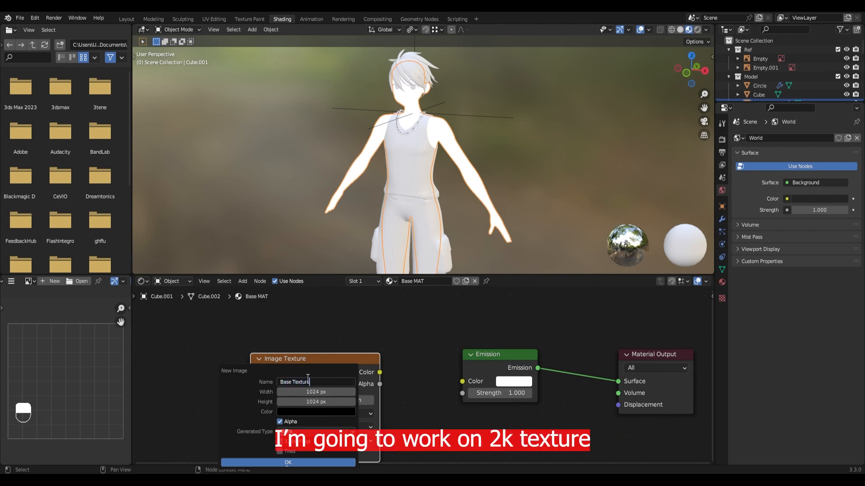
# Set both the width and the height of the new image to 2048 px
pyautogui.click(327, 392)
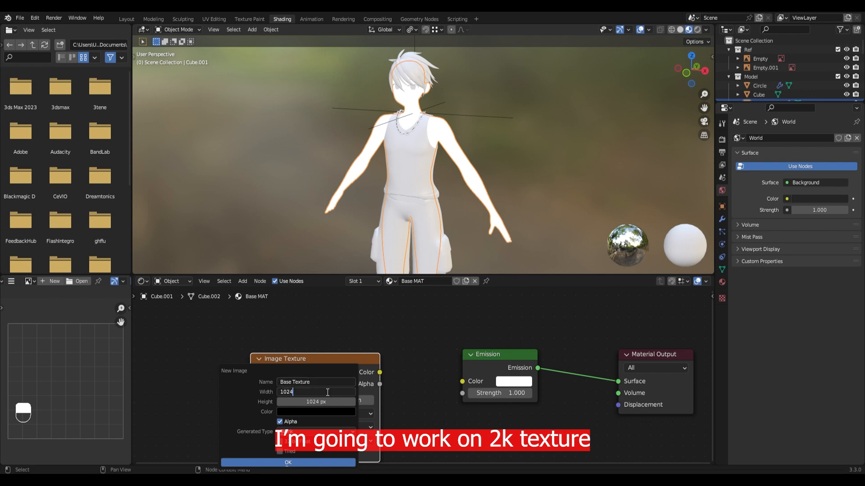
pyautogui.write('*2')
pyautogui.click(328, 402)
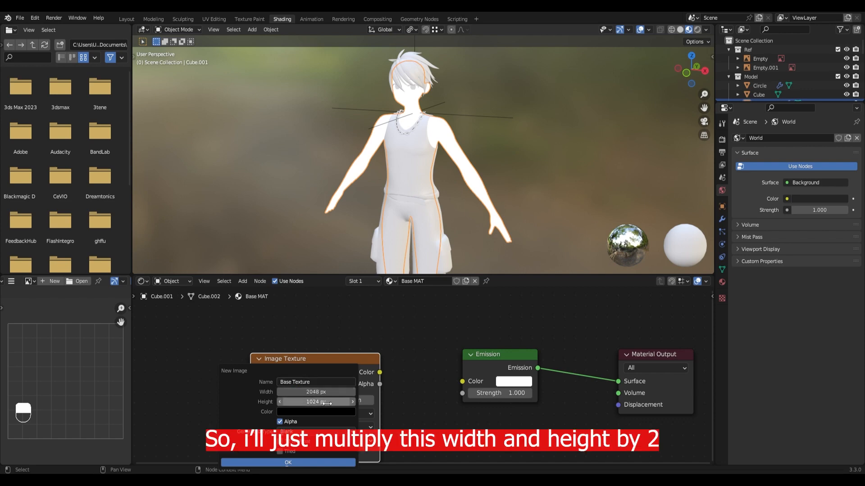
pyautogui.press('Return')
pyautogui.click(321, 402)
pyautogui.write('2048')
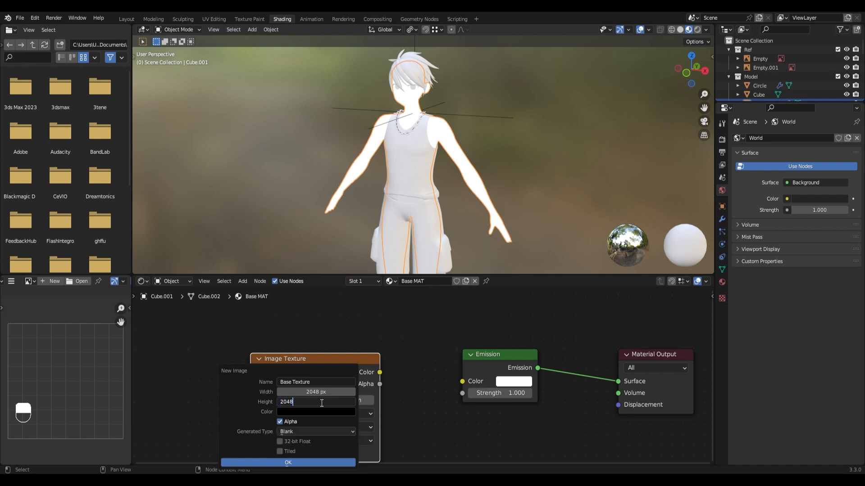
pyautogui.press('Return')
# Set the alpha of the new image's fill color to 0 and create the image
pyautogui.click(317, 412)
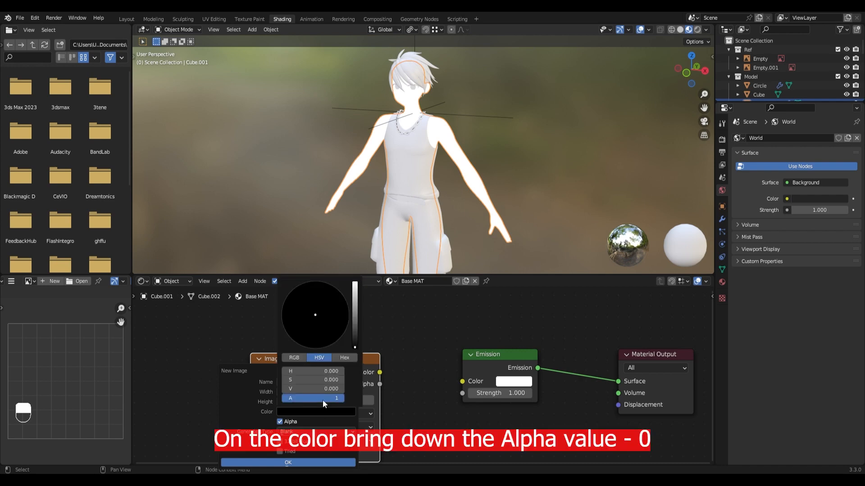
pyautogui.moveTo(322, 400); pyautogui.dragTo(260, 399)
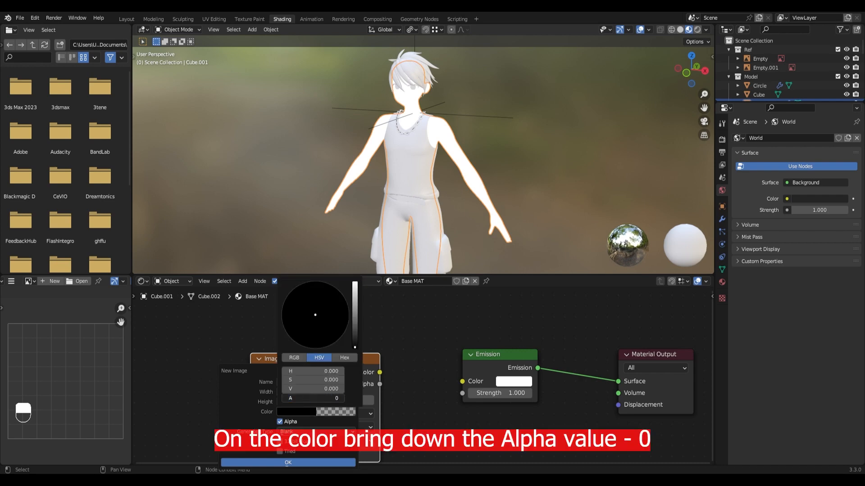
pyautogui.click(277, 463)
# Connect the Base Texture node's Color output to the Emission node's Color input
pyautogui.scroll(-1, 320, 412)
pyautogui.moveTo(377, 346); pyautogui.dragTo(448, 355)
pyautogui.scroll(5, 417, 172)
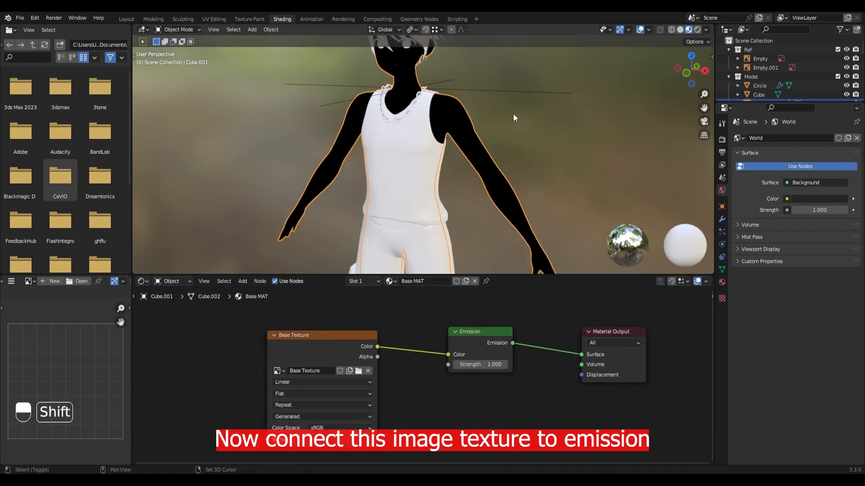
pyautogui.keyDown('shift'); pyautogui.moveTo(512, 113); pyautogui.dragTo(501, 174, button='middle'); pyautogui.keyUp('shift')
pyautogui.scroll(1, 500, 174)
pyautogui.keyDown('shift'); pyautogui.moveTo(428, 146); pyautogui.dragTo(418, 119, button='middle'); pyautogui.keyUp('shift')
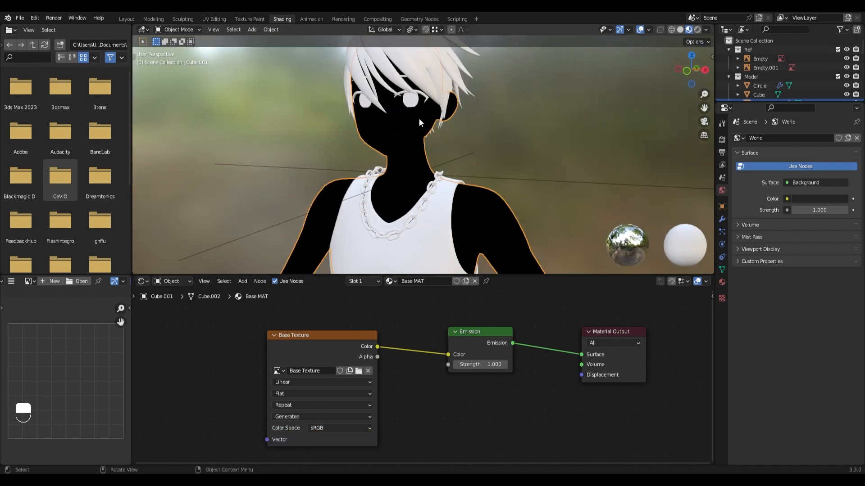
# Switch to the Texture Paint workspace and fill the whole base mesh with white using the Fill tool
pyautogui.click(250, 19)
pyautogui.scroll(4, 483, 135)
pyautogui.keyDown('shift'); pyautogui.moveTo(527, 133); pyautogui.dragTo(525, 173, button='middle'); pyautogui.keyUp('shift')
pyautogui.scroll(2, 525, 174)
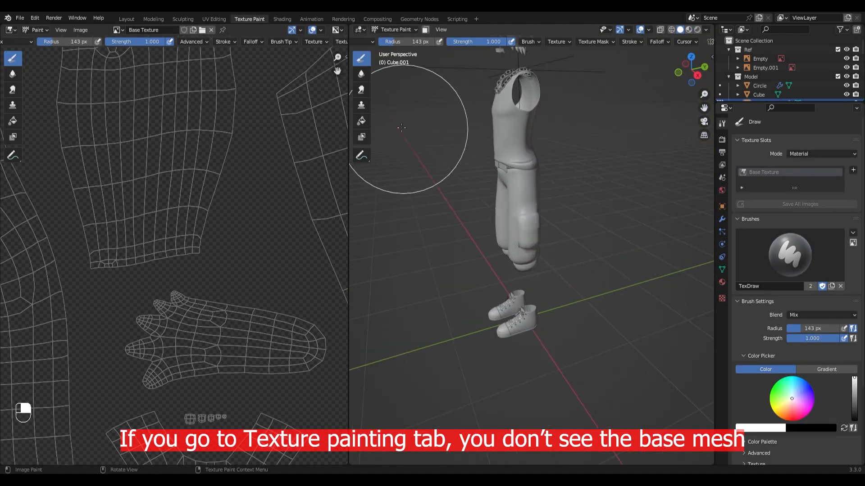
pyautogui.click(362, 122)
pyautogui.moveTo(515, 96)
pyautogui.mouseDown(button='middle')
pyautogui.moveTo(541, 93)
pyautogui.moveTo(542, 175)
pyautogui.mouseUp(button='middle')
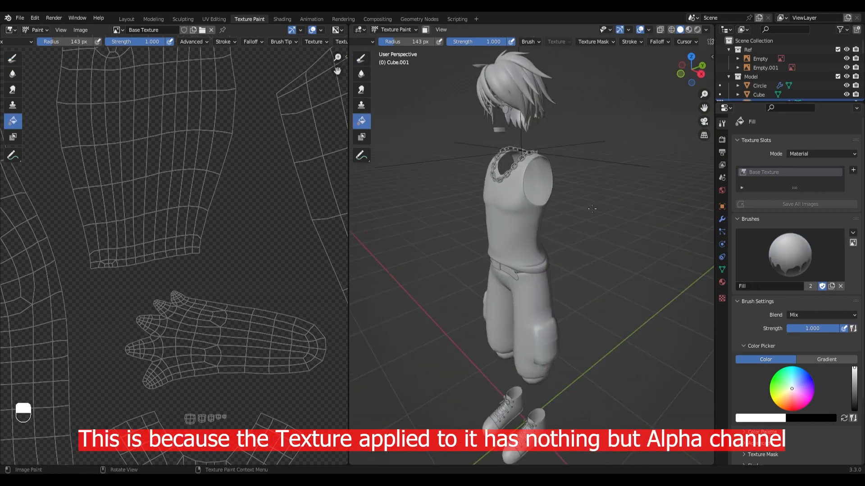
pyautogui.click(562, 180)
pyautogui.moveTo(562, 214); pyautogui.dragTo(559, 201, button='middle')
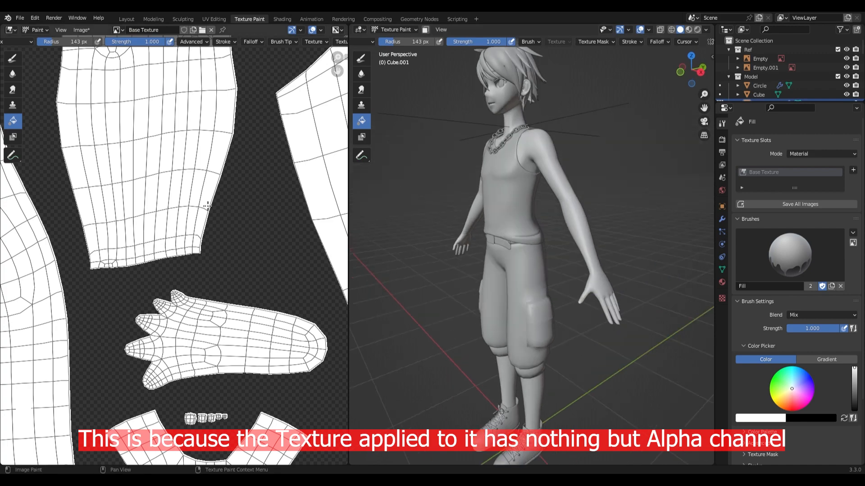
# Set the 3D viewport to Material Preview shading and inspect the filled UV islands and character
pyautogui.scroll(-6, 176, 255)
pyautogui.moveTo(176, 255); pyautogui.dragTo(165, 280, button='middle')
pyautogui.scroll(1, 177, 256)
pyautogui.moveTo(529, 192)
pyautogui.mouseDown(button='middle')
pyautogui.moveTo(558, 193)
pyautogui.moveTo(568, 214)
pyautogui.mouseUp(button='middle')
pyautogui.click(688, 29)
pyautogui.scroll(2, 590, 128)
pyautogui.moveTo(590, 129)
pyautogui.keyDown('shift'); pyautogui.mouseDown(button='middle')
pyautogui.moveTo(596, 141)
pyautogui.moveTo(557, 223)
pyautogui.mouseUp(button='middle'); pyautogui.keyUp('shift')
pyautogui.scroll(3, 558, 223)
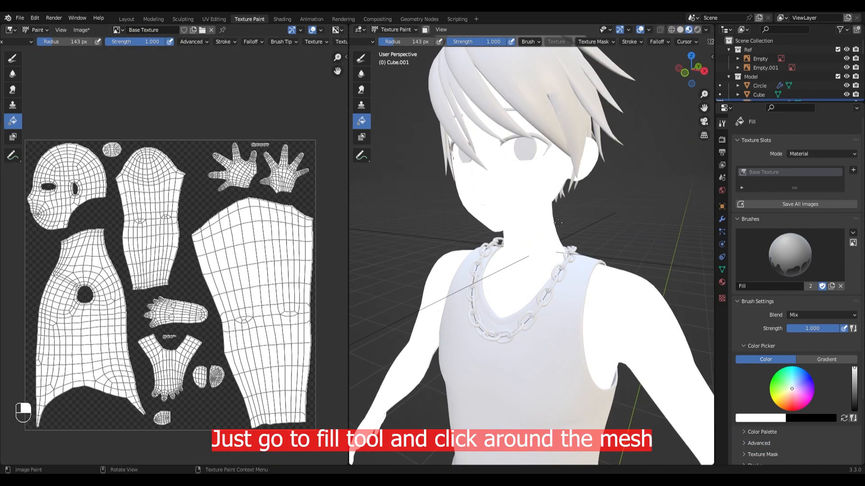
pyautogui.scroll(-3, 557, 223)
pyautogui.click(282, 19)
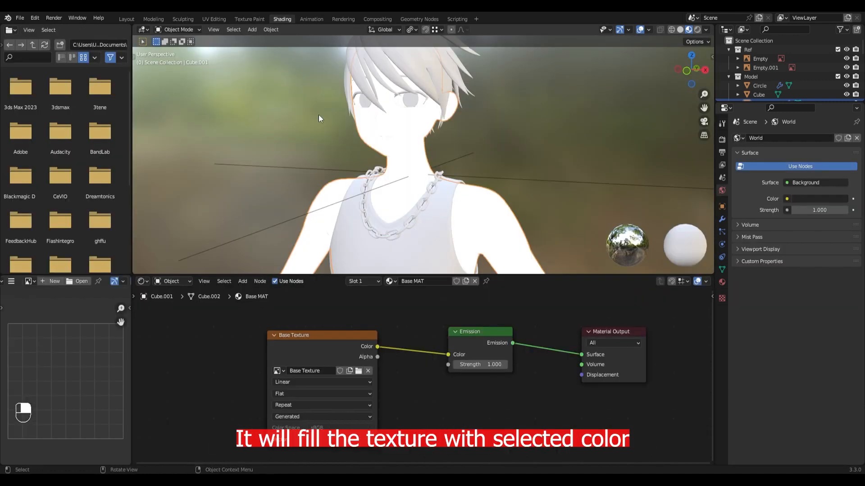
pyautogui.click(333, 382)
pyautogui.click(326, 403)
pyautogui.click(245, 18)
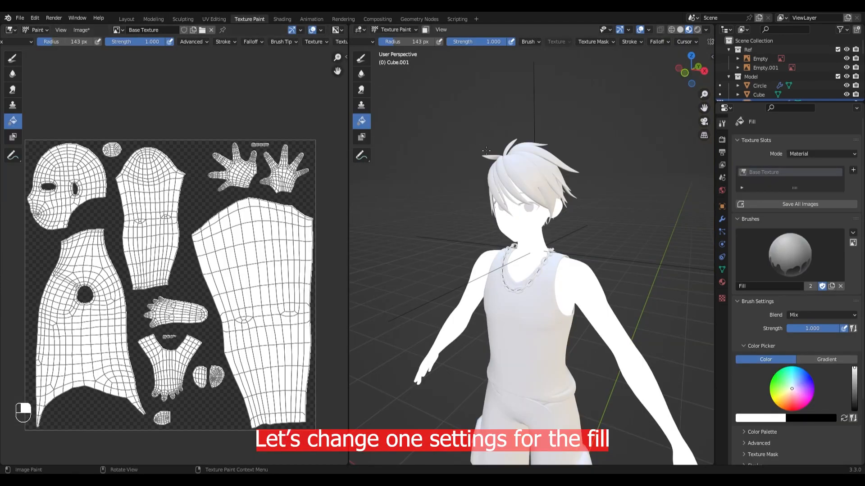
# Set the texture painting Bleed option to 5 px
pyautogui.scroll(-5, 804, 321)
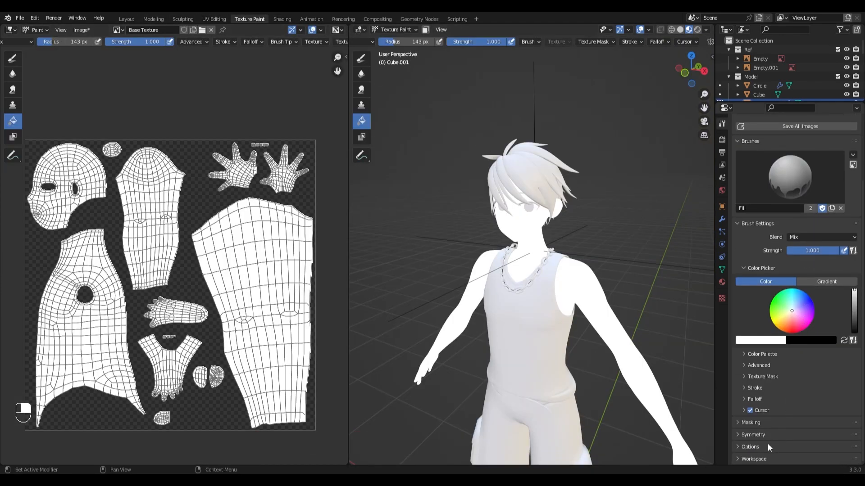
pyautogui.click(741, 447)
pyautogui.click(820, 401)
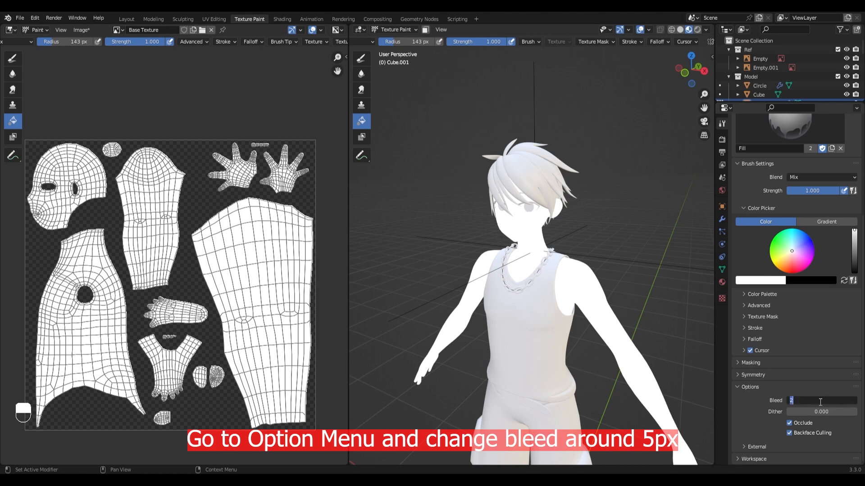
pyautogui.write('5')
pyautogui.press('Return')
pyautogui.scroll(8, 778, 348)
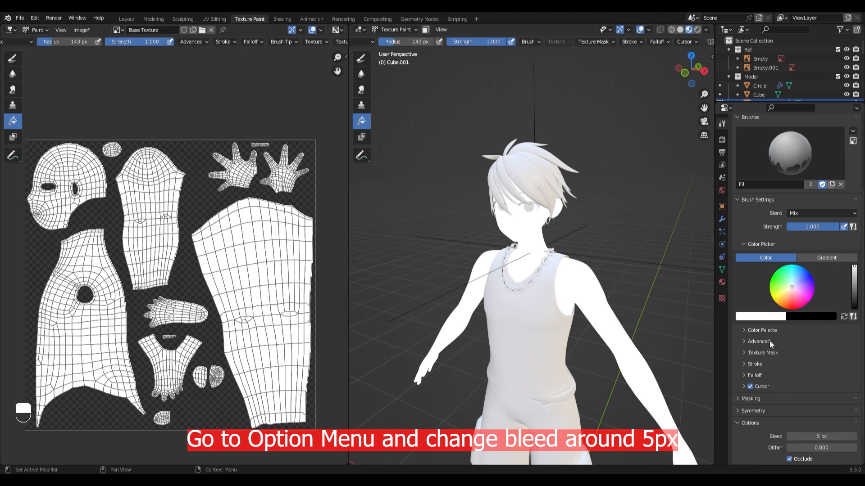
# Turn the Outliner area into an Image Editor displaying the reference image AZcrsTxV.jpg
pyautogui.click(728, 31)
pyautogui.click(433, 55)
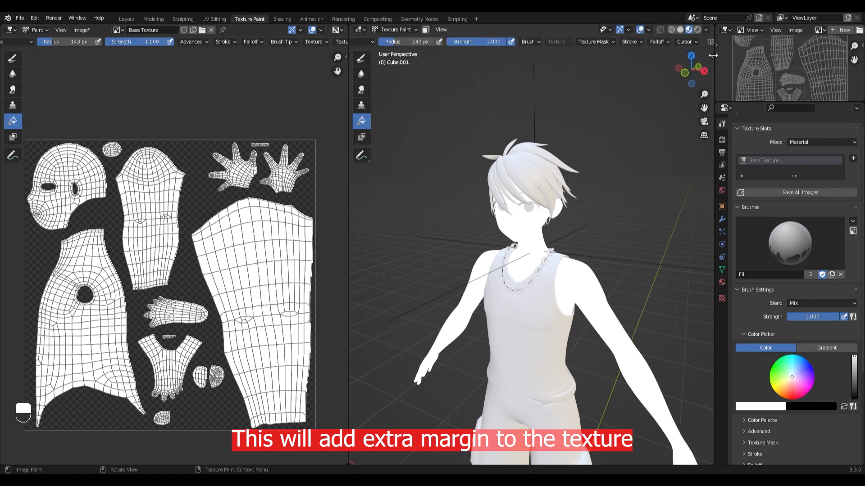
pyautogui.click(823, 31)
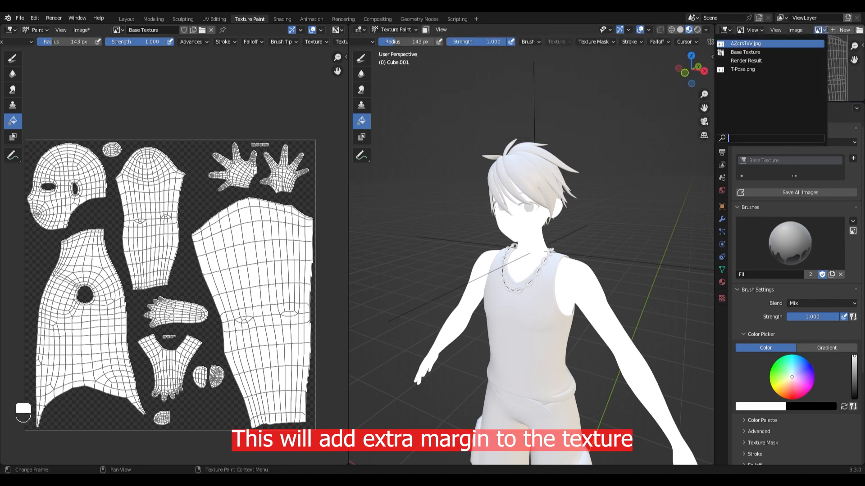
pyautogui.click(778, 44)
pyautogui.scroll(-3, 767, 56)
pyautogui.moveTo(766, 57); pyautogui.dragTo(784, 80, button='middle')
pyautogui.scroll(4, 771, 78)
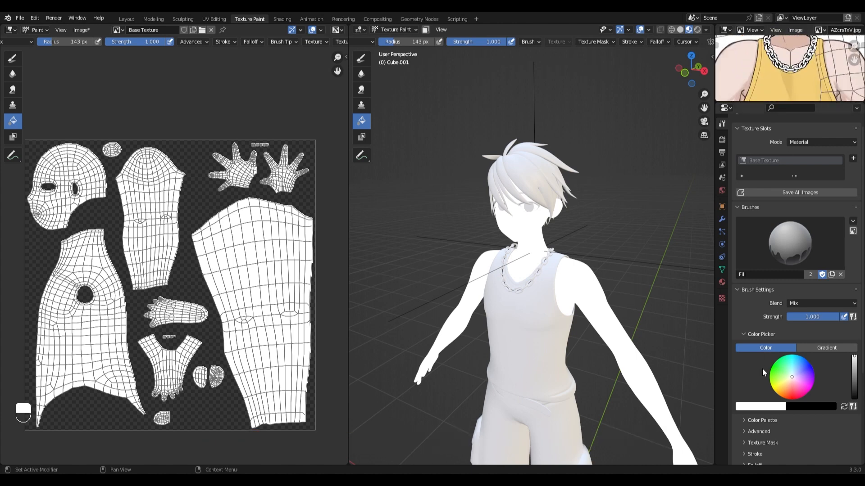
# Sample the light skin color from the reference image as the fill color and swap the primary and secondary colors
pyautogui.click(763, 407)
pyautogui.click(776, 374)
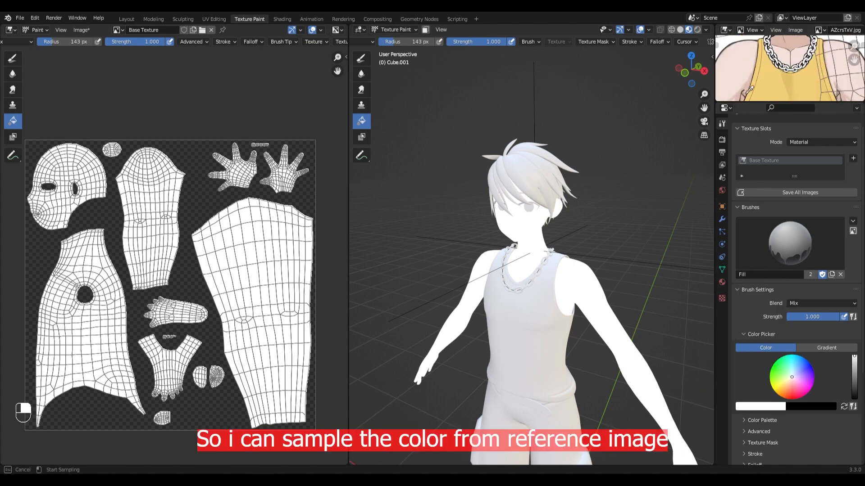
pyautogui.click(740, 59)
pyautogui.scroll(-5, 740, 56)
pyautogui.moveTo(743, 62)
pyautogui.mouseDown(button='middle')
pyautogui.moveTo(777, 68)
pyautogui.moveTo(772, 88)
pyautogui.moveTo(765, 63)
pyautogui.mouseUp(button='middle')
pyautogui.scroll(3, 772, 81)
pyautogui.press('x')
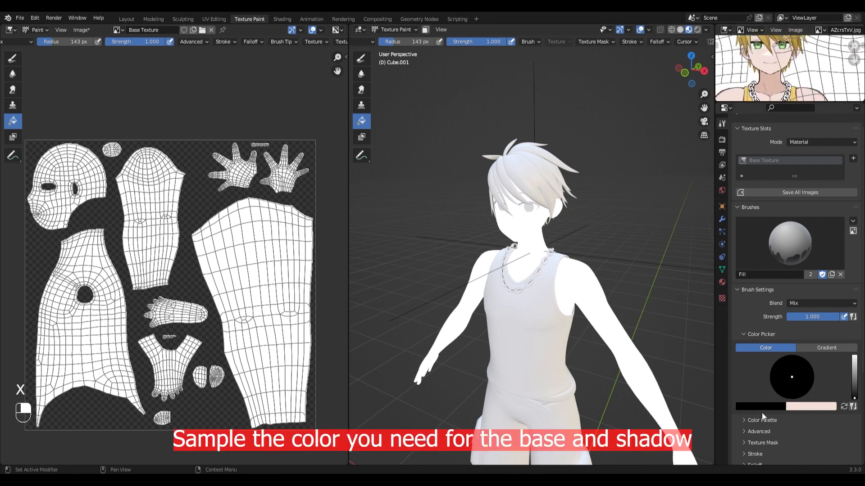
# Set the primary fill color to the sampled light skin color and set its saturation to 0.236 for the shadow tone
pyautogui.click(764, 408)
pyautogui.click(777, 409)
pyautogui.click(777, 376)
pyautogui.click(797, 402)
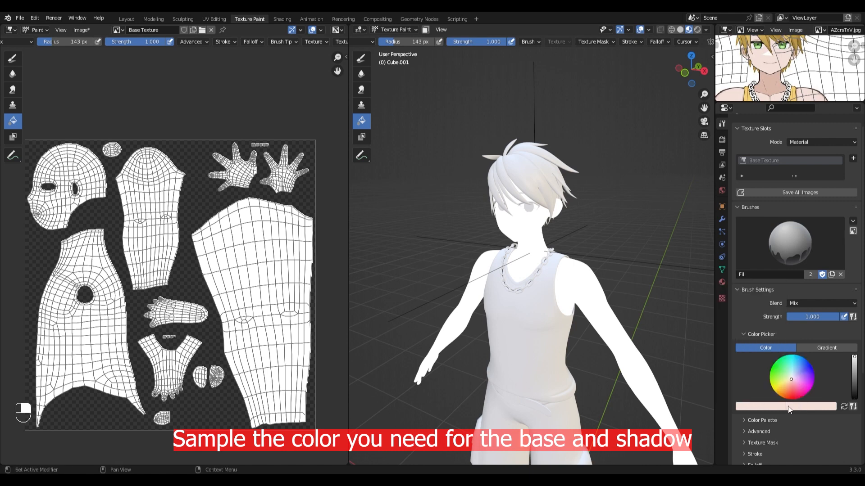
pyautogui.click(780, 408)
pyautogui.moveTo(713, 384); pyautogui.dragTo(718, 384)
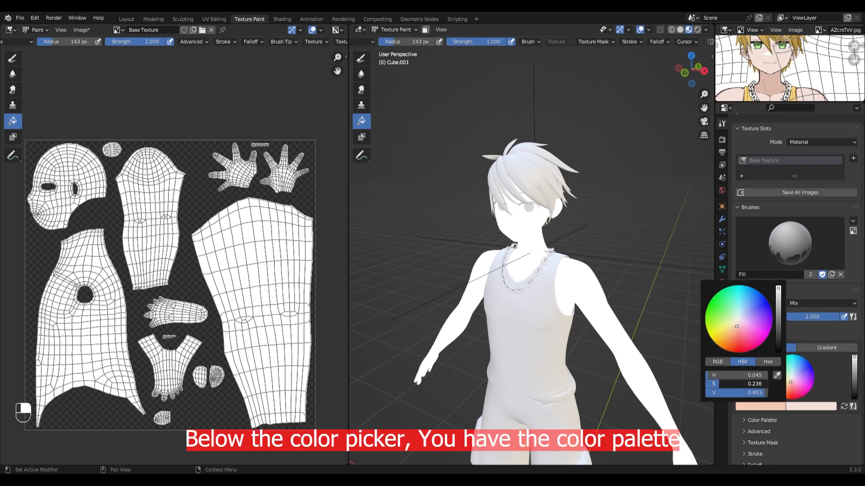
# Add the shadow skin color and the light skin color to Palette.001
pyautogui.click(749, 420)
pyautogui.scroll(-1, 758, 405)
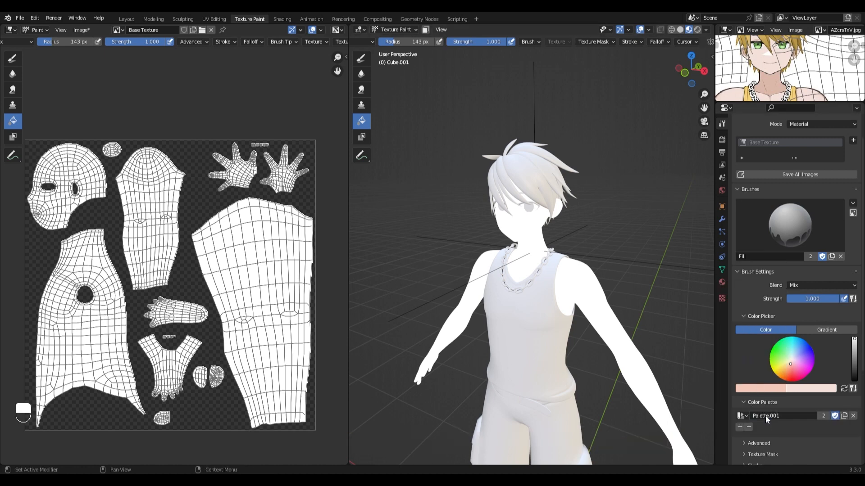
pyautogui.press('x')
pyautogui.click(739, 427)
pyautogui.press('x')
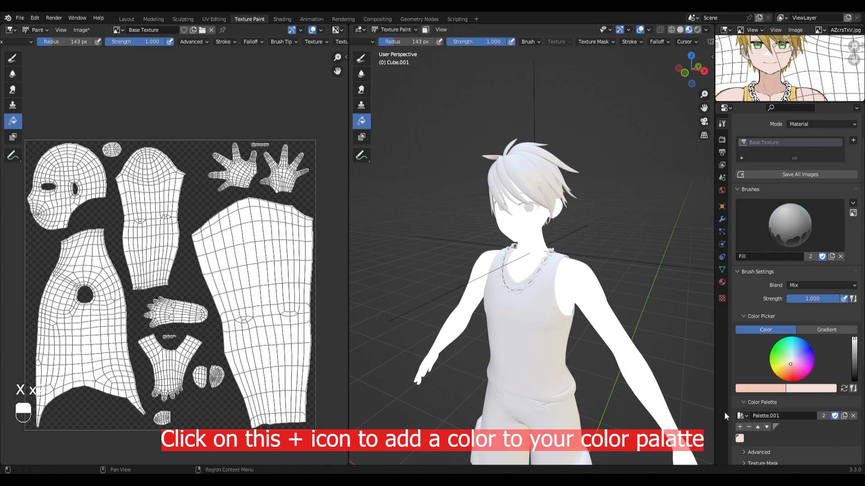
pyautogui.press('x')
# Fill the character's base mesh with the light skin color
pyautogui.scroll(-4, 649, 350)
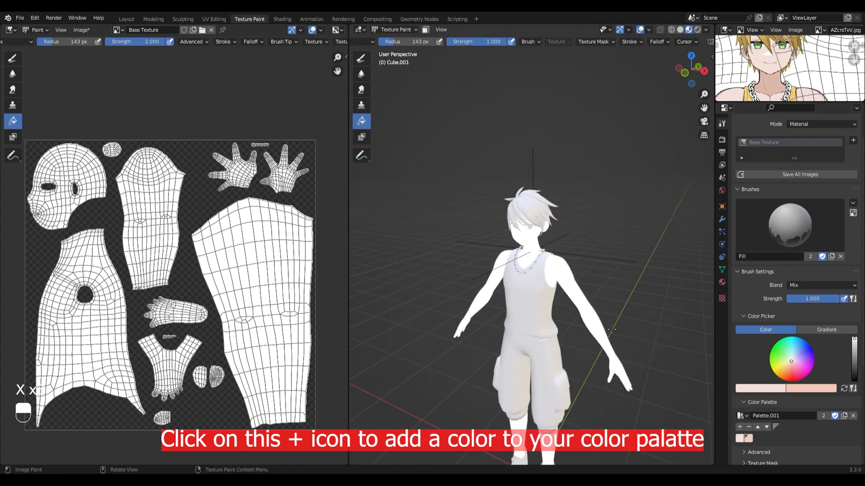
pyautogui.scroll(1, 490, 215)
pyautogui.click(582, 313)
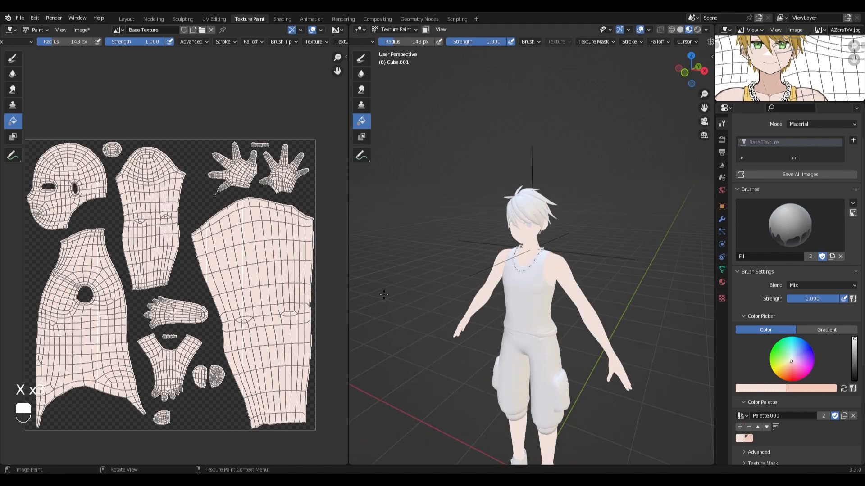
# Examine the bleed edges of the filled UV islands and the stray fill around the hand island's fingertips
pyautogui.scroll(2, 178, 271)
pyautogui.scroll(6, 178, 270)
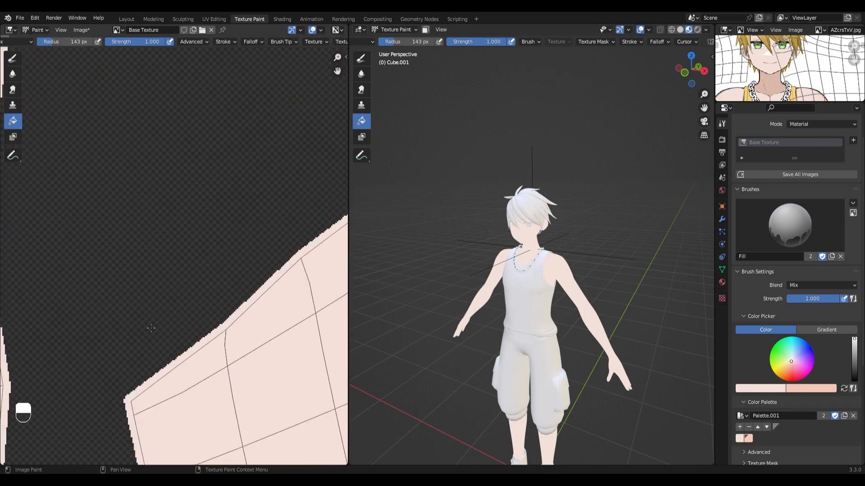
pyautogui.scroll(-1, 177, 342)
pyautogui.scroll(-2, 837, 395)
pyautogui.scroll(-6, 837, 394)
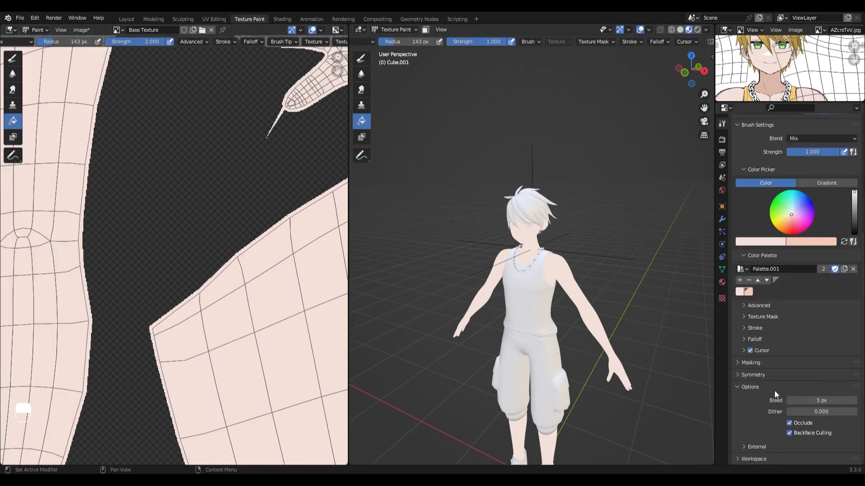
pyautogui.scroll(-1, 255, 302)
pyautogui.scroll(-3, 168, 144)
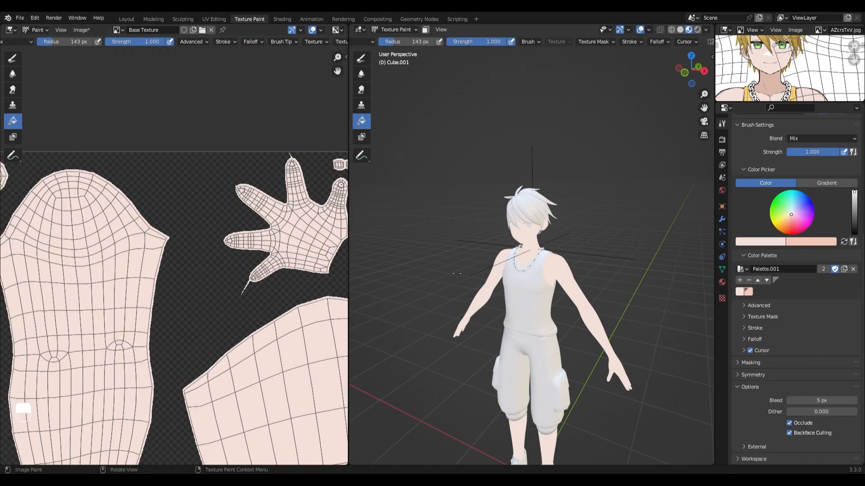
pyautogui.scroll(-4, 257, 277)
pyautogui.moveTo(257, 277); pyautogui.dragTo(240, 313, button='middle')
pyautogui.scroll(2, 229, 266)
# Switch to the Draw brush and set its radius to 41 px for working around the hand island's fingertip
pyautogui.click(11, 57)
pyautogui.scroll(5, 217, 299)
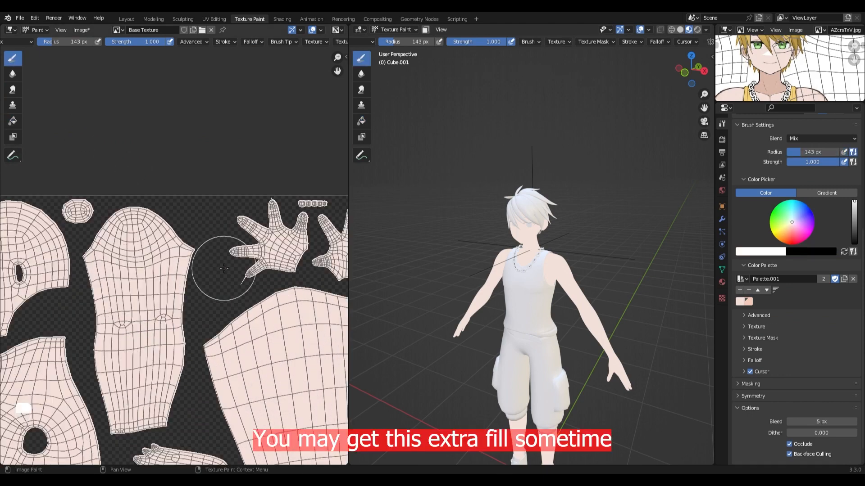
pyautogui.scroll(1, 177, 283)
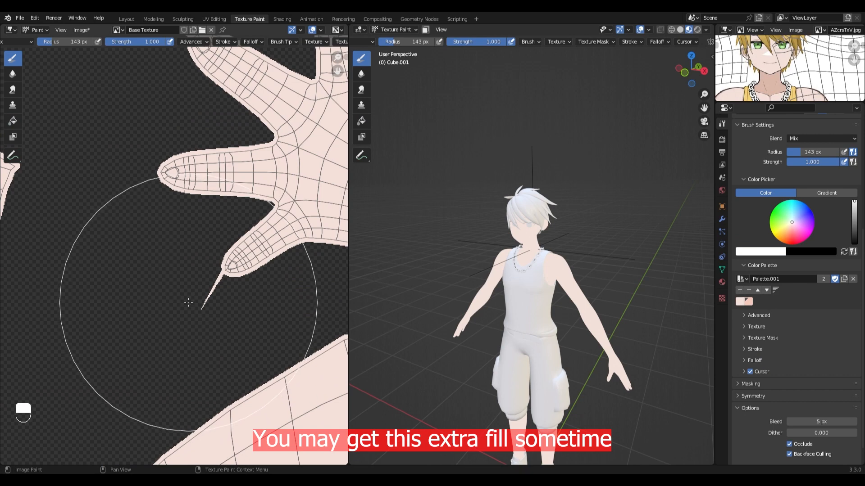
pyautogui.press('f')
pyautogui.click(180, 297)
pyautogui.scroll(1, 183, 296)
pyautogui.moveTo(183, 296); pyautogui.dragTo(147, 254, button='middle')
# Set the Draw brush's blend mode to Erase Alpha and its falloff curve to constant
pyautogui.scroll(10, 813, 282)
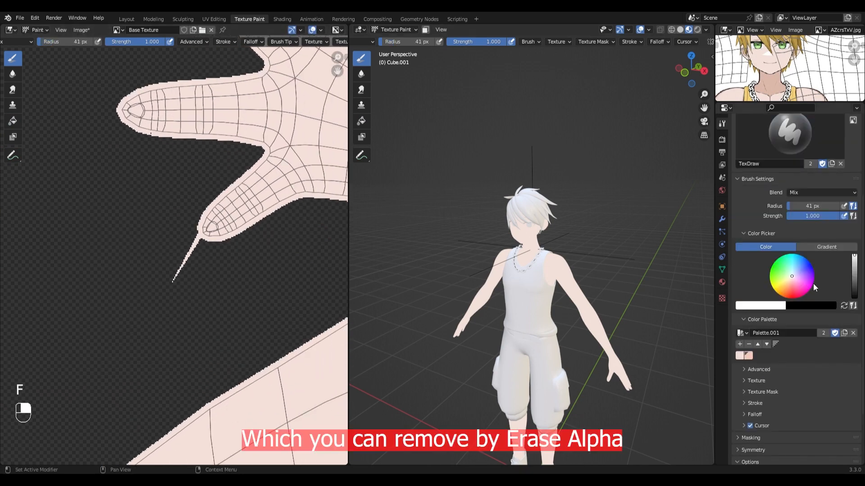
pyautogui.click(803, 314)
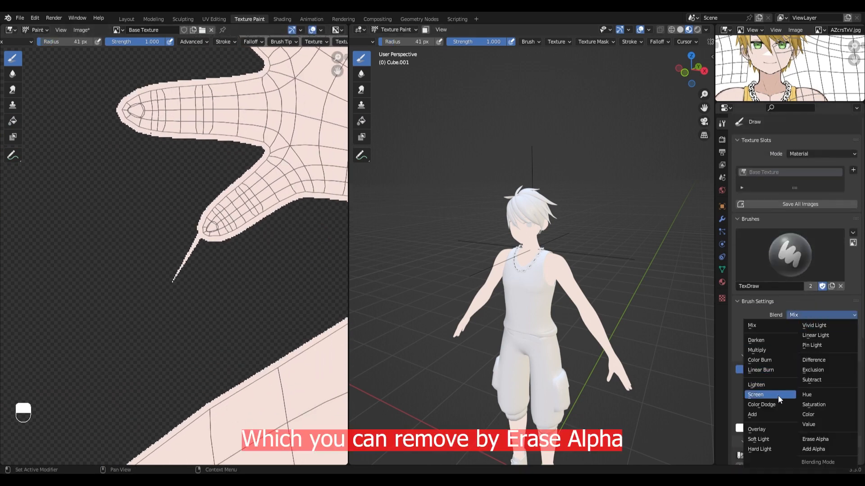
pyautogui.click(815, 439)
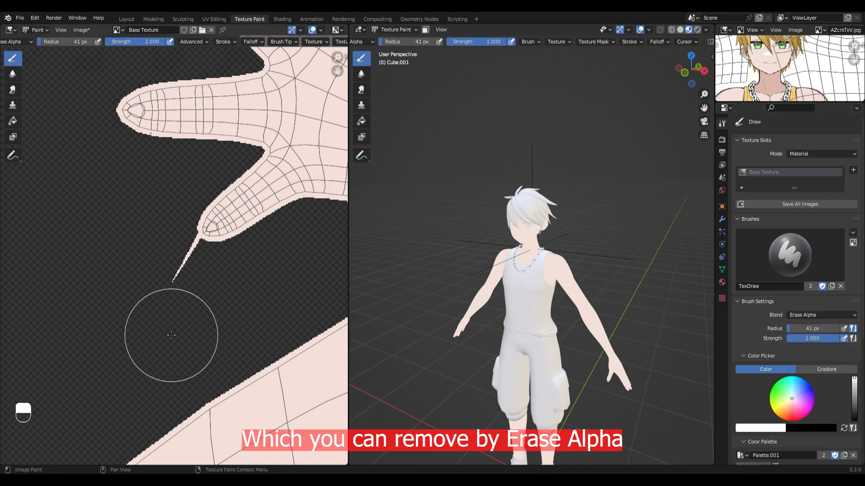
pyautogui.scroll(-10, 756, 336)
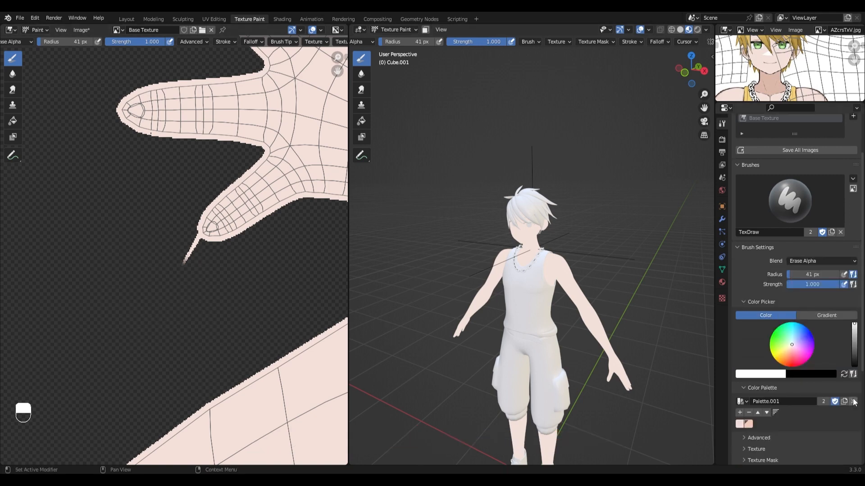
pyautogui.click(755, 339)
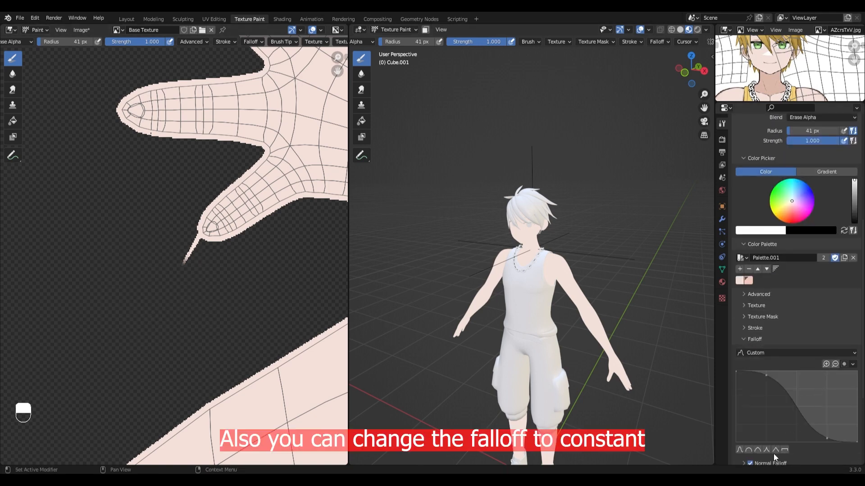
pyautogui.click(785, 449)
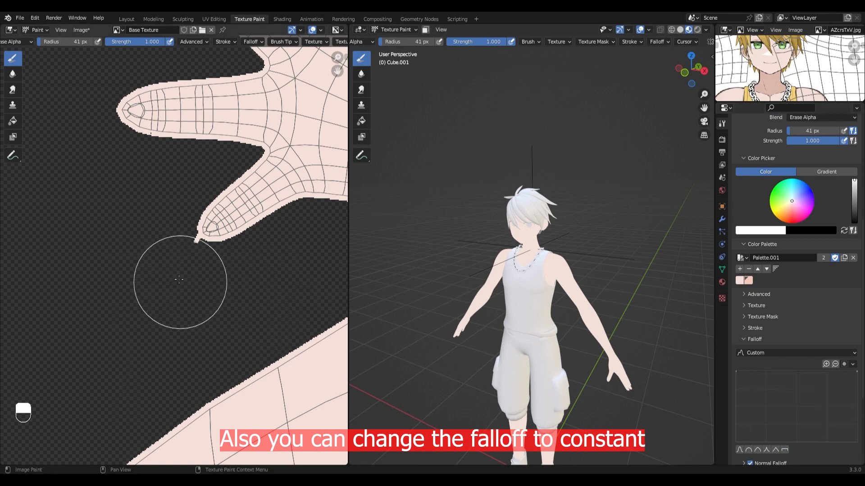
# Undo the last erase stroke and erase the stray fill spikes at the hand island's fingertips with a 26 px brush
pyautogui.hotkey('ctrl', 'z')
pyautogui.press('f')
pyautogui.click(157, 270)
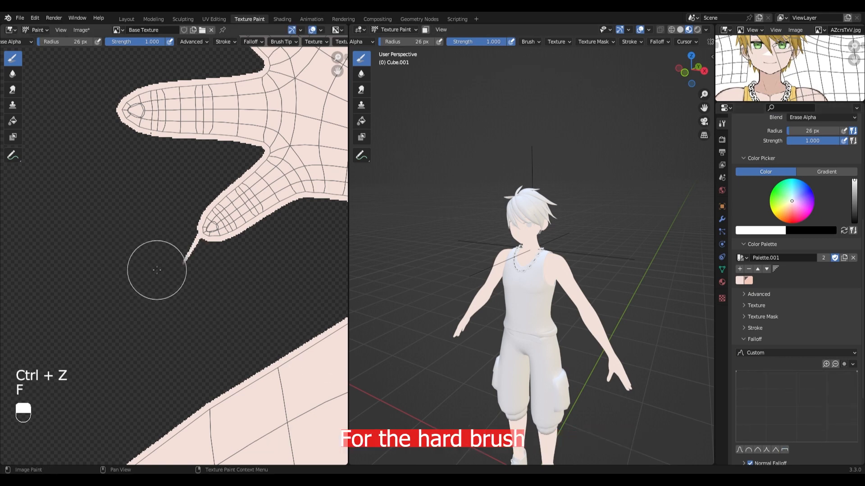
pyautogui.scroll(-6, 174, 251)
pyautogui.scroll(4, 162, 218)
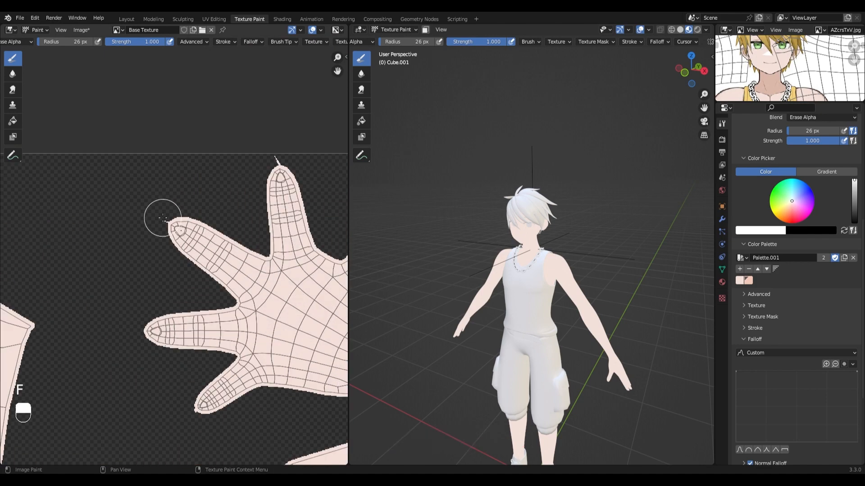
pyautogui.scroll(-6, 162, 218)
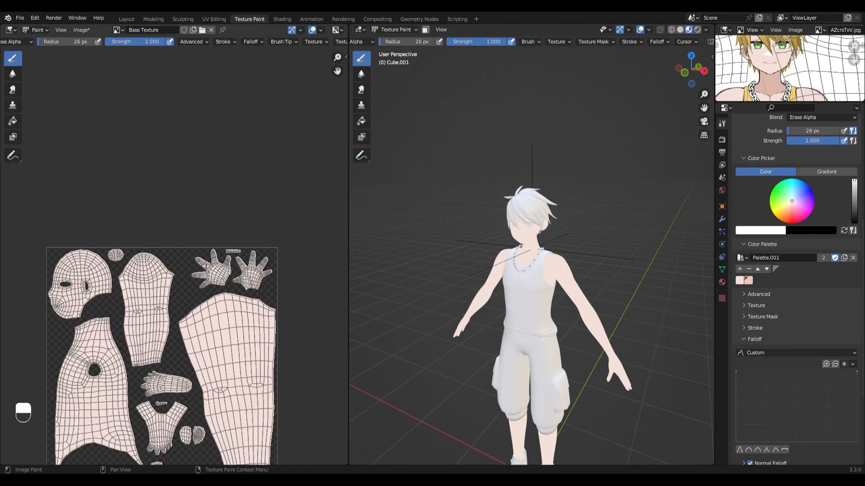
pyautogui.scroll(6, 204, 264)
# Set the brush's blend mode to Mix with a 9 px radius and choose the light skin color from the palette
pyautogui.scroll(8, 792, 225)
pyautogui.click(811, 279)
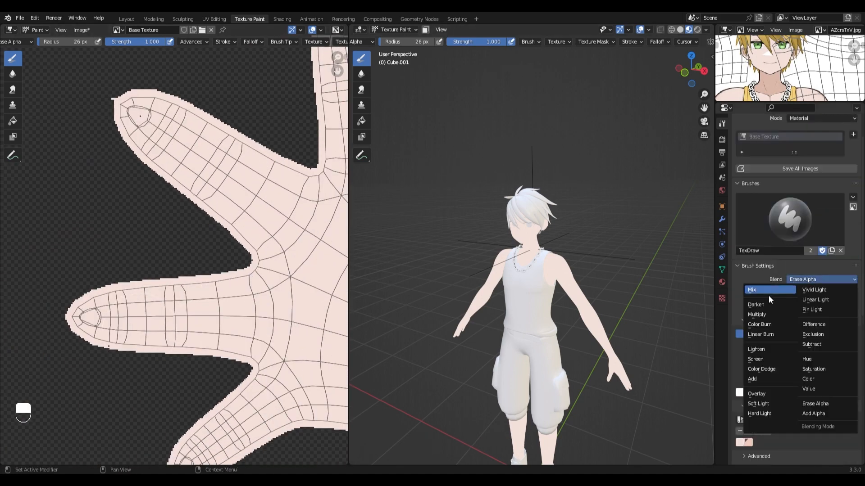
pyautogui.click(769, 290)
pyautogui.press('f')
pyautogui.click(110, 336)
pyautogui.moveTo(104, 329); pyautogui.dragTo(102, 344)
pyautogui.hotkey('ctrl', 'z')
pyautogui.scroll(-2, 766, 419)
pyautogui.click(740, 407)
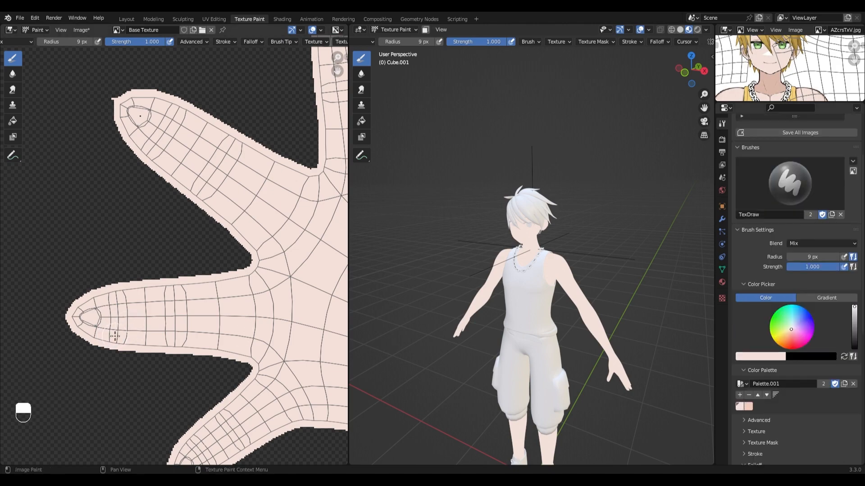
# Touch up the unfilled spots across the hand, leg, foot, torso and head UV islands with the light skin color
pyautogui.scroll(-5, 188, 131)
pyautogui.scroll(3, 315, 207)
pyautogui.scroll(-2, 261, 272)
pyautogui.scroll(3, 210, 288)
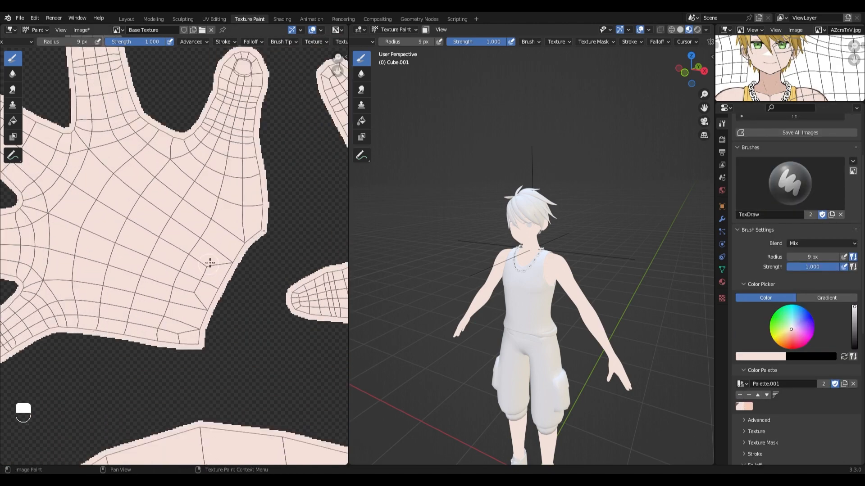
pyautogui.scroll(-5, 210, 262)
pyautogui.scroll(3, 197, 210)
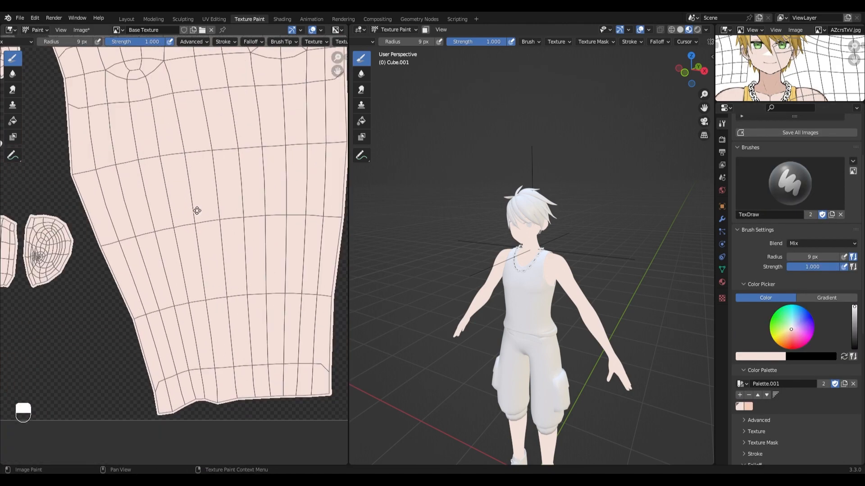
pyautogui.scroll(-3, 197, 210)
pyautogui.scroll(3, 172, 314)
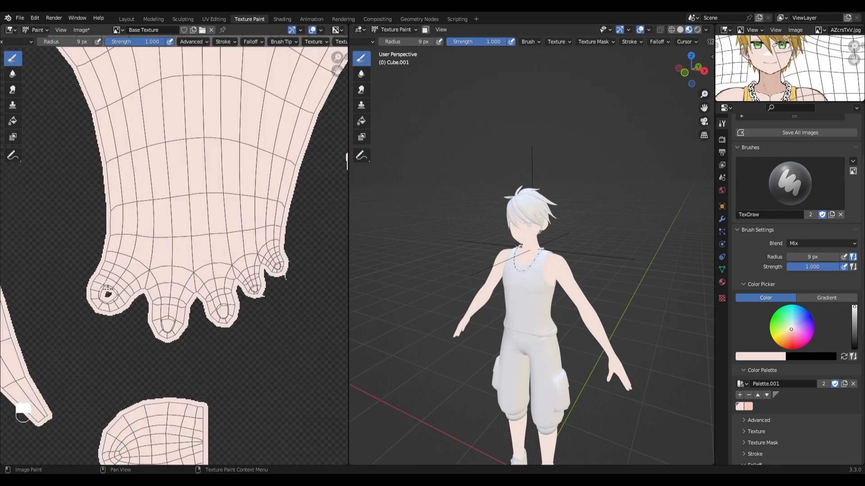
pyautogui.scroll(-4, 109, 293)
pyautogui.scroll(2, 111, 256)
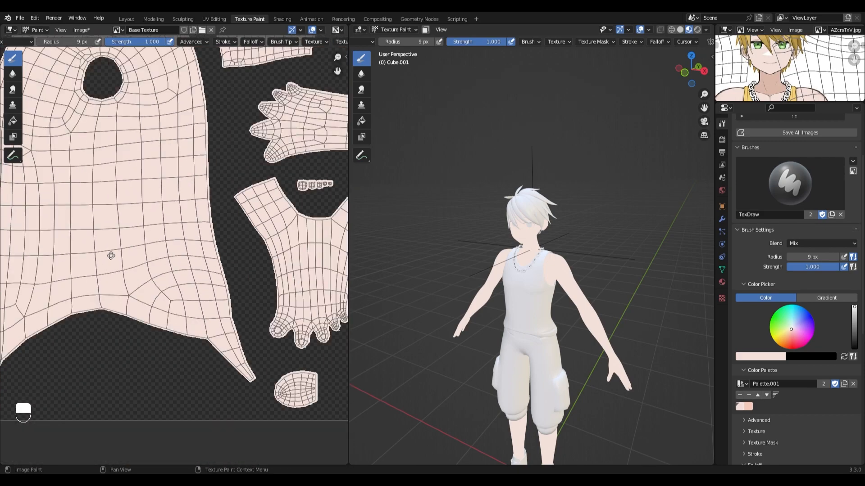
pyautogui.moveTo(111, 256); pyautogui.dragTo(219, 419, button='middle')
pyautogui.scroll(2, 174, 246)
pyautogui.scroll(5, 146, 196)
pyautogui.scroll(-3, 157, 213)
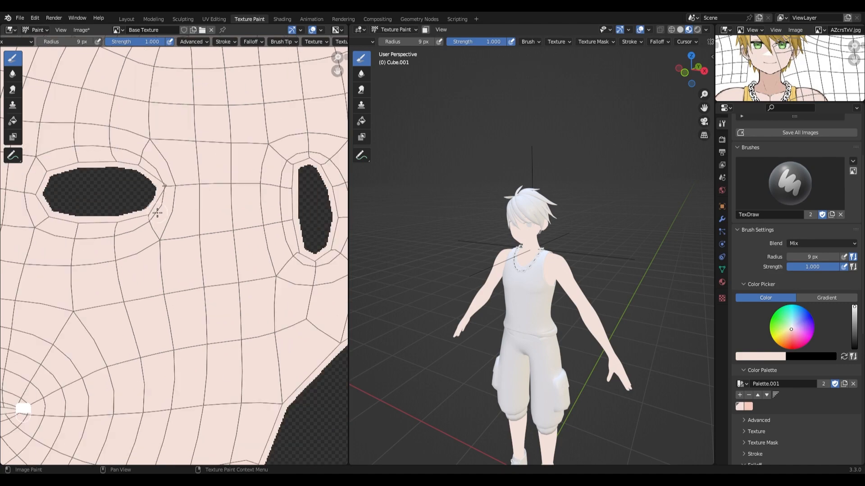
pyautogui.scroll(-9, 157, 213)
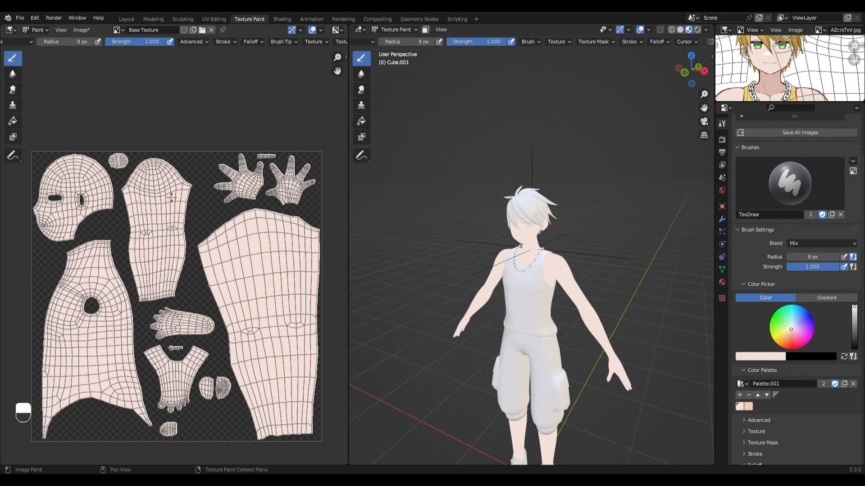
# Change the brush color to a light gray for the whites of the eyes on the small oval UV island
pyautogui.moveTo(100, 158); pyautogui.dragTo(135, 297, button='middle')
pyautogui.scroll(6, 135, 297)
pyautogui.moveTo(149, 368); pyautogui.dragTo(220, 212, button='middle')
pyautogui.scroll(4, 135, 313)
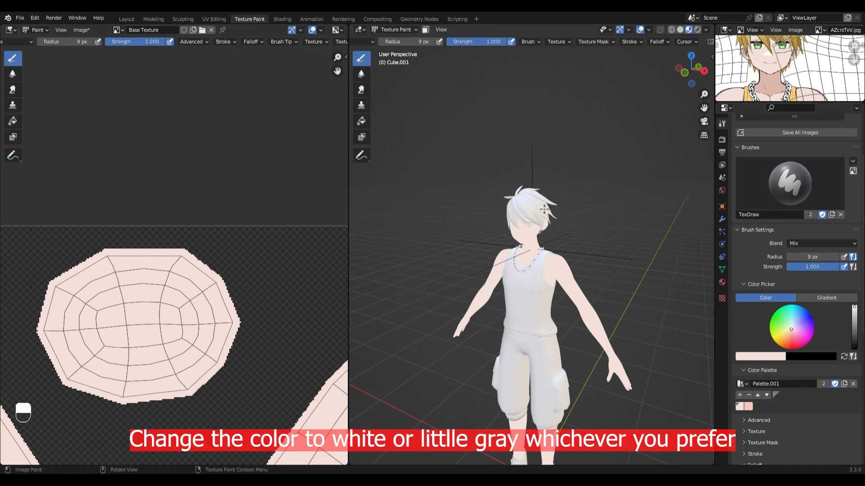
pyautogui.scroll(7, 556, 233)
pyautogui.keyDown('alt'); pyautogui.middleClick(566, 228); pyautogui.keyUp('alt')
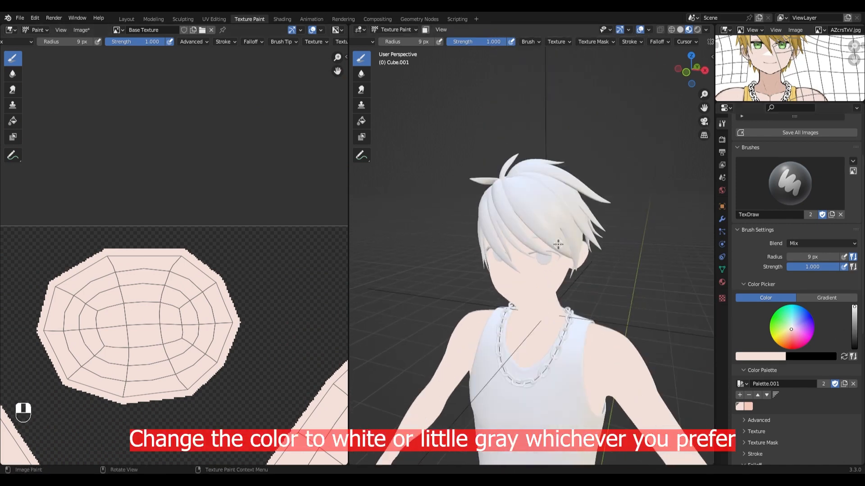
pyautogui.scroll(4, 559, 241)
pyautogui.moveTo(523, 322); pyautogui.dragTo(511, 264, button='middle')
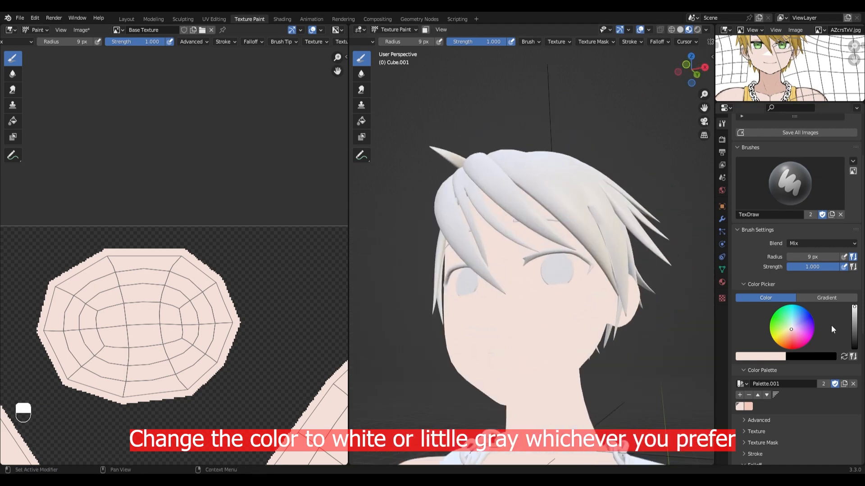
pyautogui.click(784, 356)
pyautogui.moveTo(718, 324); pyautogui.dragTo(767, 341)
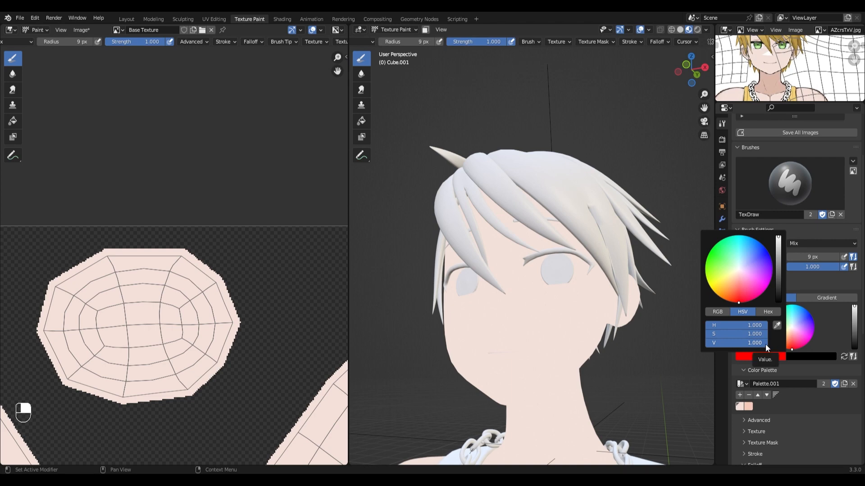
pyautogui.click(710, 312)
pyautogui.moveTo(724, 334); pyautogui.dragTo(767, 343)
pyautogui.click(779, 357)
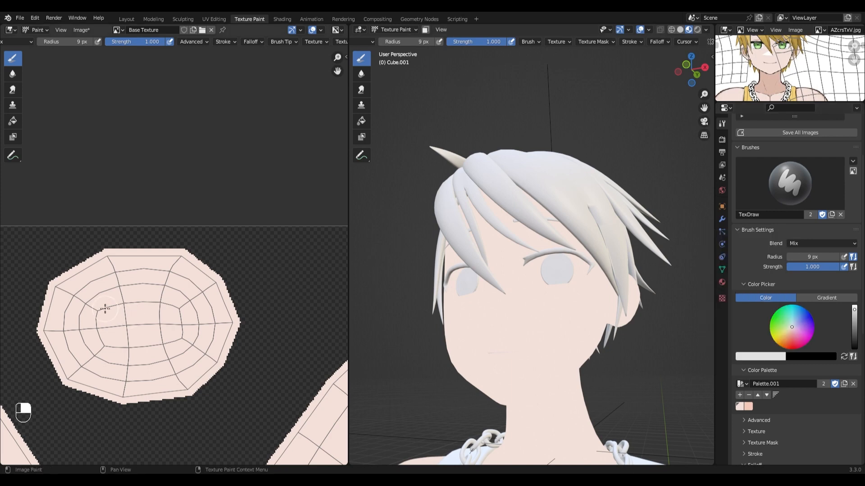
# Paint the oval eye UV island light gray with a 16 px brush
pyautogui.press('f')
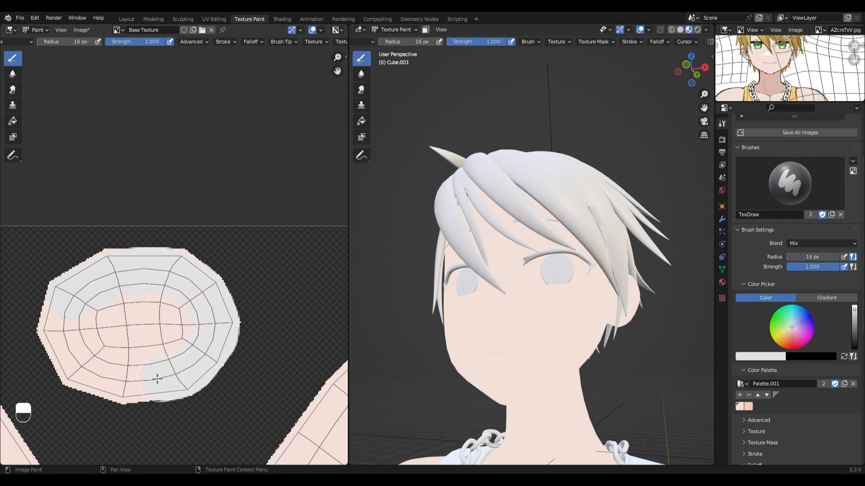
pyautogui.moveTo(100, 375)
pyautogui.mouseDown()
pyautogui.moveTo(53, 356)
pyautogui.moveTo(56, 321)
pyautogui.mouseUp()
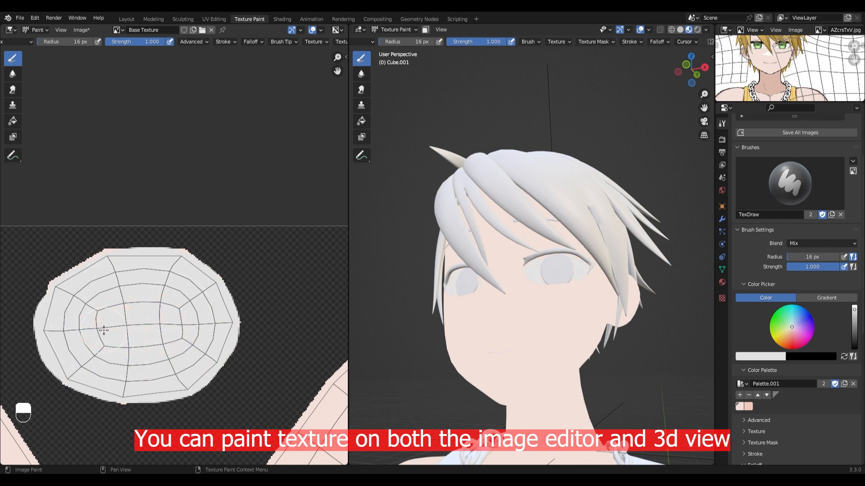
# Undo the gray eye paint, lighten the brush color to RGB 0.933, and repaint the oval eye UV island with it
pyautogui.moveTo(550, 265)
pyautogui.mouseDown(button='middle')
pyautogui.moveTo(566, 291)
pyautogui.moveTo(555, 286)
pyautogui.mouseUp(button='middle')
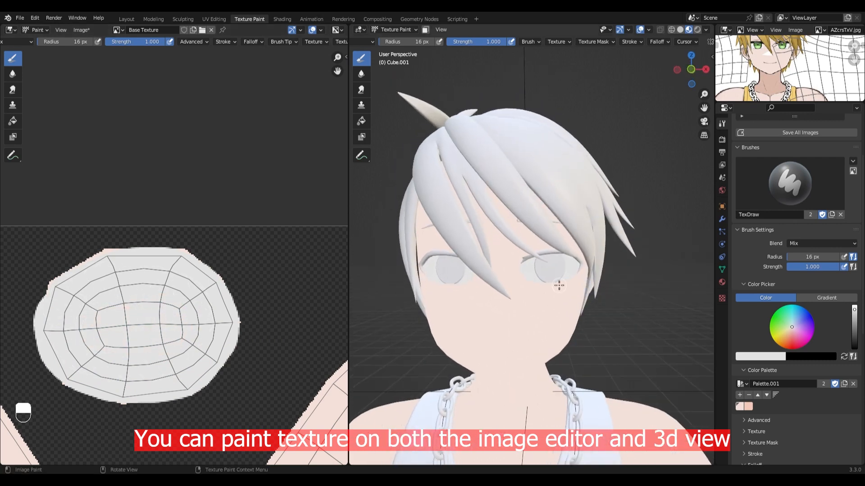
pyautogui.hotkey('ctrl', 'z')
pyautogui.click(757, 358)
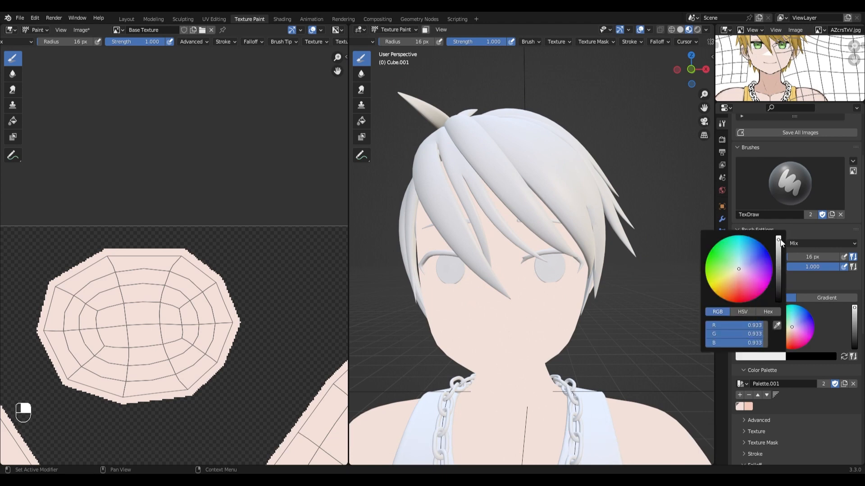
pyautogui.moveTo(61, 299)
pyautogui.mouseDown()
pyautogui.moveTo(80, 280)
pyautogui.moveTo(162, 269)
pyautogui.moveTo(190, 283)
pyautogui.moveTo(223, 321)
pyautogui.moveTo(216, 346)
pyautogui.moveTo(189, 372)
pyautogui.moveTo(148, 393)
pyautogui.moveTo(110, 389)
pyautogui.moveTo(120, 373)
pyautogui.moveTo(159, 374)
pyautogui.moveTo(202, 350)
pyautogui.moveTo(192, 297)
pyautogui.moveTo(175, 277)
pyautogui.moveTo(128, 272)
pyautogui.moveTo(87, 284)
pyautogui.moveTo(59, 329)
pyautogui.moveTo(90, 360)
pyautogui.moveTo(165, 311)
pyautogui.moveTo(111, 345)
pyautogui.mouseUp()
pyautogui.hotkey('ctrl', 'z')
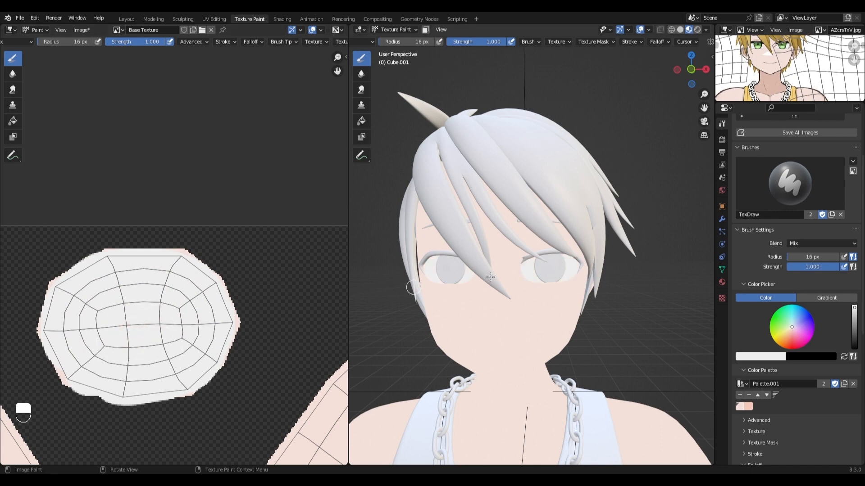
# Examine the painted body UV islands and the skin and eye whites on the 3D character
pyautogui.moveTo(526, 293); pyautogui.dragTo(495, 311, button='middle')
pyautogui.scroll(-3, 500, 305)
pyautogui.scroll(-10, 135, 337)
pyautogui.scroll(-2, 139, 331)
pyautogui.moveTo(168, 344); pyautogui.dragTo(202, 290, button='middle')
pyautogui.scroll(2, 170, 316)
pyautogui.scroll(2, 531, 298)
pyautogui.moveTo(532, 293); pyautogui.dragTo(598, 277, button='middle')
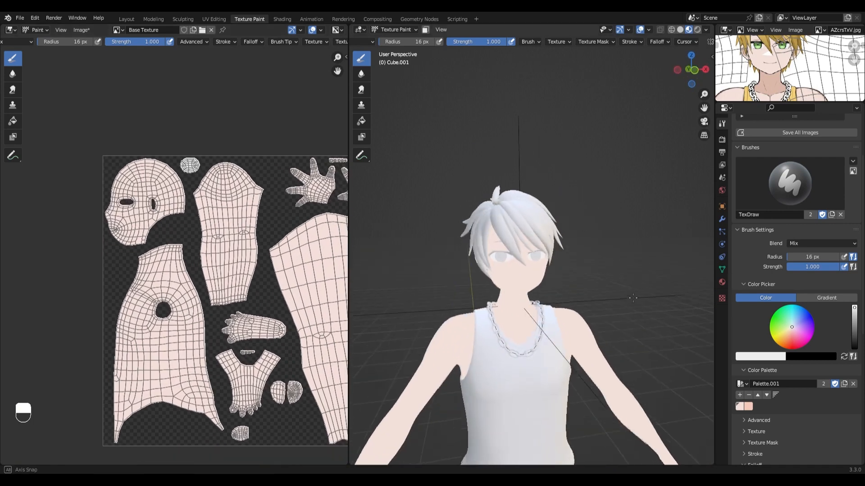
# Switch the base mesh from texture painting to Object Mode and frame the eyes in the reference image
pyautogui.hotkey('ctrl', 'Tab')
pyautogui.click(540, 276)
pyautogui.scroll(3, 540, 273)
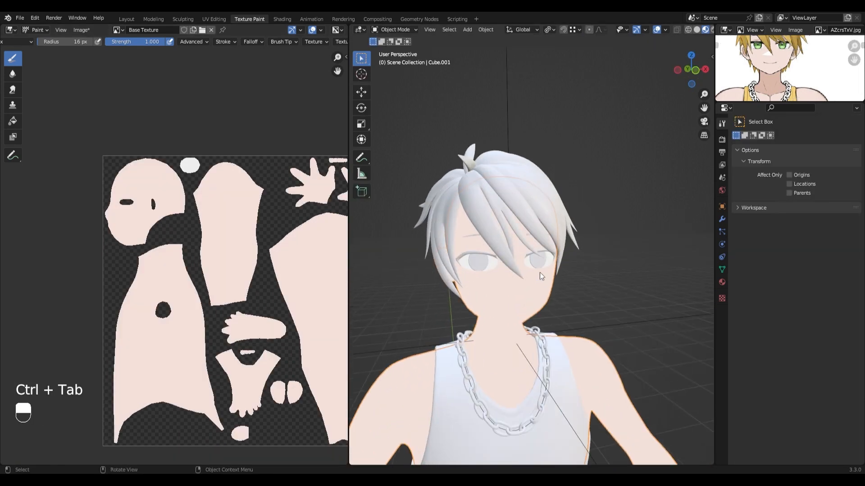
pyautogui.scroll(5, 788, 80)
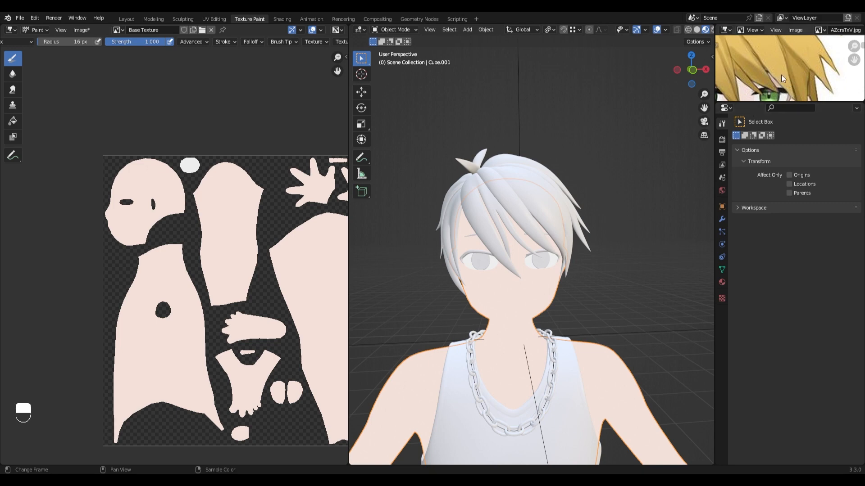
pyautogui.scroll(-3, 781, 74)
pyautogui.scroll(3, 789, 77)
pyautogui.moveTo(796, 79); pyautogui.dragTo(796, 58, button='middle')
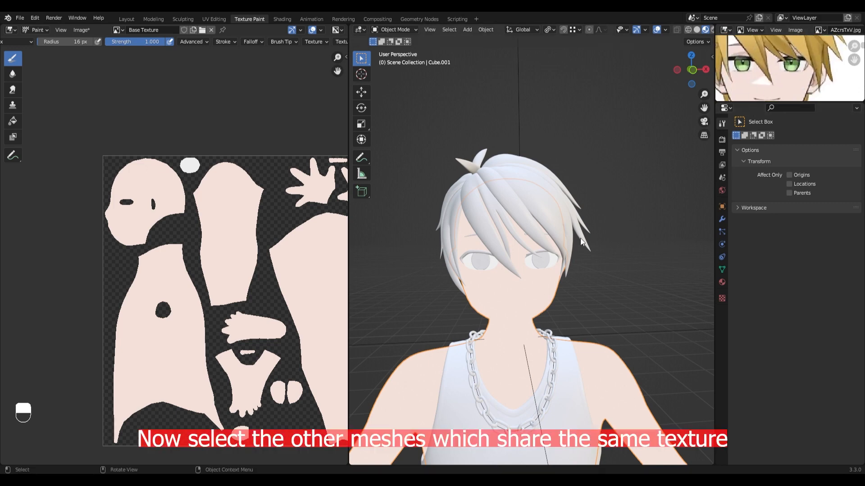
# Select the iris, eyelash and eyebrow meshes with the base mesh active, and link the base mesh's material to them
pyautogui.scroll(3, 540, 265)
pyautogui.hotkey('alt', 'a')
pyautogui.click(548, 271)
pyautogui.scroll(3, 558, 290)
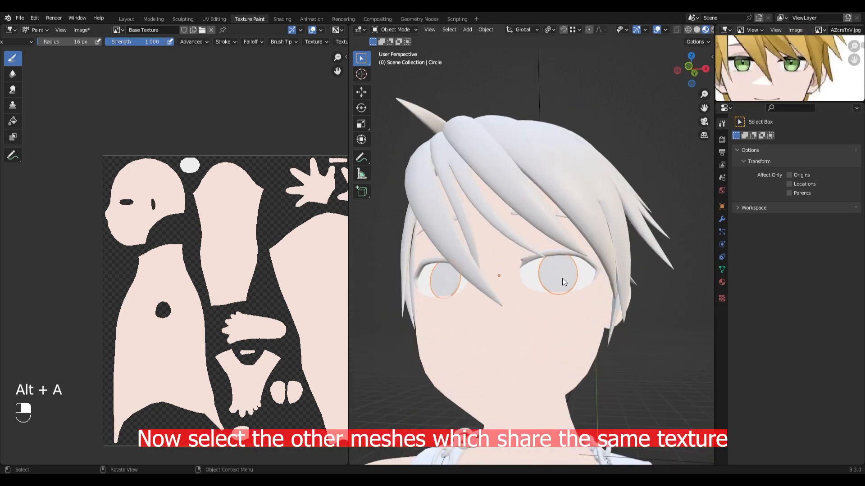
pyautogui.press('shift')
pyautogui.keyDown('shift'); pyautogui.click(593, 266); pyautogui.keyUp('shift')
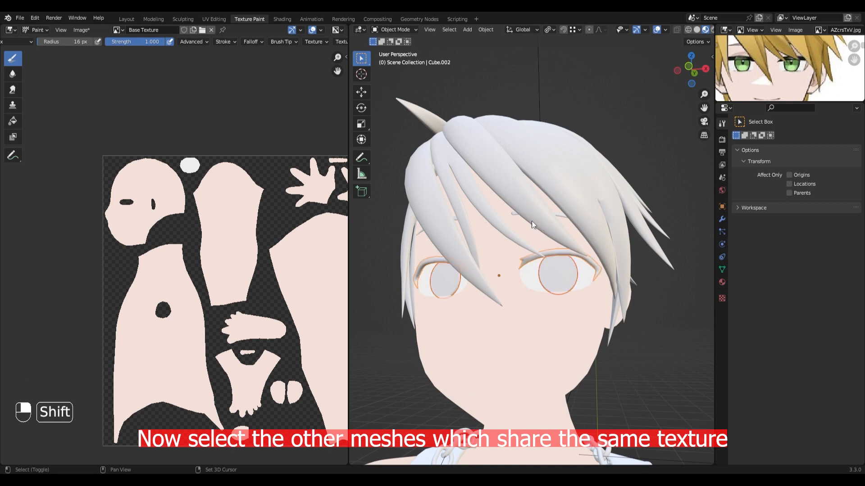
pyautogui.scroll(3, 564, 214)
pyautogui.keyDown('shift'); pyautogui.click(566, 194); pyautogui.keyUp('shift')
pyautogui.scroll(-3, 572, 275)
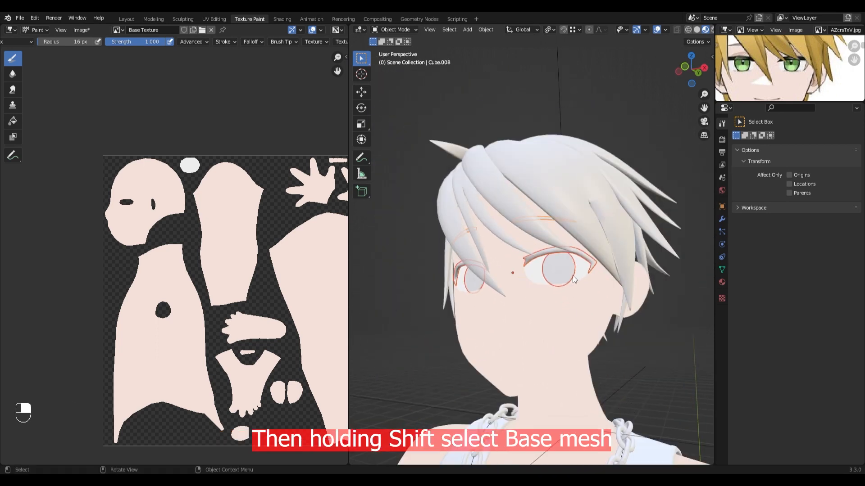
pyautogui.hotkey('ctrl', 'l')
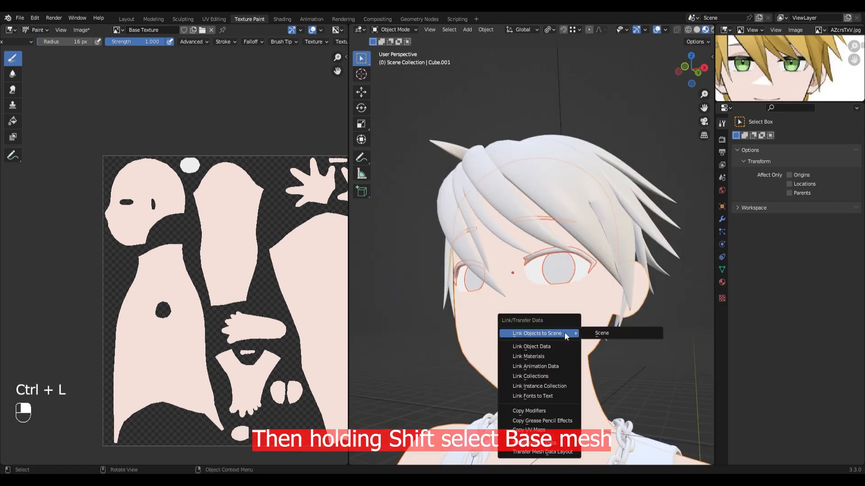
pyautogui.click(558, 356)
pyautogui.hotkey('alt', 'a')
# Put the iris mesh in Texture Paint mode and set the brush to a bright green
pyautogui.moveTo(556, 266); pyautogui.dragTo(585, 282, button='middle')
pyautogui.hotkey('ctrl', 'Tab')
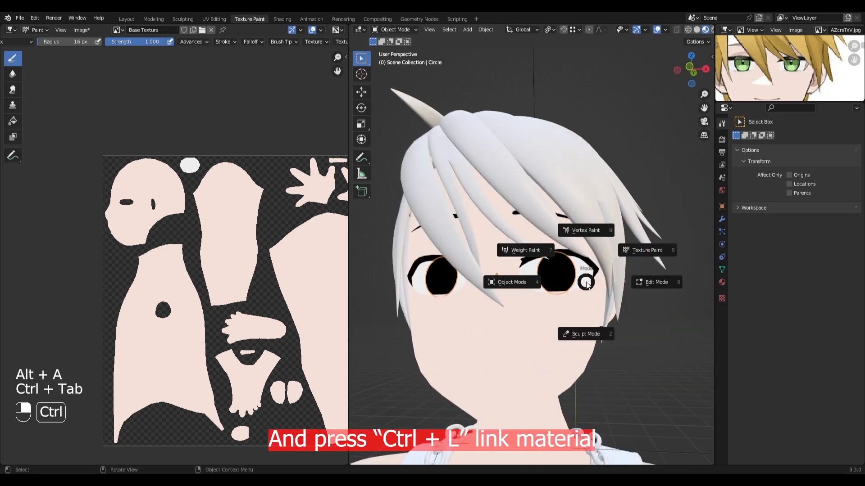
pyautogui.click(633, 250)
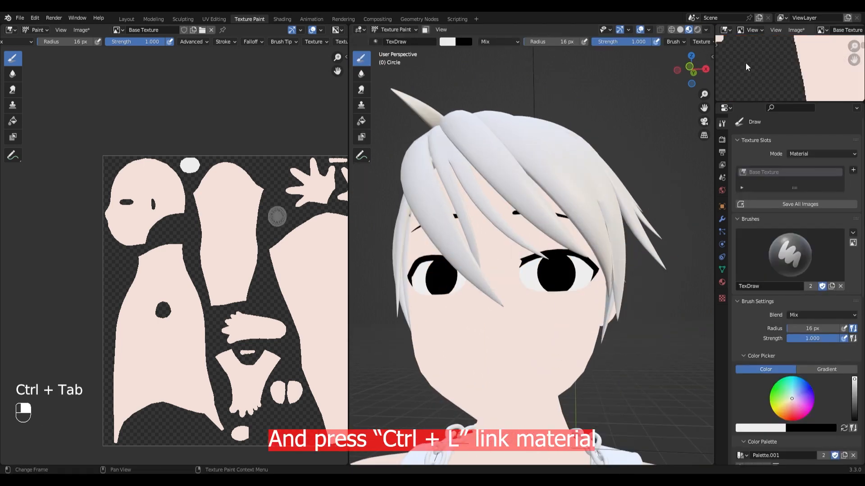
pyautogui.click(785, 392)
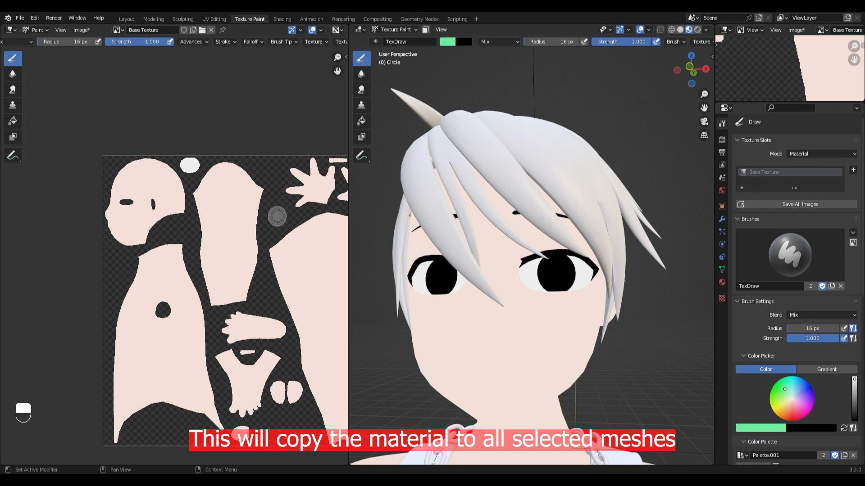
pyautogui.moveTo(783, 389); pyautogui.dragTo(770, 394)
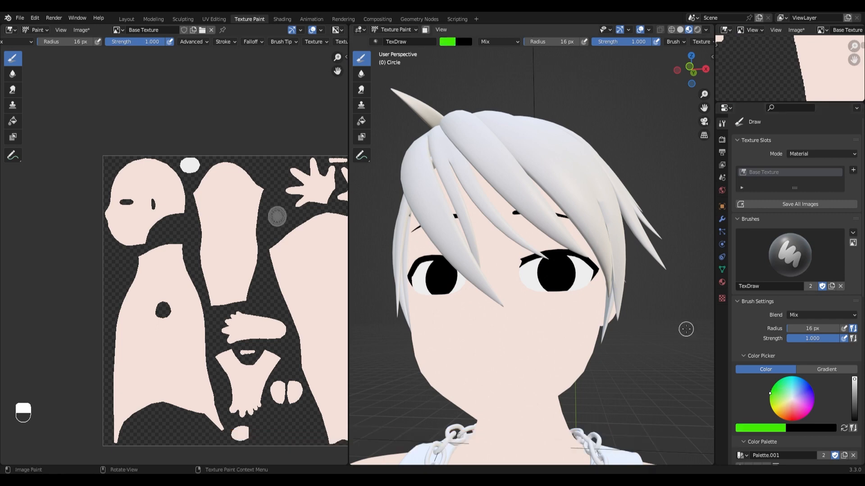
# Show the reference image AZcrsTxV.jpg in the small image editor and sample the light green of its eye as brush color
pyautogui.click(827, 30)
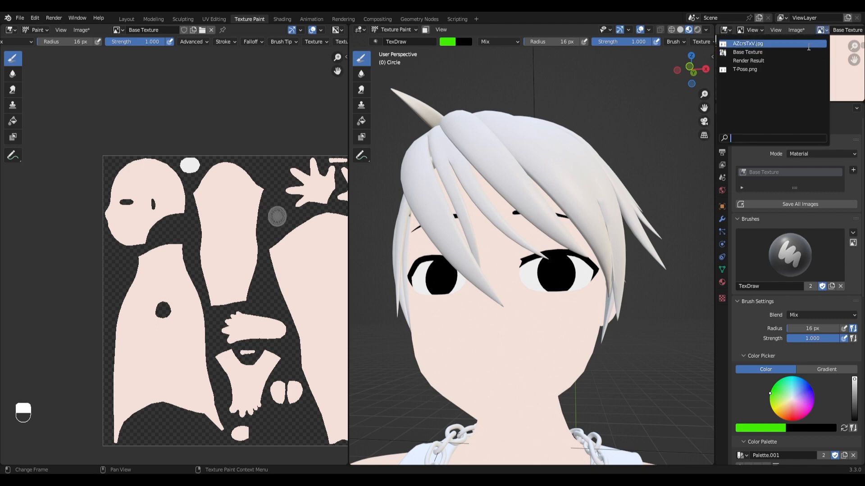
pyautogui.click(809, 46)
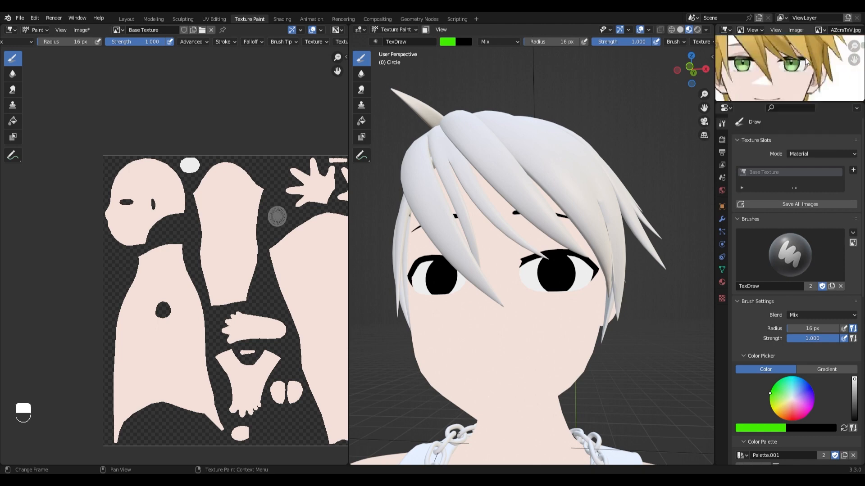
pyautogui.click(767, 430)
pyautogui.click(778, 398)
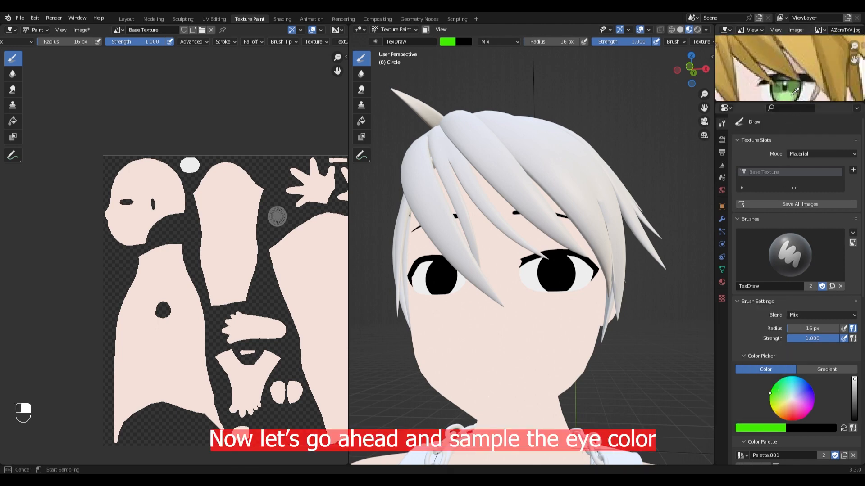
pyautogui.click(788, 93)
# Fine-tune the sampled light green's hue and add it to the color palette
pyautogui.click(774, 429)
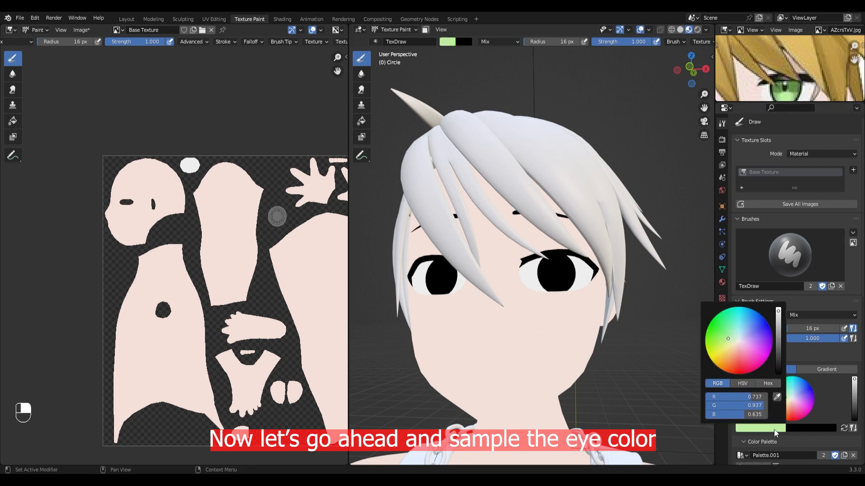
pyautogui.moveTo(728, 337); pyautogui.dragTo(727, 336)
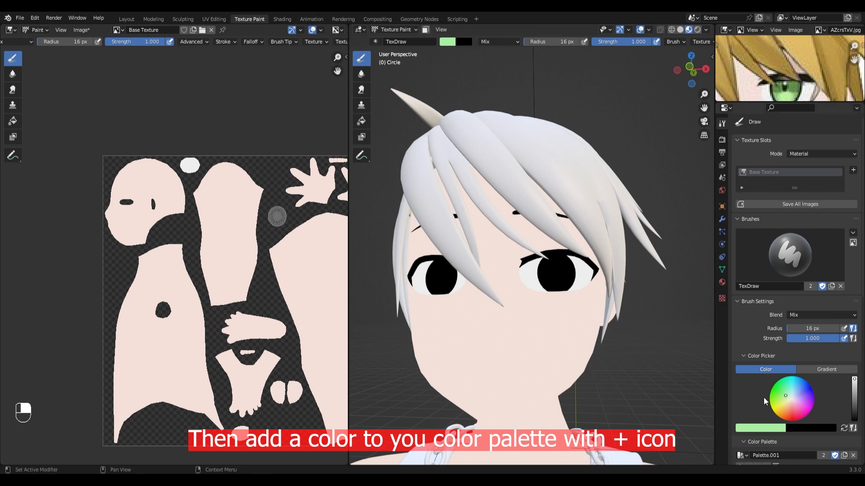
pyautogui.scroll(-5, 756, 411)
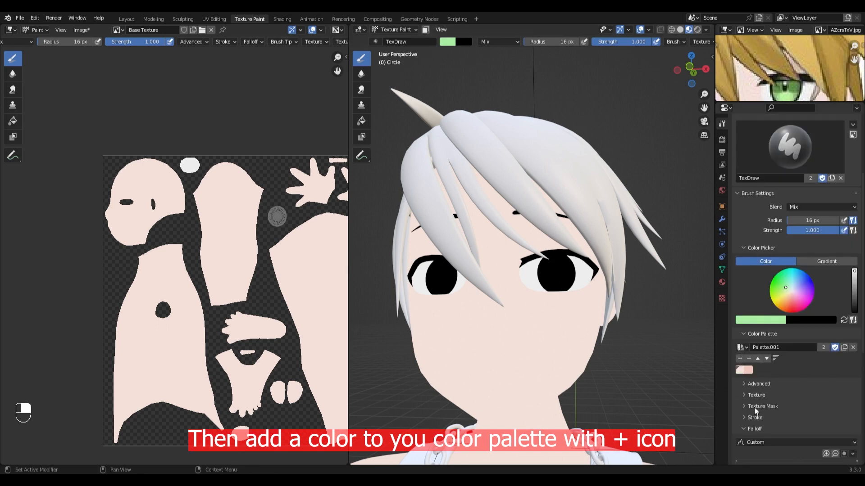
pyautogui.click(739, 359)
# Fill the iris mesh with the palette's light green using the Fill tool
pyautogui.click(361, 121)
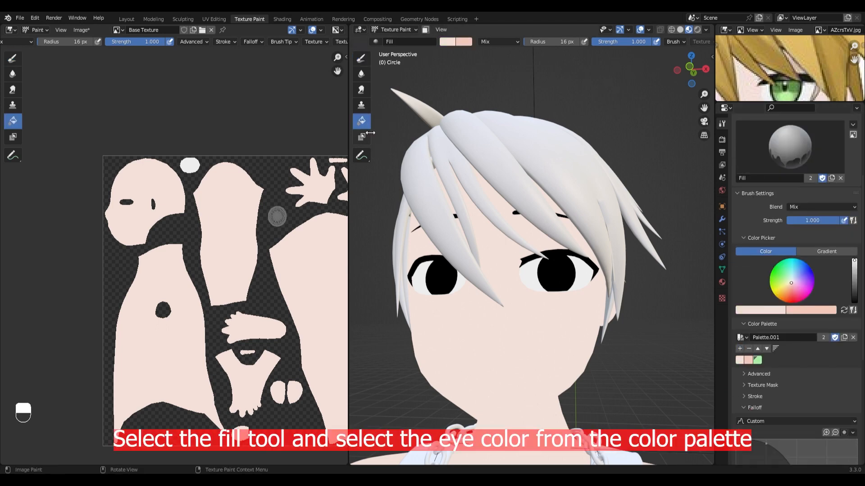
pyautogui.click(758, 360)
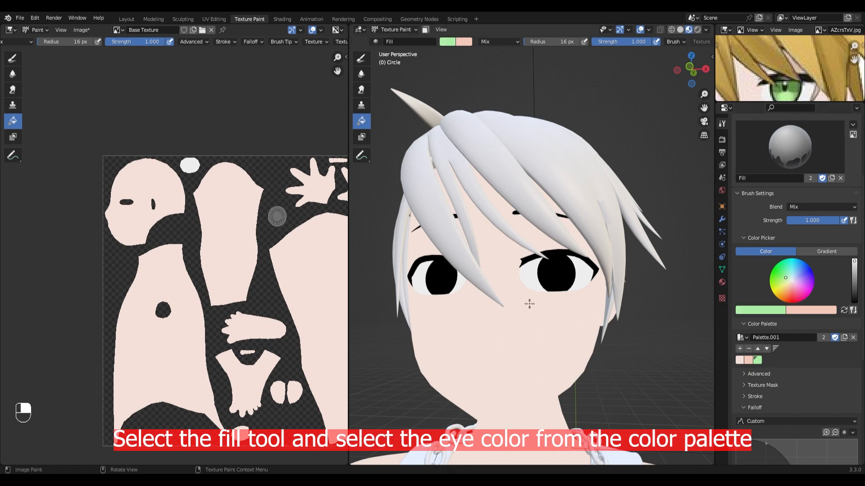
pyautogui.click(560, 276)
pyautogui.scroll(8, 201, 275)
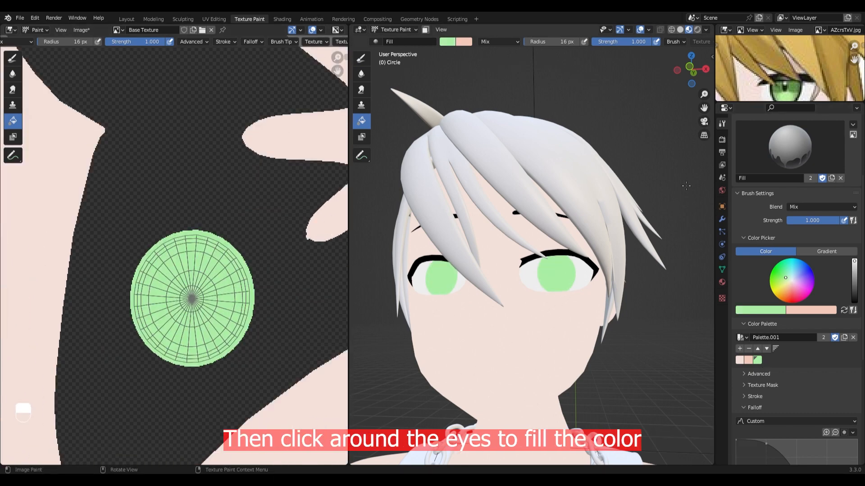
# Return to Object Mode, select the upper eyelash mesh and enter Edit Mode on it
pyautogui.moveTo(547, 278)
pyautogui.mouseDown(button='middle')
pyautogui.moveTo(552, 309)
pyautogui.moveTo(567, 280)
pyautogui.moveTo(545, 290)
pyautogui.moveTo(535, 263)
pyautogui.moveTo(561, 242)
pyautogui.mouseUp(button='middle')
pyautogui.scroll(2, 567, 280)
pyautogui.hotkey('ctrl', 'Tab')
pyautogui.click(500, 281)
pyautogui.scroll(2, 536, 263)
pyautogui.hotkey('alt', 'a')
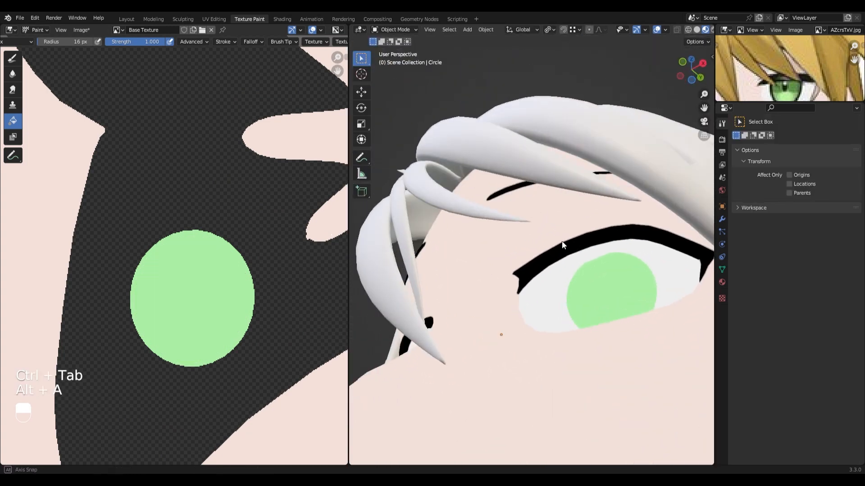
pyautogui.click(564, 249)
pyautogui.moveTo(623, 189); pyautogui.dragTo(572, 243, button='middle')
pyautogui.press('Tab')
# Scale up the eyelash's two middle edge loops above the iris along the Z axis to thicken it
pyautogui.scroll(2, 565, 247)
pyautogui.hotkey('alt', 'a')
pyautogui.keyDown('alt'); pyautogui.keyDown('shift'); pyautogui.click(557, 242); pyautogui.keyUp('shift'); pyautogui.keyUp('alt')
pyautogui.keyDown('alt'); pyautogui.keyDown('shift'); pyautogui.click(656, 235); pyautogui.keyUp('shift'); pyautogui.keyUp('alt')
pyautogui.scroll(-2, 655, 235)
pyautogui.press('s')
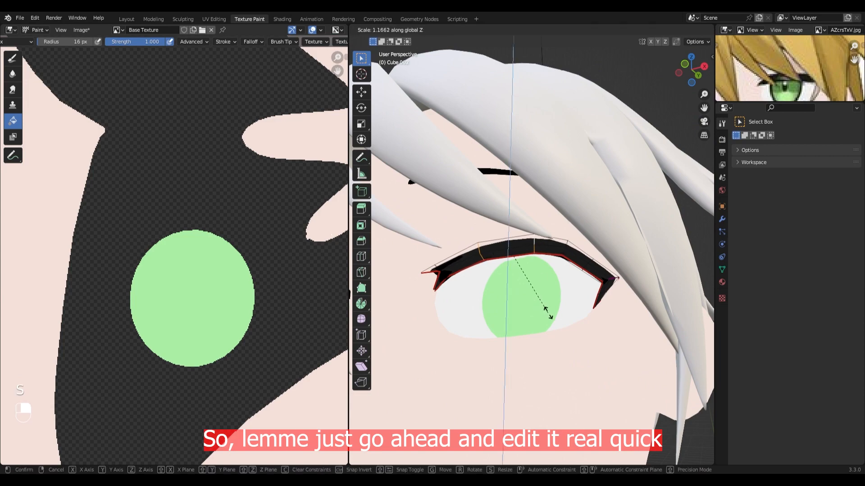
pyautogui.click(566, 322)
# In wireframe display, select the eyelash's vertices near the inner eye corner and scale them along Z
pyautogui.moveTo(565, 322); pyautogui.dragTo(421, 265, button='middle')
pyautogui.hotkey('shift', 'z')
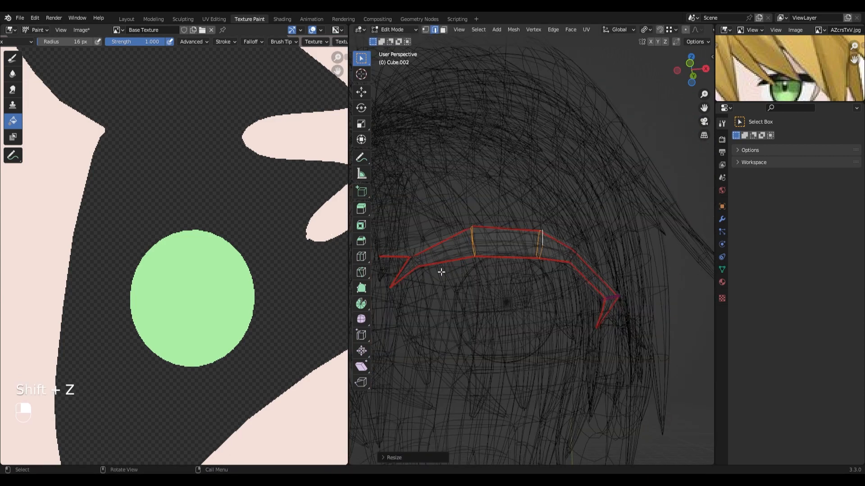
pyautogui.hotkey('alt', 'a')
pyautogui.press('1')
pyautogui.moveTo(431, 272); pyautogui.dragTo(395, 220)
pyautogui.press('s')
pyautogui.press('z')
pyautogui.click(404, 219)
# Scale the eyelash's vertex loops toward the outer eye corner along Z and return to the textured display
pyautogui.hotkey('alt', 'a')
pyautogui.press('s')
pyautogui.press('z')
pyautogui.moveTo(555, 224); pyautogui.dragTo(589, 296)
pyautogui.click(577, 277)
pyautogui.hotkey('alt', 'a')
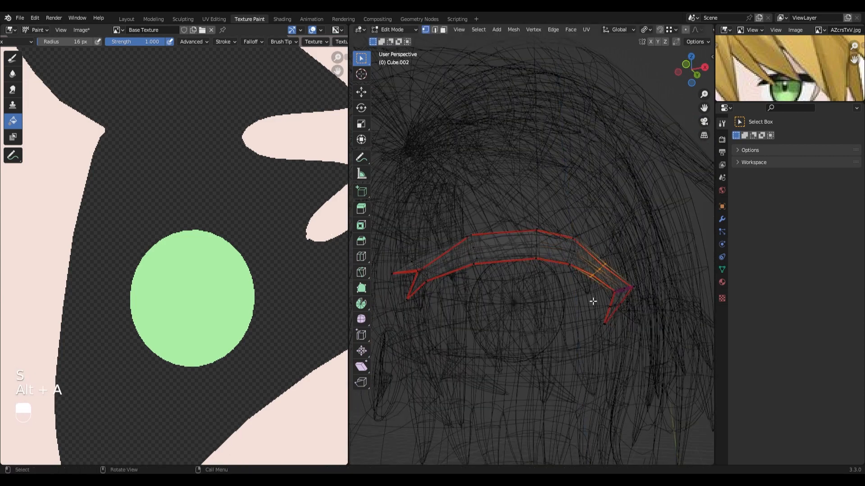
pyautogui.press('s')
pyautogui.press('z')
pyautogui.click(596, 309)
pyautogui.hotkey('shift', 'z')
# Rotate two of the eyelash's edge loops, one above the iris and one near the outer eye corner
pyautogui.moveTo(596, 311); pyautogui.dragTo(506, 290, button='middle')
pyautogui.press('Tab')
pyautogui.press('Tab')
pyautogui.hotkey('alt', 'a')
pyautogui.keyDown('alt'); pyautogui.click(540, 250); pyautogui.keyUp('alt')
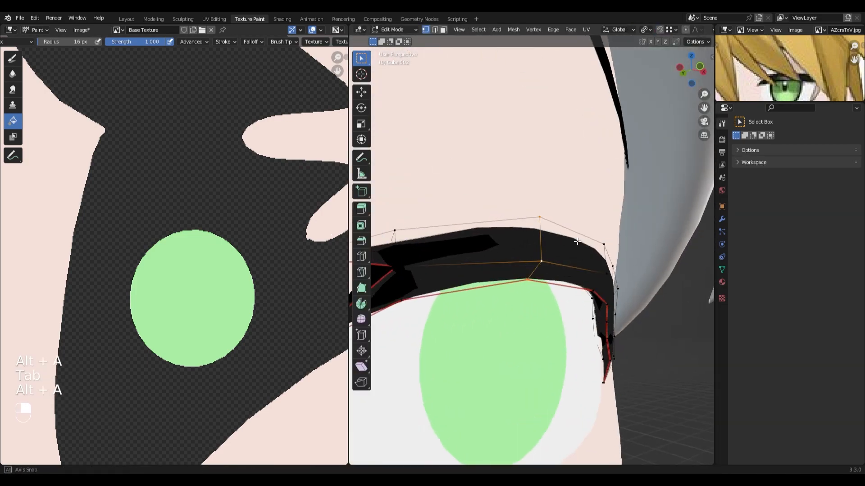
pyautogui.press('r')
pyautogui.click(586, 266)
pyautogui.hotkey('alt', 'a')
pyautogui.keyDown('alt'); pyautogui.click(591, 282); pyautogui.keyUp('alt')
pyautogui.press('r')
pyautogui.click(644, 268)
pyautogui.hotkey('alt', 'a')
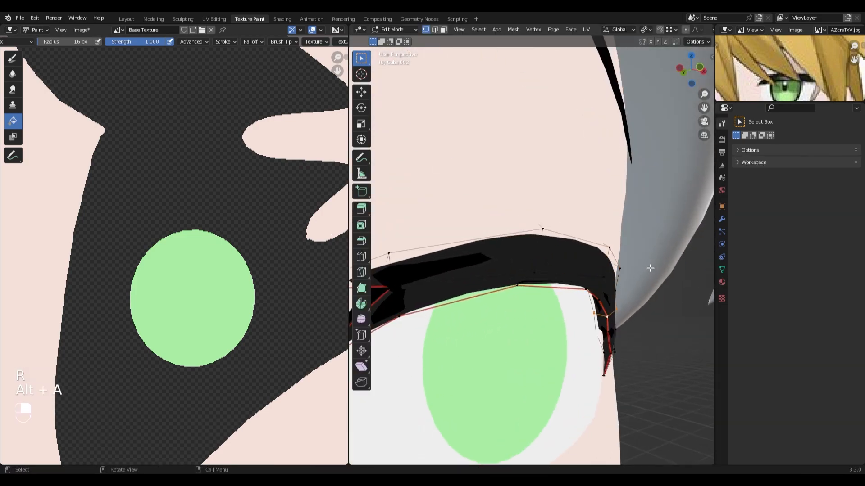
# Leave Edit Mode, reselect the upper eyelash mesh and switch it to Texture Paint mode
pyautogui.scroll(-4, 644, 267)
pyautogui.moveTo(527, 241); pyautogui.dragTo(441, 235, button='middle')
pyautogui.press('Tab')
pyautogui.hotkey('alt', 'a')
pyautogui.scroll(-6, 541, 257)
pyautogui.moveTo(532, 256)
pyautogui.mouseDown(button='middle')
pyautogui.moveTo(607, 276)
pyautogui.moveTo(561, 277)
pyautogui.mouseUp(button='middle')
pyautogui.keyDown('shift'); pyautogui.moveTo(562, 276); pyautogui.dragTo(560, 299, button='middle'); pyautogui.keyUp('shift')
pyautogui.scroll(6, 560, 299)
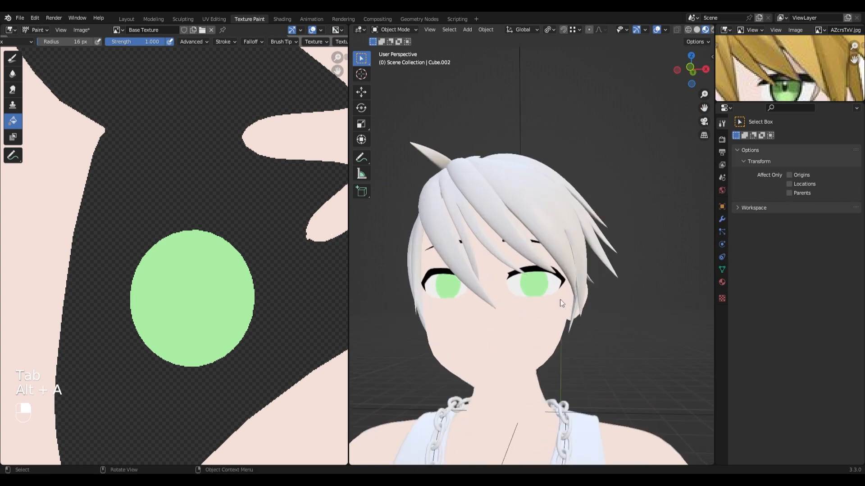
pyautogui.click(545, 293)
pyautogui.hotkey('ctrl', 'Tab')
pyautogui.click(643, 262)
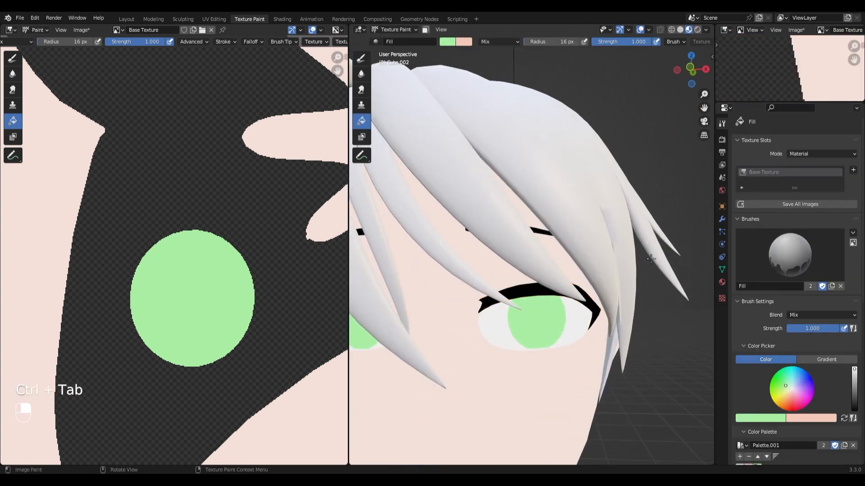
# Swap the brush's primary and secondary colors and show the reference image AZcrsTxV.jpg in the small image editor
pyautogui.press('x')
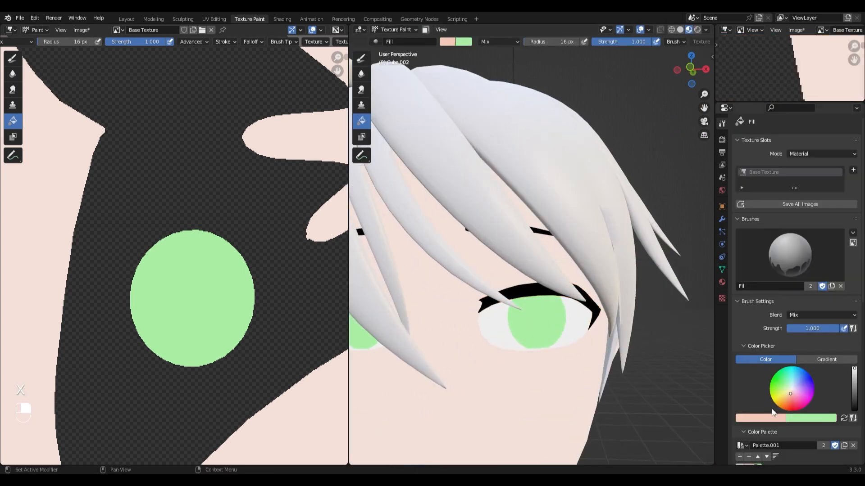
pyautogui.click(769, 418)
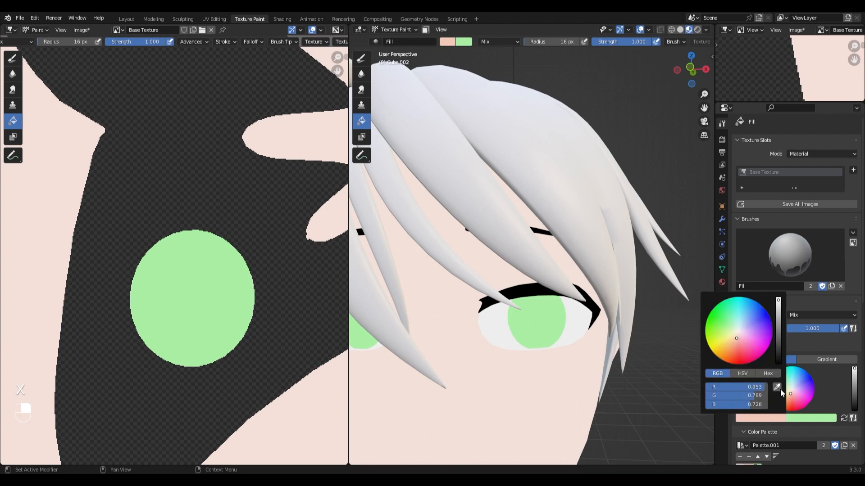
pyautogui.click(820, 30)
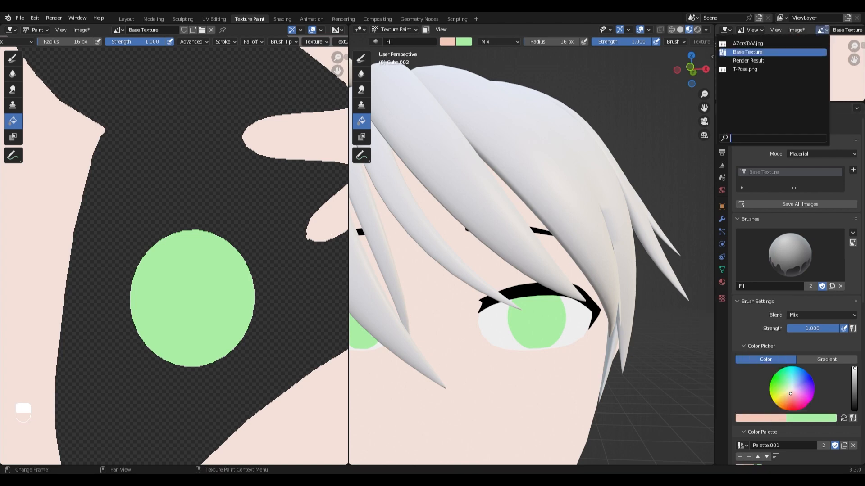
pyautogui.click(786, 43)
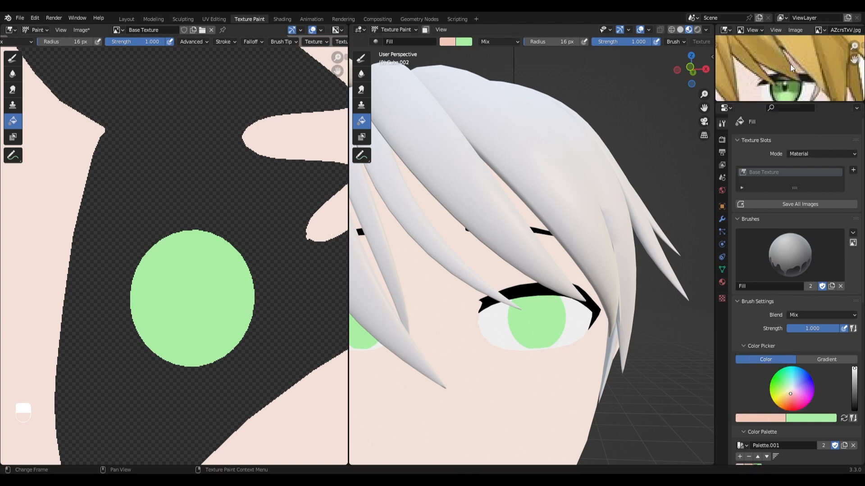
# Sample the dark eyelash color from the character's eye in the reference image as the brush color
pyautogui.click(774, 418)
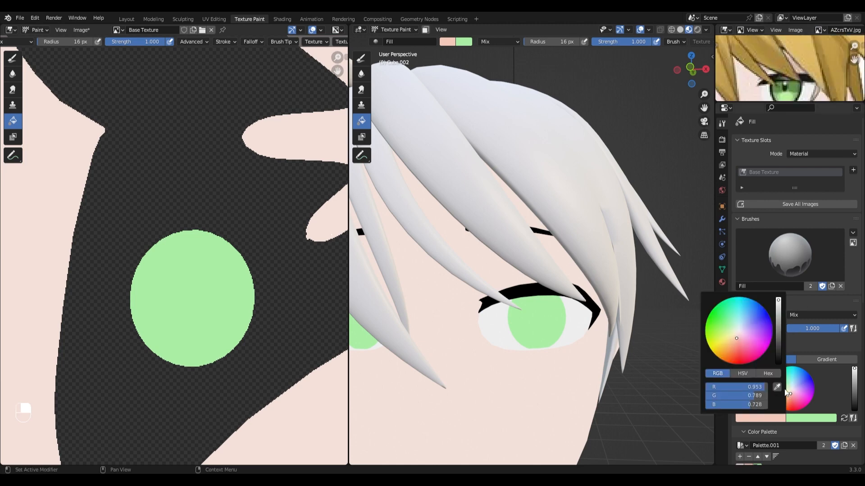
pyautogui.click(779, 388)
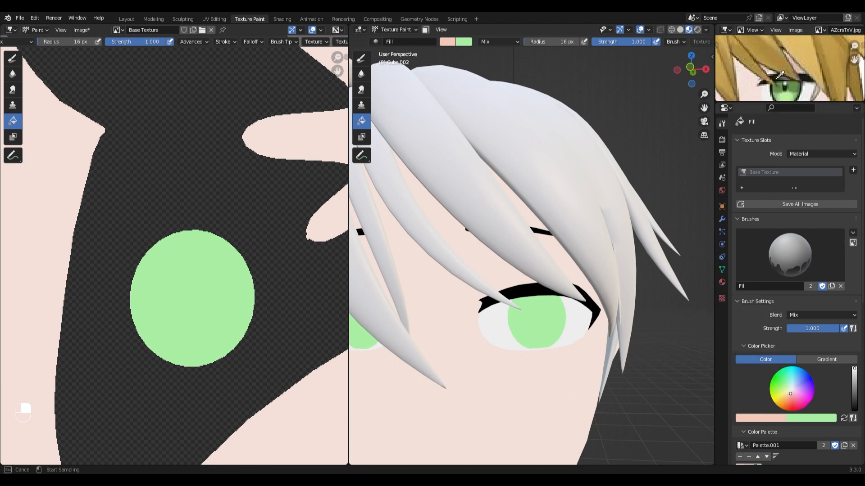
pyautogui.click(781, 85)
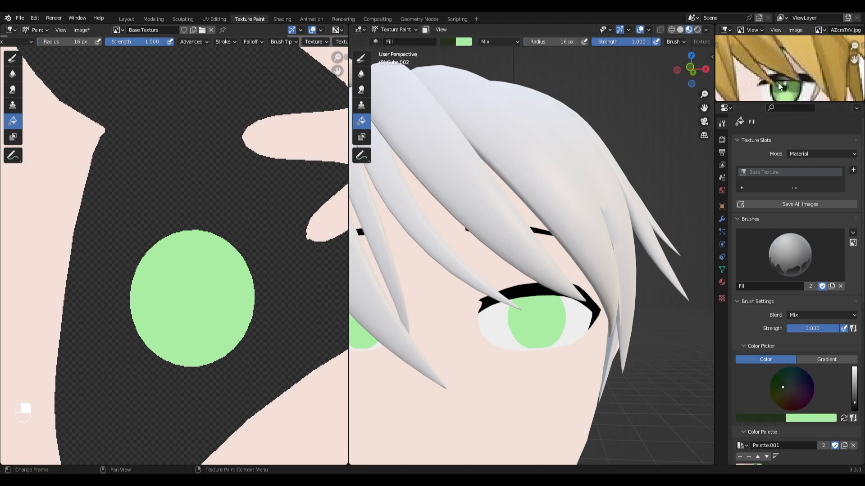
pyautogui.click(775, 418)
pyautogui.click(776, 388)
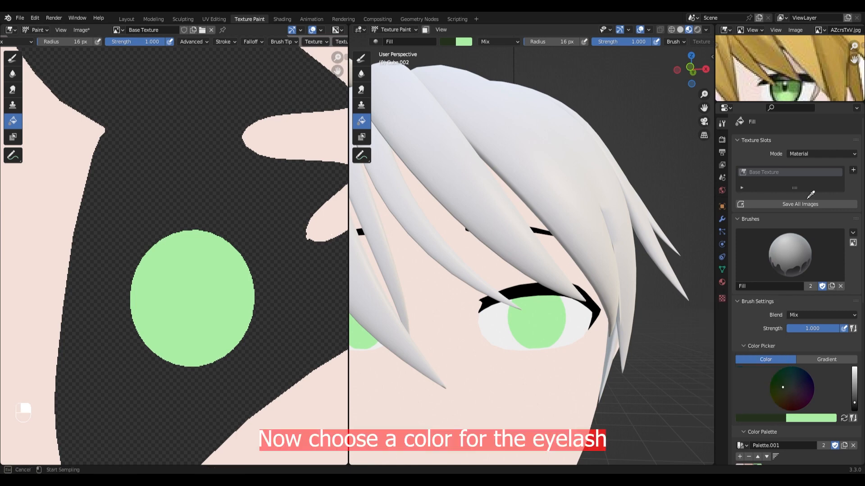
pyautogui.click(812, 70)
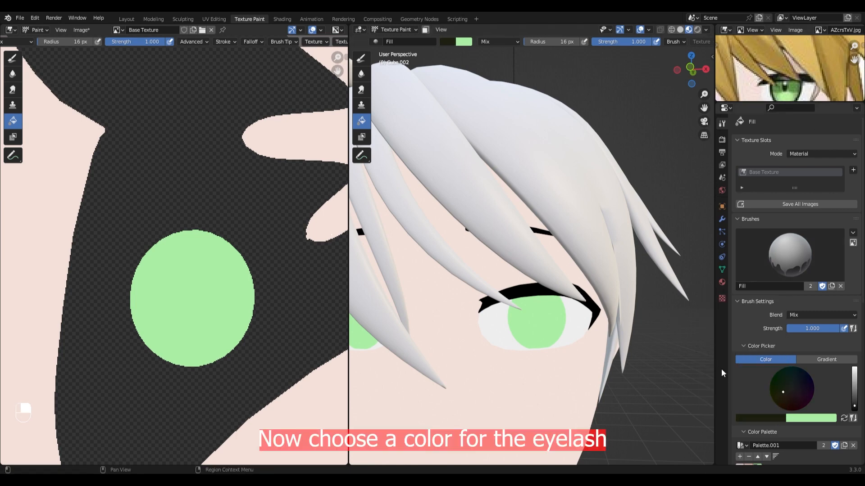
# Give the brush color's R, G and B one equal low value for a neutral dark gray and fill the upper eyelash mesh with it
pyautogui.click(741, 421)
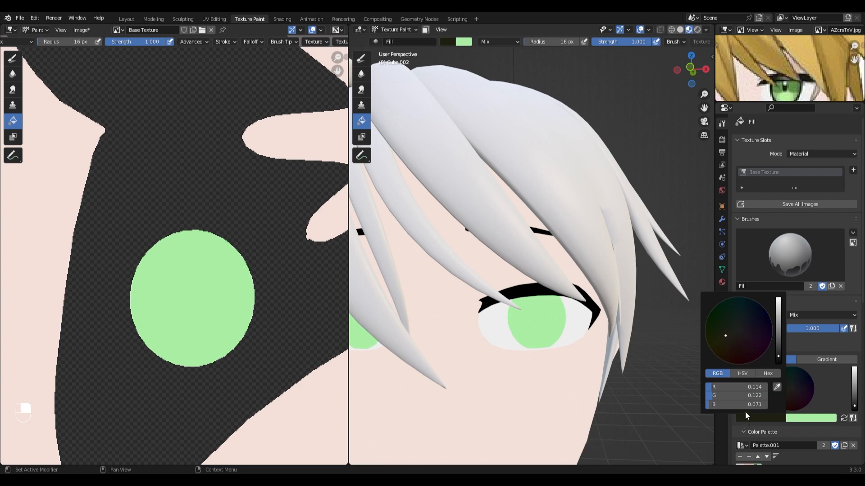
pyautogui.moveTo(745, 384); pyautogui.dragTo(747, 405)
pyautogui.write('.')
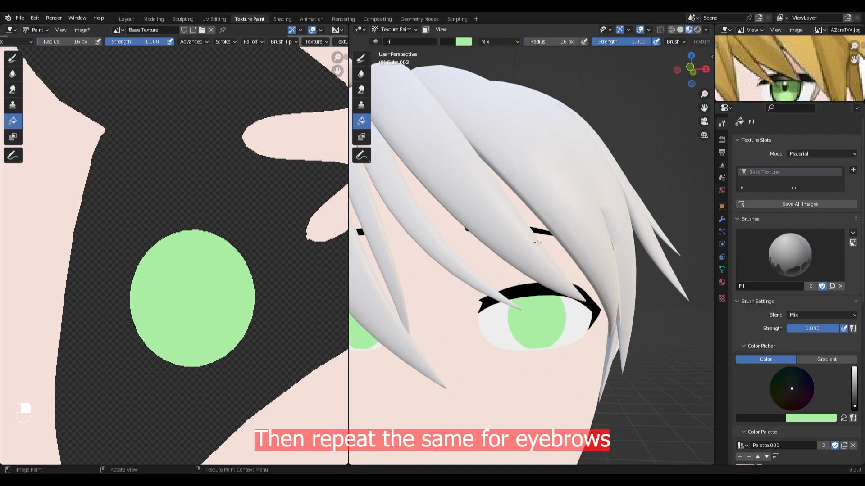
pyautogui.click(527, 292)
# Switch Texture Paint to the eyebrow mesh and fill it with the same dark gray
pyautogui.scroll(-5, 452, 289)
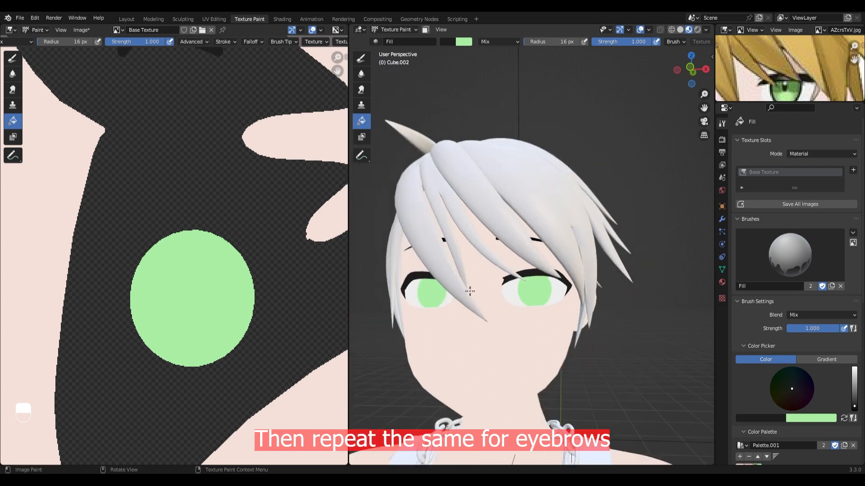
pyautogui.scroll(-7, 305, 281)
pyautogui.scroll(8, 520, 223)
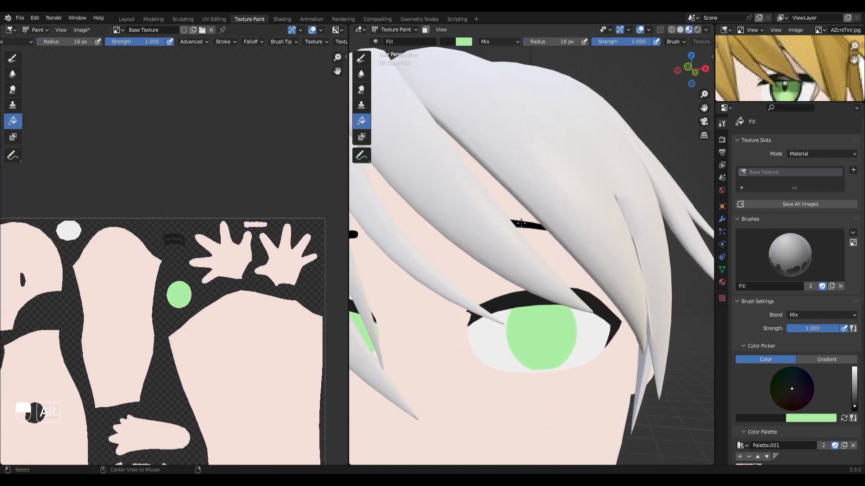
pyautogui.hotkey('alt', 'q')
pyautogui.scroll(-2, 564, 211)
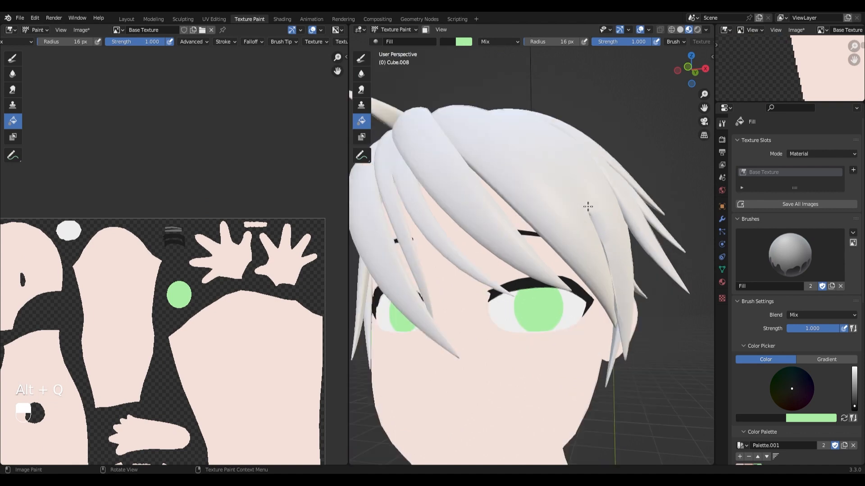
pyautogui.moveTo(589, 207); pyautogui.dragTo(654, 213, button='middle')
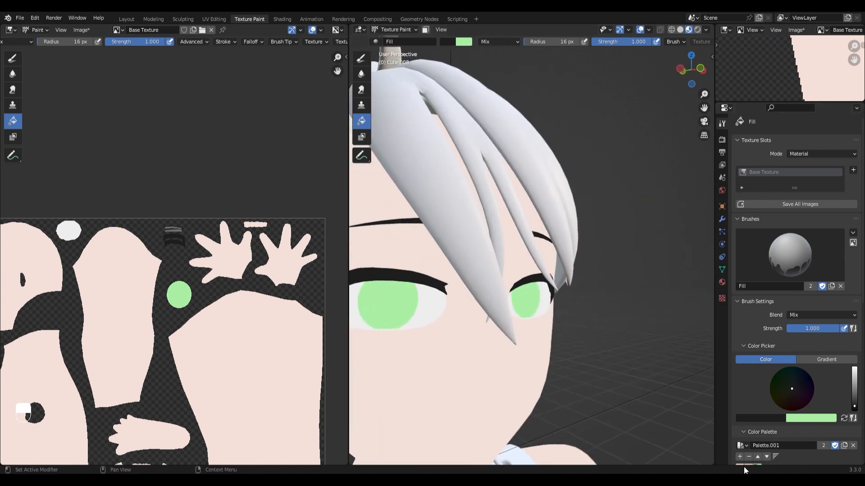
# Return to Object Mode and hide the base mesh to expose the inner-mouth parts
pyautogui.scroll(-5, 506, 280)
pyautogui.hotkey('ctrl', 'Tab')
pyautogui.click(451, 288)
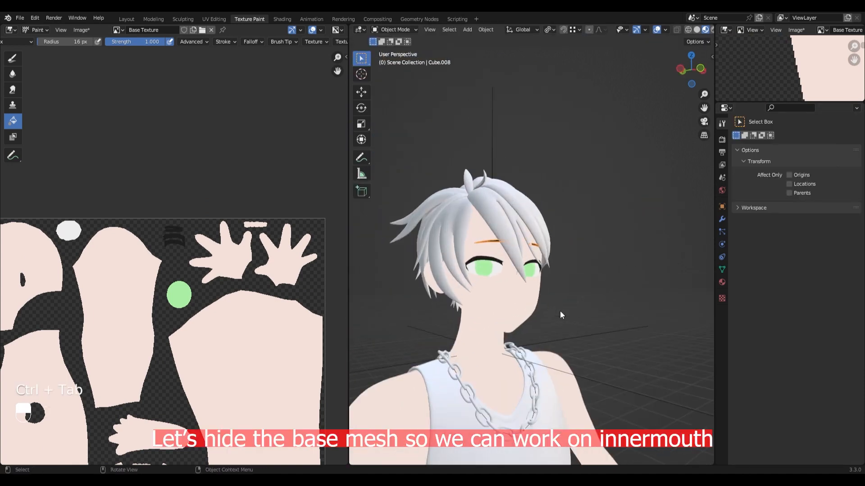
pyautogui.click(524, 307)
pyautogui.press('h')
# Select the inner-mouth meshes together and apply Shade Smooth to them
pyautogui.scroll(2, 542, 325)
pyautogui.moveTo(542, 325); pyautogui.dragTo(539, 296, button='middle')
pyautogui.scroll(3, 539, 296)
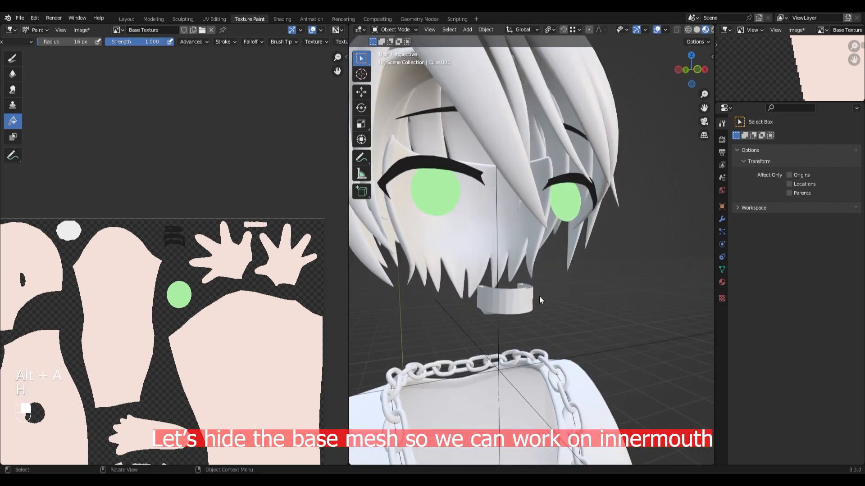
pyautogui.moveTo(540, 324); pyautogui.dragTo(512, 286)
pyautogui.scroll(3, 514, 288)
pyautogui.moveTo(513, 289); pyautogui.dragTo(575, 269, button='middle')
pyautogui.rightClick(575, 269)
pyautogui.click(563, 282)
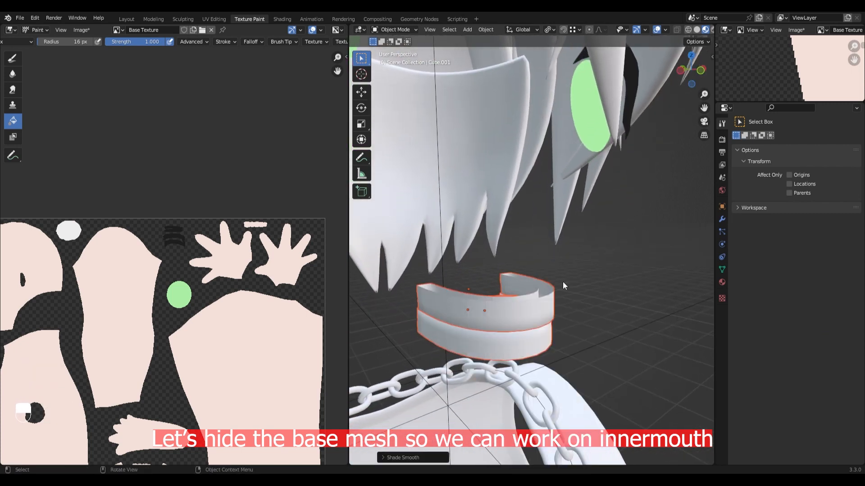
# In Edit Mode, select only the linked teeth faces of the upper teeth-and-gum mesh with face selection, and return to Object Mode
pyautogui.hotkey('alt', 'a')
pyautogui.click(539, 320)
pyautogui.press('Tab')
pyautogui.moveTo(558, 320); pyautogui.dragTo(517, 332, button='middle')
pyautogui.press('Tab')
pyautogui.scroll(2, 518, 332)
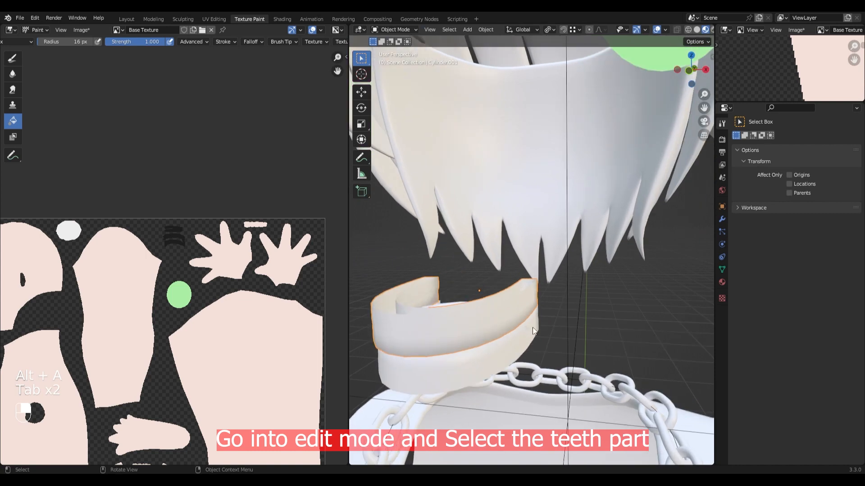
pyautogui.press('Tab')
pyautogui.hotkey('alt', 'a')
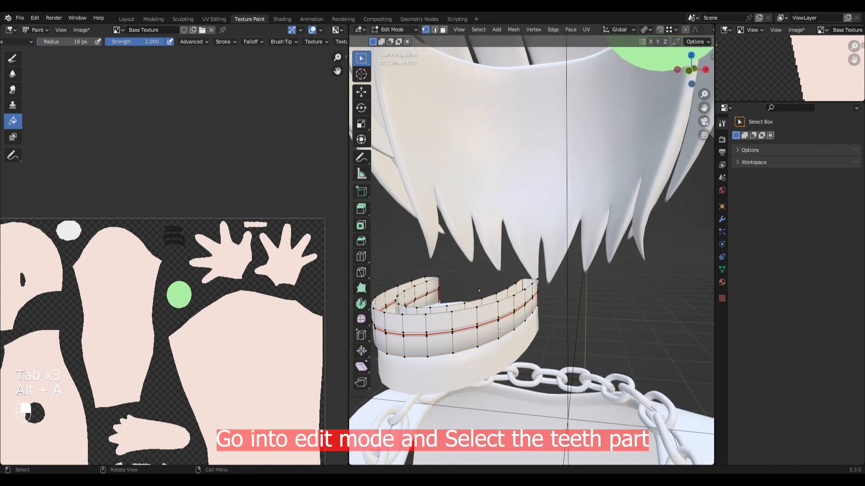
pyautogui.press('3')
pyautogui.press('l')
pyautogui.press('Tab')
# Switch the upper teeth mesh to Texture Paint mode and enable the face-selection paint mask
pyautogui.scroll(2, 484, 134)
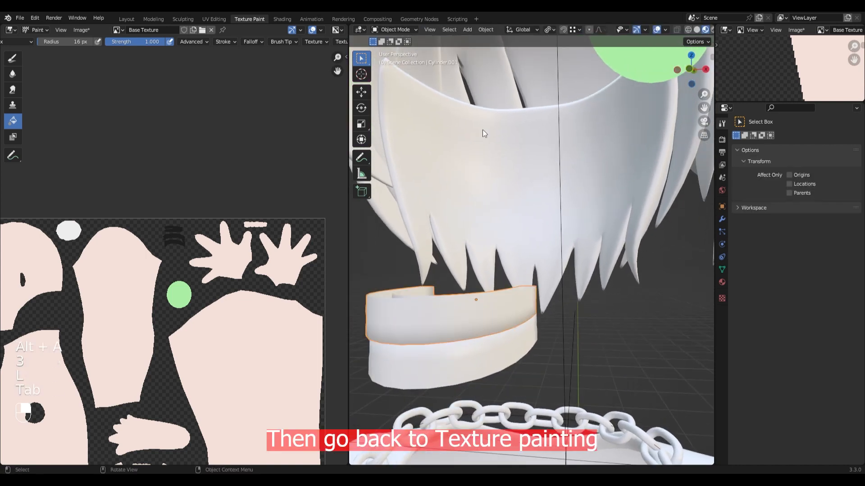
pyautogui.hotkey('ctrl', 'Tab')
pyautogui.click(508, 88)
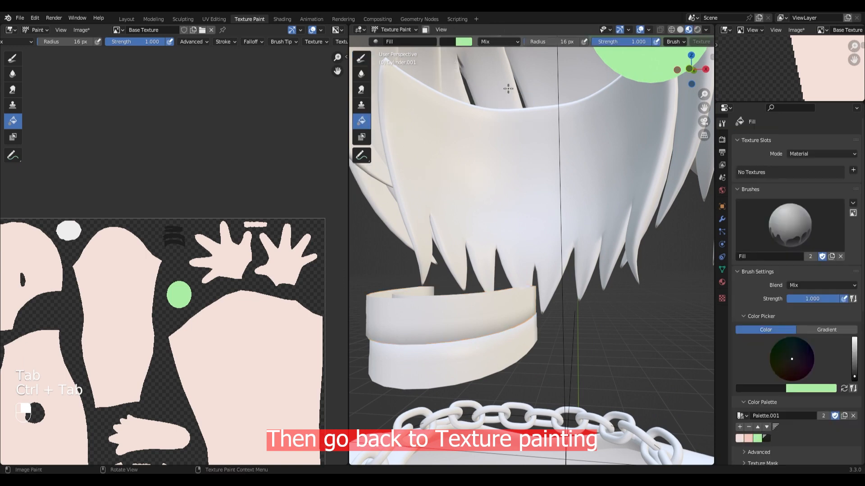
pyautogui.click(425, 30)
# Raise the Fill brush color's brightness to a light gray and try to fill the masked upper teeth
pyautogui.moveTo(540, 297)
pyautogui.mouseDown(button='middle')
pyautogui.moveTo(514, 305)
pyautogui.moveTo(578, 295)
pyautogui.mouseUp(button='middle')
pyautogui.scroll(-3, 809, 356)
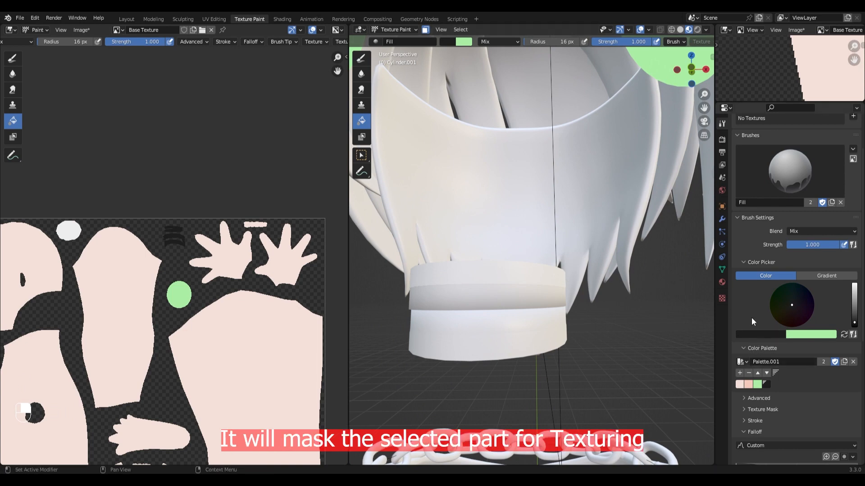
pyautogui.click(368, 60)
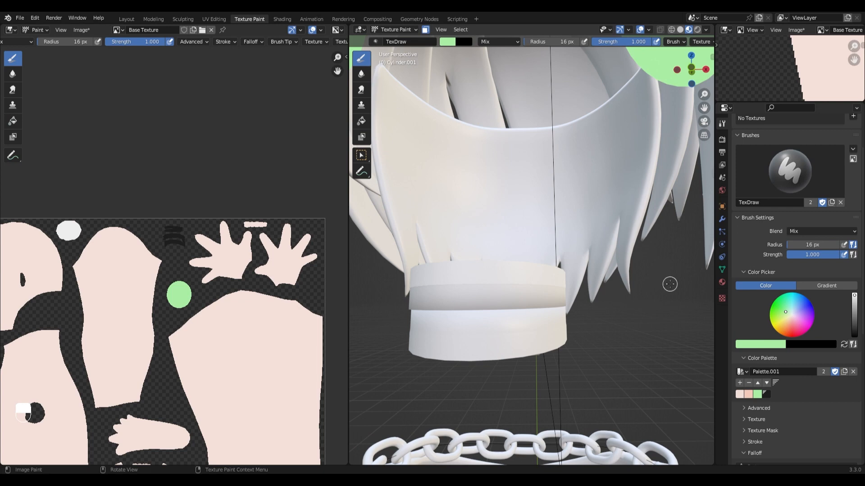
pyautogui.click(363, 121)
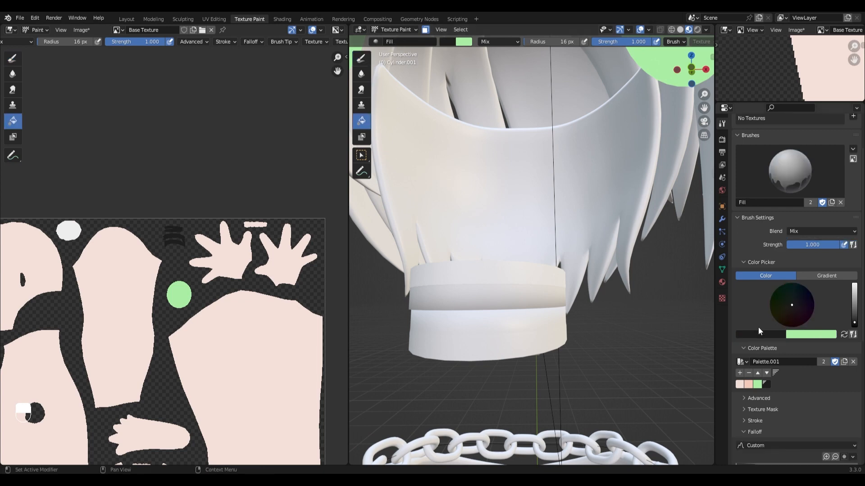
pyautogui.moveTo(854, 322); pyautogui.dragTo(854, 289)
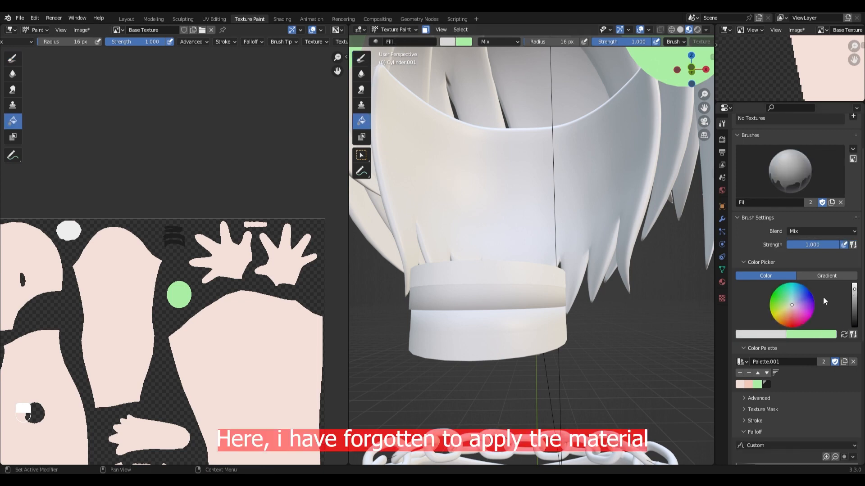
pyautogui.click(515, 297)
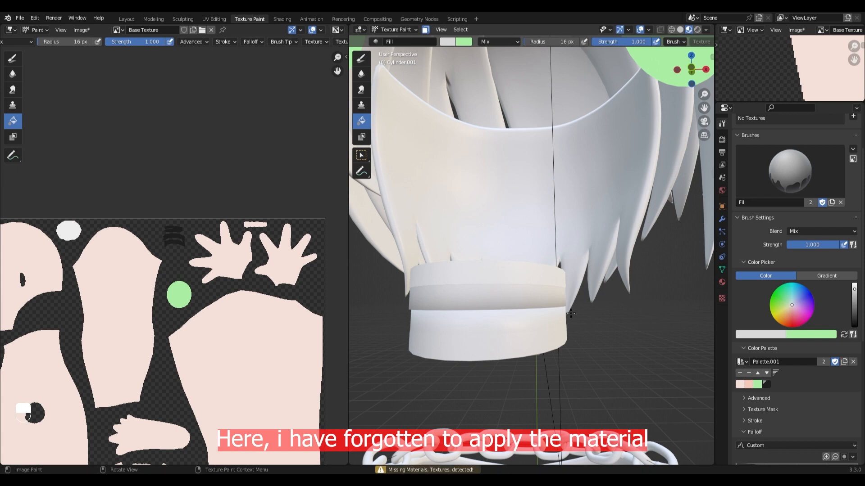
# In Object Mode, select the upper teeth, lower teeth and tongue meshes, link the iris mesh's material to them, and deselect everything
pyautogui.scroll(-3, 559, 326)
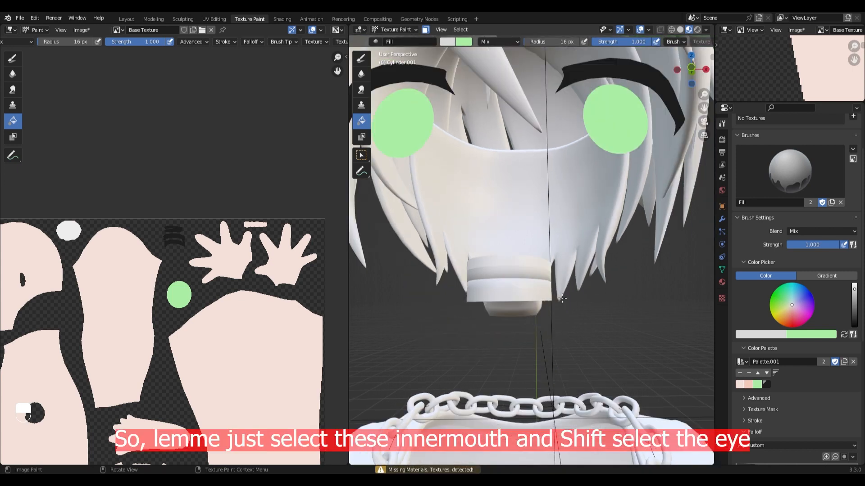
pyautogui.hotkey('ctrl', 'Tab')
pyautogui.click(504, 269)
pyautogui.keyDown('shift'); pyautogui.click(525, 297); pyautogui.keyUp('shift')
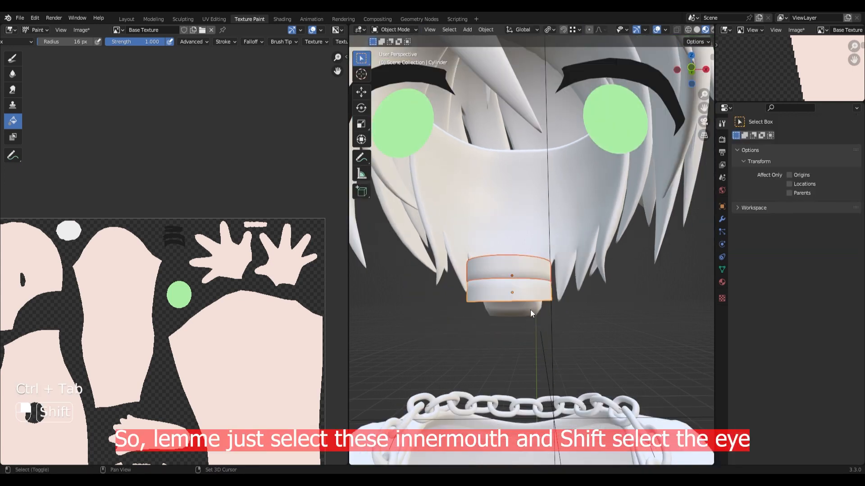
pyautogui.keyDown('shift'); pyautogui.click(531, 310); pyautogui.keyUp('shift')
pyautogui.keyDown('shift'); pyautogui.click(632, 131); pyautogui.keyUp('shift')
pyautogui.hotkey('ctrl', 'l')
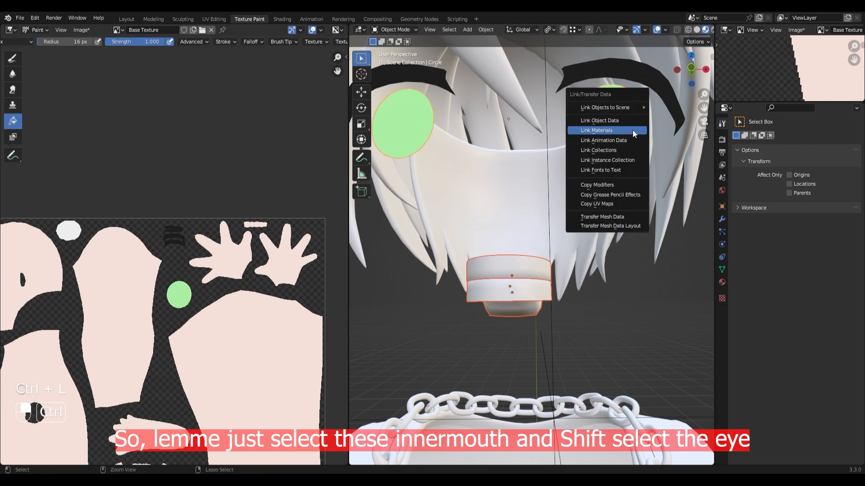
pyautogui.click(633, 130)
pyautogui.hotkey('alt', 'a')
# Select the upper teeth mesh, switch it to Texture Paint mode and fill its masked teeth faces with light gray
pyautogui.click(533, 272)
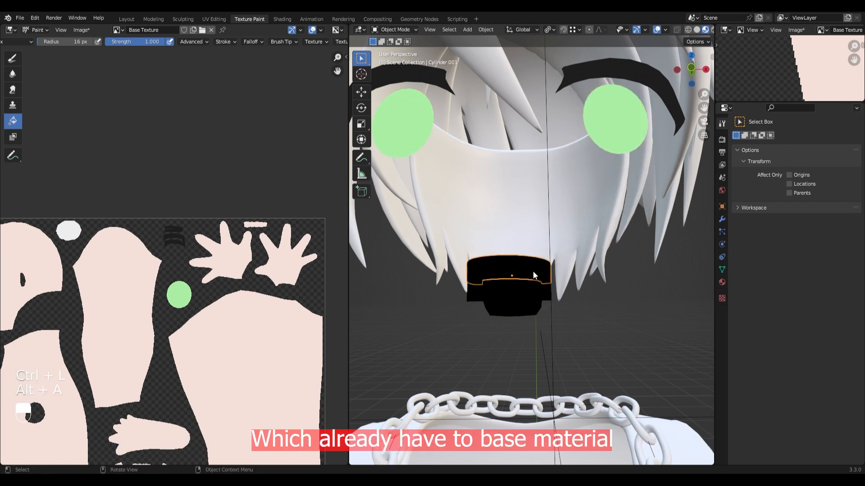
pyautogui.hotkey('ctrl', 'Tab')
pyautogui.click(586, 242)
pyautogui.click(534, 274)
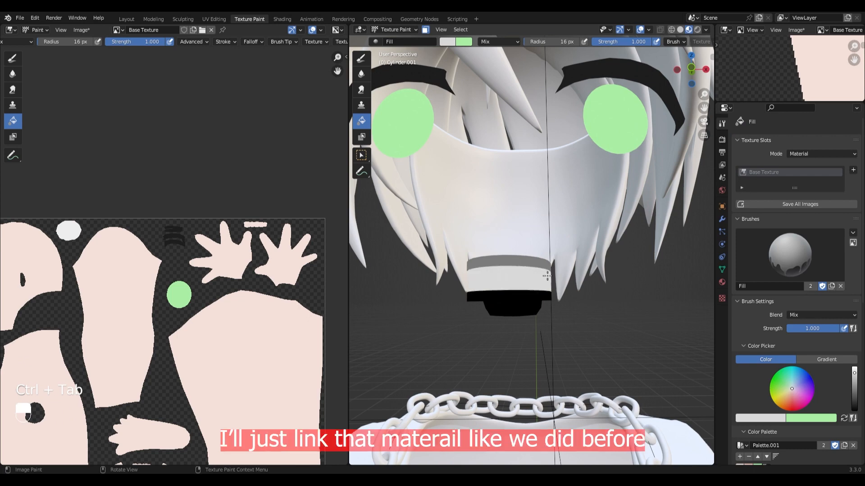
pyautogui.scroll(1, 561, 298)
pyautogui.moveTo(563, 300)
pyautogui.mouseDown(button='middle')
pyautogui.moveTo(541, 305)
pyautogui.moveTo(583, 307)
pyautogui.mouseUp(button='middle')
pyautogui.hotkey('ctrl', 'Tab')
pyautogui.click(534, 307)
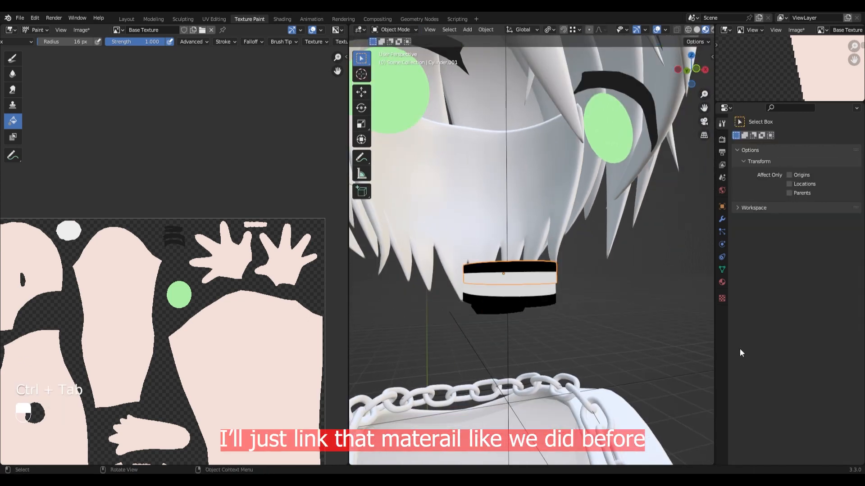
pyautogui.hotkey('ctrl', 'Tab')
pyautogui.click(616, 246)
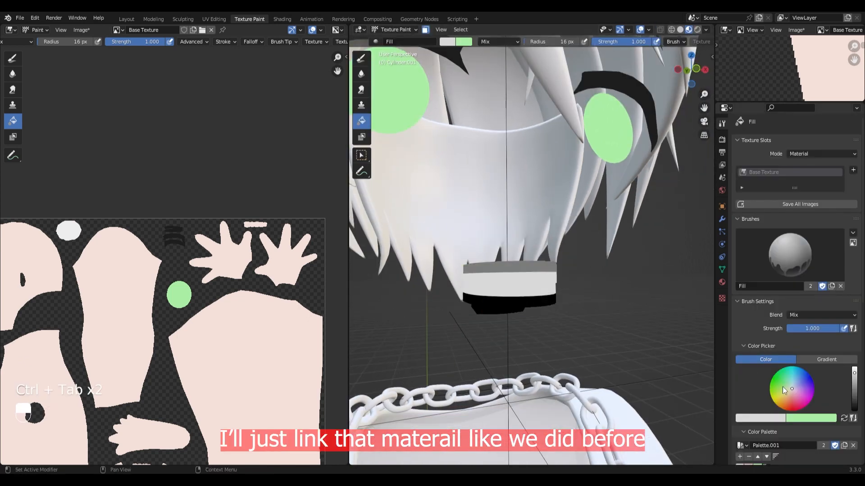
pyautogui.scroll(-2, 784, 390)
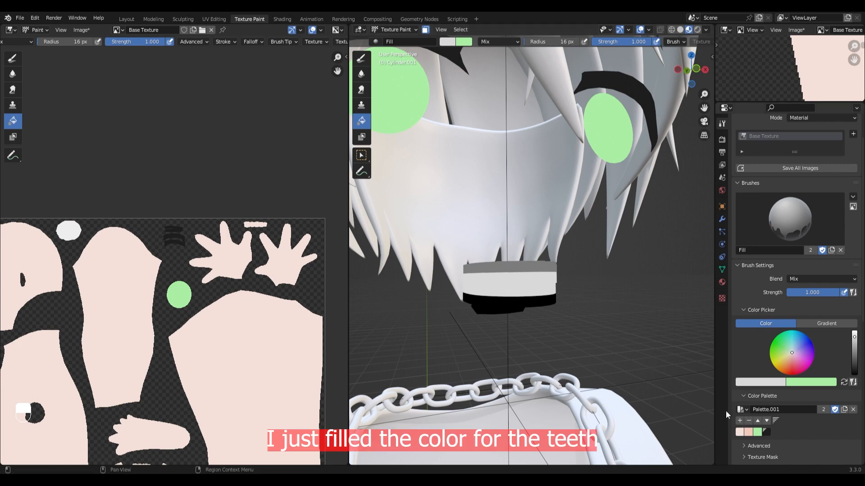
# Store the light gray in the palette and set the Fill brush color to a gum pink of R 0.937, G 0.473, B 0.509
pyautogui.press('x')
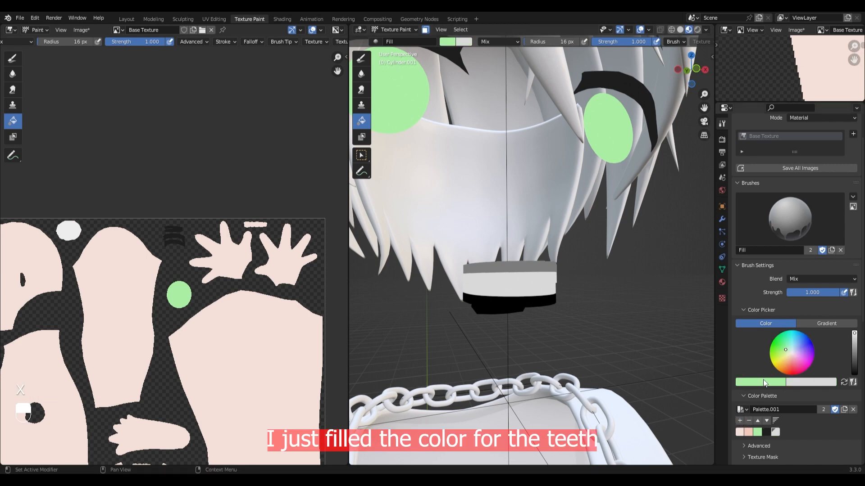
pyautogui.click(765, 383)
pyautogui.click(740, 318)
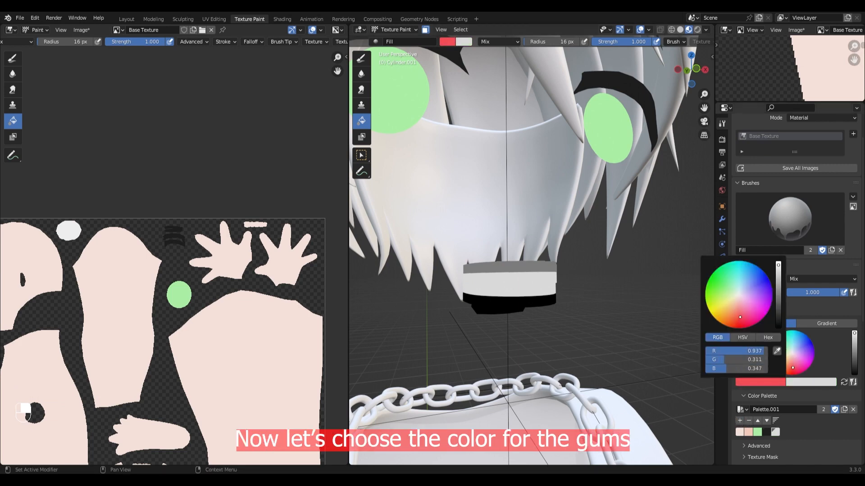
pyautogui.moveTo(740, 316); pyautogui.dragTo(740, 311)
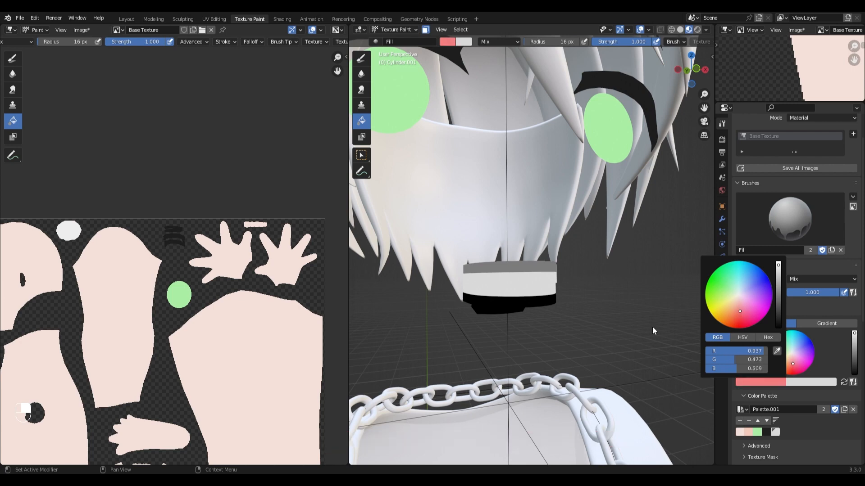
# Invert the teeth mesh's face selection in Edit Mode and fill the masked gum faces with pink in Texture Paint mode
pyautogui.moveTo(515, 280); pyautogui.dragTo(543, 286, button='middle')
pyautogui.scroll(1, 543, 286)
pyautogui.press('Tab')
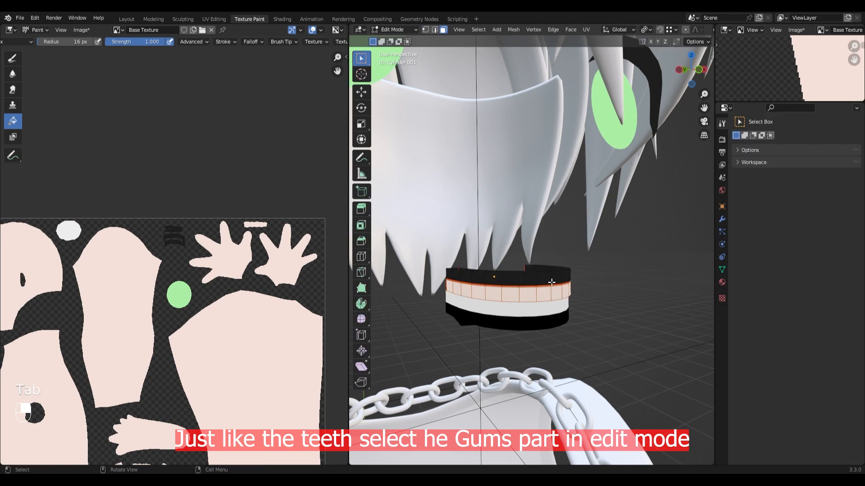
pyautogui.hotkey('ctrl', 'l')
pyautogui.press('Tab')
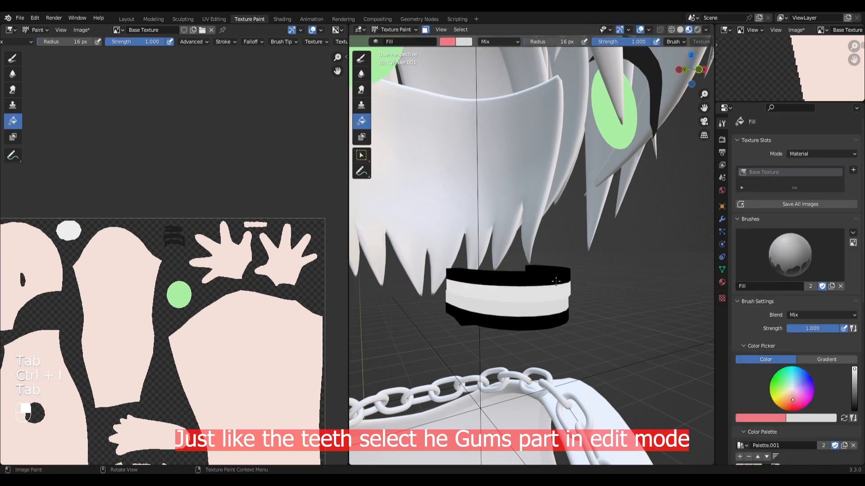
pyautogui.click(557, 281)
# Return to Object Mode, deselect everything, and select the tongue mesh and switch it to Texture Paint mode
pyautogui.scroll(-2, 558, 280)
pyautogui.hotkey('ctrl', 'Tab')
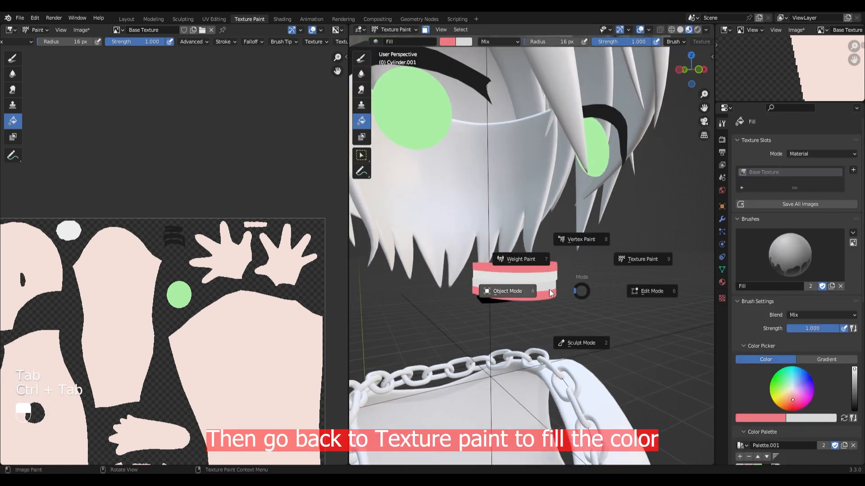
pyautogui.click(550, 289)
pyautogui.scroll(3, 547, 292)
pyautogui.moveTo(543, 303)
pyautogui.mouseDown(button='middle')
pyautogui.moveTo(538, 317)
pyautogui.moveTo(531, 309)
pyautogui.mouseUp(button='middle')
pyautogui.hotkey('alt', 'a')
pyautogui.click(535, 310)
pyautogui.hotkey('ctrl', 'Tab')
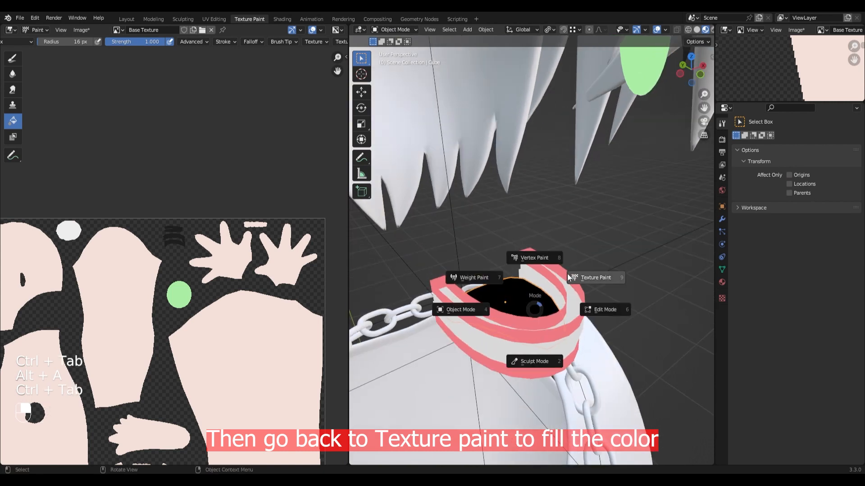
pyautogui.click(573, 276)
pyautogui.scroll(1, 594, 275)
# Set the Fill brush color to R 0.937, G 0.474, B 0.462 and fill the tongue with it
pyautogui.click(783, 419)
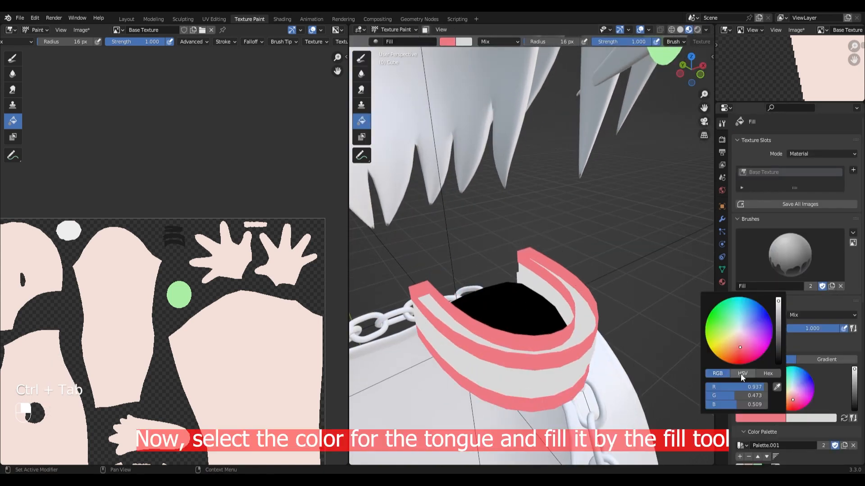
pyautogui.moveTo(744, 394); pyautogui.dragTo(755, 395)
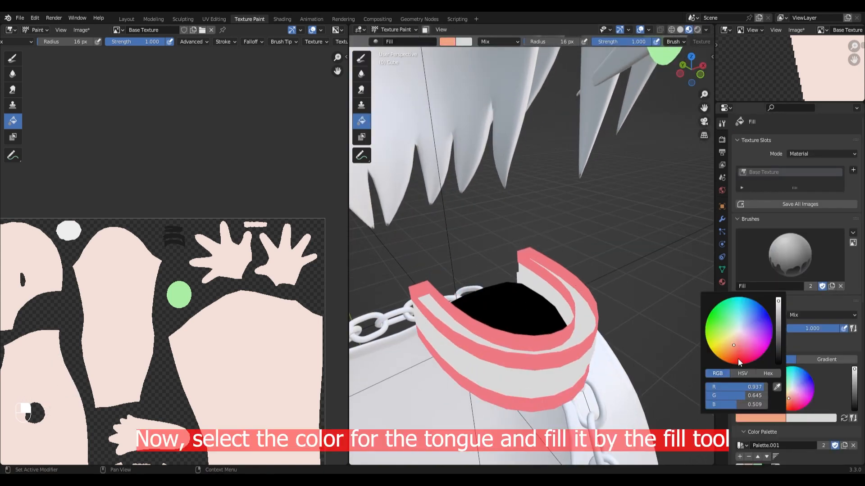
pyautogui.moveTo(738, 357); pyautogui.dragTo(737, 347)
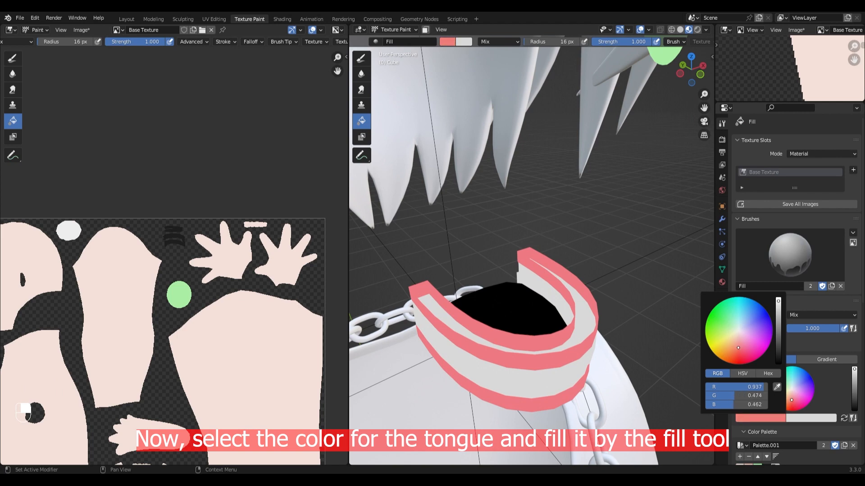
pyautogui.click(523, 292)
# Return to Object Mode, unhide the base mesh and deselect everything
pyautogui.moveTo(522, 292); pyautogui.dragTo(604, 302, button='middle')
pyautogui.hotkey('ctrl', 'Tab')
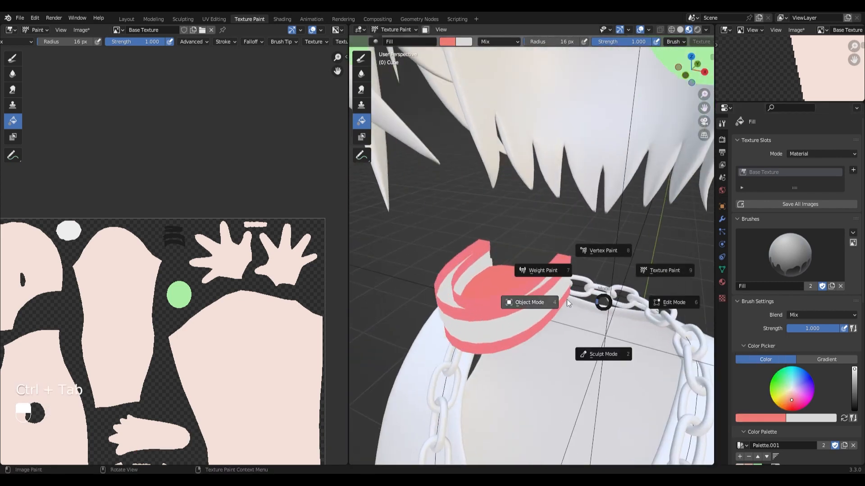
pyautogui.click(567, 303)
pyautogui.hotkey('alt', 'a')
pyautogui.scroll(-5, 560, 292)
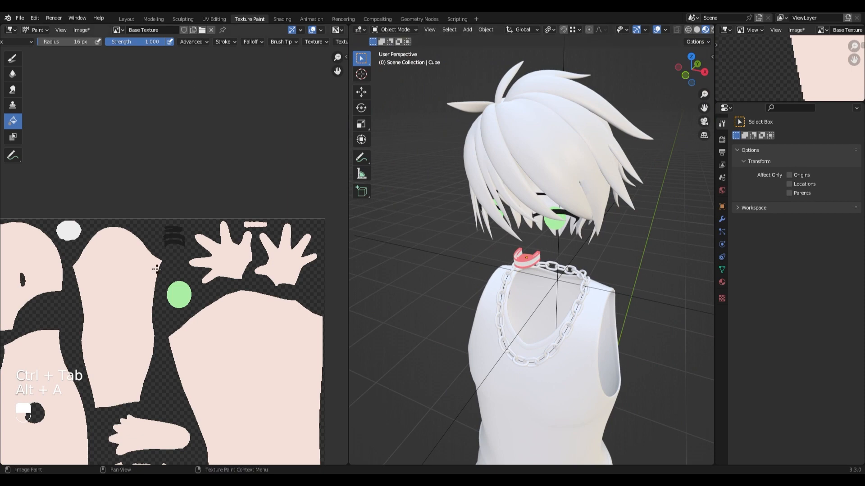
pyautogui.scroll(-4, 156, 268)
pyautogui.scroll(1, 199, 233)
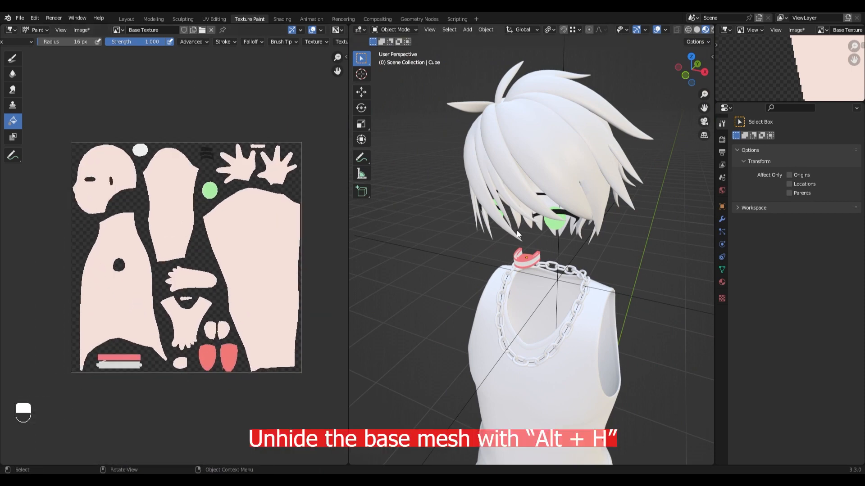
pyautogui.scroll(2, 594, 283)
pyautogui.hotkey('alt', 'h')
pyautogui.hotkey('alt', 'a')
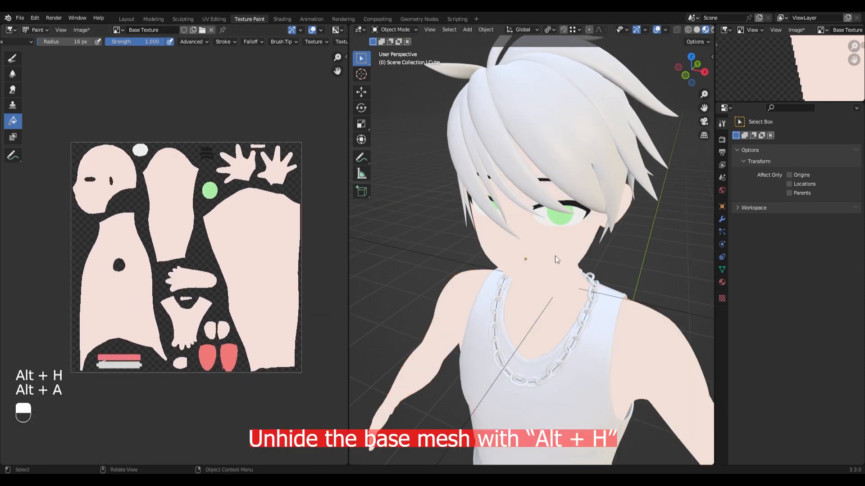
# Select all faces of the base mesh in Edit Mode to show the inner-mouth UV island, and switch the mesh to Texture Paint mode
pyautogui.hotkey('ctrl', 'Tab')
pyautogui.click(657, 259)
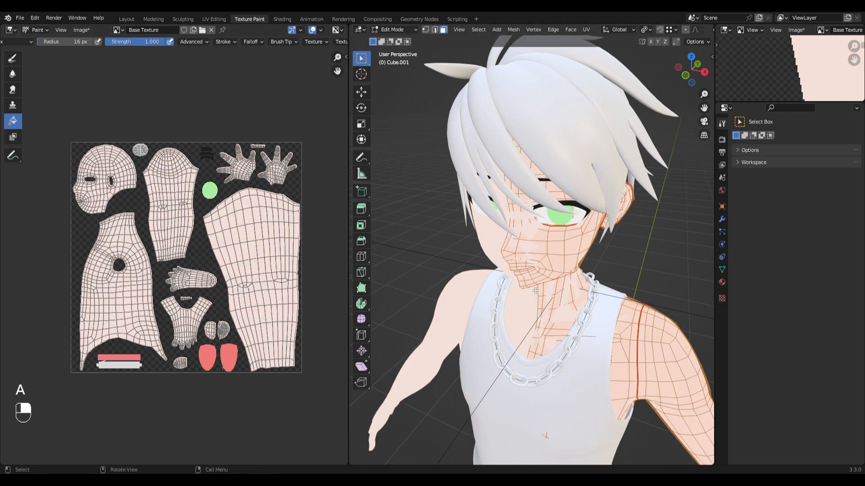
pyautogui.scroll(6, 180, 301)
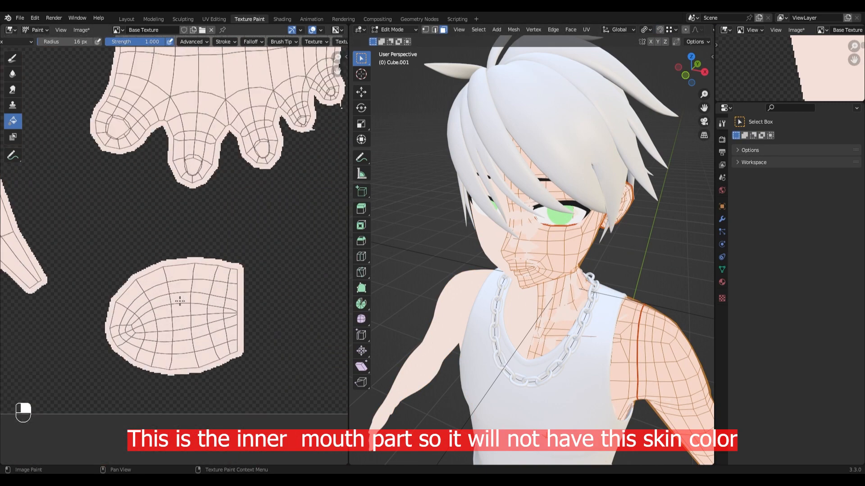
pyautogui.press('Tab')
pyautogui.hotkey('ctrl', 'Tab')
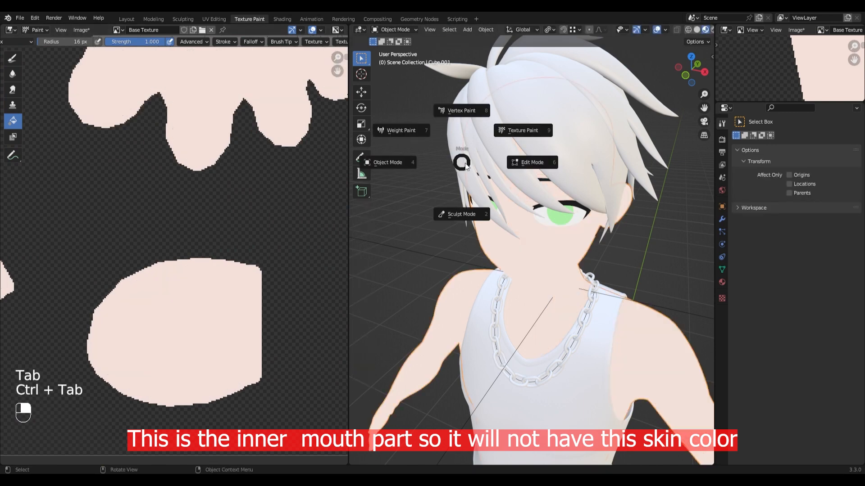
pyautogui.click(520, 132)
# Add the tongue pink to the palette and paint the inner-mouth UV island with it using the Draw brush at 21 px radius
pyautogui.scroll(-5, 755, 369)
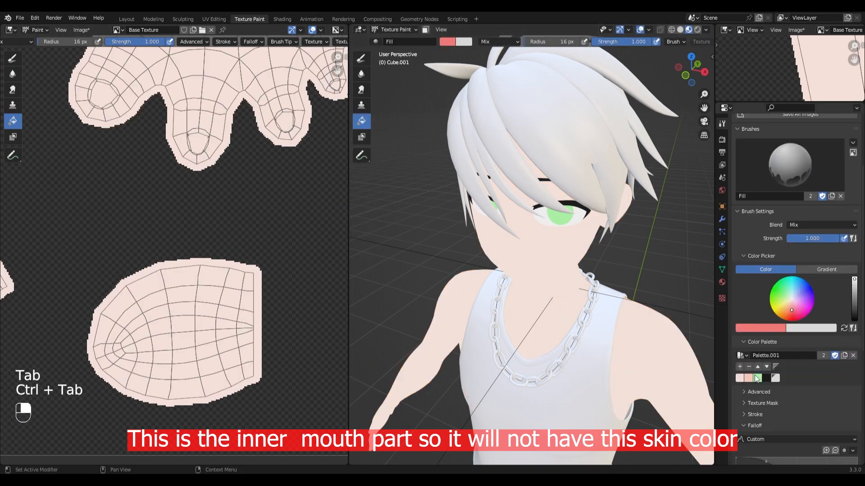
pyautogui.click(741, 367)
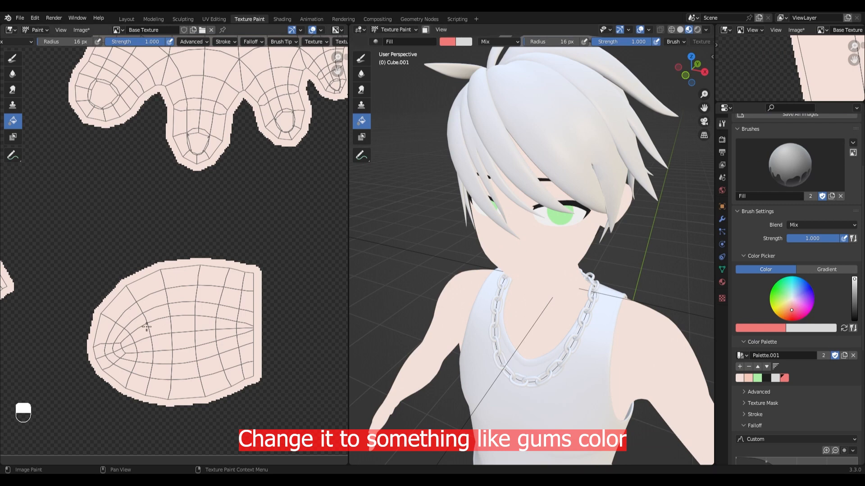
pyautogui.click(361, 57)
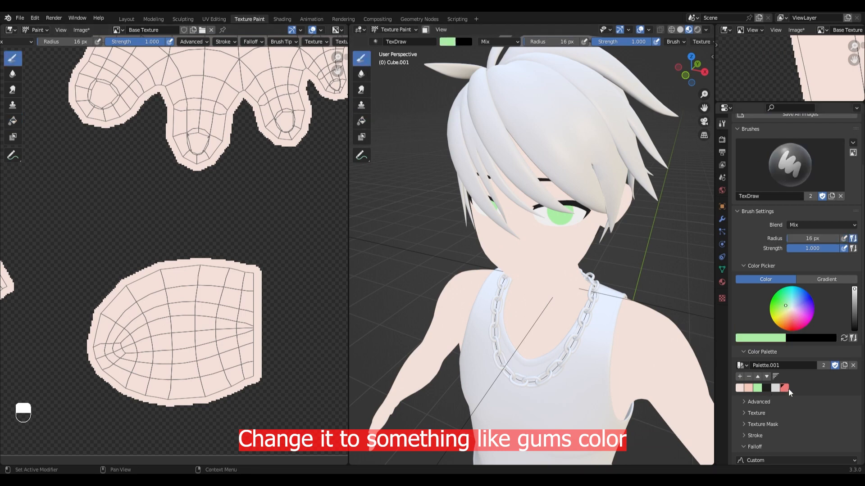
pyautogui.click(784, 388)
pyautogui.press('f')
pyautogui.click(181, 324)
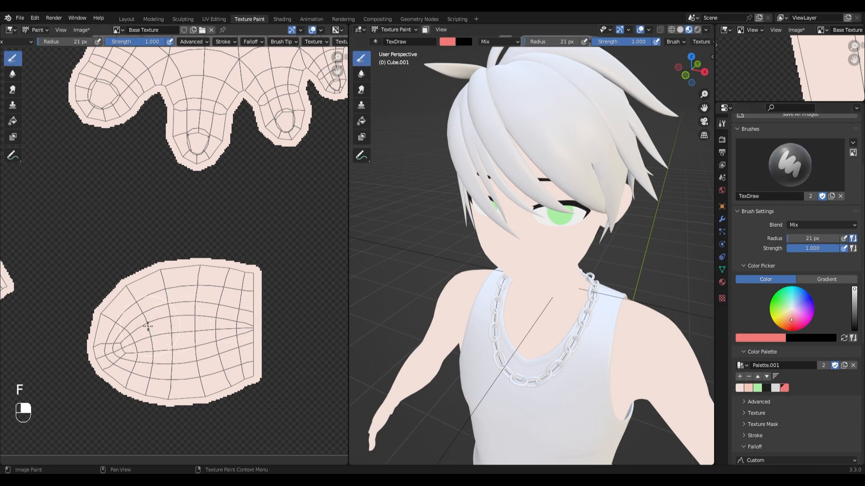
pyautogui.moveTo(144, 327)
pyautogui.mouseDown()
pyautogui.moveTo(113, 347)
pyautogui.moveTo(135, 310)
pyautogui.moveTo(183, 291)
pyautogui.moveTo(225, 287)
pyautogui.moveTo(231, 358)
pyautogui.moveTo(162, 372)
pyautogui.moveTo(119, 356)
pyautogui.moveTo(192, 329)
pyautogui.mouseUp()
# Reduce the brush radius to 6 px and paint the remaining skin-colored edges of the inner-mouth island pink
pyautogui.press('f')
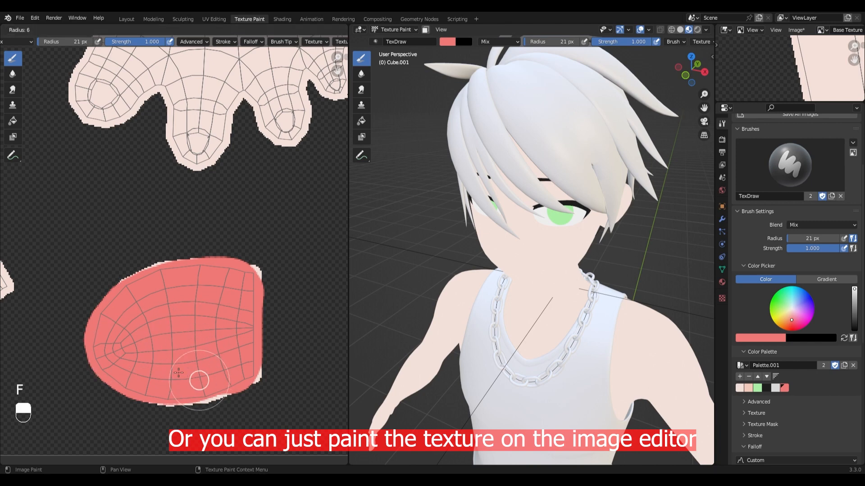
pyautogui.click(193, 376)
pyautogui.scroll(4, 165, 316)
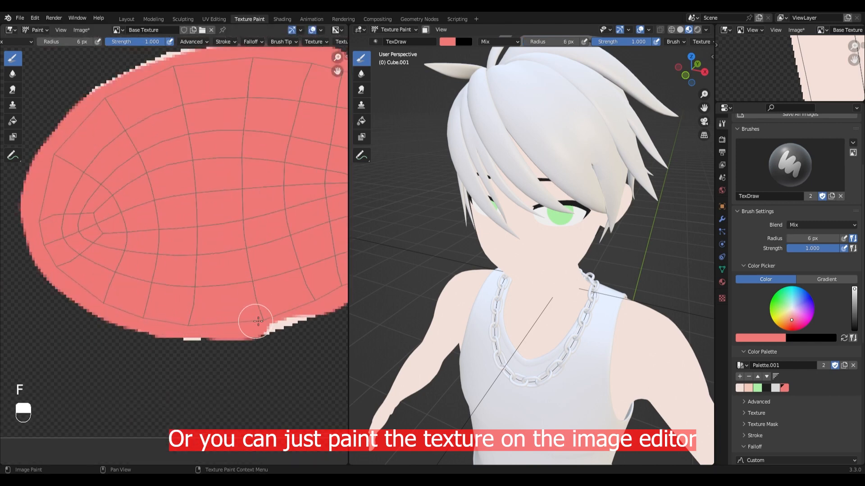
pyautogui.moveTo(316, 303); pyautogui.dragTo(151, 372, button='middle')
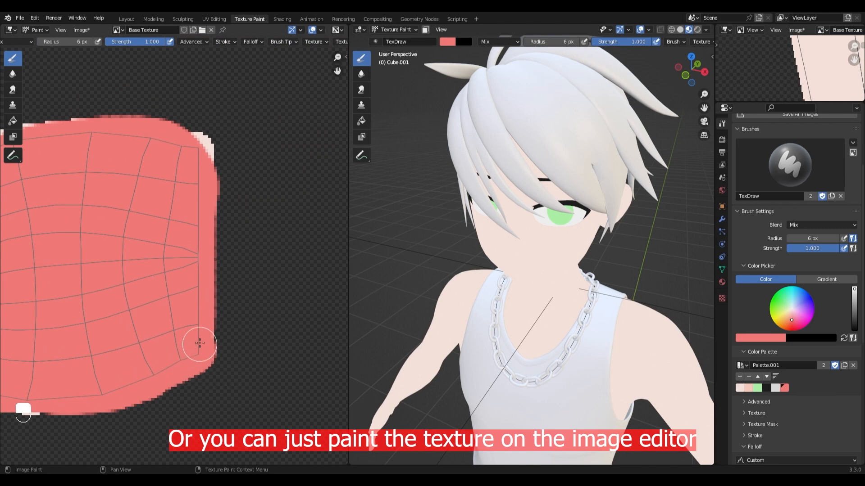
pyautogui.scroll(-2, 169, 201)
pyautogui.moveTo(141, 192)
pyautogui.mouseDown(button='middle')
pyautogui.moveTo(146, 215)
pyautogui.moveTo(275, 290)
pyautogui.mouseUp(button='middle')
pyautogui.scroll(1, 275, 290)
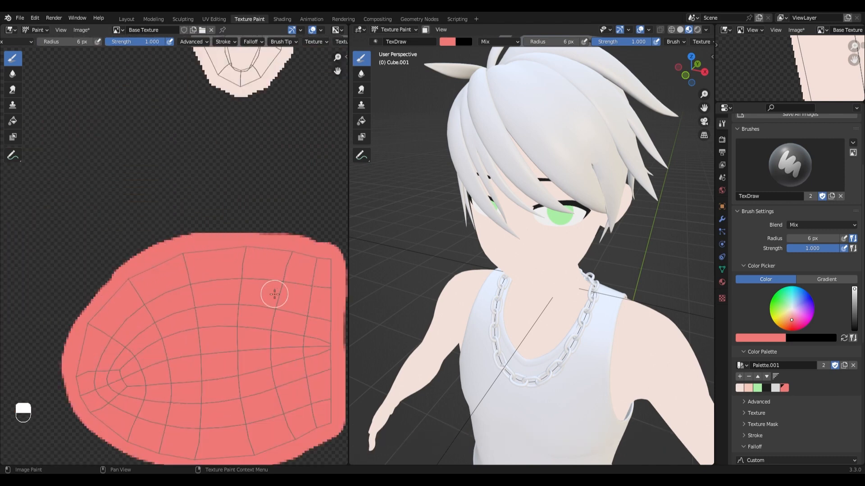
# Return to Object Mode, deselect everything and select the hair mesh
pyautogui.scroll(-6, 560, 264)
pyautogui.hotkey('ctrl', 'Tab')
pyautogui.click(503, 272)
pyautogui.hotkey('alt', 'a')
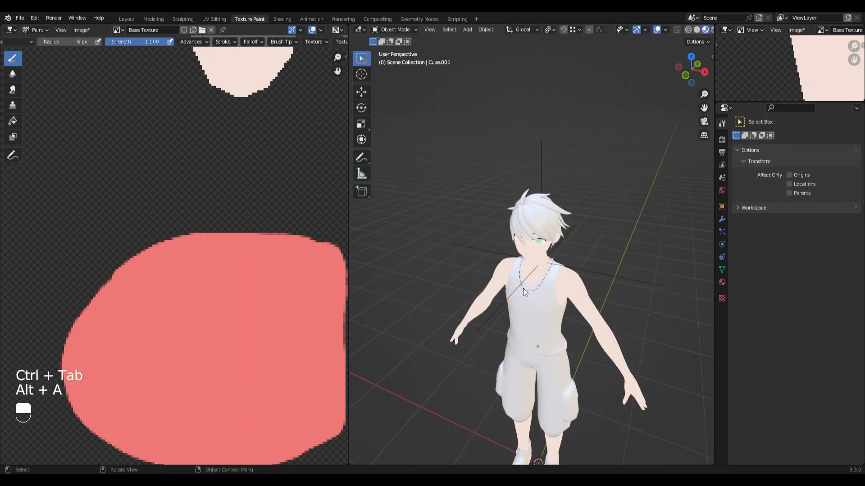
pyautogui.scroll(3, 563, 253)
pyautogui.moveTo(590, 252); pyautogui.dragTo(609, 239, button='middle')
pyautogui.keyDown('shift'); pyautogui.moveTo(563, 173); pyautogui.dragTo(566, 244, button='middle'); pyautogui.keyUp('shift')
pyautogui.click(547, 242)
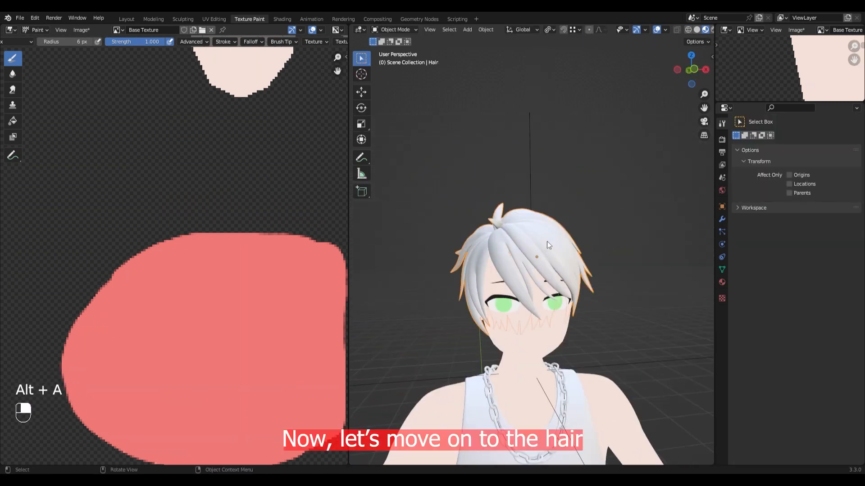
# Give the hair mesh a new material named Hair MAT and set its surface shader to Emission
pyautogui.click(722, 283)
pyautogui.click(784, 177)
pyautogui.doubleClick(783, 175)
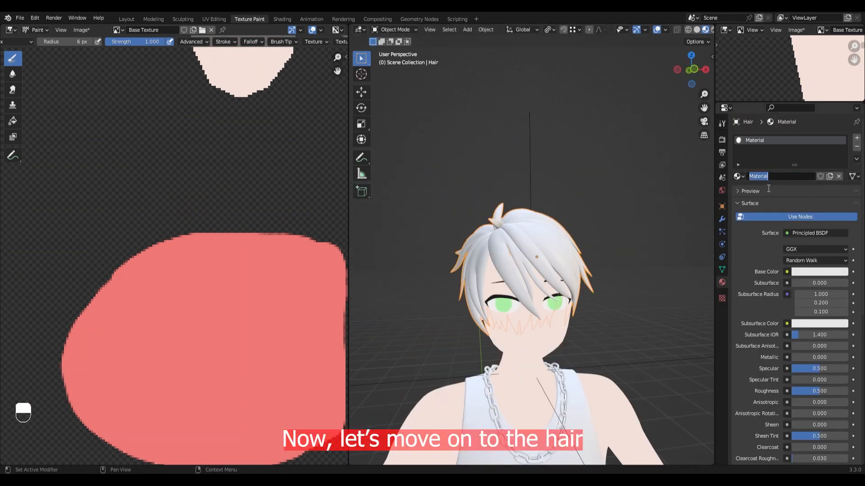
pyautogui.write('c')
pyautogui.press('BackSpace')
pyautogui.write('ah')
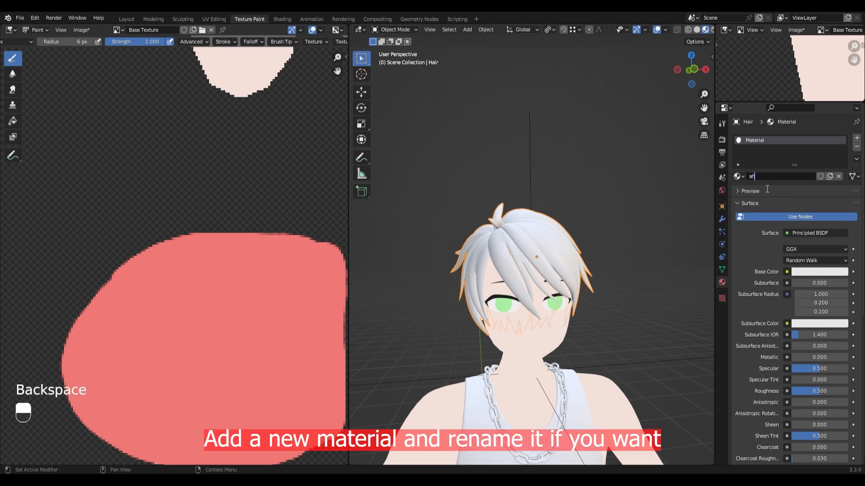
pyautogui.write('===')
pyautogui.press('BackSpace')
pyautogui.press('BackSpace')
pyautogui.press('BackSpace')
pyautogui.press('BackSpace')
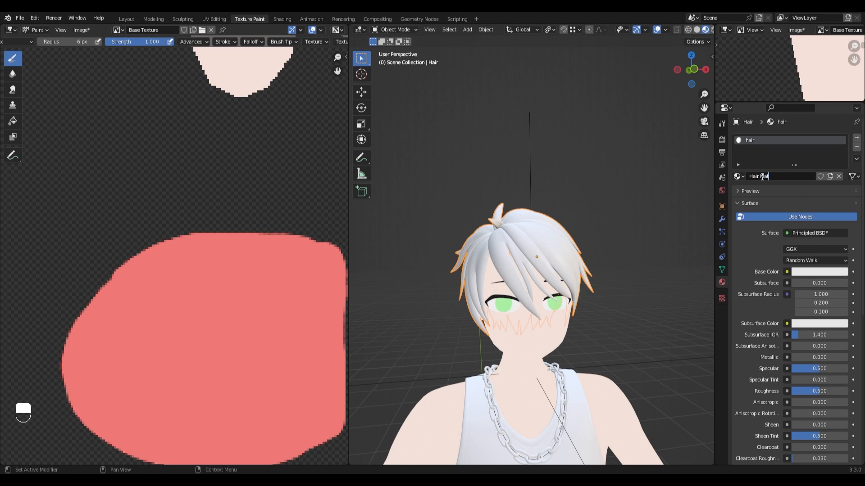
pyautogui.press('BackSpace')
pyautogui.press('Return')
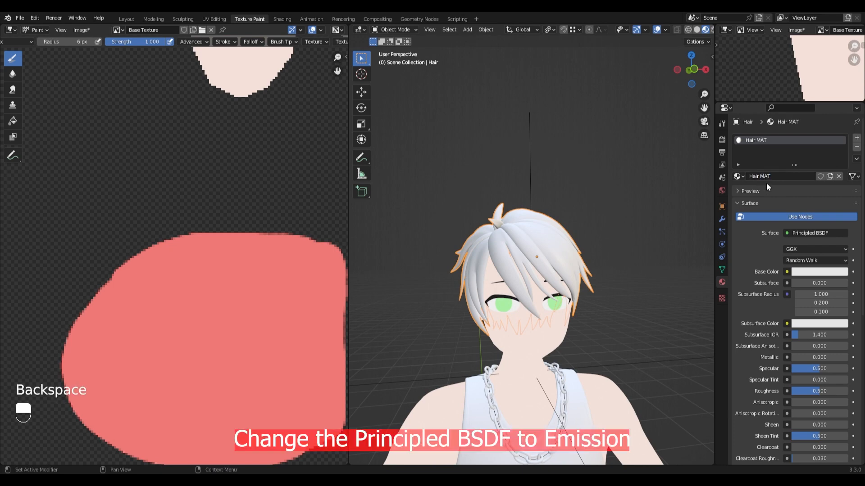
pyautogui.click(814, 234)
pyautogui.click(757, 295)
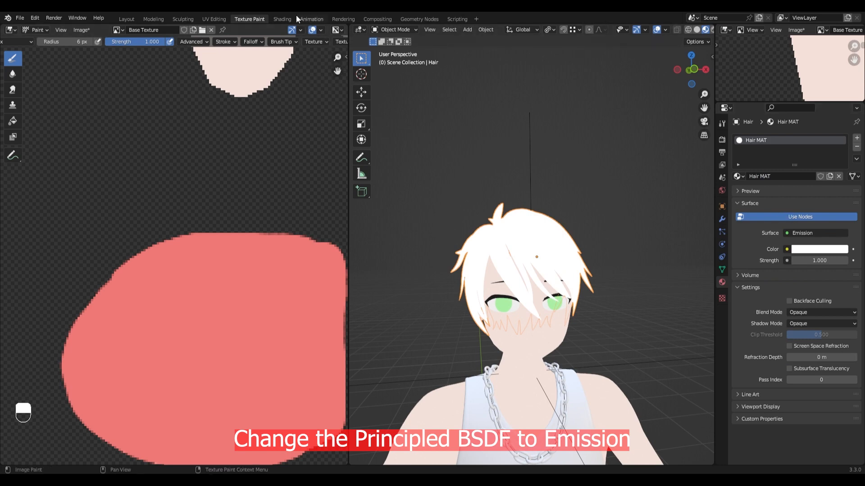
# Save the Base Texture image
pyautogui.scroll(-8, 252, 75)
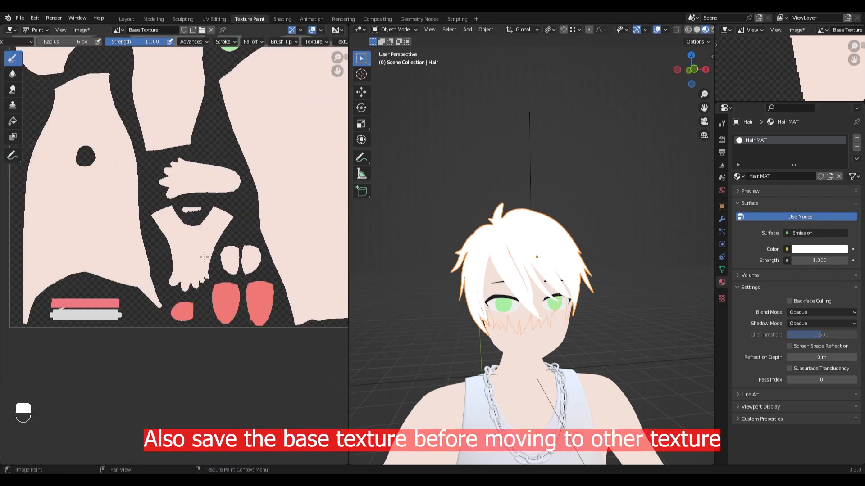
pyautogui.click(82, 29)
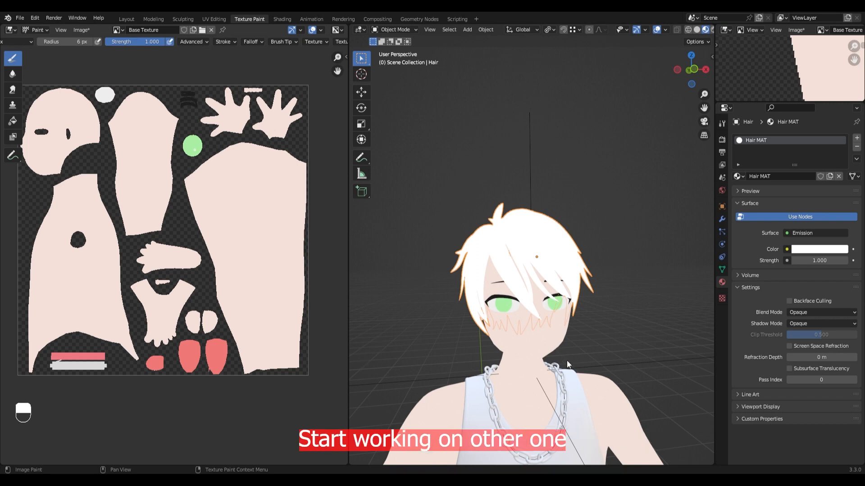
pyautogui.moveTo(567, 364); pyautogui.dragTo(550, 265, button='middle')
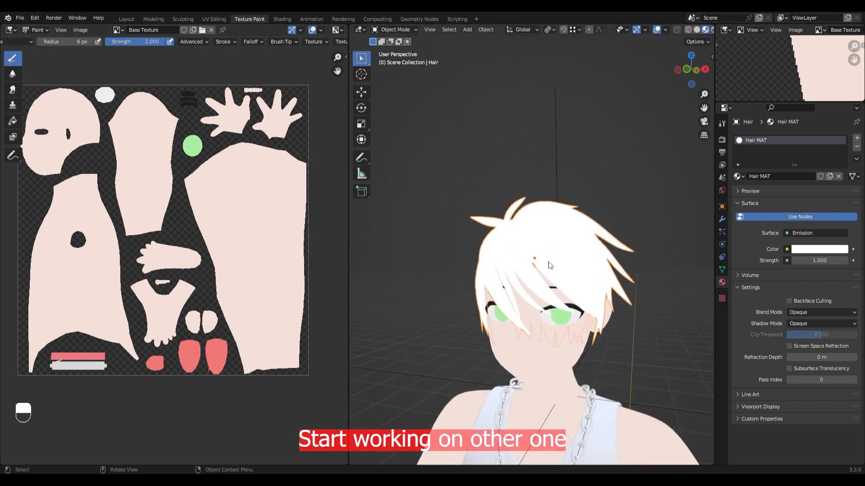
# Add an Image Texture node to Hair MAT with a new 2048 px image named Hair Texture and connect it to the Emission color
pyautogui.click(283, 20)
pyautogui.hotkey('shift', 'a')
pyautogui.write('imager')
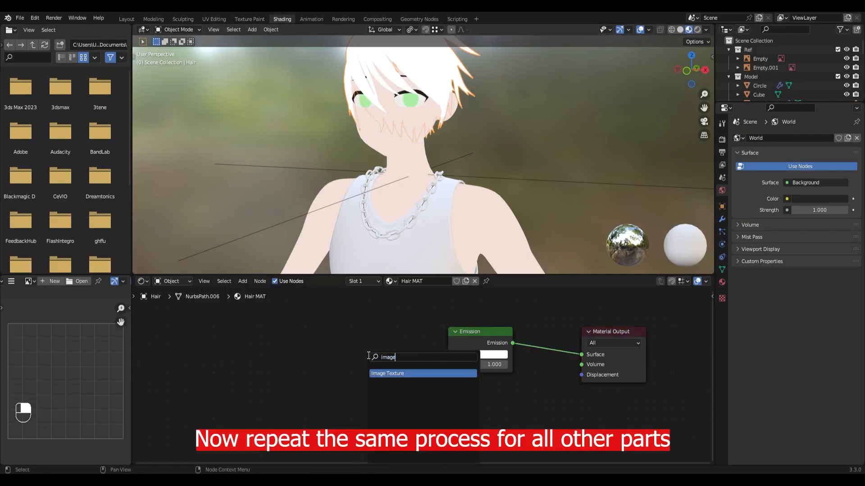
pyautogui.press('Return')
pyautogui.click(304, 372)
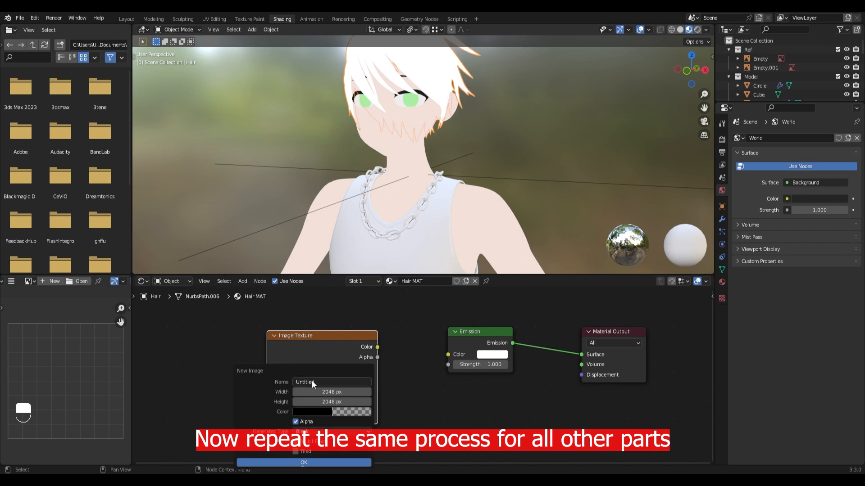
pyautogui.write('Hair Texture')
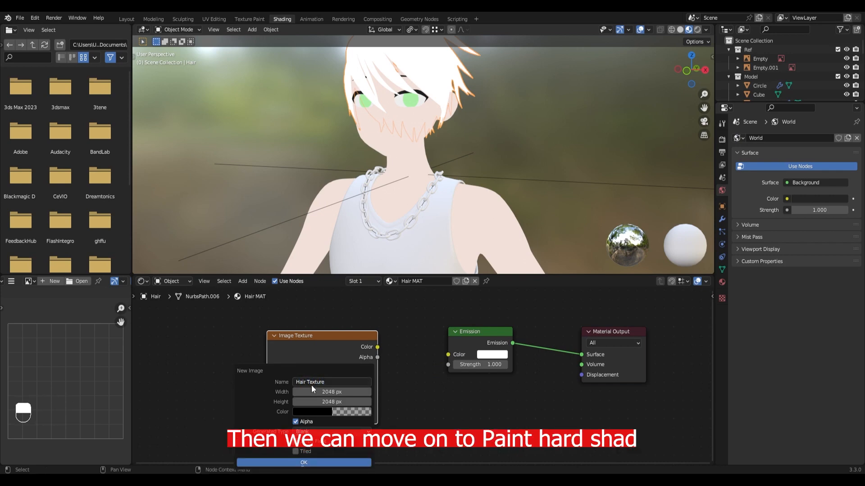
pyautogui.click(288, 463)
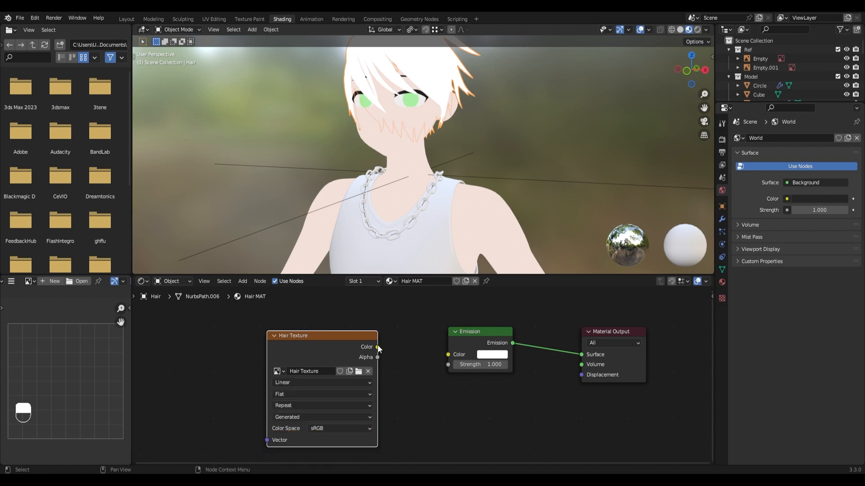
pyautogui.moveTo(377, 347); pyautogui.dragTo(448, 354)
pyautogui.scroll(-5, 432, 135)
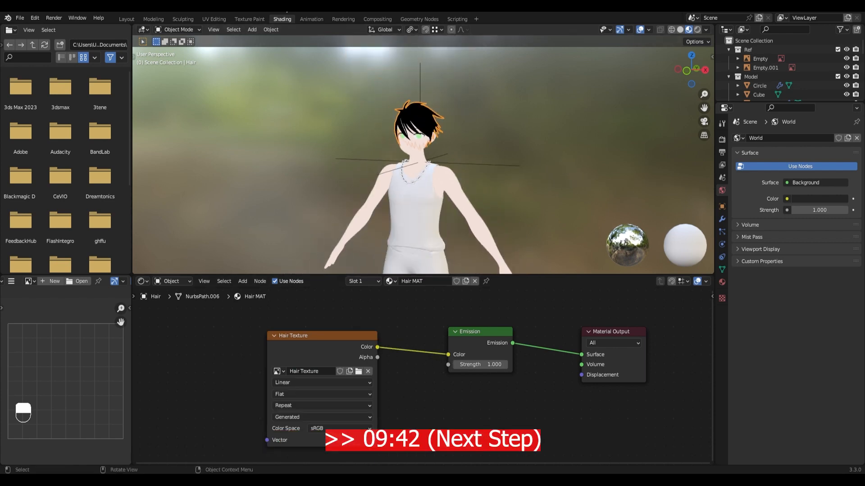
# Return to the Texture Paint workspace and sample the reference character's blond hair as the brush color
pyautogui.click(244, 20)
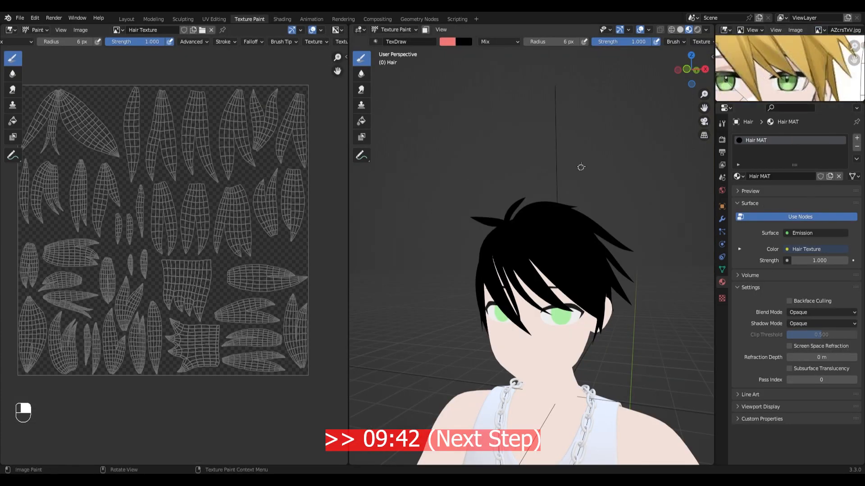
pyautogui.click(723, 124)
pyautogui.scroll(-5, 776, 315)
pyautogui.click(776, 338)
pyautogui.click(777, 305)
pyautogui.click(787, 48)
pyautogui.scroll(-3, 787, 50)
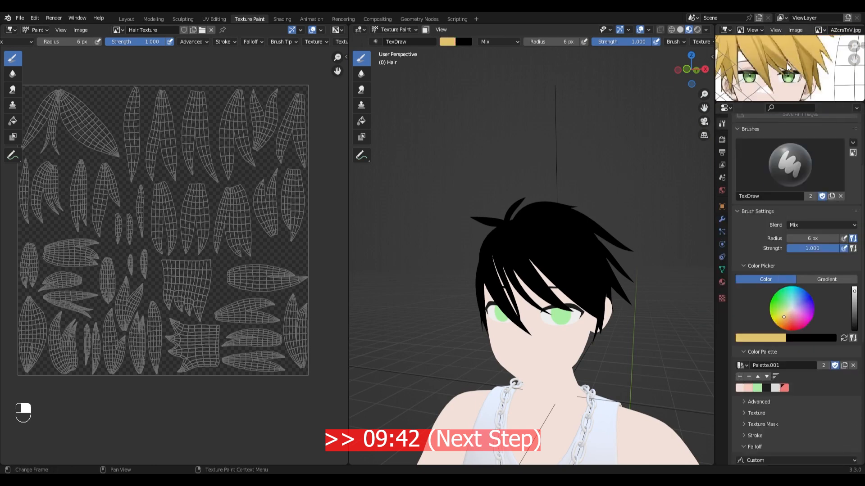
# Sample a darker blond from the reference hair as the secondary brush color and add the light blond to the palette
pyautogui.moveTo(787, 51); pyautogui.dragTo(786, 90, button='middle')
pyautogui.press('x')
pyautogui.click(782, 341)
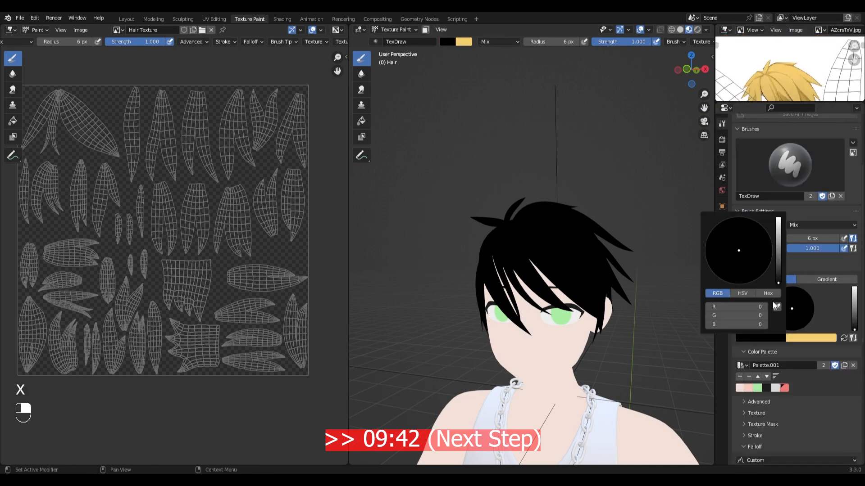
pyautogui.click(772, 302)
pyautogui.click(767, 73)
pyautogui.scroll(1, 581, 354)
pyautogui.press('x')
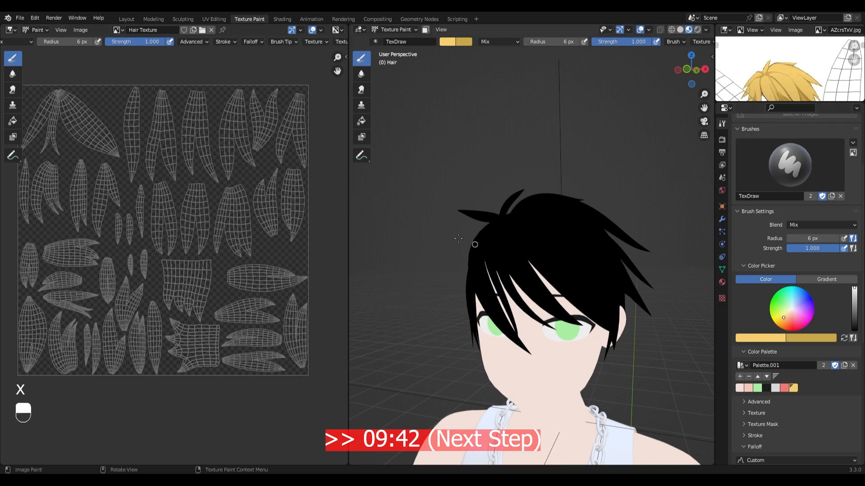
pyautogui.scroll(-1, 474, 245)
# Fill the whole hair mesh with the light blond color using the Fill tool
pyautogui.click(361, 121)
pyautogui.click(794, 378)
pyautogui.scroll(1, 535, 235)
pyautogui.click(536, 234)
pyautogui.scroll(1, 536, 225)
pyautogui.scroll(-2, 789, 69)
pyautogui.moveTo(500, 225); pyautogui.dragTo(585, 211, button='middle')
pyautogui.scroll(-2, 514, 225)
# Return to Object Mode, deselect everything and save the Hair Texture image
pyautogui.hotkey('ctrl', 'Tab')
pyautogui.hotkey('alt', 'a')
pyautogui.moveTo(563, 245); pyautogui.dragTo(487, 253, button='middle')
pyautogui.scroll(-3, 552, 234)
pyautogui.moveTo(149, 135); pyautogui.dragTo(189, 315, button='middle')
pyautogui.scroll(2, 162, 138)
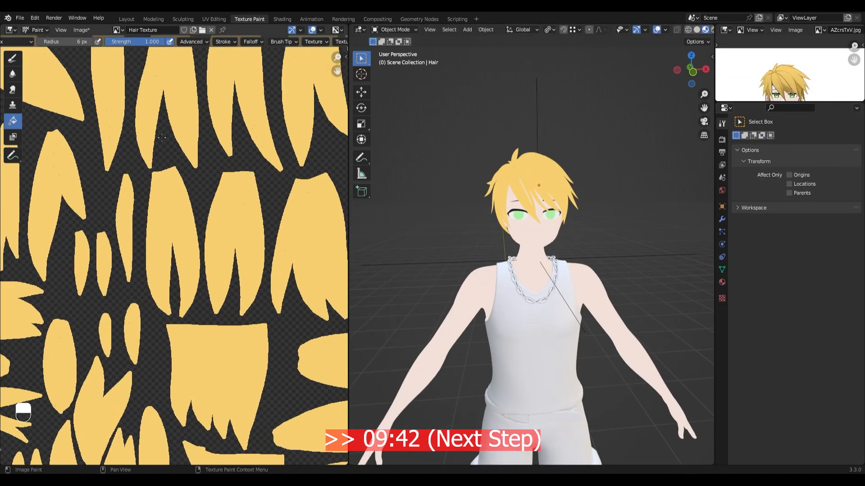
pyautogui.scroll(-1, 162, 137)
pyautogui.moveTo(162, 138); pyautogui.dragTo(166, 223, button='middle')
pyautogui.click(91, 30)
pyautogui.click(112, 112)
# Select the tank top and give it a new material named Costume MAT
pyautogui.scroll(-2, 545, 332)
pyautogui.moveTo(569, 340); pyautogui.dragTo(532, 275, button='middle')
pyautogui.scroll(1, 545, 333)
pyautogui.click(533, 276)
pyautogui.click(722, 282)
pyautogui.click(798, 176)
pyautogui.doubleClick(773, 174)
pyautogui.write('Costume ')
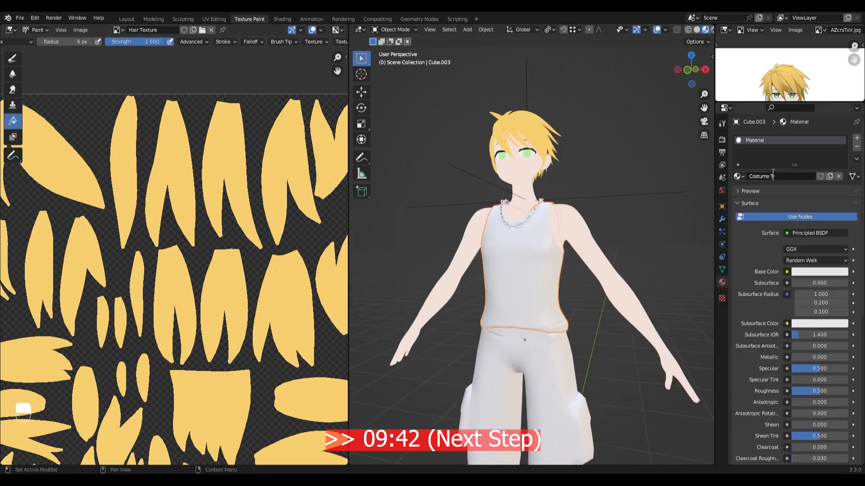
pyautogui.write('MAT')
pyautogui.press('Return')
# Enter Texture Paint mode on the tank top and remove the extra yellow swatch from the palette
pyautogui.scroll(2, 545, 272)
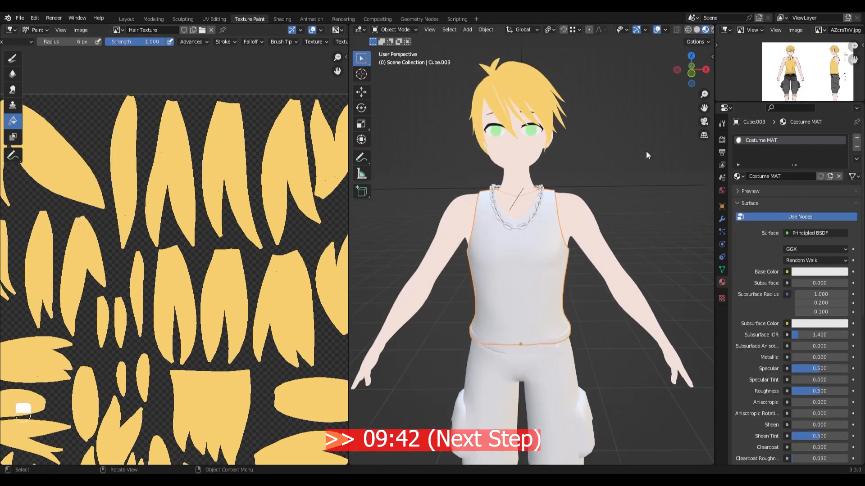
pyautogui.hotkey('ctrl', 'Tab')
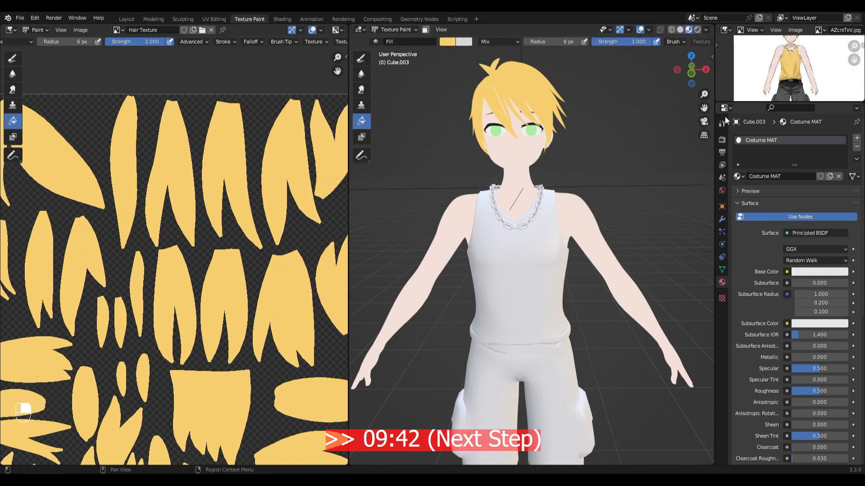
pyautogui.click(722, 123)
pyautogui.press('e')
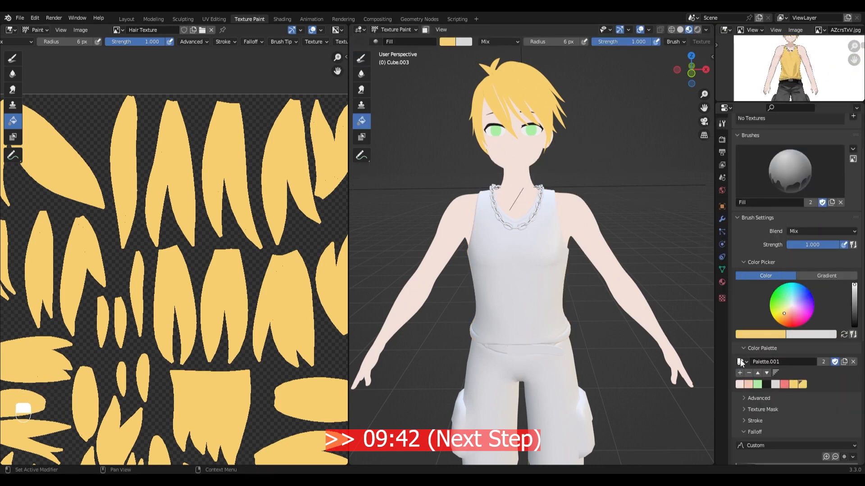
pyautogui.click(749, 373)
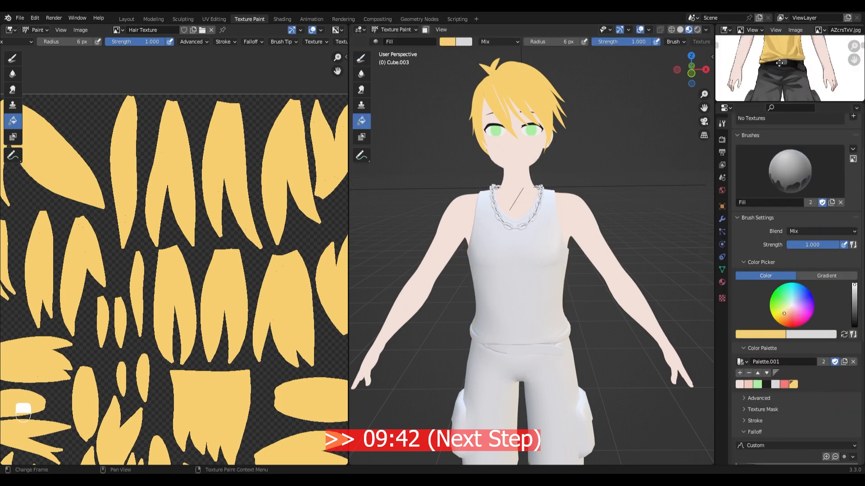
# Sample the dark gray of the reference shorts as the brush color and add it to the palette
pyautogui.press('x')
pyautogui.click(761, 335)
pyautogui.click(775, 306)
pyautogui.click(764, 84)
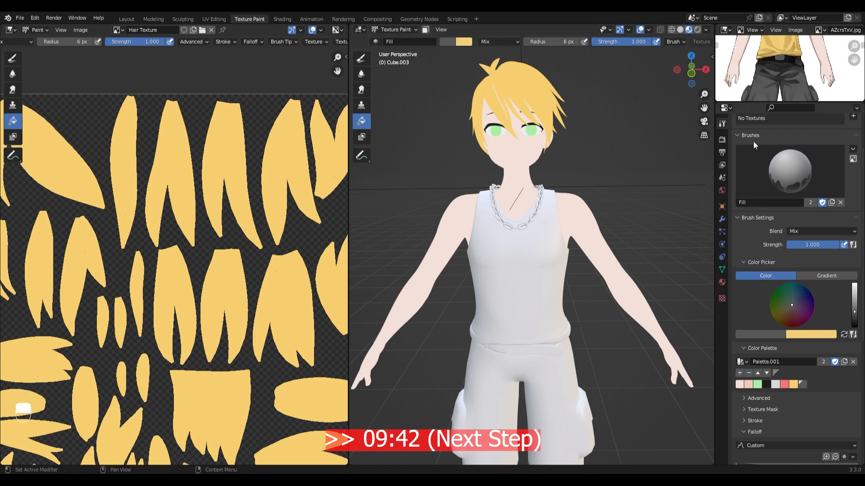
# Sample the blue-gray of the reference shoes and add it to the palette
pyautogui.scroll(-5, 769, 81)
pyautogui.scroll(6, 769, 74)
pyautogui.moveTo(753, 89); pyautogui.dragTo(785, 73, button='middle')
pyautogui.click(759, 334)
pyautogui.click(776, 306)
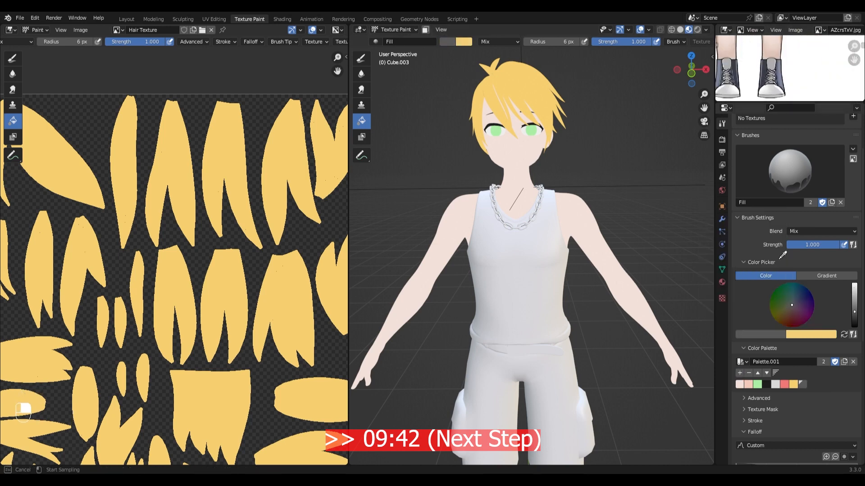
pyautogui.click(781, 77)
pyautogui.scroll(-4, 783, 74)
pyautogui.scroll(4, 810, 76)
pyautogui.click(739, 373)
# Sample the white of the reference shoe's toe and add it to the palette
pyautogui.click(759, 335)
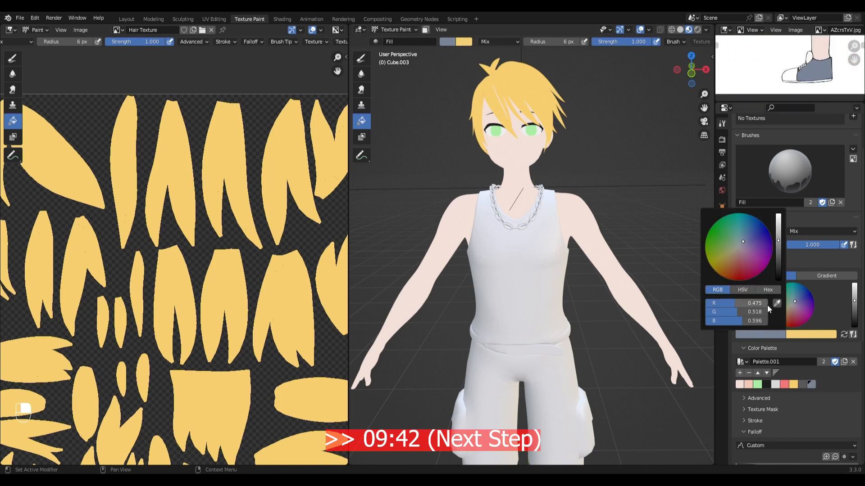
pyautogui.click(776, 303)
pyautogui.click(797, 78)
pyautogui.scroll(-2, 791, 73)
pyautogui.click(761, 334)
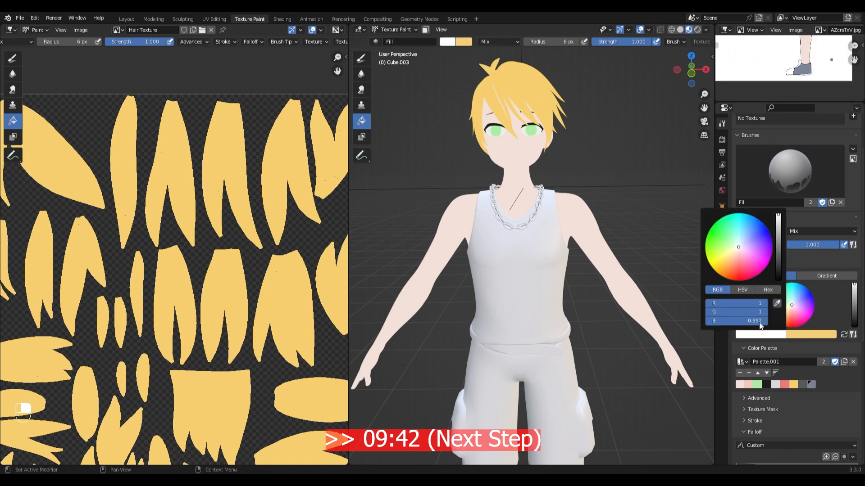
pyautogui.click(740, 373)
# Try to fill the tank top with the yellow palette color in Texture Paint mode
pyautogui.scroll(-5, 609, 356)
pyautogui.moveTo(610, 356); pyautogui.dragTo(554, 338, button='middle')
pyautogui.scroll(3, 554, 292)
pyautogui.hotkey('ctrl', 'Tab')
pyautogui.click(505, 291)
pyautogui.scroll(2, 540, 279)
pyautogui.hotkey('ctrl', 'Tab')
pyautogui.click(609, 243)
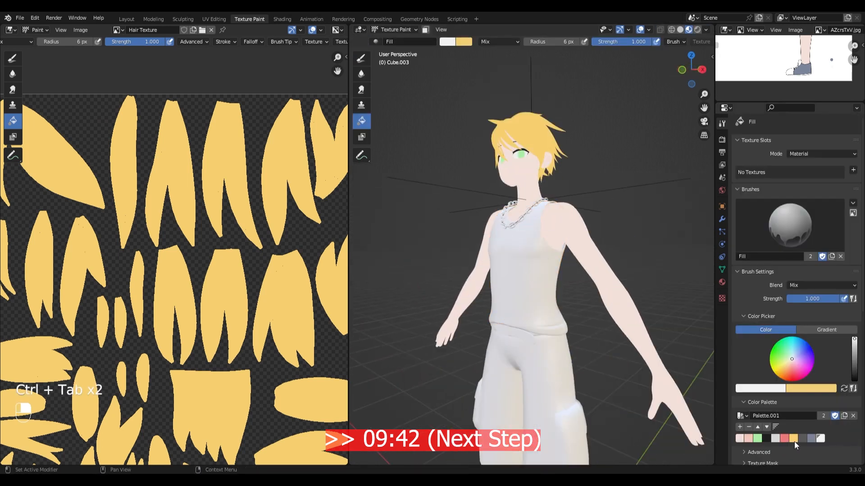
pyautogui.scroll(1, 512, 277)
pyautogui.hotkey('ctrl', 'Tab')
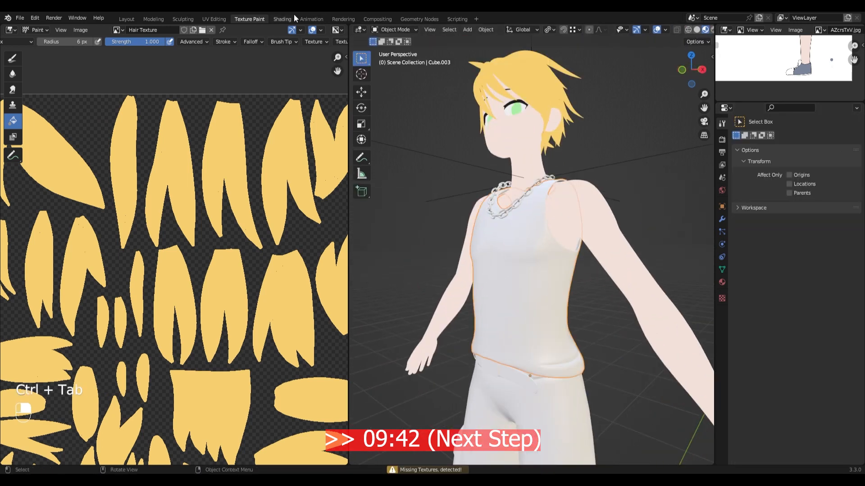
# Go to the Shading workspace and set Costume MAT's surface shader to Emission
pyautogui.click(282, 19)
pyautogui.click(813, 233)
pyautogui.click(777, 292)
# Add an Image Texture node with a new 2048 px image named Costume Texture and connect it to the Emission color
pyautogui.hotkey('shift', 'a')
pyautogui.click(424, 341)
pyautogui.write('ims')
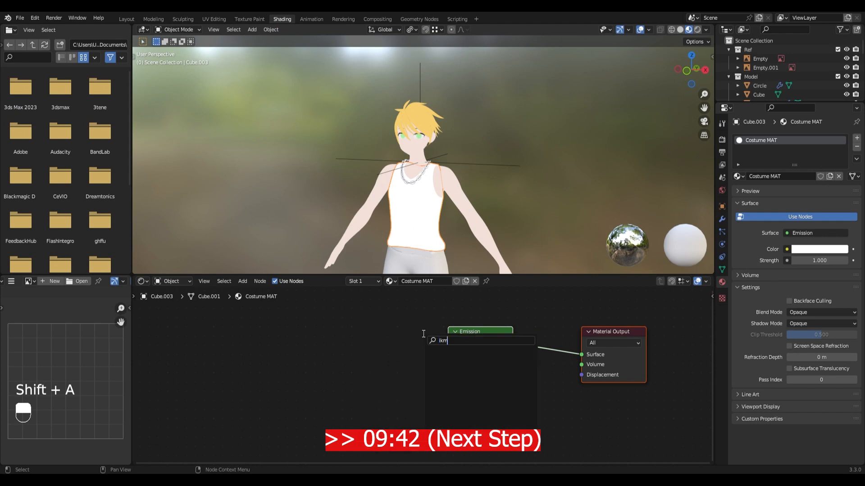
pyautogui.press('BackSpace')
pyautogui.write('age')
pyautogui.press('Return')
pyautogui.click(285, 323)
pyautogui.click(326, 368)
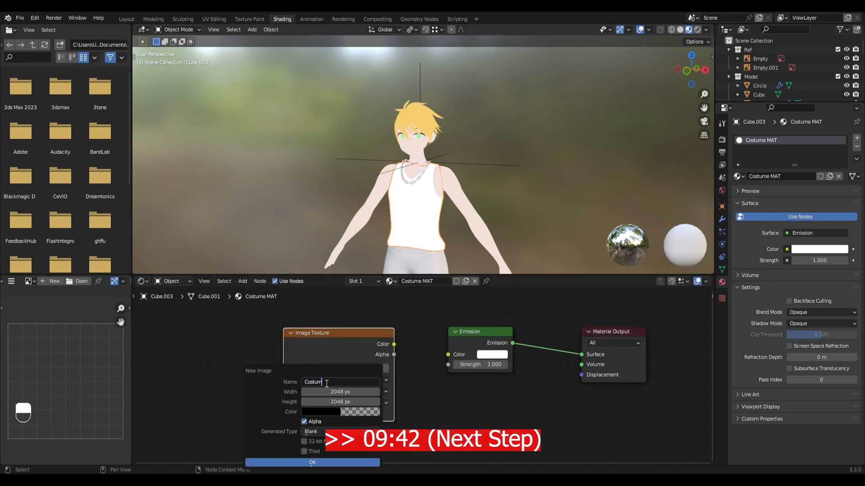
pyautogui.click(312, 462)
pyautogui.moveTo(394, 344); pyautogui.dragTo(448, 355)
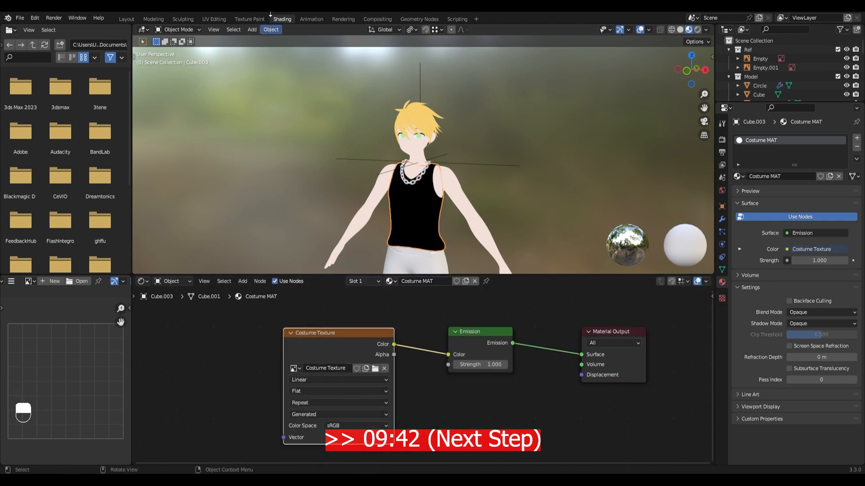
# Fill the tank top with yellow in the Texture Paint workspace and return to Object Mode
pyautogui.click(250, 19)
pyautogui.hotkey('ctrl', 'Tab')
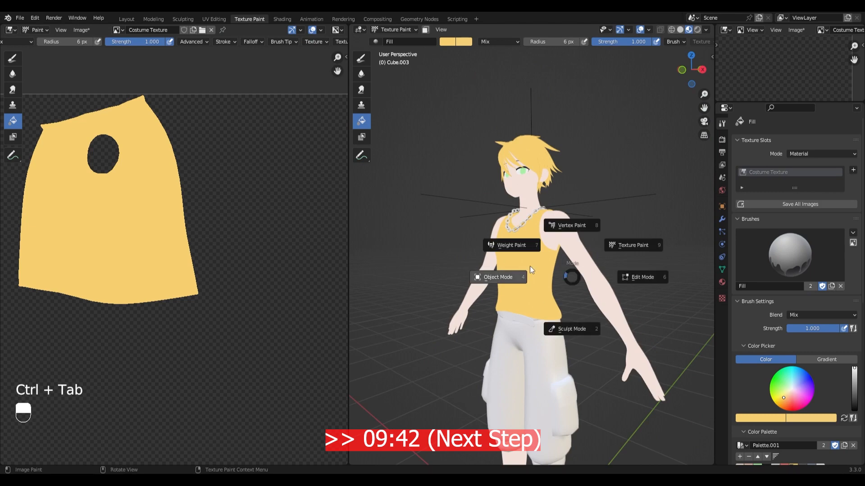
pyautogui.click(529, 270)
# Select the belt, shorts and shoe parts with the tank top last, link its Costume MAT material to them, and deselect everything
pyautogui.moveTo(530, 269); pyautogui.dragTo(543, 271, button='middle')
pyautogui.scroll(4, 543, 271)
pyautogui.click(521, 288)
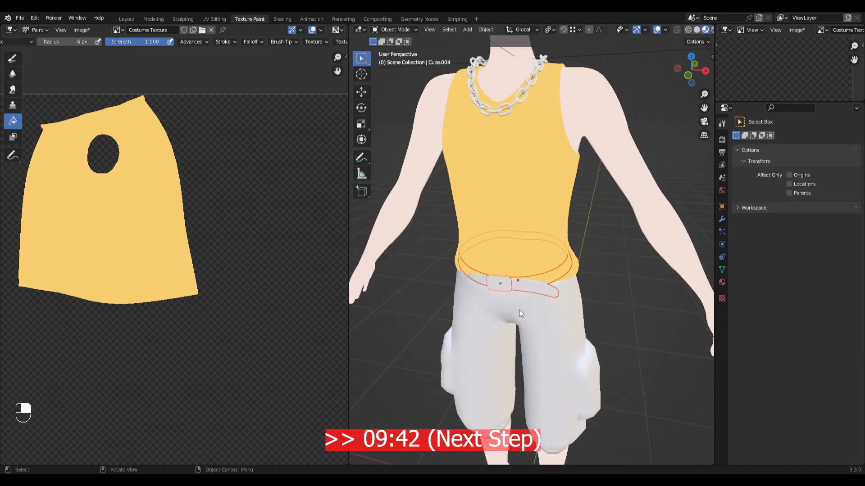
pyautogui.keyDown('shift'); pyautogui.click(519, 312); pyautogui.keyUp('shift')
pyautogui.moveTo(519, 311); pyautogui.dragTo(490, 268, button='middle')
pyautogui.scroll(-6, 457, 246)
pyautogui.scroll(6, 509, 218)
pyautogui.keyDown('shift'); pyautogui.click(491, 269); pyautogui.keyUp('shift')
pyautogui.scroll(3, 504, 192)
pyautogui.keyDown('shift'); pyautogui.click(458, 96); pyautogui.keyUp('shift')
pyautogui.moveTo(459, 96); pyautogui.dragTo(479, 133, button='middle')
pyautogui.scroll(-5, 479, 133)
pyautogui.keyDown('shift'); pyautogui.moveTo(478, 133); pyautogui.dragTo(536, 227, button='middle'); pyautogui.keyUp('shift')
pyautogui.scroll(-5, 502, 187)
pyautogui.keyDown('shift'); pyautogui.click(531, 134); pyautogui.keyUp('shift')
pyautogui.hotkey('ctrl', 'l')
pyautogui.click(531, 135)
pyautogui.hotkey('alt', 'a')
# Fill the shorts with the dark gray palette color in Texture Paint mode and return to Object Mode
pyautogui.scroll(-4, 531, 225)
pyautogui.scroll(4, 540, 257)
pyautogui.click(556, 267)
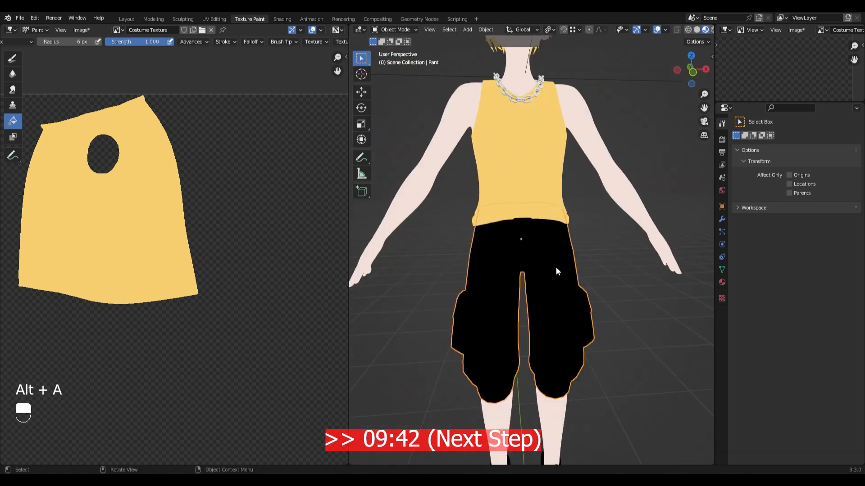
pyautogui.hotkey('ctrl', 'Tab')
pyautogui.click(626, 209)
pyautogui.click(801, 413)
pyautogui.moveTo(569, 264); pyautogui.dragTo(419, 275, button='middle')
pyautogui.click(552, 270)
pyautogui.hotkey('ctrl', 'Tab')
pyautogui.click(507, 263)
# Fill the shoe uppers with the blue-gray palette color and return to Object Mode
pyautogui.click(510, 300)
pyautogui.hotkey('ctrl', 'Tab')
pyautogui.click(650, 209)
pyautogui.scroll(-3, 823, 446)
pyautogui.click(811, 413)
pyautogui.click(516, 283)
pyautogui.hotkey('ctrl', 'Tab')
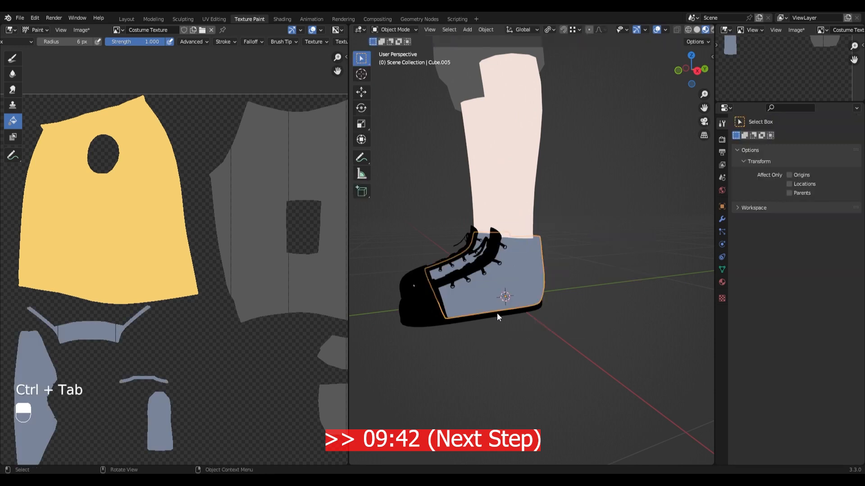
# Fill the shoes' toe caps and soles with the white palette color and return to Object Mode
pyautogui.click(497, 314)
pyautogui.hotkey('ctrl', 'Tab')
pyautogui.scroll(-4, 826, 454)
pyautogui.click(820, 396)
pyautogui.click(414, 311)
pyautogui.moveTo(415, 311); pyautogui.dragTo(450, 311, button='middle')
pyautogui.scroll(-1, 204, 291)
pyautogui.moveTo(203, 291); pyautogui.dragTo(193, 269, button='middle')
pyautogui.hotkey('ctrl', 'Tab')
pyautogui.scroll(2, 531, 280)
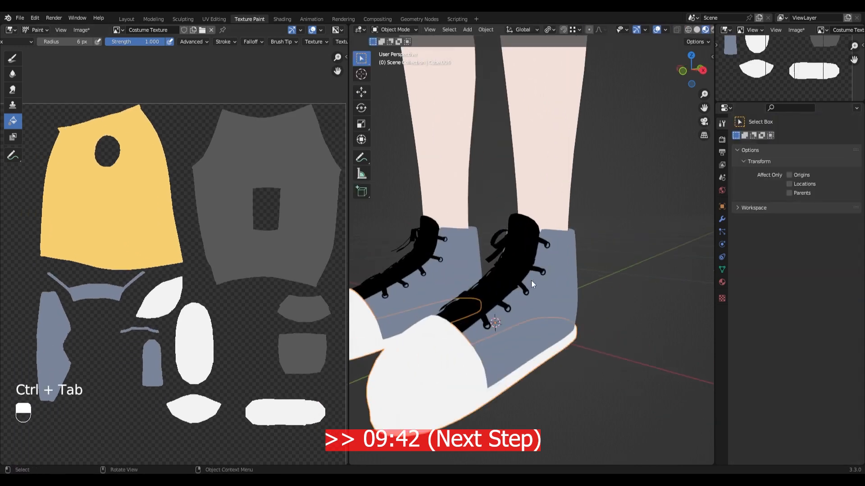
# Show the reference image AZcrsTxV.jpg in the small image editor, framed on the character's shoes
pyautogui.click(820, 30)
pyautogui.click(748, 44)
pyautogui.scroll(2, 810, 78)
pyautogui.moveTo(809, 78); pyautogui.dragTo(786, 77, button='middle')
pyautogui.scroll(2, 785, 77)
# Fill the shoelace bows and the crossed laces with the white palette color in Texture Paint mode, returning to Object Mode
pyautogui.moveTo(509, 261); pyautogui.dragTo(540, 256, button='middle')
pyautogui.click(547, 247)
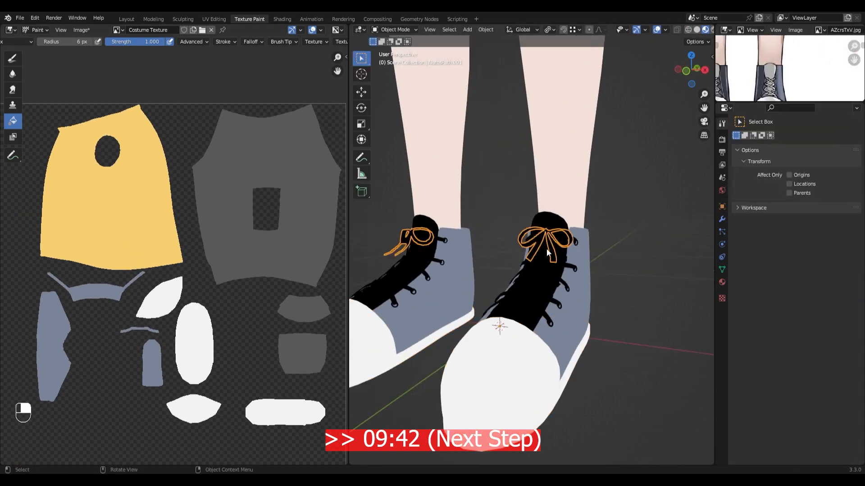
pyautogui.hotkey('ctrl', 'Tab')
pyautogui.click(547, 248)
pyautogui.hotkey('ctrl', 'Tab')
pyautogui.click(535, 272)
pyautogui.hotkey('ctrl', 'Tab')
pyautogui.click(539, 270)
pyautogui.hotkey('ctrl', 'Tab')
# Fill the shoe tongues with the light gray palette color, return to Object Mode and clear the selection
pyautogui.click(551, 223)
pyautogui.hotkey('ctrl', 'Tab')
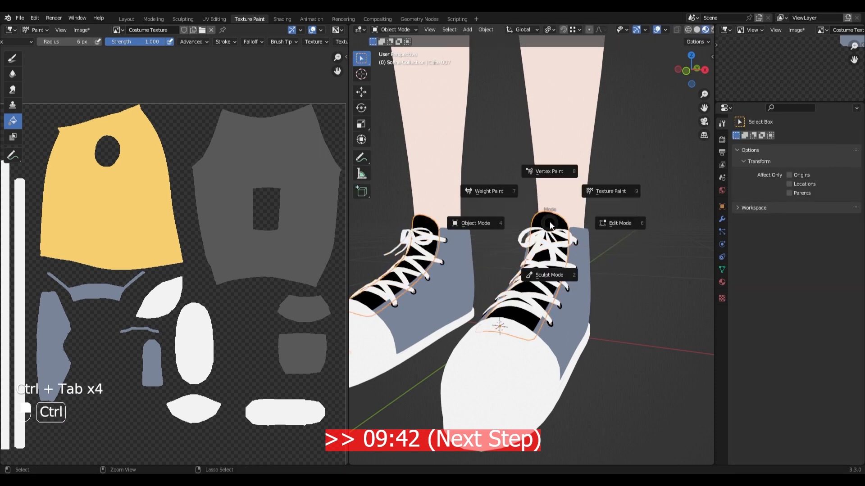
pyautogui.scroll(-3, 775, 413)
pyautogui.click(775, 414)
pyautogui.scroll(-5, 606, 252)
pyautogui.moveTo(606, 251); pyautogui.dragTo(580, 338, button='middle')
pyautogui.hotkey('ctrl', 'Tab')
pyautogui.hotkey('alt', 'a')
# Fill the shoes' lace eyelets with the same light gray and return to Object Mode with nothing selected
pyautogui.scroll(7, 523, 243)
pyautogui.click(480, 223)
pyautogui.hotkey('ctrl', 'Tab')
pyautogui.click(594, 301)
pyautogui.hotkey('ctrl', 'Tab')
pyautogui.scroll(-7, 570, 271)
pyautogui.moveTo(581, 148)
pyautogui.keyDown('shift'); pyautogui.mouseDown(button='middle')
pyautogui.moveTo(569, 243)
pyautogui.moveTo(574, 334)
pyautogui.mouseUp(button='middle'); pyautogui.keyUp('shift')
pyautogui.hotkey('alt', 'a')
# Show the reference image AZcrsTxV.jpg in the small image editor, framed on the character's belt and torso
pyautogui.click(822, 30)
pyautogui.click(813, 44)
pyautogui.scroll(-4, 784, 77)
pyautogui.scroll(10, 784, 76)
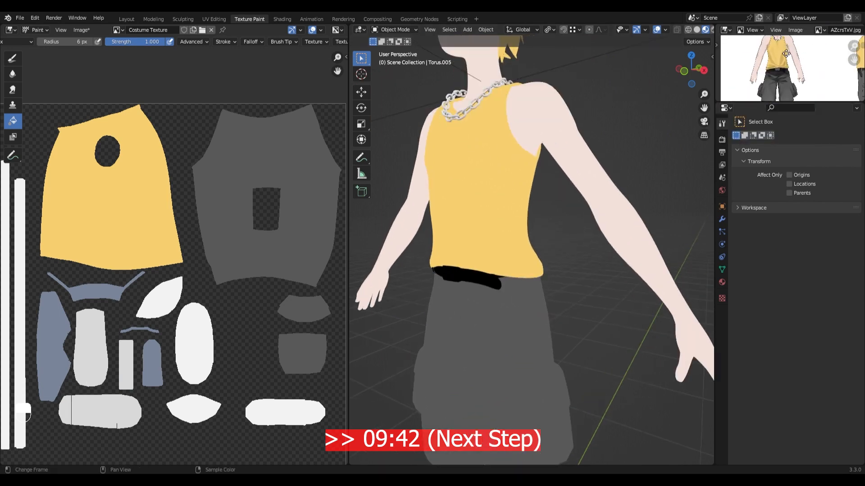
# Fill the belt strap with a near-black shade, made by darkening the dark gray palette color
pyautogui.moveTo(504, 301); pyautogui.dragTo(526, 297, button='middle')
pyautogui.scroll(2, 527, 299)
pyautogui.click(535, 274)
pyautogui.hotkey('ctrl', 'Tab')
pyautogui.click(536, 275)
pyautogui.scroll(-5, 797, 315)
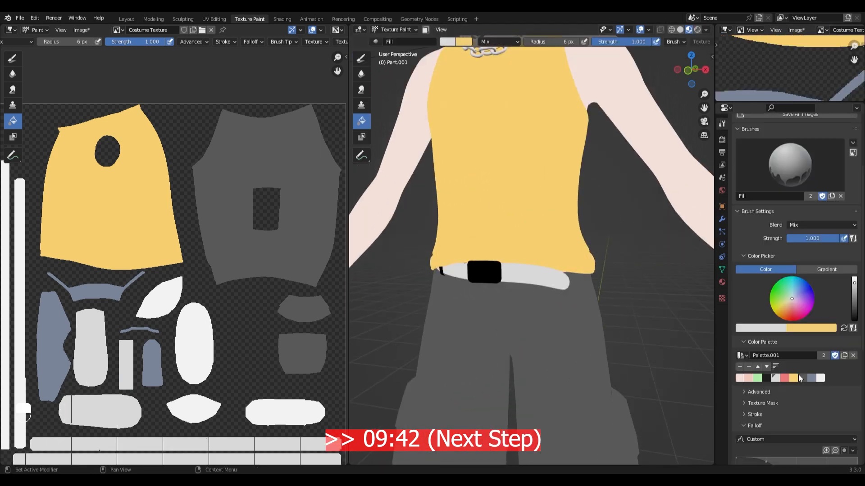
pyautogui.click(802, 378)
pyautogui.click(536, 276)
pyautogui.scroll(2, 536, 277)
pyautogui.moveTo(855, 305); pyautogui.dragTo(854, 315)
pyautogui.click(589, 287)
pyautogui.scroll(-2, 588, 287)
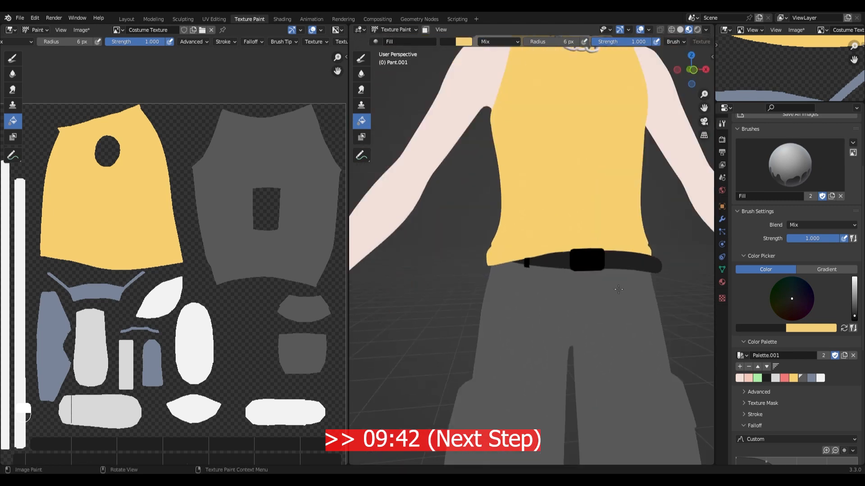
# Fill the belt buckle with the dark gray palette color and return to Object Mode
pyautogui.hotkey('ctrl', 'Tab')
pyautogui.click(587, 261)
pyautogui.hotkey('ctrl', 'Tab')
pyautogui.scroll(-3, 798, 315)
pyautogui.click(802, 414)
pyautogui.click(586, 260)
pyautogui.hotkey('ctrl', 'Tab')
# Fill the small belt loop beside the buckle with the same dark gray, then return to Object Mode and deselect everything
pyautogui.click(390, 234)
pyautogui.hotkey('ctrl', 'Tab')
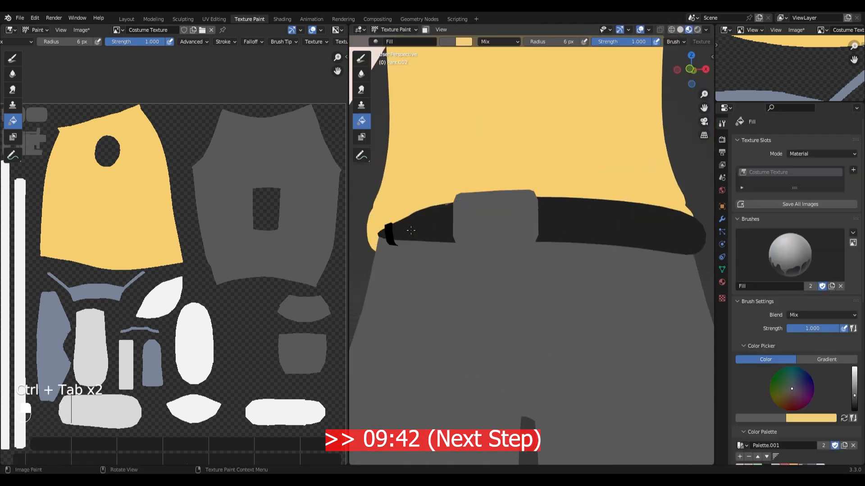
pyautogui.click(390, 234)
pyautogui.scroll(-5, 499, 225)
pyautogui.scroll(-2, 198, 261)
pyautogui.hotkey('ctrl', 'Tab')
pyautogui.hotkey('alt', 'a')
# Fill the chain necklace with the light gray palette color, return to Object Mode and clear the selection
pyautogui.scroll(-4, 526, 190)
pyautogui.scroll(3, 542, 283)
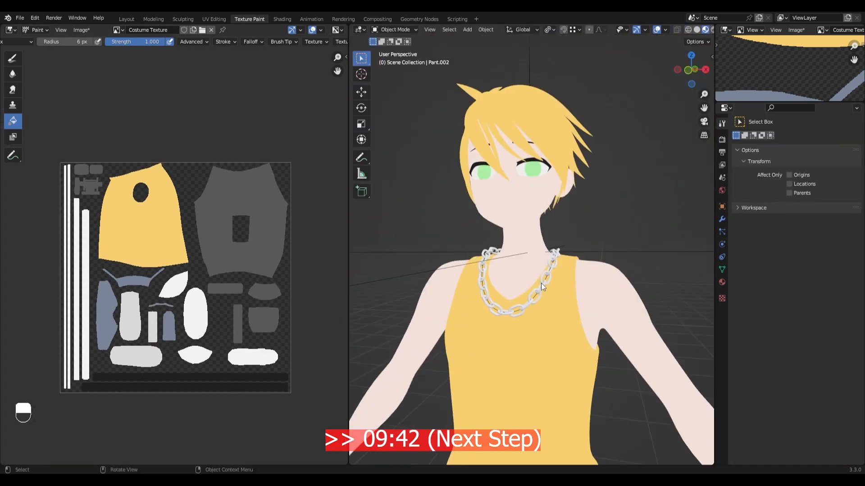
pyautogui.click(541, 294)
pyautogui.hotkey('ctrl', 'Tab')
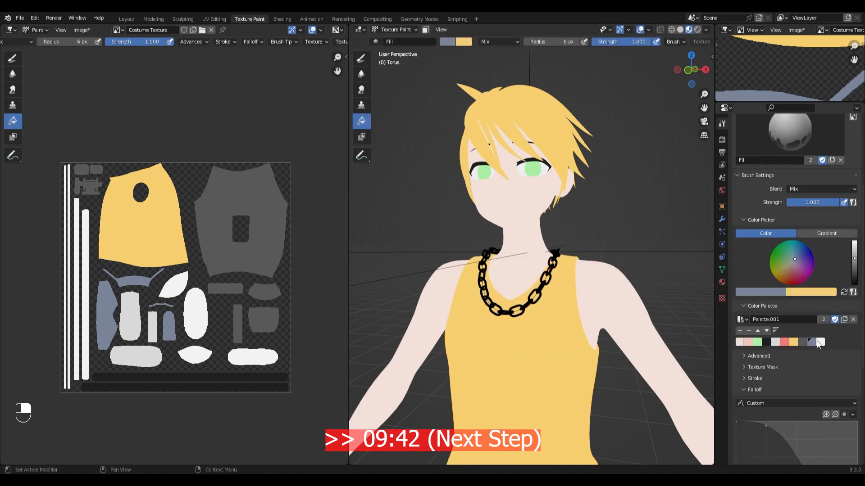
pyautogui.click(775, 342)
pyautogui.click(569, 283)
pyautogui.hotkey('ctrl', 'Tab')
pyautogui.click(499, 282)
pyautogui.hotkey('alt', 'a')
# Save the painted Costume Texture image
pyautogui.moveTo(189, 216); pyautogui.dragTo(187, 191, button='middle')
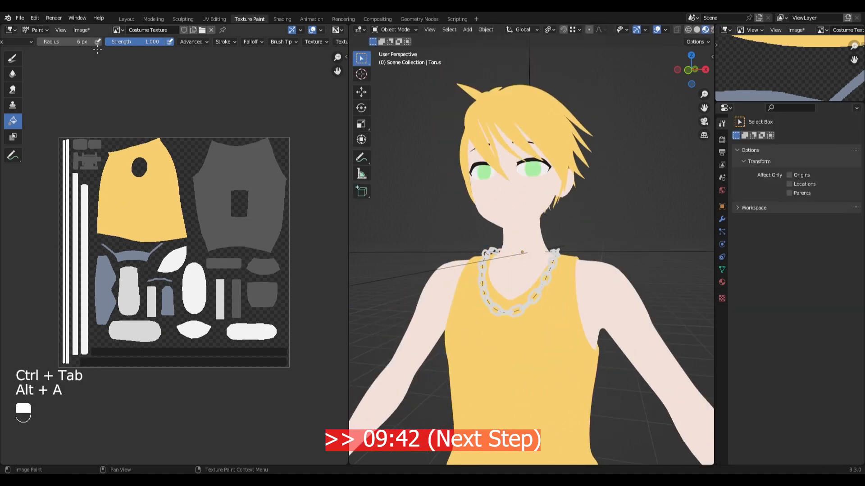
pyautogui.click(81, 31)
pyautogui.click(87, 113)
pyautogui.scroll(-5, 560, 356)
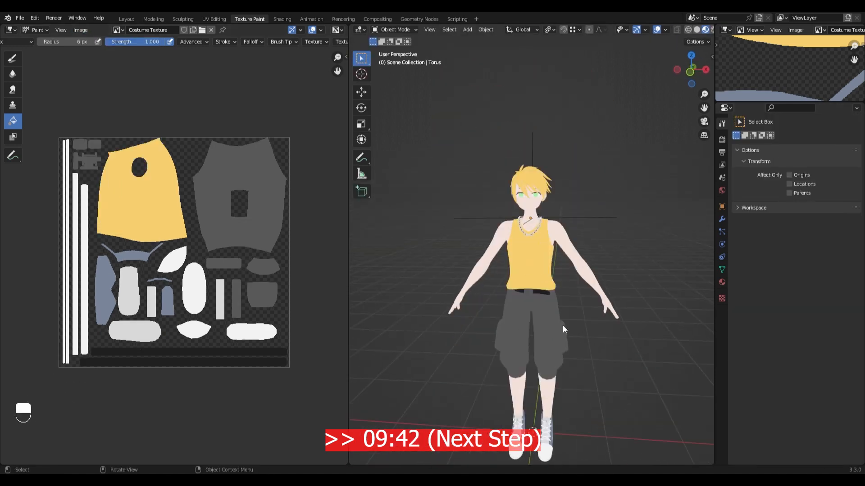
pyautogui.moveTo(563, 325)
pyautogui.mouseDown(button='middle')
pyautogui.moveTo(540, 299)
pyautogui.moveTo(563, 310)
pyautogui.mouseUp(button='middle')
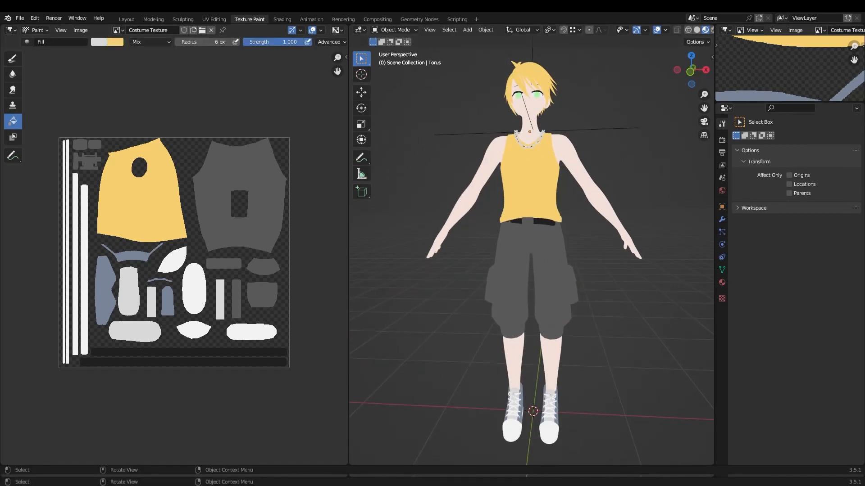
# Isolate the body mesh, view it from the front and enter Texture Paint mode on its Base Texture
pyautogui.scroll(8, 532, 252)
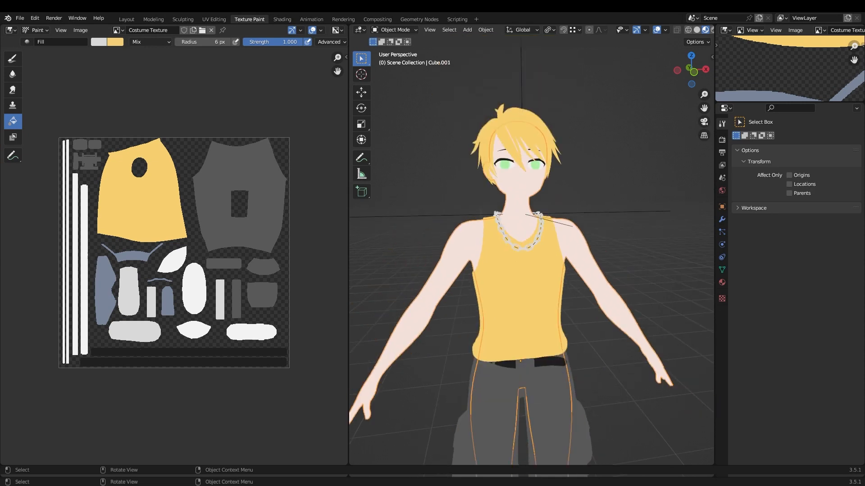
pyautogui.moveTo(532, 252); pyautogui.dragTo(558, 271, button='middle')
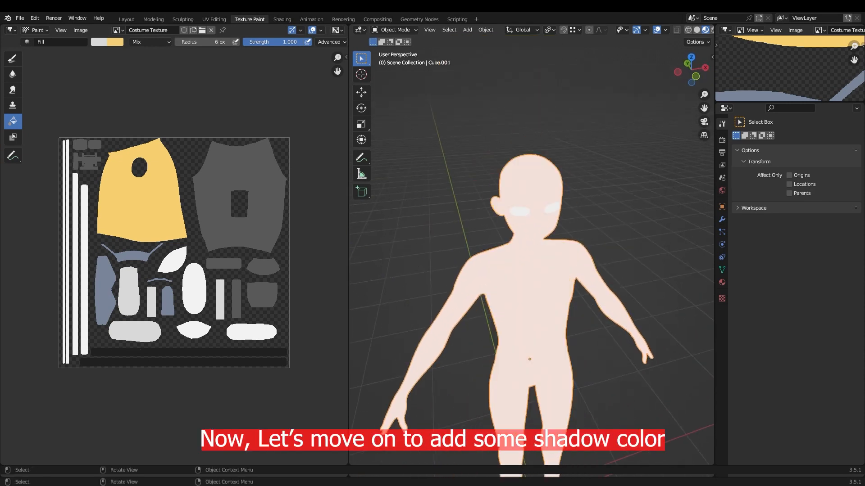
pyautogui.press('KP_1')
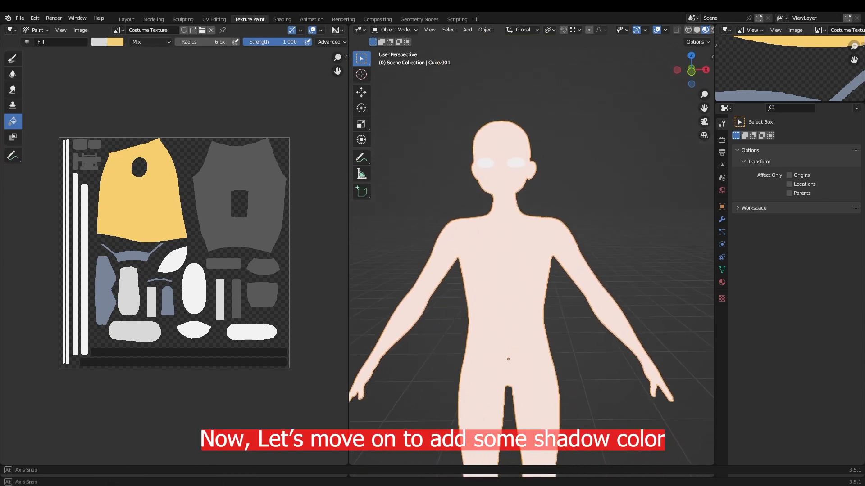
pyautogui.scroll(2, 532, 253)
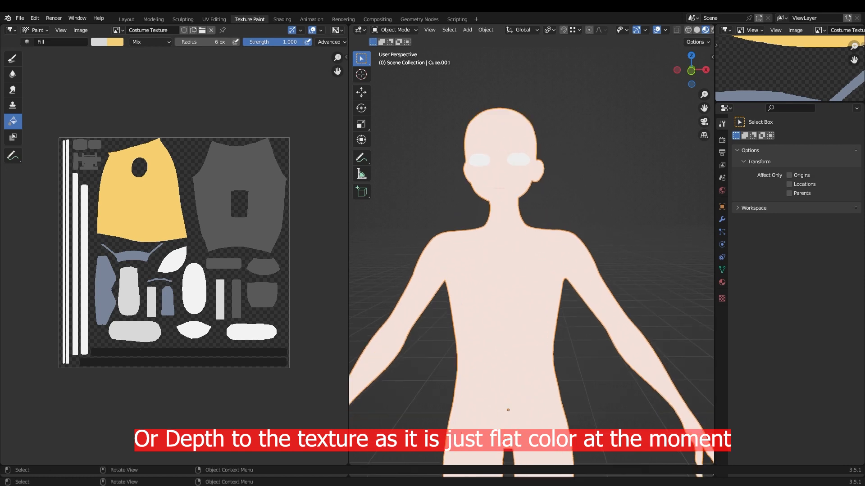
pyautogui.hotkey('ctrl', 'Tab')
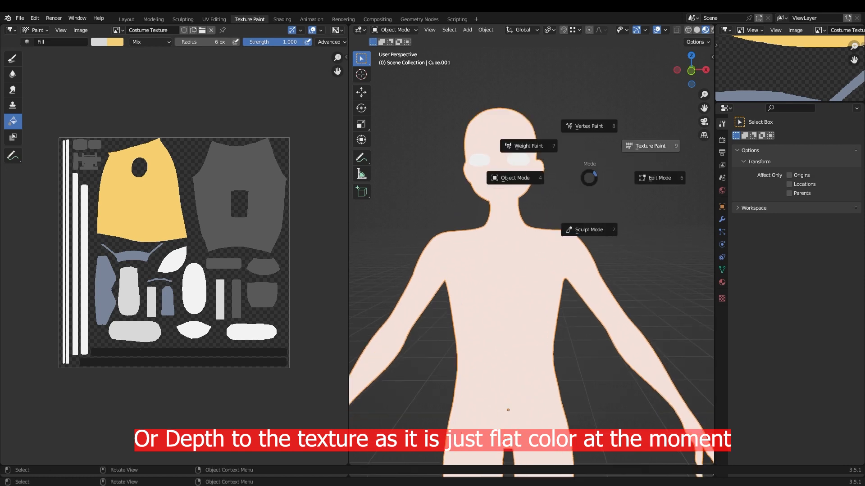
pyautogui.click(650, 146)
pyautogui.scroll(2, 174, 255)
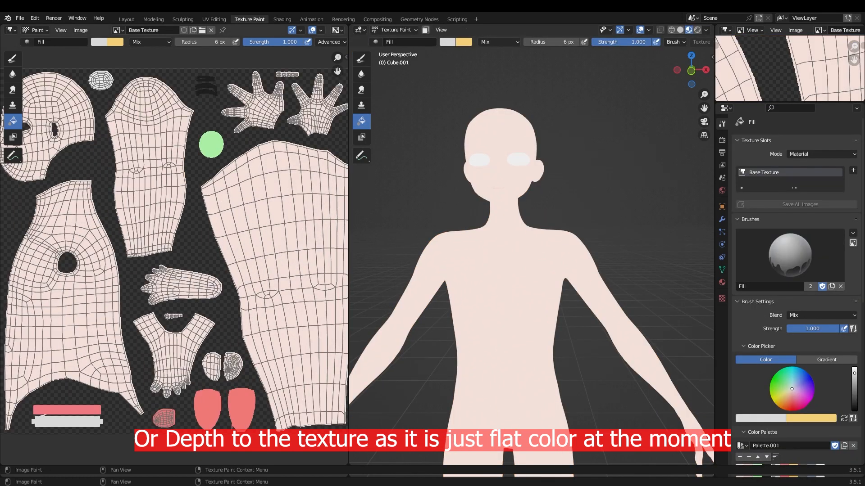
# Switch to the Draw brush with peach shadow as primary color, light skin as secondary color and a 36 px radius
pyautogui.scroll(-6, 797, 293)
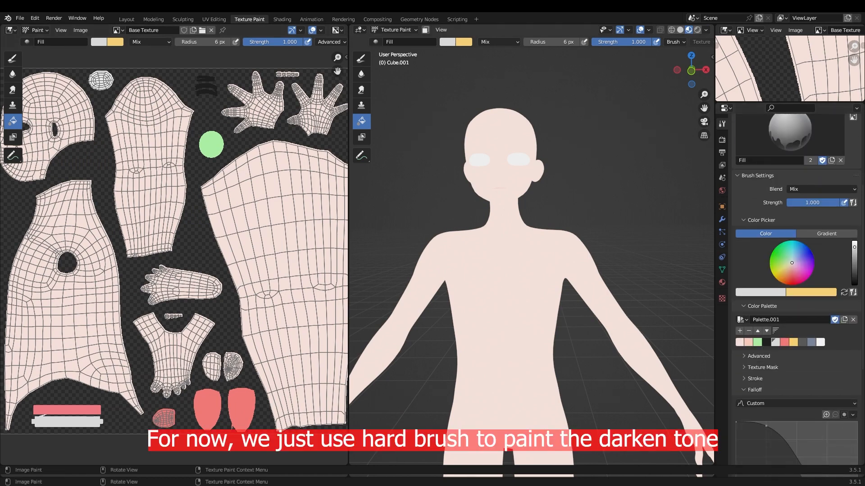
pyautogui.click(360, 58)
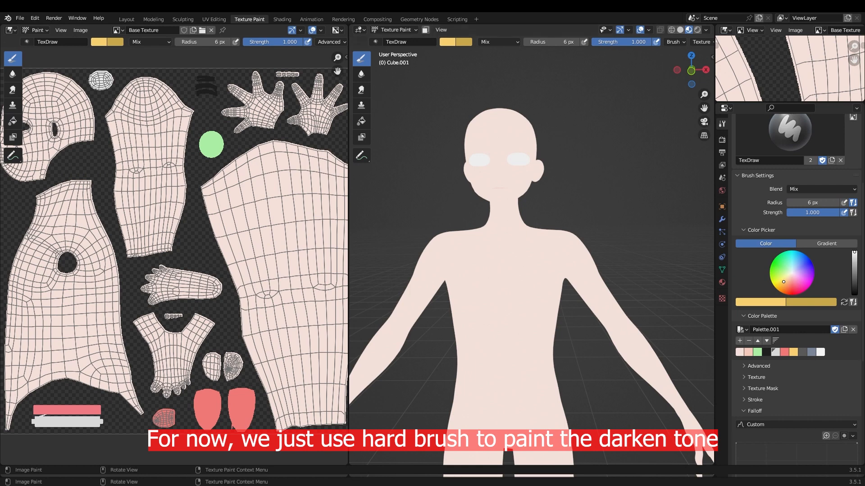
pyautogui.scroll(-4, 795, 270)
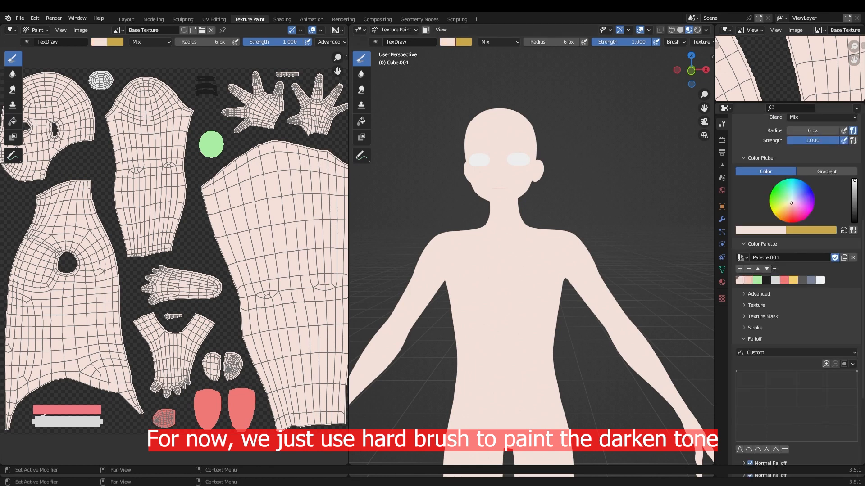
pyautogui.click(844, 230)
pyautogui.click(748, 280)
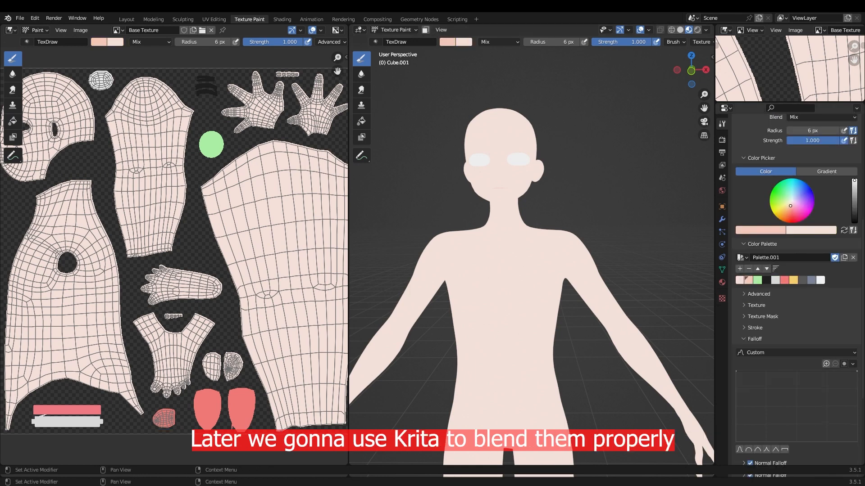
pyautogui.scroll(4, 592, 301)
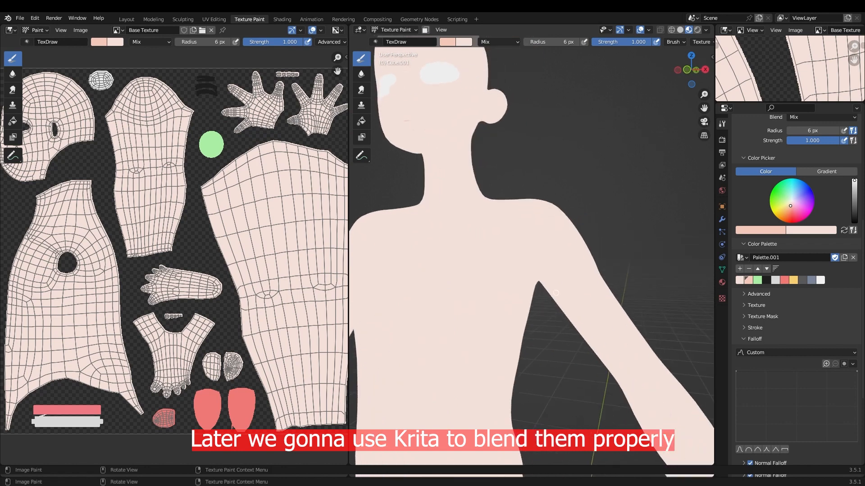
pyautogui.press('f')
pyautogui.scroll(-3, 550, 341)
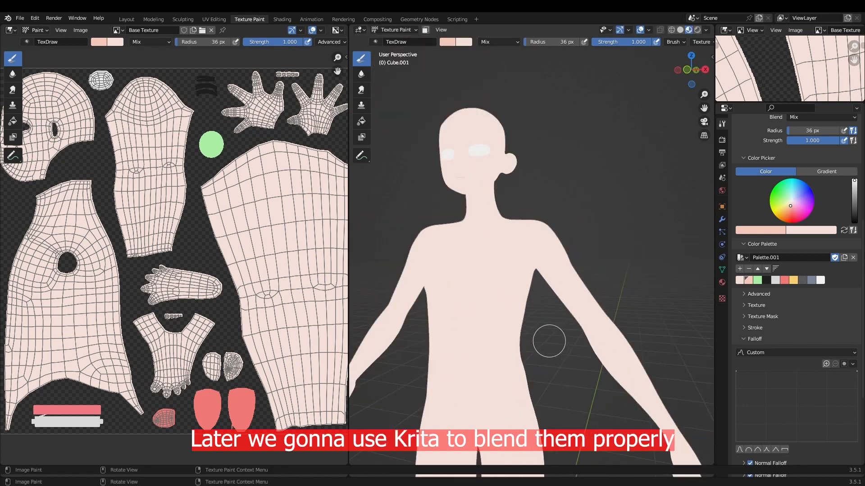
# Turn on the wireframe overlay for the 3D view and lower its opacity so the body's mesh lines are faint
pyautogui.moveTo(550, 342); pyautogui.dragTo(520, 338, button='middle')
pyautogui.click(649, 30)
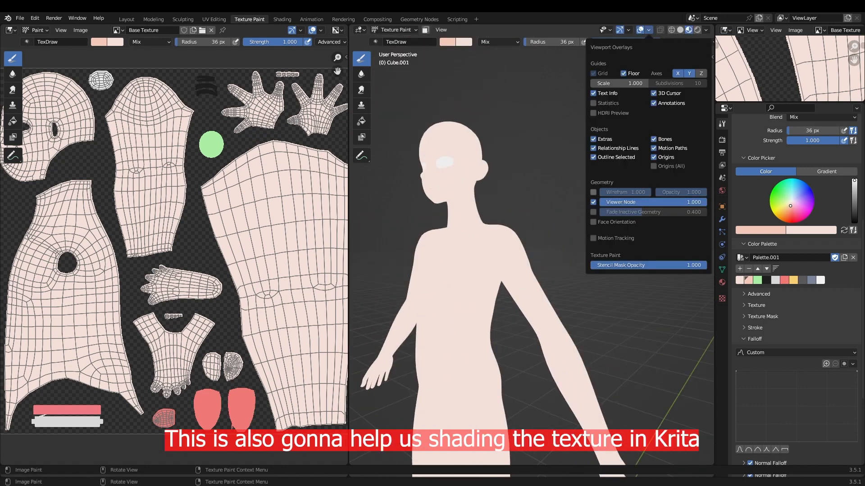
pyautogui.click(593, 192)
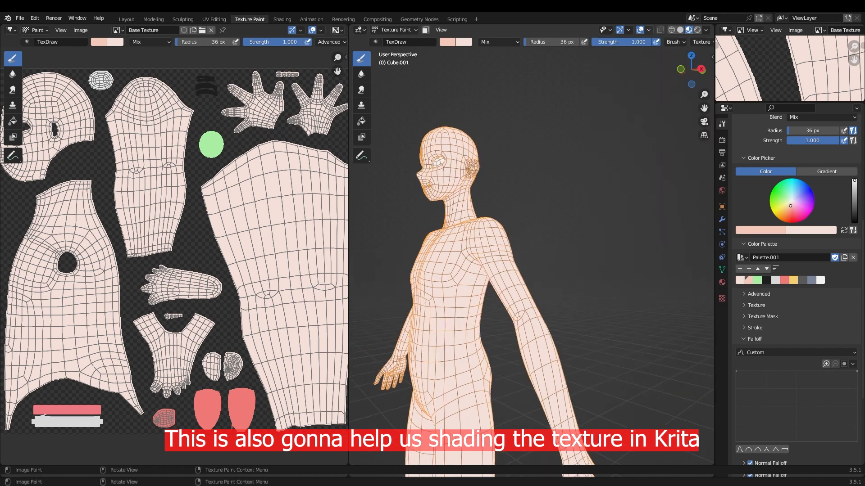
pyautogui.click(649, 30)
pyautogui.moveTo(701, 192); pyautogui.dragTo(669, 193)
# Try a peach shadow stroke down the side of the torso below the armpit
pyautogui.moveTo(526, 261); pyautogui.dragTo(540, 254, button='middle')
pyautogui.scroll(2, 540, 255)
pyautogui.scroll(-1, 540, 255)
pyautogui.scroll(-1, 540, 255)
pyautogui.scroll(3, 541, 314)
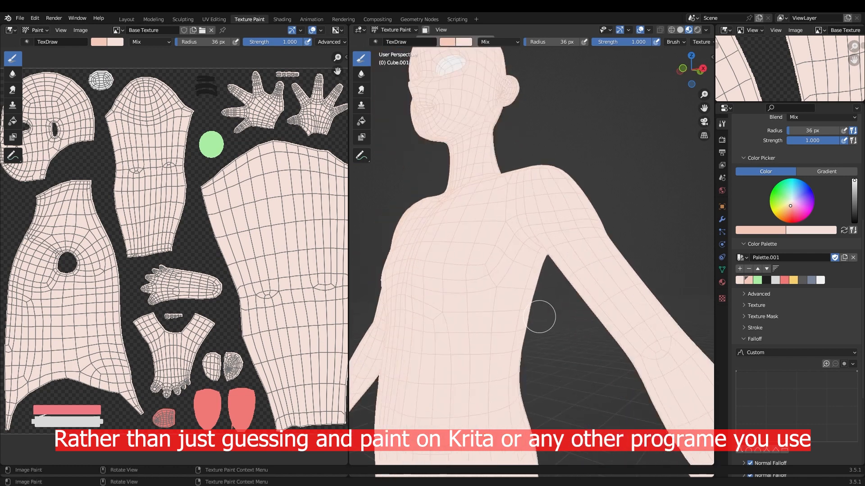
pyautogui.moveTo(541, 314); pyautogui.dragTo(528, 247, button='middle')
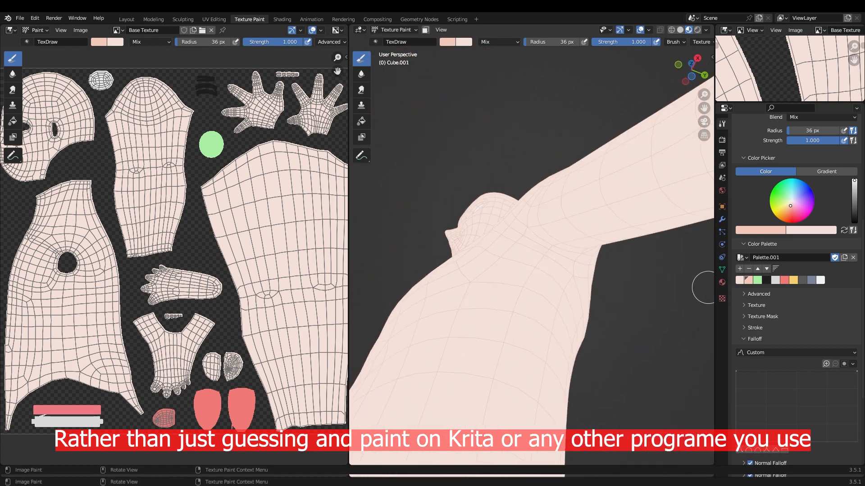
pyautogui.moveTo(551, 249); pyautogui.dragTo(544, 254)
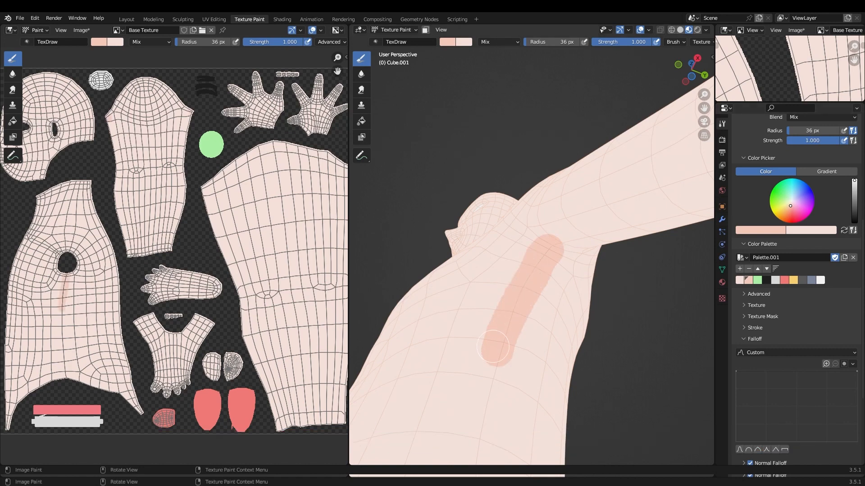
# Set the brush radius to 67 px and paint a slanted peach shadow band across the neck in right side view
pyautogui.moveTo(504, 333)
pyautogui.mouseDown(button='middle')
pyautogui.moveTo(580, 374)
pyautogui.moveTo(587, 296)
pyautogui.moveTo(530, 297)
pyautogui.moveTo(532, 270)
pyautogui.moveTo(559, 272)
pyautogui.mouseUp(button='middle')
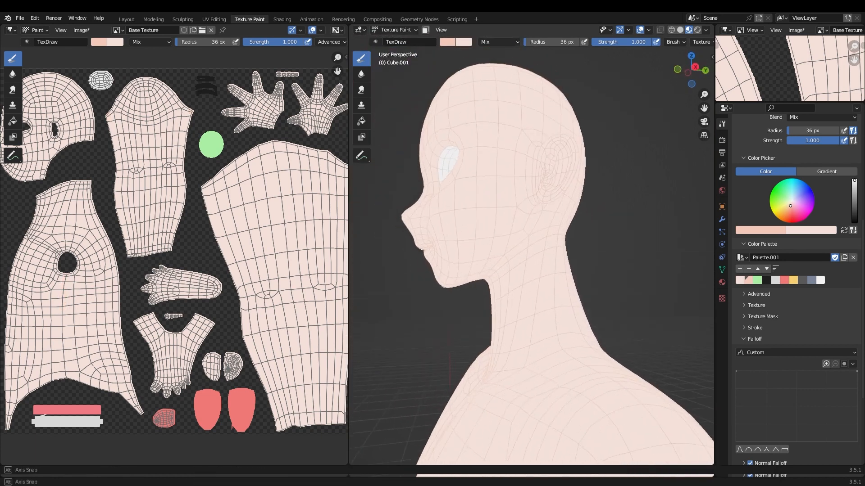
pyautogui.press('KP_3')
pyautogui.press('f')
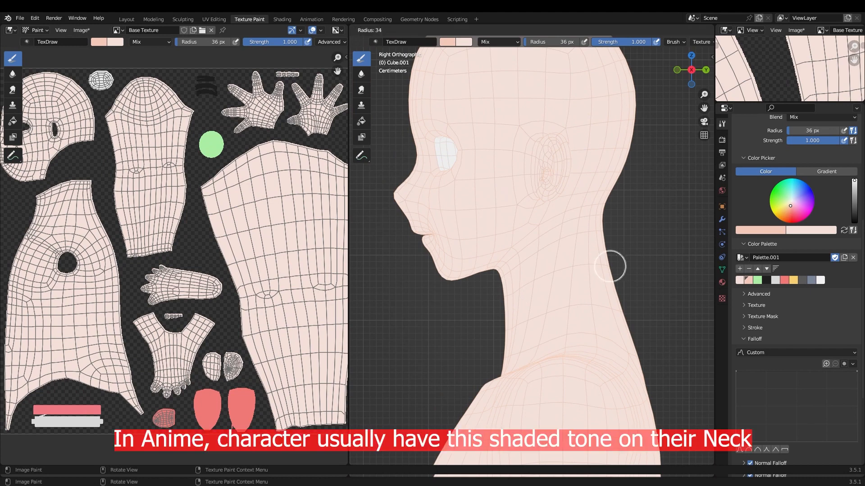
pyautogui.scroll(2, 623, 268)
pyautogui.moveTo(626, 261); pyautogui.dragTo(526, 309)
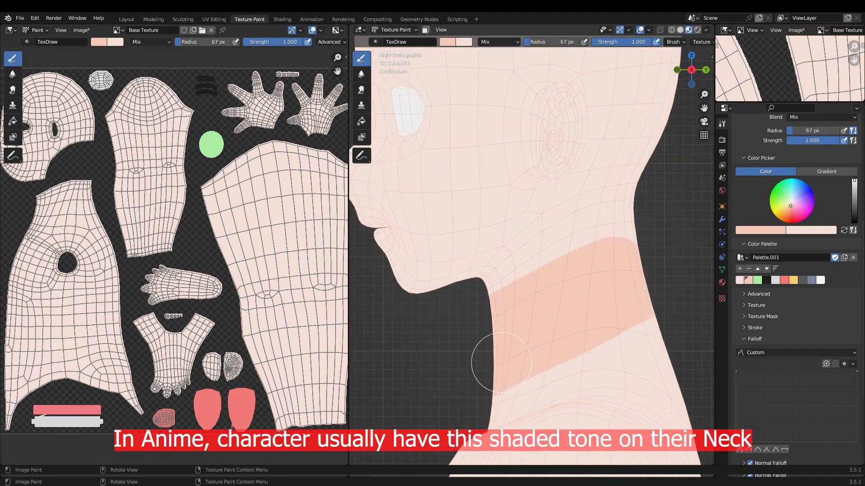
pyautogui.moveTo(677, 315); pyautogui.dragTo(678, 318)
# Extend the peach shadow around the back of the neck, covering the unpainted gap and evening out its lower edge
pyautogui.scroll(-3, 658, 311)
pyautogui.scroll(2, 542, 320)
pyautogui.moveTo(635, 305)
pyautogui.mouseDown(button='middle')
pyautogui.moveTo(542, 320)
pyautogui.moveTo(577, 309)
pyautogui.moveTo(598, 289)
pyautogui.moveTo(559, 265)
pyautogui.mouseUp(button='middle')
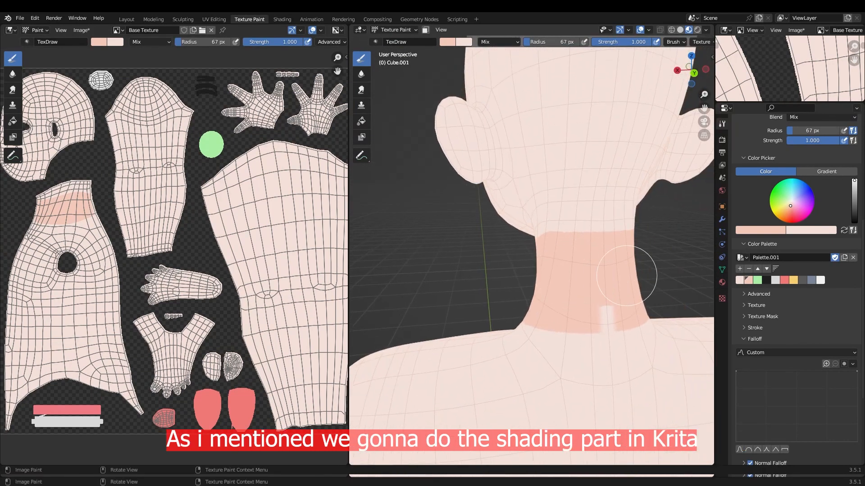
pyautogui.keyDown('shift'); pyautogui.moveTo(626, 275); pyautogui.dragTo(586, 247, button='middle'); pyautogui.keyUp('shift')
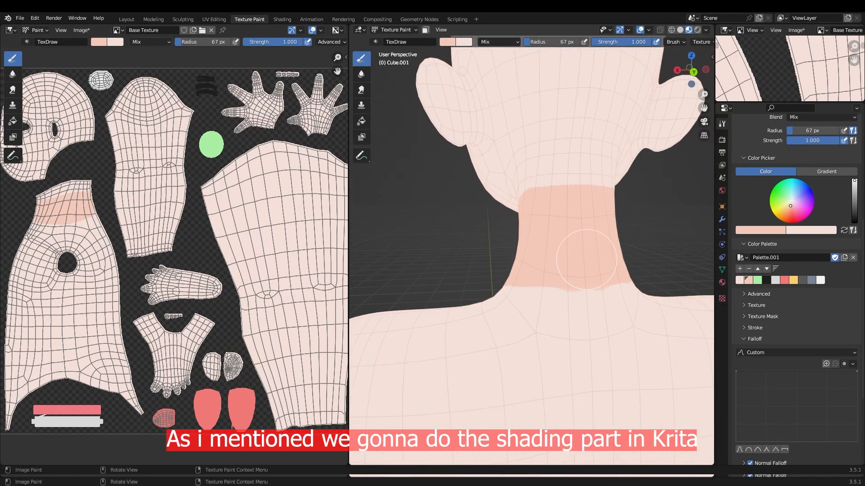
pyautogui.moveTo(515, 252)
pyautogui.mouseDown(button='middle')
pyautogui.moveTo(578, 259)
pyautogui.moveTo(550, 264)
pyautogui.mouseUp(button='middle')
pyautogui.scroll(2, 561, 255)
pyautogui.moveTo(521, 282); pyautogui.dragTo(618, 297)
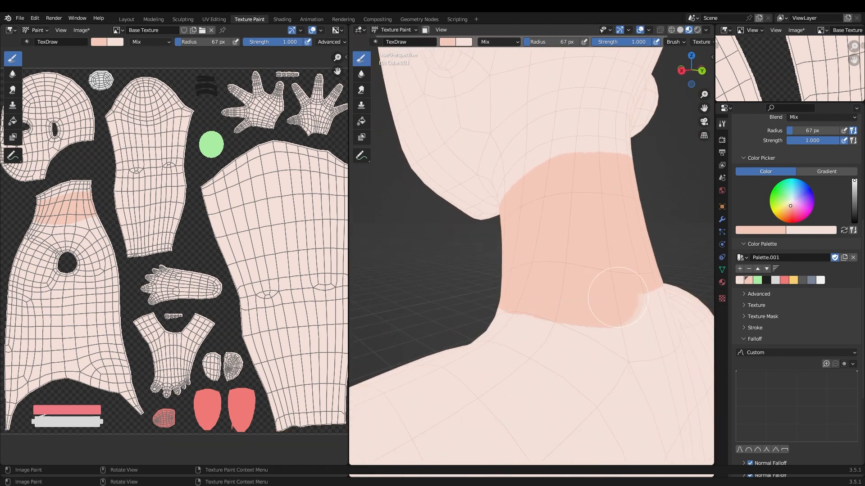
pyautogui.moveTo(618, 298); pyautogui.dragTo(582, 275, button='middle')
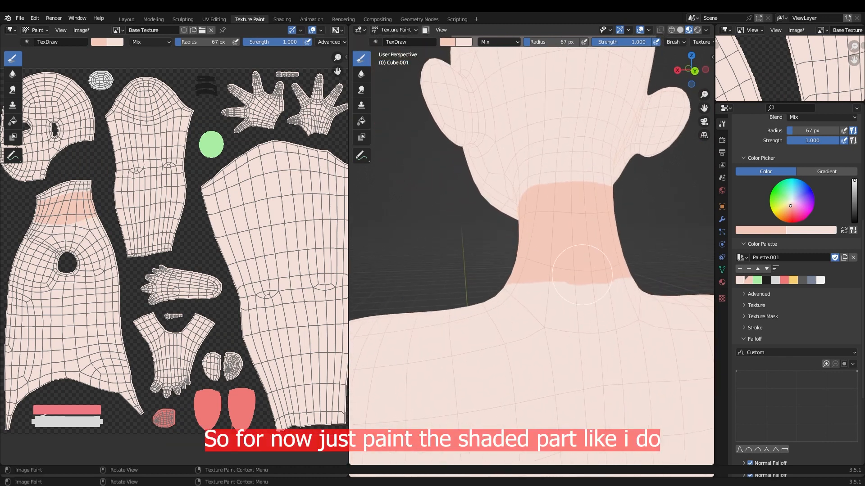
# Turn off the Subdivision modifier's viewport display and extend the peach shadow down the nape to a rounded lower edge above the shoulders
pyautogui.click(722, 219)
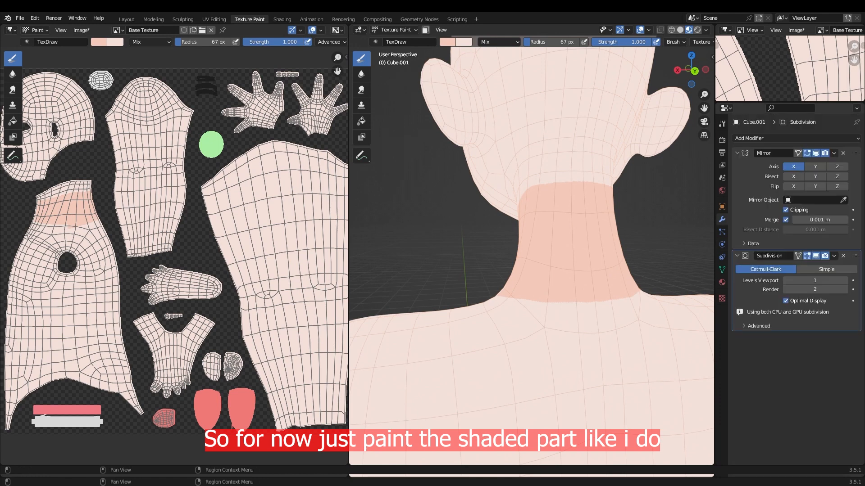
pyautogui.moveTo(563, 243); pyautogui.dragTo(500, 175, button='middle')
pyautogui.scroll(1, 571, 261)
pyautogui.moveTo(500, 176); pyautogui.dragTo(504, 183, button='middle')
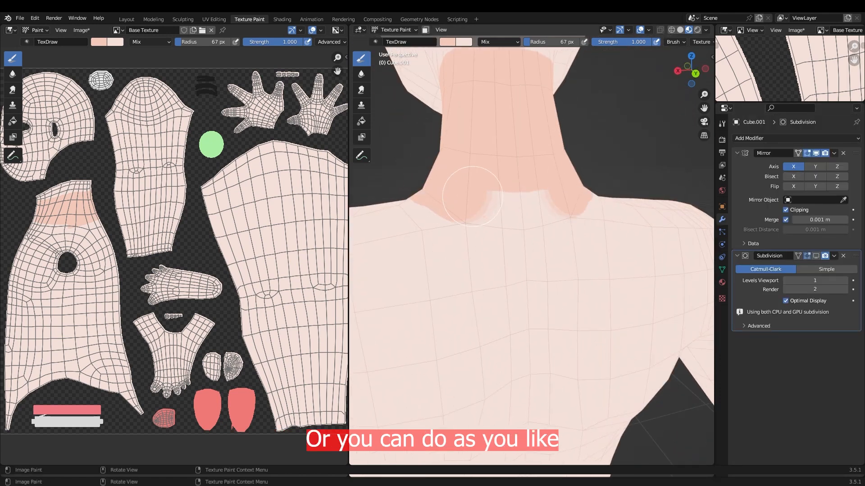
pyautogui.moveTo(517, 196); pyautogui.dragTo(520, 197)
pyautogui.scroll(-1, 437, 188)
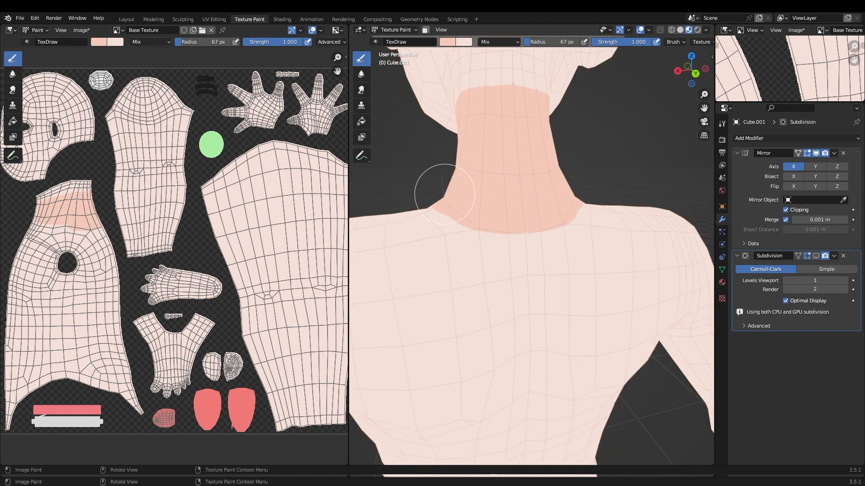
# Paint the peach shadow down the front of the neck to a rounded lower edge at the collarbones, undoing the stray stroke
pyautogui.moveTo(434, 187)
pyautogui.mouseDown(button='middle')
pyautogui.moveTo(496, 211)
pyautogui.moveTo(556, 208)
pyautogui.moveTo(526, 213)
pyautogui.mouseUp(button='middle')
pyautogui.scroll(-3, 497, 211)
pyautogui.scroll(2, 556, 208)
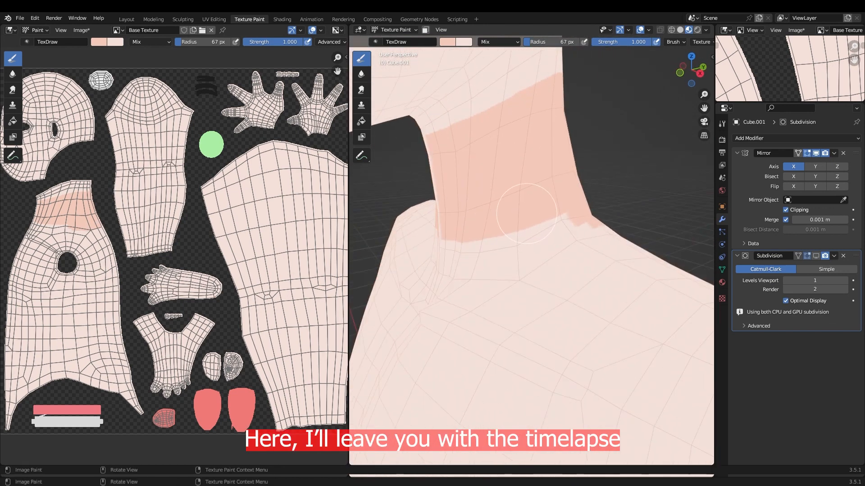
pyautogui.moveTo(453, 249); pyautogui.dragTo(444, 249)
pyautogui.moveTo(443, 250)
pyautogui.mouseDown(button='middle')
pyautogui.moveTo(484, 261)
pyautogui.moveTo(480, 243)
pyautogui.mouseUp(button='middle')
pyautogui.hotkey('ctrl', 'z')
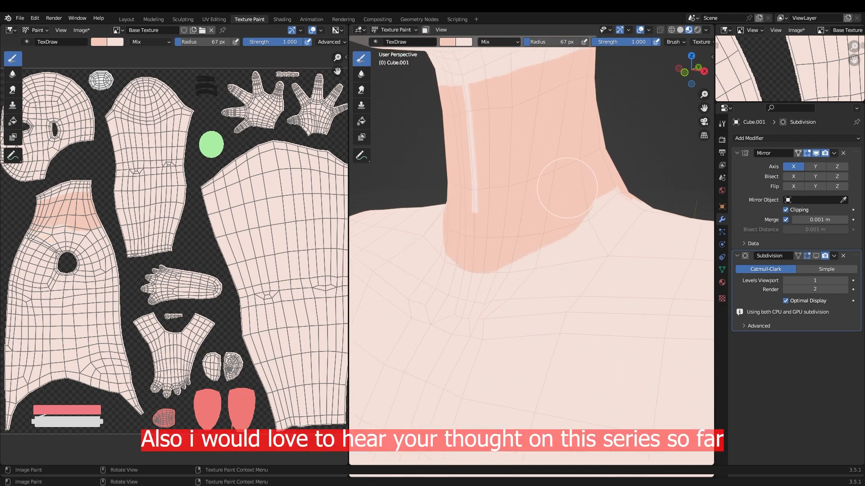
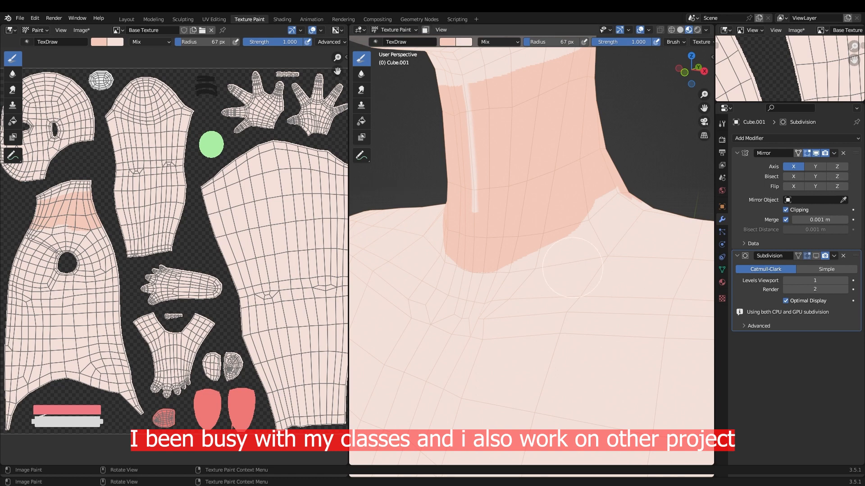
# Fill the unpainted strip down the centre of the throat with peach and even out the shadow's lower edge along the neck's side
pyautogui.moveTo(572, 268); pyautogui.dragTo(517, 203, button='middle')
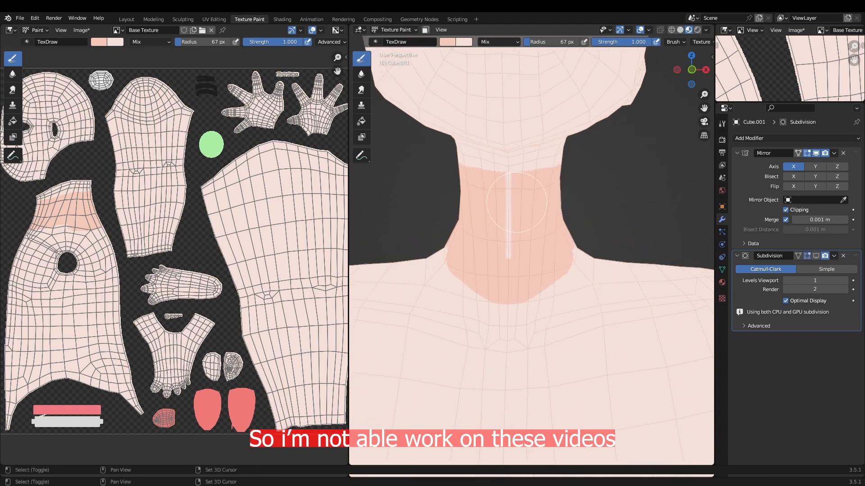
pyautogui.scroll(3, 517, 203)
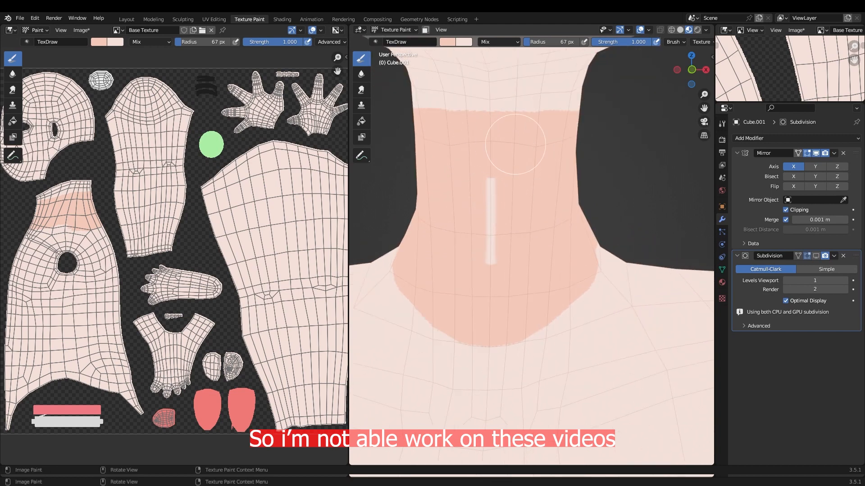
pyautogui.scroll(-4, 502, 218)
pyautogui.moveTo(532, 228); pyautogui.dragTo(491, 259, button='middle')
pyautogui.moveTo(538, 241); pyautogui.dragTo(473, 196, button='middle')
pyautogui.scroll(2, 488, 226)
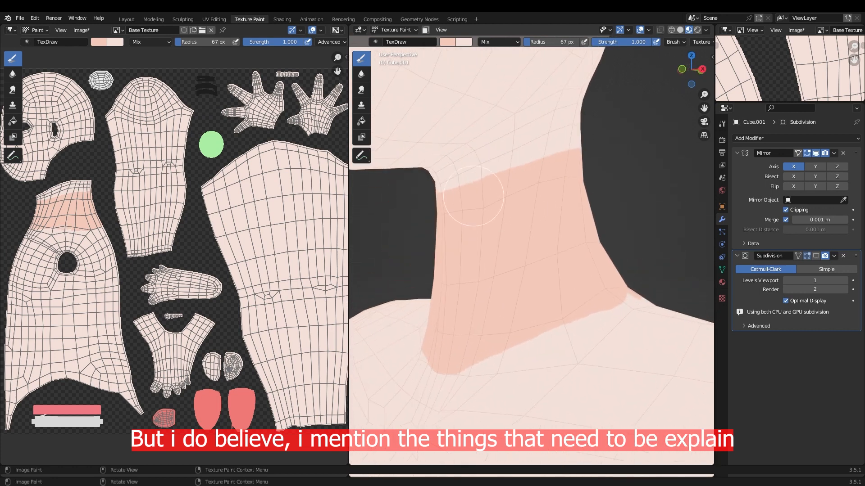
# Paint the peach shadow over the upper side and back of the neck, up to the edge of the head
pyautogui.moveTo(436, 200); pyautogui.dragTo(543, 153)
pyautogui.moveTo(543, 153)
pyautogui.mouseDown(button='middle')
pyautogui.moveTo(488, 166)
pyautogui.moveTo(474, 191)
pyautogui.mouseUp(button='middle')
pyautogui.moveTo(527, 174); pyautogui.dragTo(488, 191, button='middle')
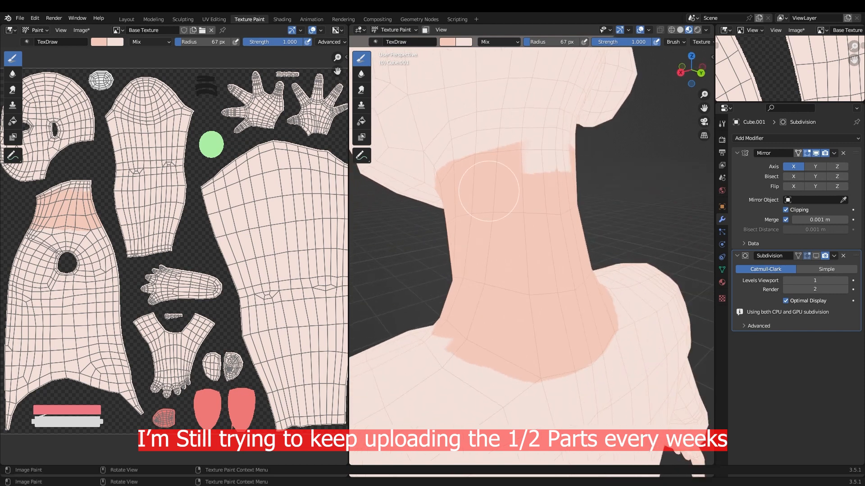
pyautogui.moveTo(569, 168); pyautogui.dragTo(547, 171, button='middle')
pyautogui.moveTo(530, 120); pyautogui.dragTo(511, 129)
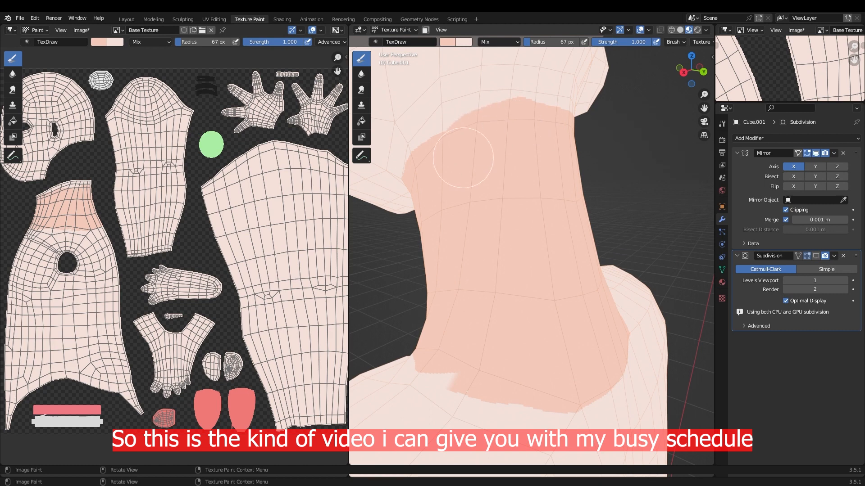
# Extend the peach neck shadow across the front base of the neck, just above the collarbones
pyautogui.moveTo(463, 158)
pyautogui.mouseDown(button='middle')
pyautogui.moveTo(498, 328)
pyautogui.moveTo(535, 315)
pyautogui.moveTo(534, 258)
pyautogui.moveTo(606, 285)
pyautogui.mouseUp(button='middle')
pyautogui.moveTo(500, 335); pyautogui.dragTo(546, 288, button='middle')
pyautogui.moveTo(530, 284); pyautogui.dragTo(472, 319)
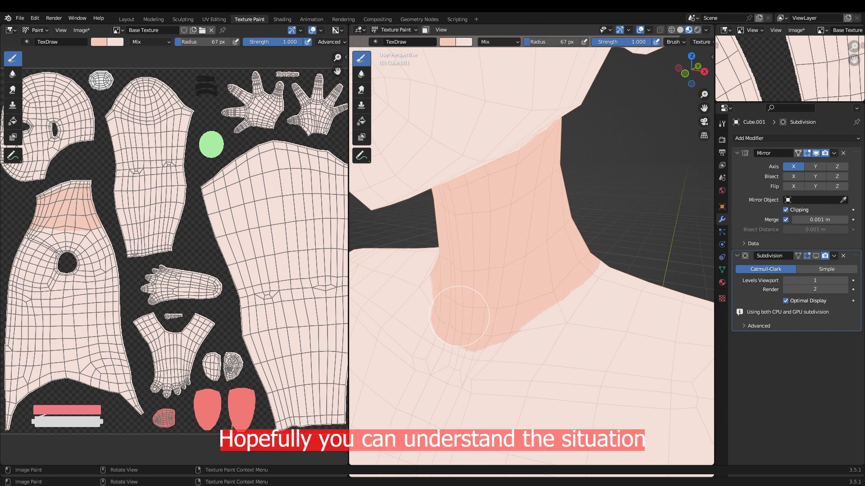
pyautogui.scroll(-3, 473, 315)
pyautogui.moveTo(473, 315)
pyautogui.mouseDown(button='middle')
pyautogui.moveTo(547, 293)
pyautogui.moveTo(470, 280)
pyautogui.moveTo(491, 312)
pyautogui.mouseUp(button='middle')
pyautogui.scroll(4, 471, 280)
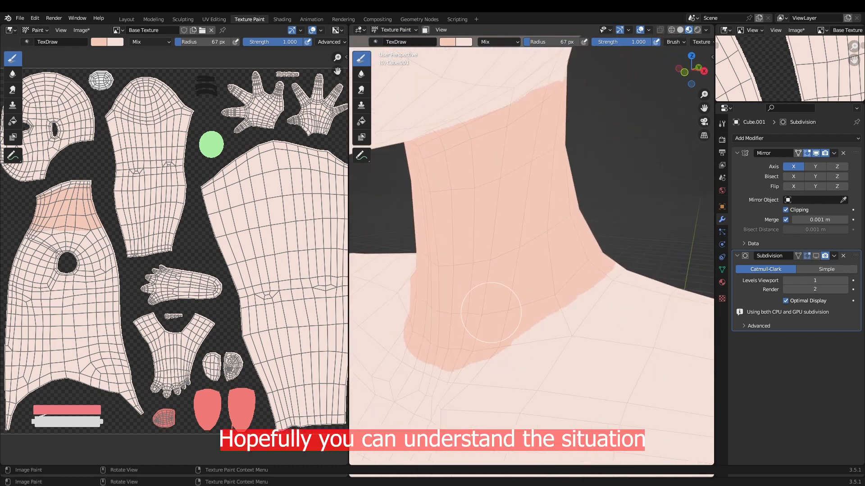
# Inspect the neck shadow's coverage from the front, the nape and the side beneath the jaw
pyautogui.scroll(-4, 572, 270)
pyautogui.moveTo(572, 270)
pyautogui.mouseDown(button='middle')
pyautogui.moveTo(511, 275)
pyautogui.moveTo(617, 270)
pyautogui.moveTo(538, 275)
pyautogui.moveTo(550, 228)
pyautogui.moveTo(440, 227)
pyautogui.moveTo(532, 251)
pyautogui.mouseUp(button='middle')
pyautogui.scroll(-4, 550, 228)
pyautogui.scroll(3, 440, 228)
pyautogui.scroll(1, 533, 252)
pyautogui.scroll(2, 525, 226)
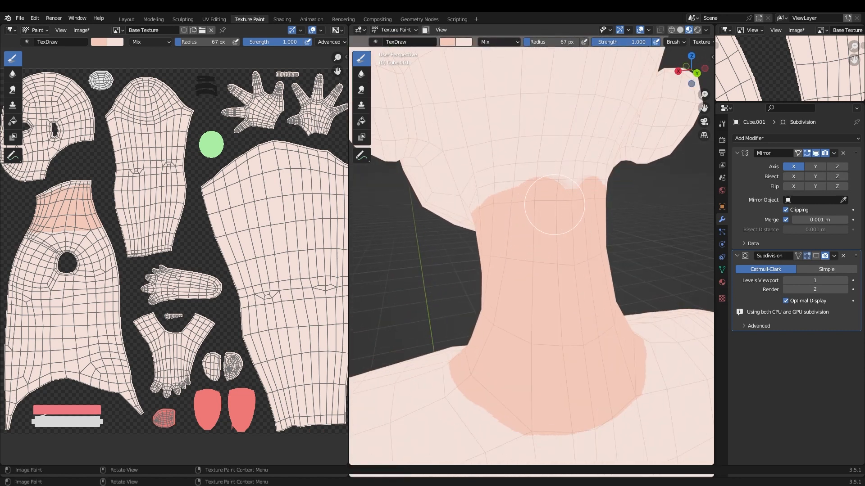
pyautogui.moveTo(578, 205)
pyautogui.mouseDown(button='middle')
pyautogui.moveTo(555, 217)
pyautogui.moveTo(603, 231)
pyautogui.moveTo(557, 246)
pyautogui.moveTo(509, 367)
pyautogui.moveTo(490, 357)
pyautogui.mouseUp(button='middle')
pyautogui.scroll(-2, 561, 211)
pyautogui.scroll(-3, 579, 222)
pyautogui.scroll(1, 579, 222)
pyautogui.scroll(3, 555, 247)
pyautogui.scroll(4, 509, 367)
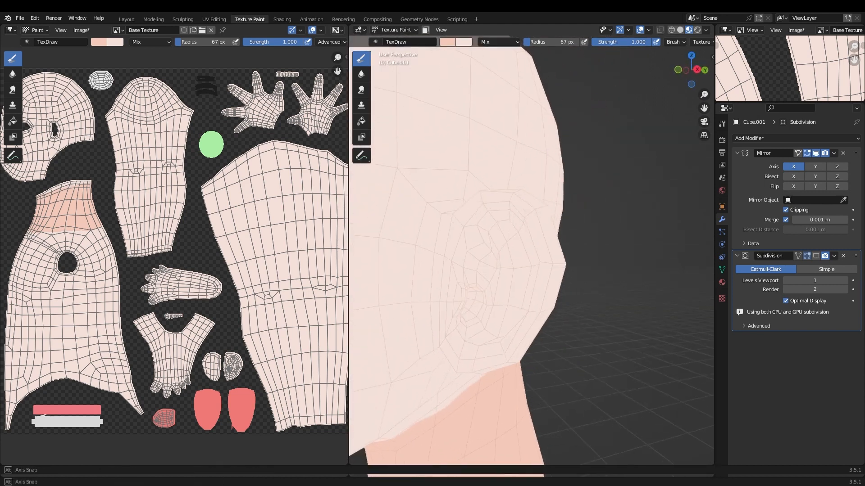
# Reduce the brush radius to 8 px and paint curved peach shadows in the upper and outer folds of the ear
pyautogui.scroll(-3, 508, 274)
pyautogui.moveTo(509, 273)
pyautogui.mouseDown(button='middle')
pyautogui.moveTo(545, 270)
pyautogui.moveTo(532, 270)
pyautogui.mouseUp(button='middle')
pyautogui.scroll(3, 531, 271)
pyautogui.moveTo(233, 367); pyautogui.dragTo(289, 377, button='middle')
pyautogui.scroll(9, 234, 271)
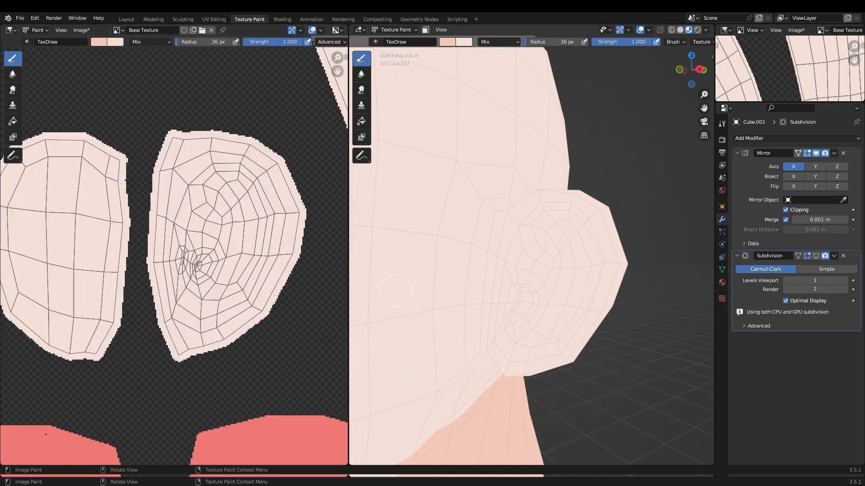
pyautogui.press('f')
pyautogui.moveTo(555, 250); pyautogui.dragTo(573, 261)
pyautogui.scroll(2, 510, 333)
pyautogui.press('x')
pyautogui.moveTo(685, 234); pyautogui.dragTo(518, 356)
pyautogui.scroll(-2, 558, 292)
pyautogui.moveTo(558, 293)
pyautogui.mouseDown(button='middle')
pyautogui.moveTo(540, 299)
pyautogui.moveTo(588, 313)
pyautogui.moveTo(550, 252)
pyautogui.mouseUp(button='middle')
pyautogui.scroll(-3, 549, 302)
pyautogui.scroll(-4, 588, 313)
pyautogui.scroll(6, 185, 270)
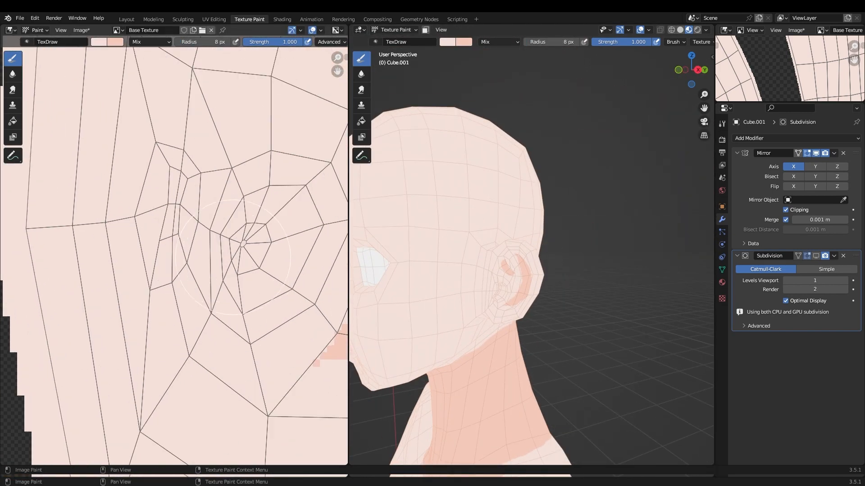
# Paint a small peach shadow at the ear canal on the ear's UV island
pyautogui.press('f')
pyautogui.press('x')
pyautogui.moveTo(221, 225); pyautogui.dragTo(241, 247)
pyautogui.moveTo(531, 270); pyautogui.dragTo(554, 270, button='middle')
# Enlarge the brush radius to 57 px and paint the side of the scalp peach down to just above the ear
pyautogui.scroll(-7, 175, 254)
pyautogui.scroll(2, 540, 248)
pyautogui.moveTo(507, 233)
pyautogui.mouseDown(button='middle')
pyautogui.moveTo(541, 248)
pyautogui.moveTo(491, 234)
pyautogui.mouseUp(button='middle')
pyautogui.press('f')
pyautogui.moveTo(527, 279)
pyautogui.mouseDown()
pyautogui.moveTo(550, 203)
pyautogui.moveTo(505, 148)
pyautogui.mouseUp()
pyautogui.scroll(-3, 532, 252)
pyautogui.moveTo(518, 243); pyautogui.dragTo(545, 253, button='middle')
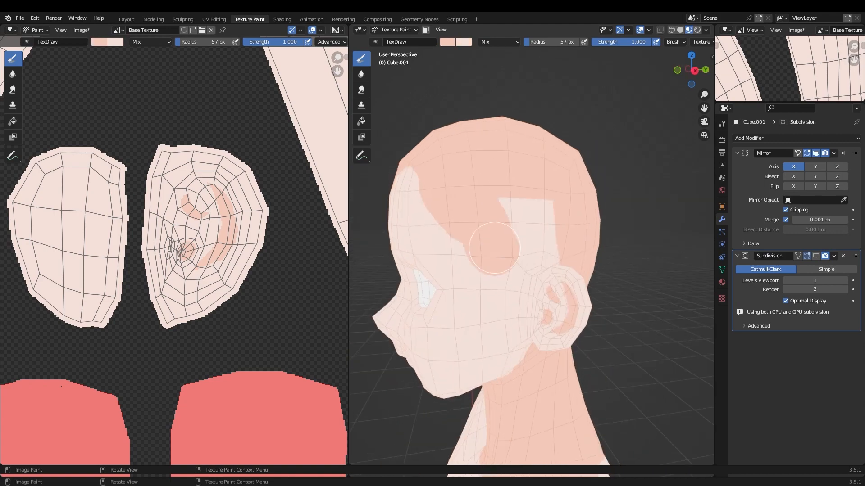
pyautogui.moveTo(495, 248); pyautogui.dragTo(538, 225)
pyautogui.scroll(4, 531, 253)
# Extend the peach scalp colour across the upper forehead to form the front hairline
pyautogui.moveTo(531, 252)
pyautogui.mouseDown(button='middle')
pyautogui.moveTo(500, 202)
pyautogui.moveTo(549, 252)
pyautogui.mouseUp(button='middle')
pyautogui.scroll(-4, 518, 234)
pyautogui.scroll(3, 563, 203)
pyautogui.moveTo(569, 178); pyautogui.dragTo(630, 194, button='middle')
pyautogui.moveTo(477, 180); pyautogui.dragTo(523, 177)
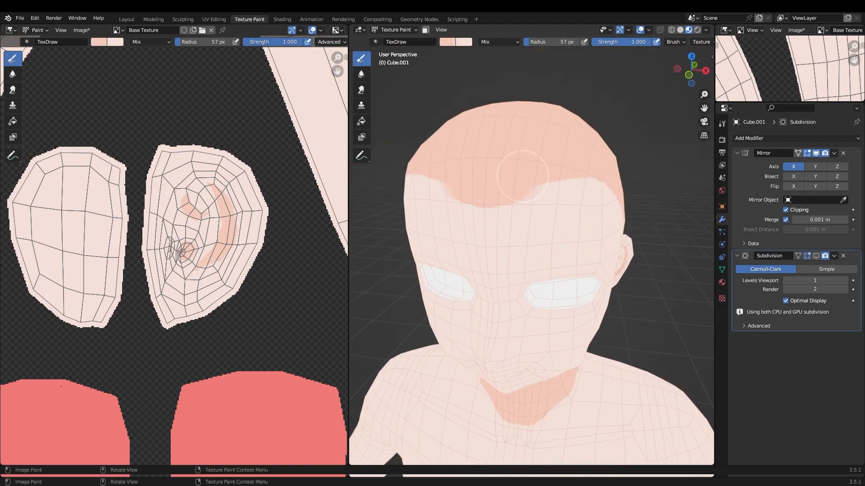
# Shape the peach hairline into a diagonal edge ending in a point in front of the ear
pyautogui.scroll(4, 527, 216)
pyautogui.moveTo(531, 252)
pyautogui.keyDown('alt'); pyautogui.mouseDown(button='middle')
pyautogui.moveTo(527, 216)
pyautogui.moveTo(536, 243)
pyautogui.mouseUp(button='middle'); pyautogui.keyUp('alt')
pyautogui.moveTo(563, 279); pyautogui.dragTo(518, 252, button='middle')
pyautogui.scroll(4, 563, 279)
pyautogui.press('x')
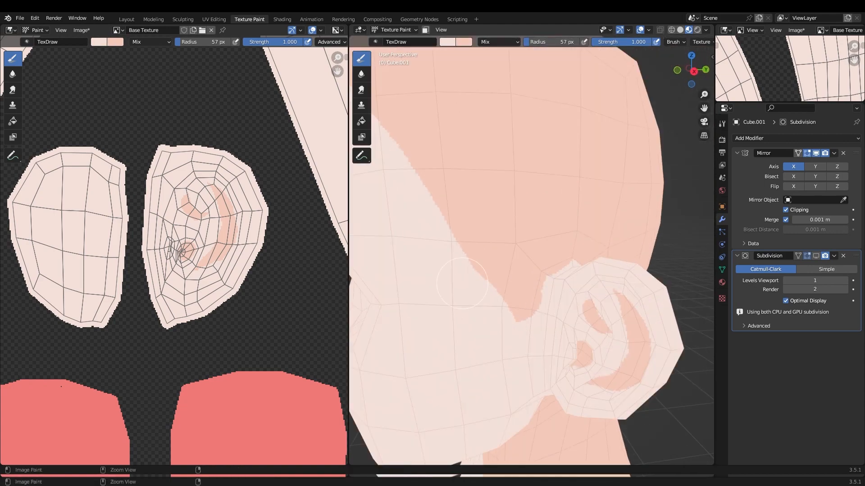
# Paint a peach shadow along the underside and back of the jaw, joining it to the neck shadow
pyautogui.scroll(-7, 559, 293)
pyautogui.moveTo(541, 315); pyautogui.dragTo(560, 335, button='middle')
pyautogui.scroll(-4, 180, 243)
pyautogui.scroll(3, 540, 293)
pyautogui.scroll(-3, 181, 243)
pyautogui.moveTo(495, 243)
pyautogui.mouseDown(button='middle')
pyautogui.moveTo(537, 216)
pyautogui.moveTo(495, 252)
pyautogui.mouseUp(button='middle')
pyautogui.press('x')
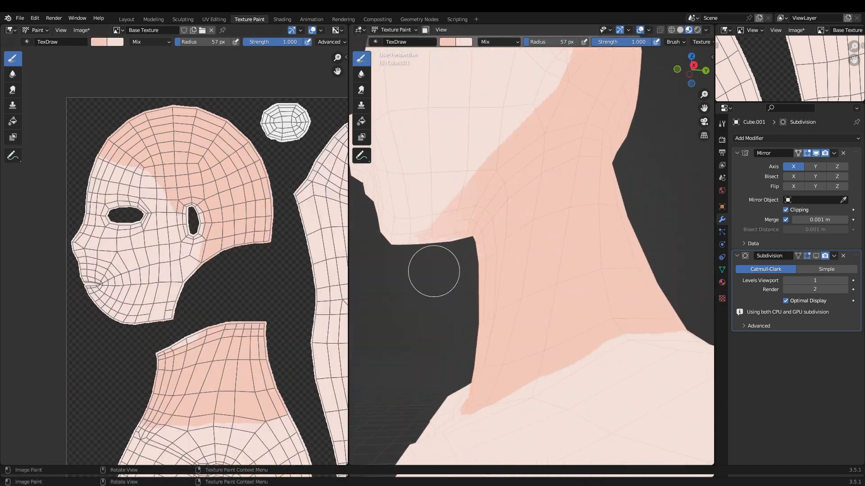
pyautogui.moveTo(434, 271); pyautogui.dragTo(478, 216, button='middle')
pyautogui.moveTo(468, 288); pyautogui.dragTo(436, 243)
pyautogui.moveTo(436, 243); pyautogui.dragTo(646, 158, button='middle')
pyautogui.scroll(3, 518, 243)
pyautogui.moveTo(482, 311); pyautogui.dragTo(506, 240)
# Select the faces around the back of the ear in Edit Mode
pyautogui.scroll(-4, 506, 239)
pyautogui.moveTo(506, 239)
pyautogui.mouseDown(button='middle')
pyautogui.moveTo(563, 225)
pyautogui.moveTo(531, 243)
pyautogui.moveTo(541, 307)
pyautogui.moveTo(509, 216)
pyautogui.moveTo(531, 261)
pyautogui.mouseUp(button='middle')
pyautogui.press('Tab')
pyautogui.scroll(2, 531, 243)
pyautogui.scroll(3, 509, 243)
pyautogui.click(518, 266)
pyautogui.keyDown('shift'); pyautogui.click(514, 234); pyautogui.keyUp('shift')
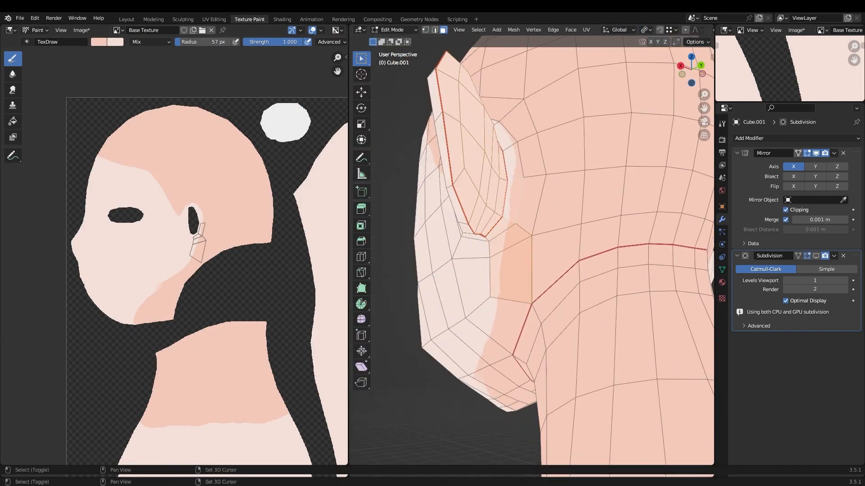
pyautogui.keyDown('shift'); pyautogui.click(473, 135); pyautogui.keyUp('shift')
pyautogui.moveTo(473, 135)
pyautogui.mouseDown(button='middle')
pyautogui.moveTo(500, 216)
pyautogui.moveTo(540, 180)
pyautogui.mouseUp(button='middle')
pyautogui.keyDown('ctrl'); pyautogui.click(540, 230); pyautogui.keyUp('ctrl')
# Return to Texture Paint mode and toggle face-selection masking for the faces behind the ear
pyautogui.press('Tab')
pyautogui.moveTo(541, 229)
pyautogui.mouseDown(button='middle')
pyautogui.moveTo(509, 217)
pyautogui.moveTo(518, 171)
pyautogui.moveTo(477, 244)
pyautogui.moveTo(550, 180)
pyautogui.moveTo(580, 243)
pyautogui.mouseUp(button='middle')
pyautogui.scroll(-2, 532, 244)
pyautogui.scroll(2, 531, 243)
pyautogui.press('m')
pyautogui.scroll(-5, 579, 243)
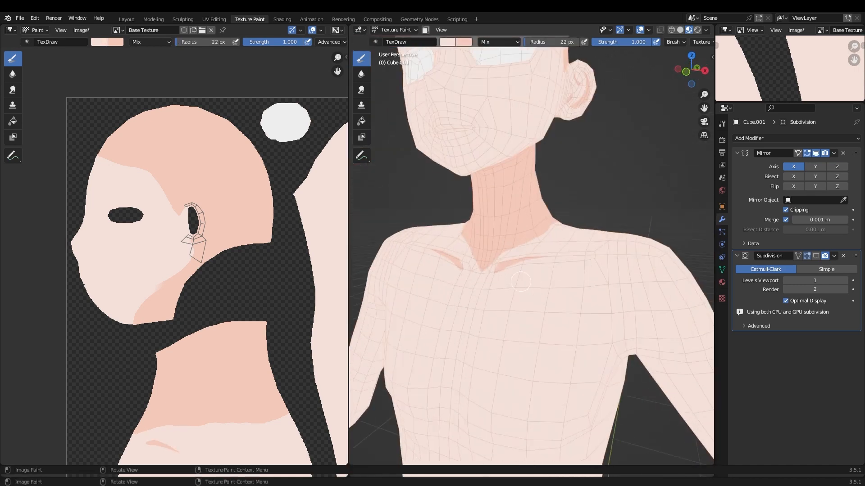
# Set the brush radius to 57 px and paint a curved peach shadow beneath the chest
pyautogui.moveTo(521, 282); pyautogui.dragTo(543, 283, button='middle')
pyautogui.keyDown('shift'); pyautogui.moveTo(543, 283); pyautogui.dragTo(513, 148, button='middle'); pyautogui.keyUp('shift')
pyautogui.scroll(1, 513, 243)
pyautogui.press('f')
pyautogui.click(501, 285)
pyautogui.press('z')
pyautogui.moveTo(452, 279); pyautogui.dragTo(500, 270)
pyautogui.moveTo(500, 270); pyautogui.dragTo(576, 323, button='middle')
pyautogui.moveTo(508, 273); pyautogui.dragTo(473, 243, button='middle')
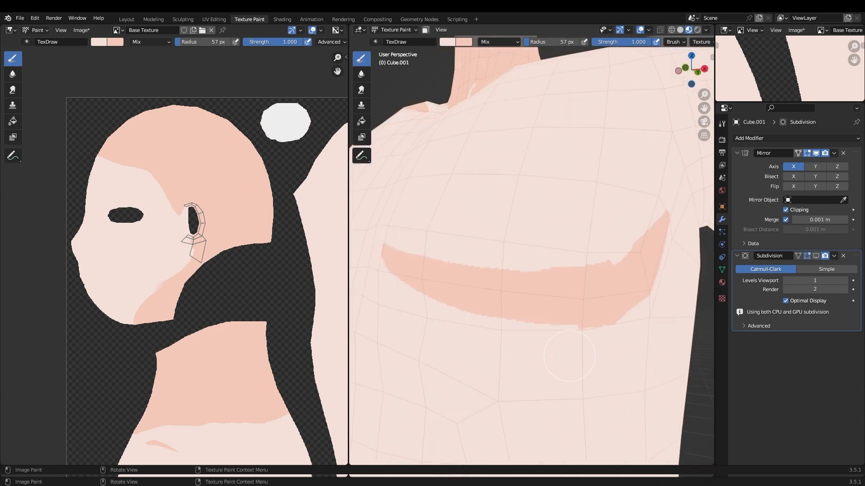
# Refine the edges of the curved chest shadow with the light skin tone, using a 34 px brush
pyautogui.scroll(-2, 461, 235)
pyautogui.moveTo(617, 321); pyautogui.dragTo(428, 302, button='middle')
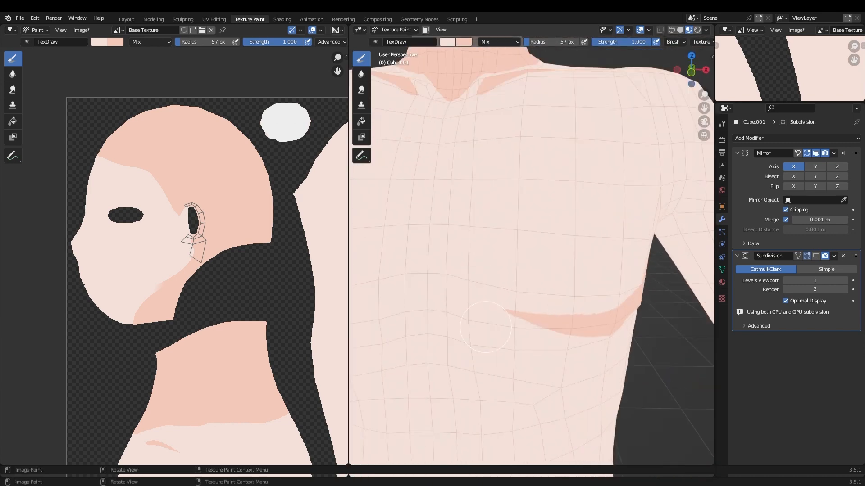
pyautogui.moveTo(616, 323); pyautogui.dragTo(416, 261, button='middle')
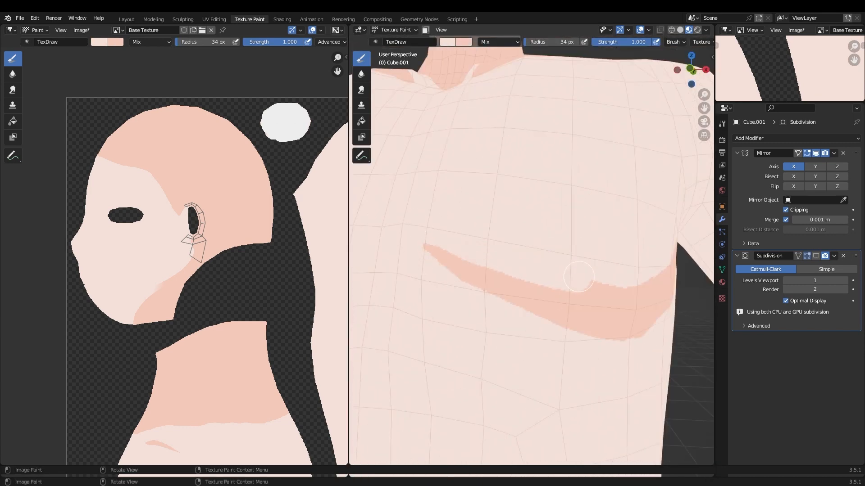
pyautogui.scroll(-8, 580, 274)
pyautogui.scroll(-4, 164, 148)
pyautogui.scroll(4, 531, 226)
# Select the linked arm faces in Edit Mode and enable the face paint mask in Texture Paint
pyautogui.press('Tab')
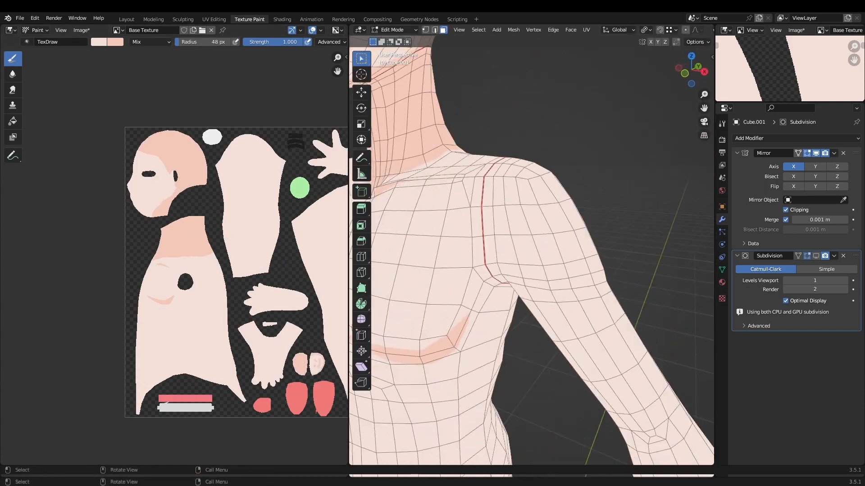
pyautogui.press('l')
pyautogui.press('Tab')
pyautogui.click(426, 30)
# Set the brush radius to 78 px and paint a peach shadow band around the upper arm below the shoulder
pyautogui.press('x')
pyautogui.press('f')
pyautogui.moveTo(563, 234); pyautogui.dragTo(518, 216, button='middle')
pyautogui.moveTo(618, 252); pyautogui.dragTo(418, 243, button='middle')
pyautogui.moveTo(459, 257); pyautogui.dragTo(576, 265)
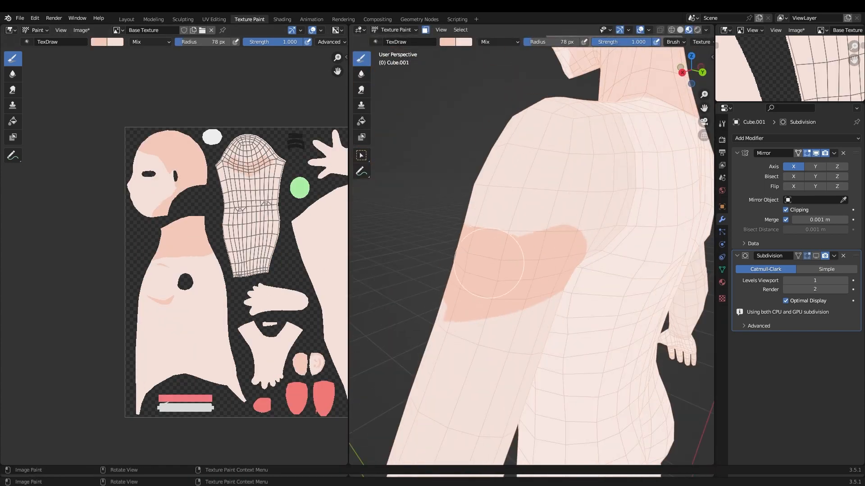
# Trim the upper arm's shadow band to a thinner strip along both edges with the light skin tone
pyautogui.moveTo(541, 253)
pyautogui.mouseDown(button='middle')
pyautogui.moveTo(576, 238)
pyautogui.moveTo(554, 246)
pyautogui.mouseUp(button='middle')
pyautogui.press('x')
pyautogui.moveTo(469, 329); pyautogui.dragTo(553, 319)
pyautogui.moveTo(450, 288)
pyautogui.mouseDown(button='middle')
pyautogui.moveTo(630, 275)
pyautogui.moveTo(563, 270)
pyautogui.mouseUp(button='middle')
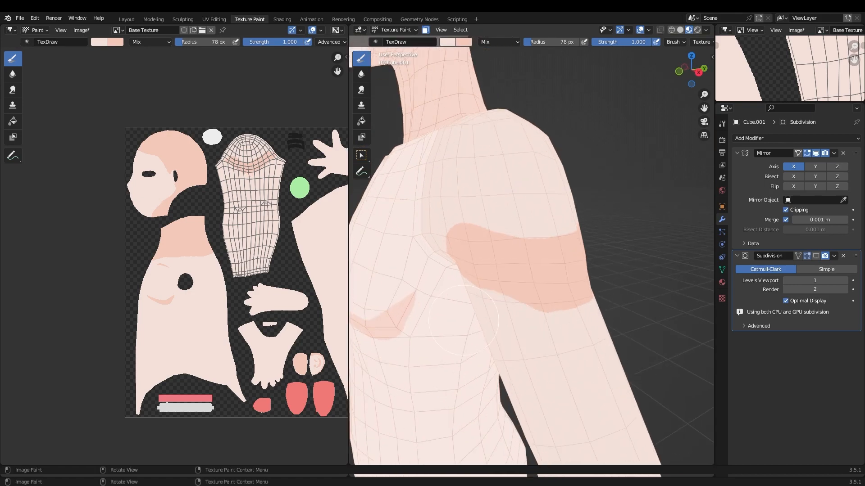
pyautogui.moveTo(518, 252); pyautogui.dragTo(558, 243, button='middle')
pyautogui.moveTo(464, 221); pyautogui.dragTo(590, 217)
pyautogui.moveTo(590, 225)
pyautogui.mouseDown(button='middle')
pyautogui.moveTo(442, 234)
pyautogui.moveTo(424, 248)
pyautogui.mouseUp(button='middle')
pyautogui.scroll(2, 518, 252)
pyautogui.moveTo(518, 252); pyautogui.dragTo(532, 225, button='middle')
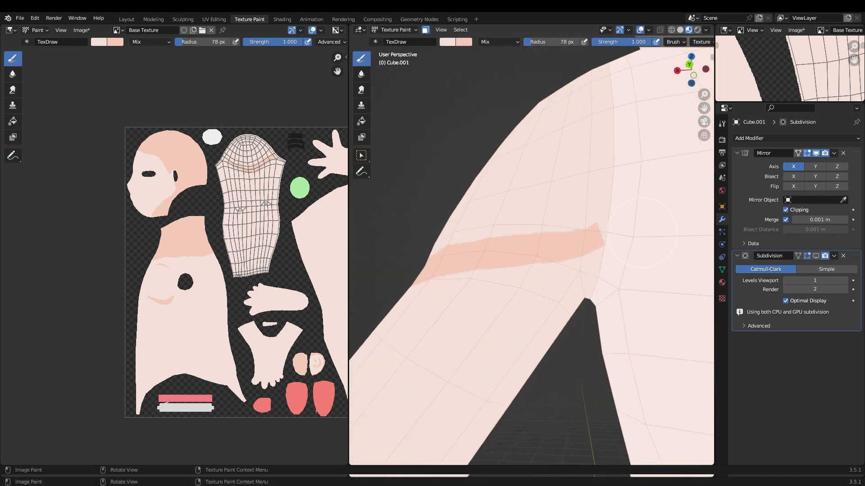
# Paint a peach shadow on the underside of the upper arm, starting at the armpit
pyautogui.scroll(-5, 518, 244)
pyautogui.moveTo(473, 243)
pyautogui.mouseDown(button='middle')
pyautogui.moveTo(621, 280)
pyautogui.moveTo(509, 216)
pyautogui.moveTo(567, 180)
pyautogui.mouseUp(button='middle')
pyautogui.scroll(5, 563, 252)
pyautogui.press('x')
pyautogui.moveTo(575, 151); pyautogui.dragTo(571, 158)
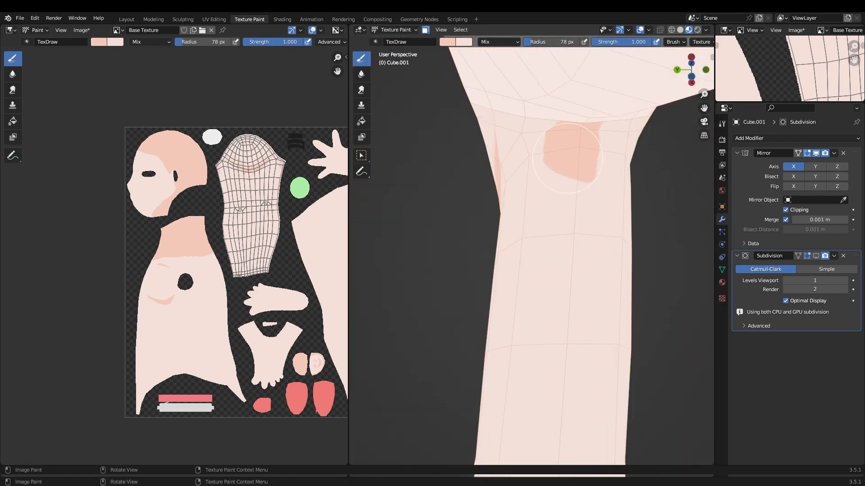
pyautogui.moveTo(571, 180); pyautogui.dragTo(572, 149, button='middle')
pyautogui.moveTo(574, 90); pyautogui.dragTo(564, 187)
# Set the brush radius to 75 px and extend the underside shadow along the forearm to the wrist
pyautogui.moveTo(587, 204)
pyautogui.mouseDown(button='middle')
pyautogui.moveTo(608, 180)
pyautogui.moveTo(586, 207)
pyautogui.moveTo(572, 198)
pyautogui.moveTo(594, 245)
pyautogui.moveTo(525, 218)
pyautogui.moveTo(594, 94)
pyautogui.mouseUp(button='middle')
pyautogui.scroll(-5, 563, 212)
pyautogui.press('f')
pyautogui.click(549, 214)
pyautogui.scroll(4, 549, 215)
pyautogui.moveTo(580, 203); pyautogui.dragTo(565, 182, button='middle')
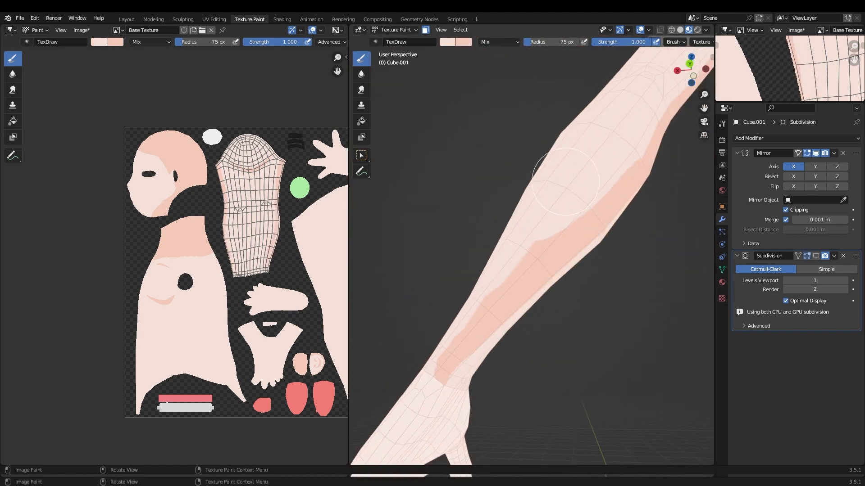
# Set the brush radius to 60 px and paint a peach shadow patch from the arm's underside around the elbow
pyautogui.scroll(-5, 495, 342)
pyautogui.moveTo(496, 343)
pyautogui.mouseDown(button='middle')
pyautogui.moveTo(623, 328)
pyautogui.moveTo(535, 270)
pyautogui.mouseUp(button='middle')
pyautogui.scroll(5, 534, 270)
pyautogui.press('x')
pyautogui.press('f')
pyautogui.moveTo(586, 298); pyautogui.dragTo(561, 195)
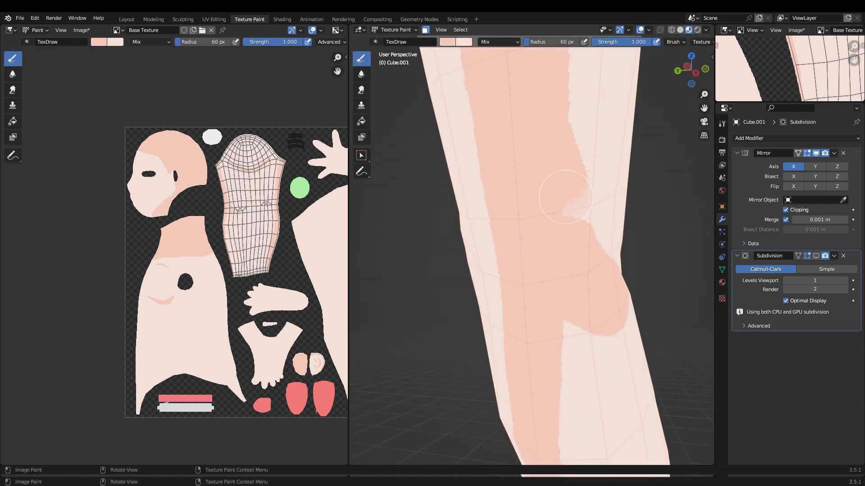
pyautogui.moveTo(561, 195); pyautogui.dragTo(548, 313, button='middle')
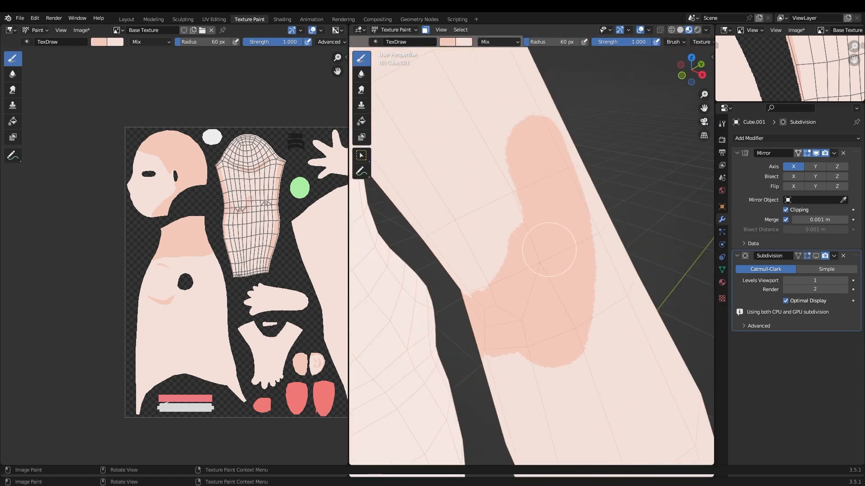
# Trim the elbow patch to a narrower curved shadow with the light skin tone
pyautogui.moveTo(549, 250); pyautogui.dragTo(491, 257, button='middle')
pyautogui.press('x')
pyautogui.moveTo(547, 266); pyautogui.dragTo(581, 271)
pyautogui.moveTo(541, 271); pyautogui.dragTo(581, 257, button='middle')
pyautogui.scroll(-5, 518, 253)
pyautogui.moveTo(518, 252); pyautogui.dragTo(491, 253, button='middle')
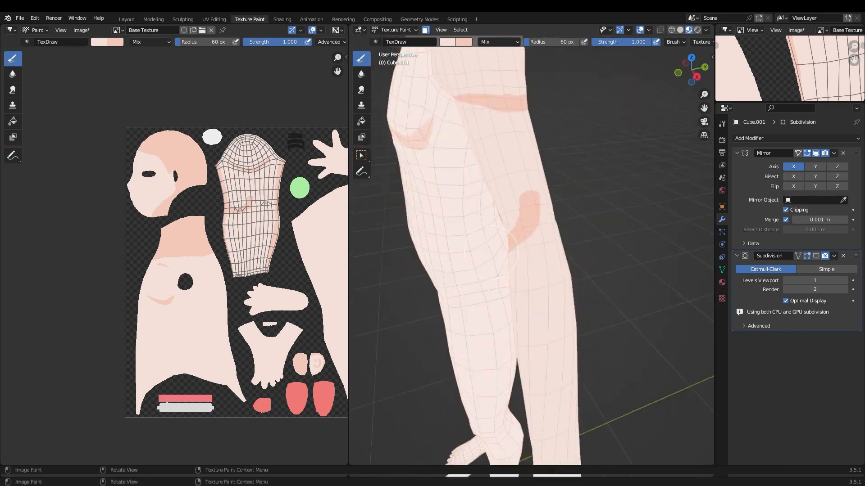
# Paint a long peach shadow stripe down the upper arm, running past the curved elbow shadow
pyautogui.scroll(5, 495, 252)
pyautogui.press('x')
pyautogui.moveTo(518, 158); pyautogui.dragTo(518, 347)
pyautogui.moveTo(518, 347)
pyautogui.mouseDown(button='middle')
pyautogui.moveTo(486, 228)
pyautogui.moveTo(550, 150)
pyautogui.moveTo(523, 112)
pyautogui.mouseUp(button='middle')
pyautogui.moveTo(521, 90); pyautogui.dragTo(521, 202)
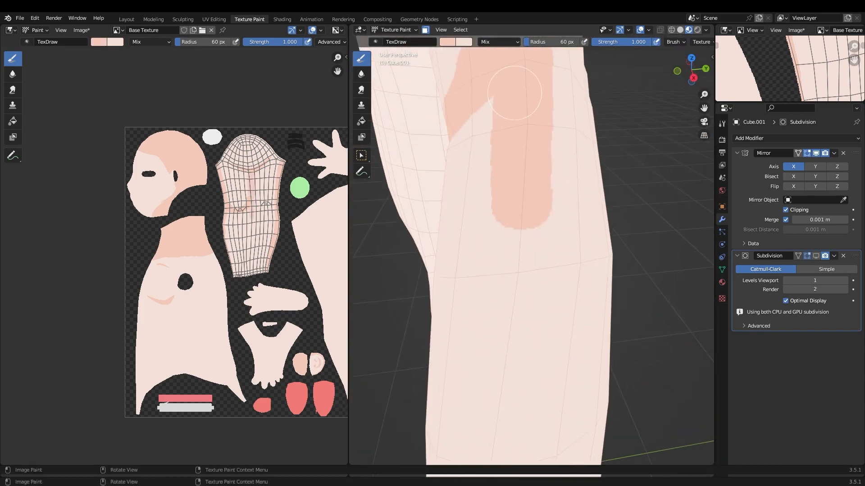
# Extend the peach stripe along the forearm down to the wrist and even out its edges
pyautogui.moveTo(515, 93)
pyautogui.mouseDown(button='middle')
pyautogui.moveTo(536, 101)
pyautogui.moveTo(531, 135)
pyautogui.mouseUp(button='middle')
pyautogui.moveTo(534, 441); pyautogui.dragTo(521, 151)
pyautogui.moveTo(522, 150)
pyautogui.mouseDown(button='middle')
pyautogui.moveTo(459, 198)
pyautogui.moveTo(445, 232)
pyautogui.moveTo(500, 185)
pyautogui.mouseUp(button='middle')
pyautogui.moveTo(500, 185)
pyautogui.mouseDown()
pyautogui.moveTo(560, 303)
pyautogui.moveTo(515, 367)
pyautogui.mouseUp()
pyautogui.moveTo(515, 367)
pyautogui.mouseDown(button='middle')
pyautogui.moveTo(506, 270)
pyautogui.moveTo(586, 270)
pyautogui.moveTo(509, 252)
pyautogui.mouseUp(button='middle')
pyautogui.scroll(-6, 506, 270)
pyautogui.scroll(5, 540, 270)
pyautogui.moveTo(450, 135)
pyautogui.mouseDown()
pyautogui.moveTo(479, 192)
pyautogui.moveTo(509, 343)
pyautogui.mouseUp()
pyautogui.scroll(-4, 522, 276)
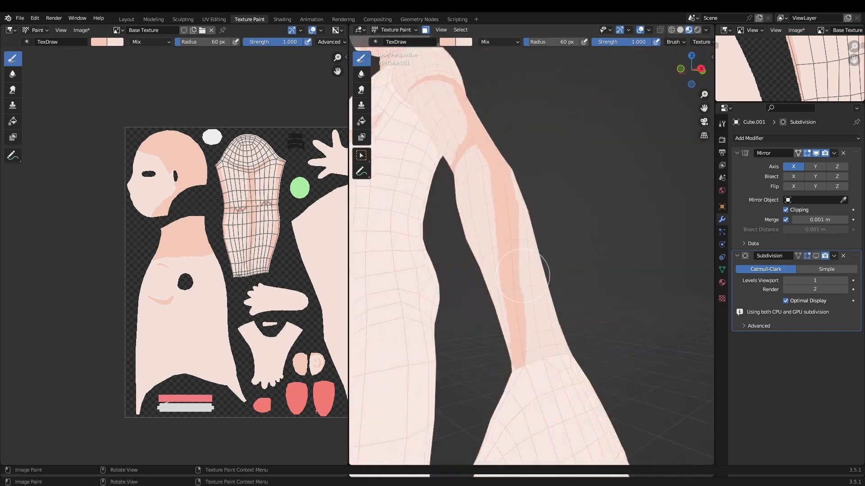
# Turn off face selection masking and paint a curved peach shadow beneath the shoulder blade on the upper back
pyautogui.scroll(-4, 523, 276)
pyautogui.moveTo(522, 275); pyautogui.dragTo(583, 297, button='middle')
pyautogui.scroll(-3, 583, 297)
pyautogui.hotkey('alt', 'a')
pyautogui.press('m')
pyautogui.moveTo(540, 270)
pyautogui.mouseDown(button='middle')
pyautogui.moveTo(572, 270)
pyautogui.moveTo(477, 299)
pyautogui.mouseUp(button='middle')
pyautogui.scroll(5, 477, 299)
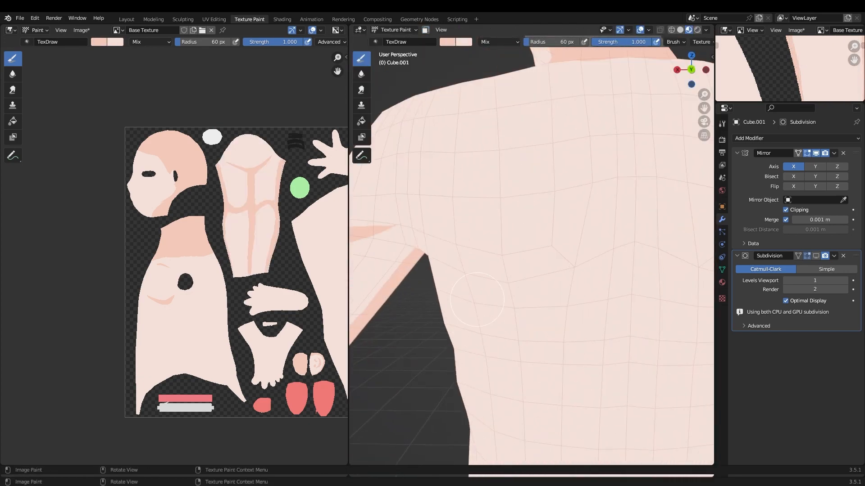
pyautogui.moveTo(446, 289); pyautogui.dragTo(599, 176)
pyautogui.keyDown('ctrl'); pyautogui.moveTo(585, 324); pyautogui.dragTo(622, 234, button='middle'); pyautogui.keyUp('ctrl')
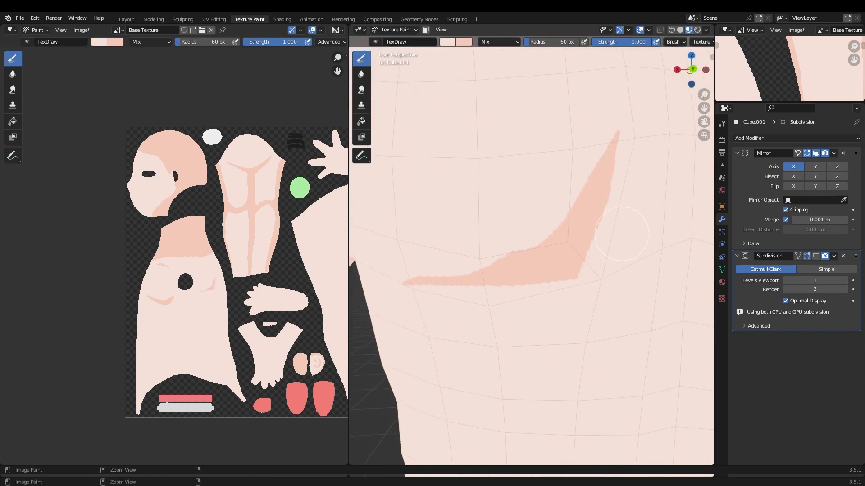
# Set the brush radius to 38 px and extend the shoulder blade shadow horizontally toward the side of the back
pyautogui.keyDown('ctrl'); pyautogui.moveTo(495, 223); pyautogui.dragTo(500, 343, button='middle'); pyautogui.keyUp('ctrl')
pyautogui.moveTo(500, 315)
pyautogui.mouseDown(button='middle')
pyautogui.moveTo(532, 289)
pyautogui.moveTo(541, 252)
pyautogui.mouseUp(button='middle')
pyautogui.keyDown('ctrl'); pyautogui.moveTo(540, 288); pyautogui.dragTo(531, 270, button='middle'); pyautogui.keyUp('ctrl')
pyautogui.press('f')
pyautogui.click(518, 306)
pyautogui.press('x')
pyautogui.moveTo(498, 316); pyautogui.dragTo(582, 313)
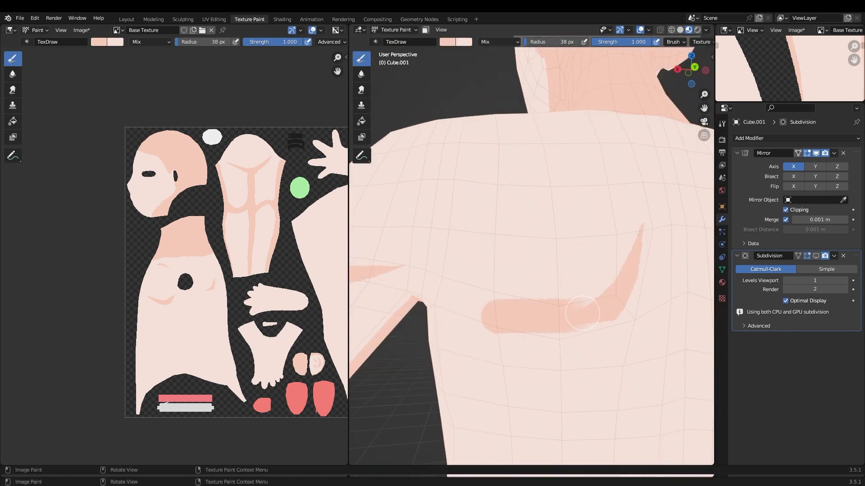
pyautogui.moveTo(583, 254)
pyautogui.mouseDown(button='middle')
pyautogui.moveTo(612, 236)
pyautogui.moveTo(603, 279)
pyautogui.moveTo(586, 270)
pyautogui.mouseUp(button='middle')
# Set the brush radius to 63 px and paint a pointed peach shadow between the buttocks, trimming it into two curved wings
pyautogui.keyDown('shift'); pyautogui.moveTo(572, 361); pyautogui.dragTo(563, 180, button='middle'); pyautogui.keyUp('shift')
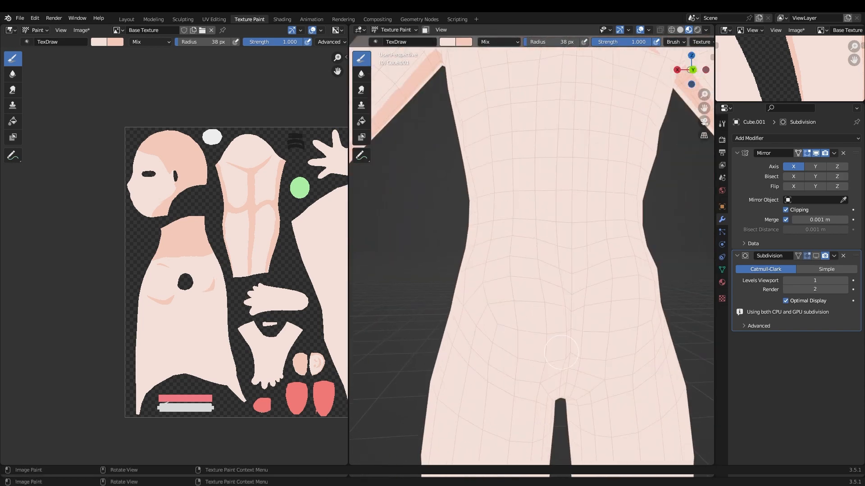
pyautogui.keyDown('ctrl'); pyautogui.moveTo(563, 293); pyautogui.dragTo(567, 225, button='middle'); pyautogui.keyUp('ctrl')
pyautogui.press('x')
pyautogui.press('f')
pyautogui.click(563, 198)
pyautogui.moveTo(563, 194); pyautogui.dragTo(537, 314)
pyautogui.press('x')
pyautogui.moveTo(517, 217); pyautogui.dragTo(477, 274)
pyautogui.moveTo(541, 288); pyautogui.dragTo(532, 279, button='middle')
pyautogui.moveTo(540, 225); pyautogui.dragTo(450, 289)
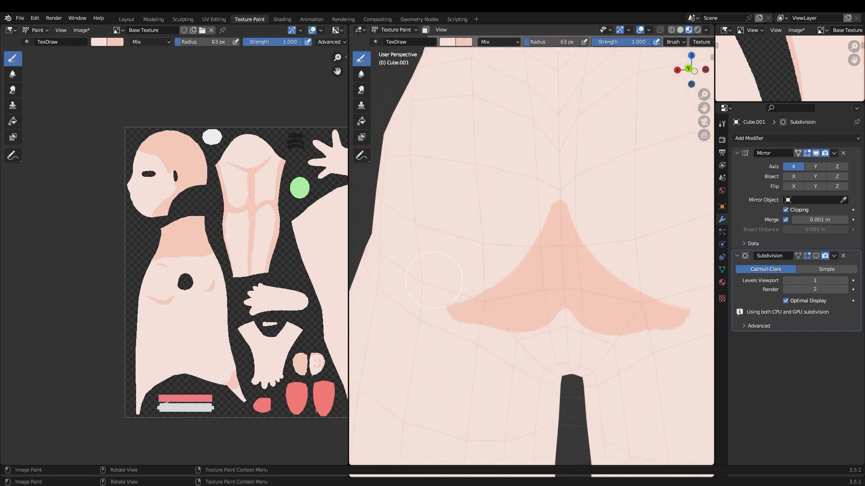
# Continue the peach shadow underneath the crotch and taper its sides into points with the light skin tone
pyautogui.moveTo(531, 315); pyautogui.dragTo(531, 248, button='middle')
pyautogui.press('x')
pyautogui.moveTo(563, 288); pyautogui.dragTo(585, 351)
pyautogui.moveTo(581, 351)
pyautogui.mouseDown(button='middle')
pyautogui.moveTo(595, 401)
pyautogui.moveTo(585, 351)
pyautogui.mouseUp(button='middle')
pyautogui.moveTo(559, 360); pyautogui.dragTo(586, 121)
pyautogui.moveTo(581, 225); pyautogui.dragTo(572, 279, button='middle')
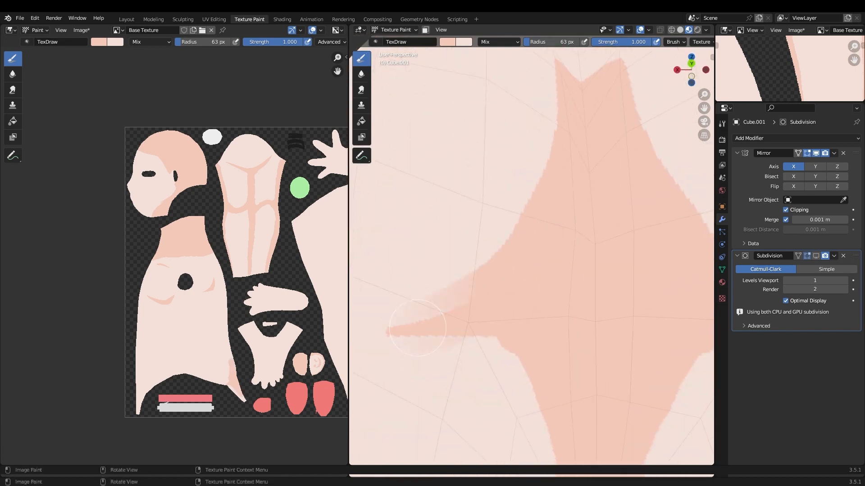
pyautogui.moveTo(540, 289)
pyautogui.mouseDown()
pyautogui.moveTo(464, 347)
pyautogui.moveTo(531, 387)
pyautogui.mouseUp()
pyautogui.press('x')
pyautogui.moveTo(536, 374); pyautogui.dragTo(522, 392, button='middle')
# Paint a V-shaped peach shadow across the front of the groin and trim its edges with the light skin tone
pyautogui.moveTo(490, 266)
pyautogui.keyDown('ctrl'); pyautogui.mouseDown(button='middle')
pyautogui.moveTo(504, 216)
pyautogui.moveTo(631, 226)
pyautogui.mouseUp(button='middle'); pyautogui.keyUp('ctrl')
pyautogui.keyDown('ctrl'); pyautogui.moveTo(541, 203); pyautogui.dragTo(531, 280, button='middle'); pyautogui.keyUp('ctrl')
pyautogui.press('x')
pyautogui.moveTo(511, 262)
pyautogui.mouseDown()
pyautogui.moveTo(532, 263)
pyautogui.moveTo(540, 334)
pyautogui.mouseUp()
pyautogui.moveTo(545, 280); pyautogui.dragTo(635, 175)
pyautogui.moveTo(401, 243); pyautogui.dragTo(467, 286)
pyautogui.press('x')
pyautogui.moveTo(464, 365); pyautogui.dragTo(387, 234)
pyautogui.moveTo(550, 343); pyautogui.dragTo(640, 180)
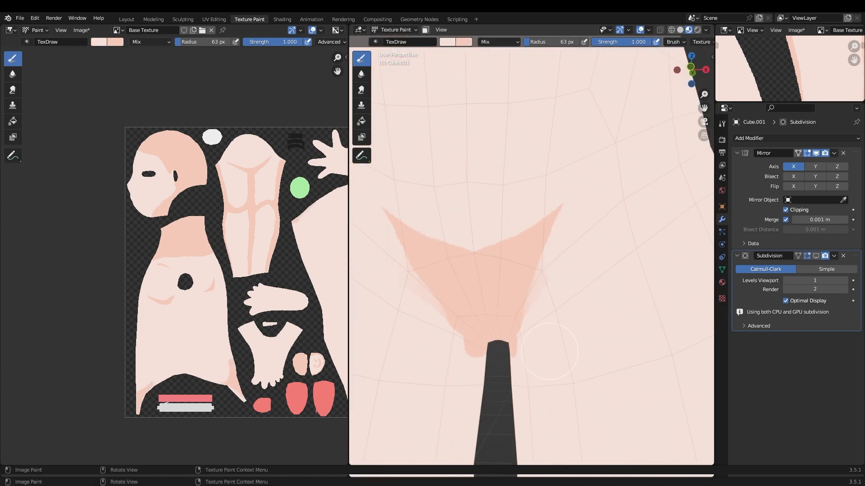
# Clean up the lower edges of the groin shadow where it meets the inner thighs
pyautogui.moveTo(518, 270)
pyautogui.keyDown('ctrl'); pyautogui.mouseDown(button='middle')
pyautogui.moveTo(509, 216)
pyautogui.moveTo(450, 243)
pyautogui.moveTo(477, 252)
pyautogui.mouseUp(button='middle'); pyautogui.keyUp('ctrl')
pyautogui.moveTo(432, 356); pyautogui.dragTo(404, 365)
pyautogui.moveTo(404, 366)
pyautogui.mouseDown(button='middle')
pyautogui.moveTo(531, 294)
pyautogui.moveTo(532, 244)
pyautogui.moveTo(631, 252)
pyautogui.mouseUp(button='middle')
pyautogui.press('x')
pyautogui.moveTo(558, 360); pyautogui.dragTo(560, 247)
pyautogui.press('x')
pyautogui.moveTo(527, 216); pyautogui.dragTo(504, 342)
# Hide the Mirror modifier in the viewport and paint a tapering peach shadow from the groin down the inner thigh
pyautogui.moveTo(531, 279)
pyautogui.keyDown('ctrl'); pyautogui.mouseDown(button='middle')
pyautogui.moveTo(530, 240)
pyautogui.moveTo(630, 252)
pyautogui.moveTo(518, 207)
pyautogui.mouseUp(button='middle'); pyautogui.keyUp('ctrl')
pyautogui.scroll(-8, 529, 240)
pyautogui.scroll(3, 521, 277)
pyautogui.scroll(7, 517, 252)
pyautogui.press('x')
pyautogui.moveTo(531, 230); pyautogui.dragTo(495, 275)
pyautogui.moveTo(495, 275); pyautogui.dragTo(515, 316, button='middle')
pyautogui.moveTo(518, 243); pyautogui.dragTo(506, 266, button='middle')
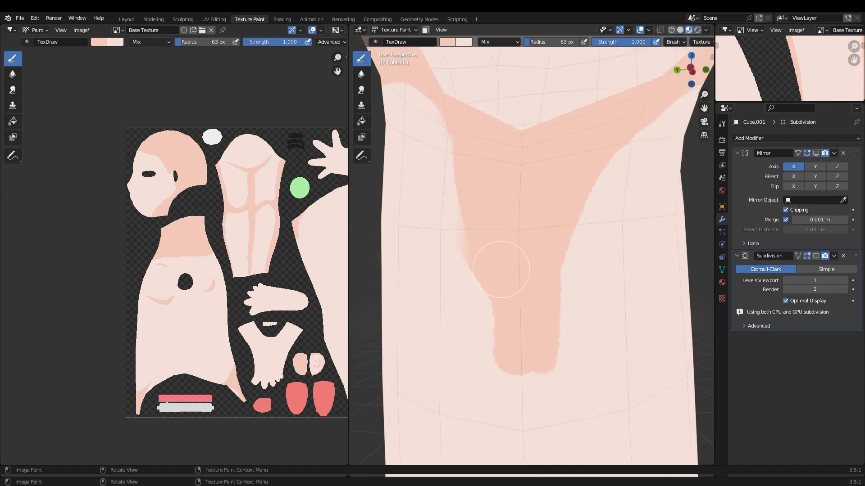
# Set the brush radius to 56 px and run peach stripes down the inner and outer thigh to the knee
pyautogui.keyDown('shift'); pyautogui.moveTo(529, 356); pyautogui.dragTo(548, 202, button='middle'); pyautogui.keyUp('shift')
pyautogui.moveTo(549, 203); pyautogui.dragTo(551, 311)
pyautogui.keyDown('shift'); pyautogui.moveTo(554, 361); pyautogui.dragTo(555, 153, button='middle'); pyautogui.keyUp('shift')
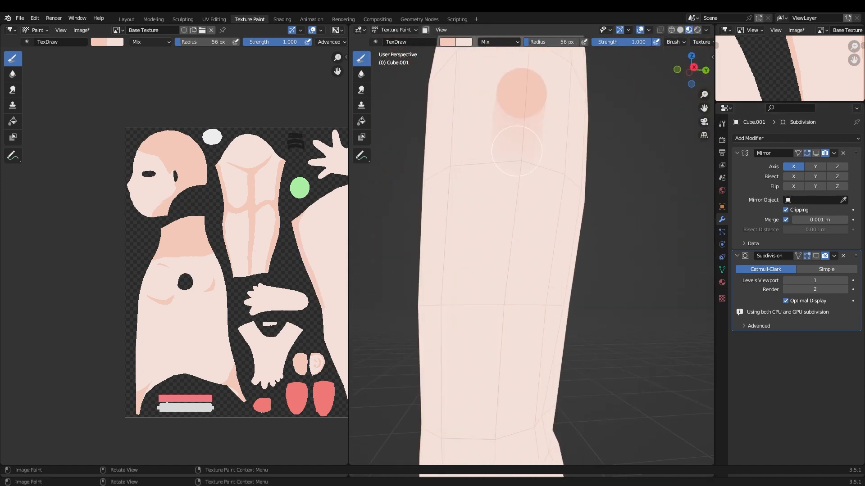
pyautogui.moveTo(573, 373); pyautogui.dragTo(496, 311, button='middle')
pyautogui.moveTo(468, 352); pyautogui.dragTo(540, 298, button='middle')
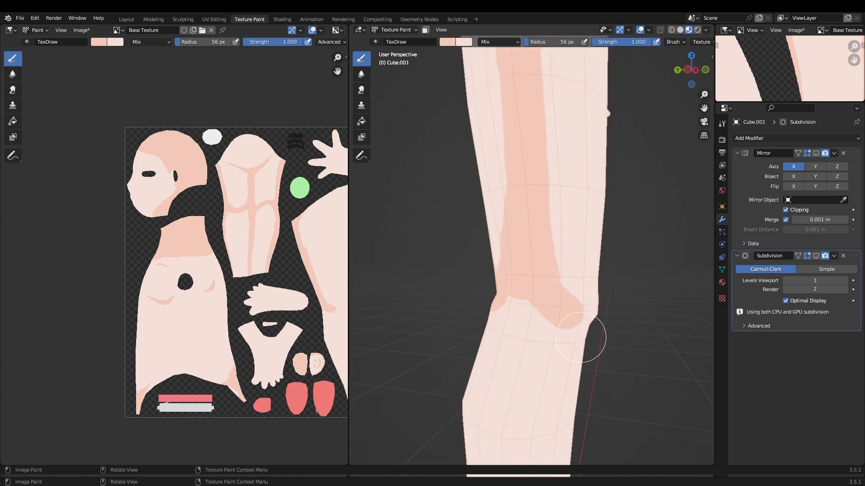
pyautogui.moveTo(581, 337); pyautogui.dragTo(671, 311, button='middle')
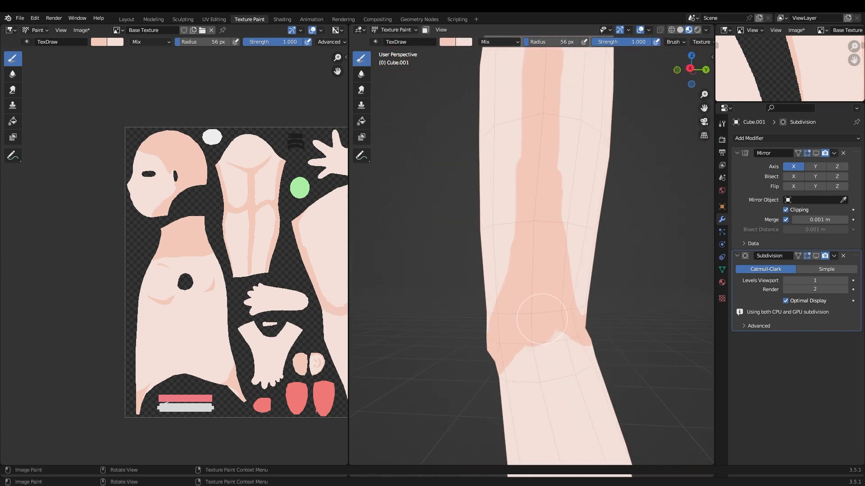
# Extend the peach shadow down the lower leg and wrap it around the ankle
pyautogui.moveTo(542, 318); pyautogui.dragTo(567, 318, button='middle')
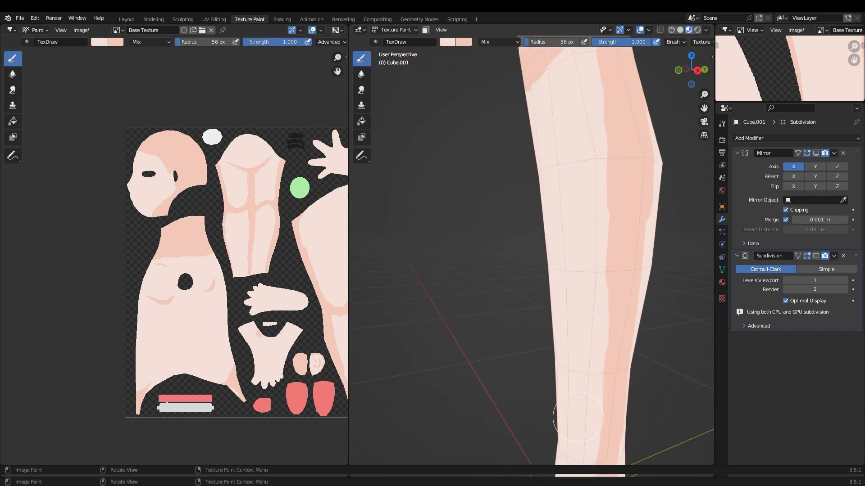
pyautogui.press('x')
pyautogui.moveTo(567, 311)
pyautogui.mouseDown(button='middle')
pyautogui.moveTo(469, 297)
pyautogui.moveTo(549, 299)
pyautogui.mouseUp(button='middle')
pyautogui.moveTo(567, 288); pyautogui.dragTo(502, 313)
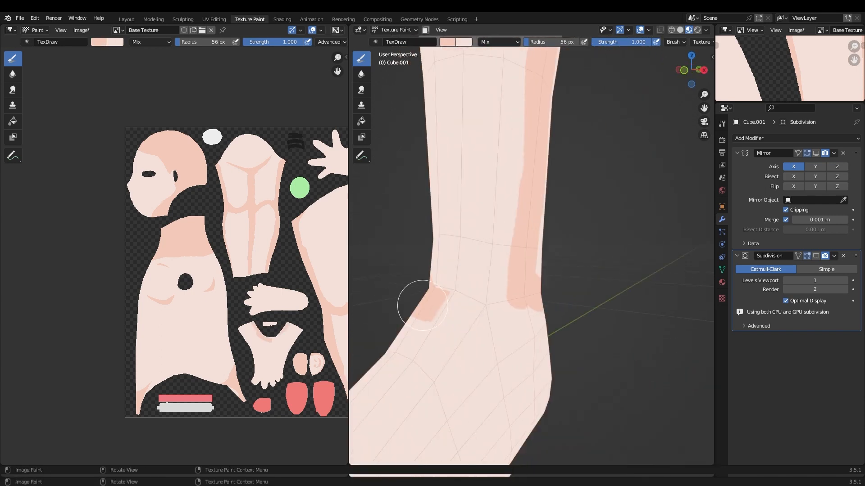
pyautogui.moveTo(503, 296); pyautogui.dragTo(540, 332, button='middle')
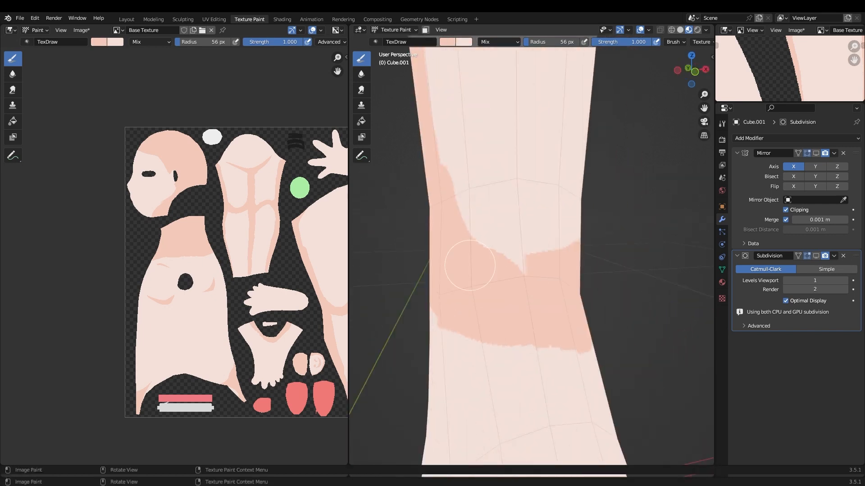
# Refine the ankle shadow and paint an elongated peach patch on the sole from the heel through the arch
pyautogui.scroll(1, 290, 272)
pyautogui.moveTo(509, 297)
pyautogui.mouseDown(button='middle')
pyautogui.moveTo(575, 268)
pyautogui.moveTo(540, 311)
pyautogui.mouseUp(button='middle')
pyautogui.moveTo(586, 324); pyautogui.dragTo(483, 305)
pyautogui.moveTo(483, 305)
pyautogui.mouseDown(button='middle')
pyautogui.moveTo(531, 286)
pyautogui.moveTo(563, 315)
pyautogui.mouseUp(button='middle')
pyautogui.press('x')
pyautogui.moveTo(563, 306); pyautogui.dragTo(616, 318)
pyautogui.moveTo(615, 318); pyautogui.dragTo(559, 314, button='middle')
pyautogui.moveTo(515, 183); pyautogui.dragTo(487, 194, button='middle')
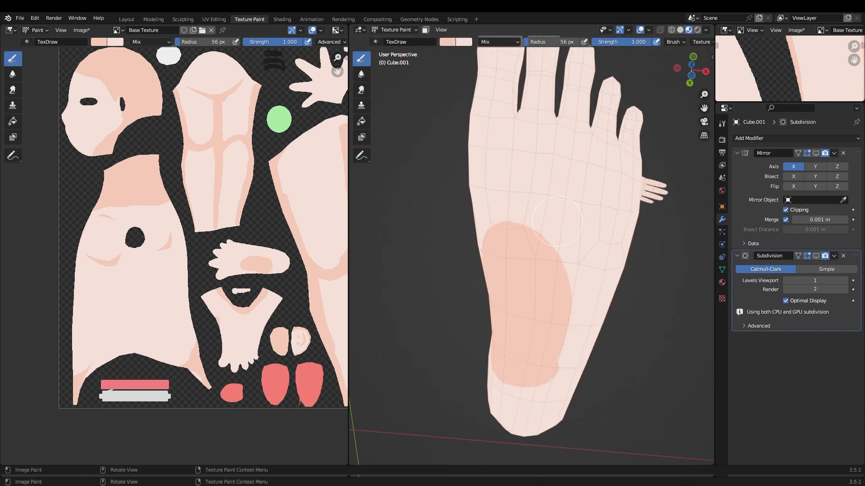
# Widen the end of the forearm shadow into a curved peach band around the wrist
pyautogui.moveTo(557, 221); pyautogui.dragTo(544, 345, button='middle')
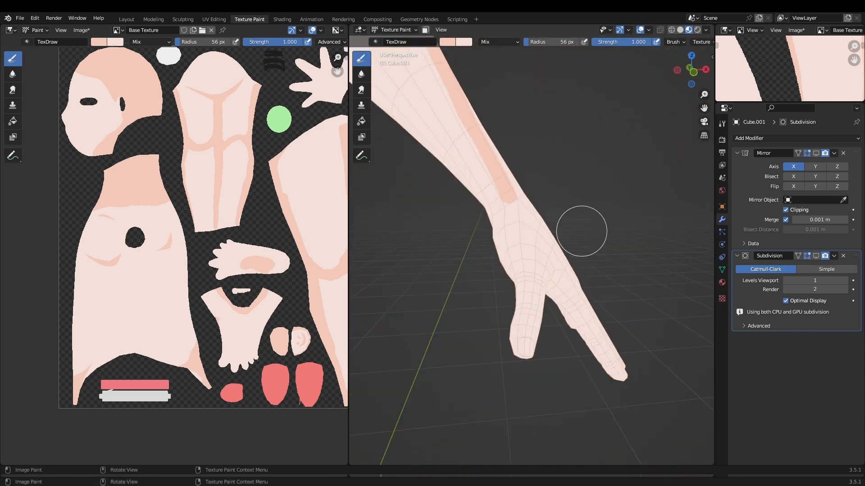
pyautogui.moveTo(582, 231); pyautogui.dragTo(593, 226, button='middle')
pyautogui.scroll(6, 523, 198)
pyautogui.moveTo(471, 227); pyautogui.dragTo(438, 272)
pyautogui.moveTo(440, 321); pyautogui.dragTo(527, 306, button='middle')
pyautogui.moveTo(468, 189); pyautogui.dragTo(543, 275)
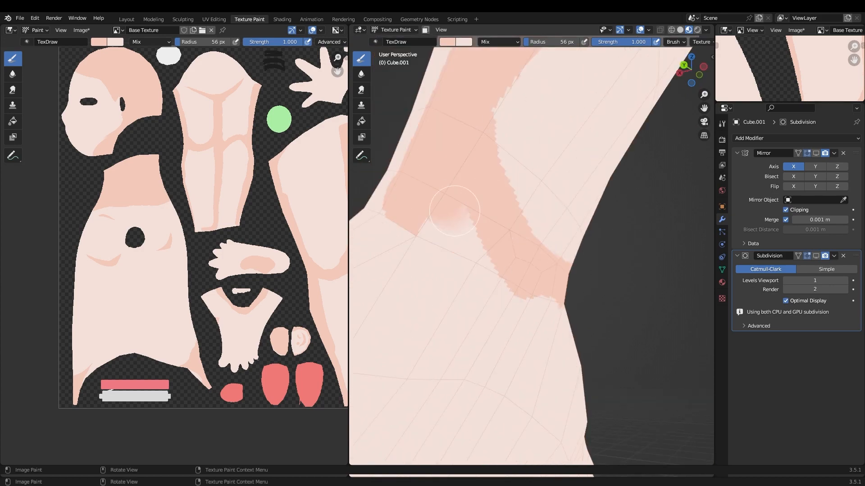
pyautogui.moveTo(542, 275)
pyautogui.mouseDown(button='middle')
pyautogui.moveTo(599, 270)
pyautogui.moveTo(540, 243)
pyautogui.mouseUp(button='middle')
pyautogui.moveTo(531, 227); pyautogui.dragTo(640, 245)
# Show the Mirror modifier in the viewport again and paint a peach stripe down the side of the torso to the hip
pyautogui.scroll(-10, 597, 248)
pyautogui.click(816, 153)
pyautogui.moveTo(581, 289)
pyautogui.mouseDown(button='middle')
pyautogui.moveTo(487, 299)
pyautogui.moveTo(518, 216)
pyautogui.mouseUp(button='middle')
pyautogui.scroll(5, 541, 203)
pyautogui.moveTo(625, 164)
pyautogui.mouseDown()
pyautogui.moveTo(579, 299)
pyautogui.moveTo(572, 351)
pyautogui.mouseUp()
pyautogui.moveTo(570, 189); pyautogui.dragTo(577, 244, button='middle')
pyautogui.keyDown('alt'); pyautogui.moveTo(571, 203); pyautogui.dragTo(558, 207, button='middle'); pyautogui.keyUp('alt')
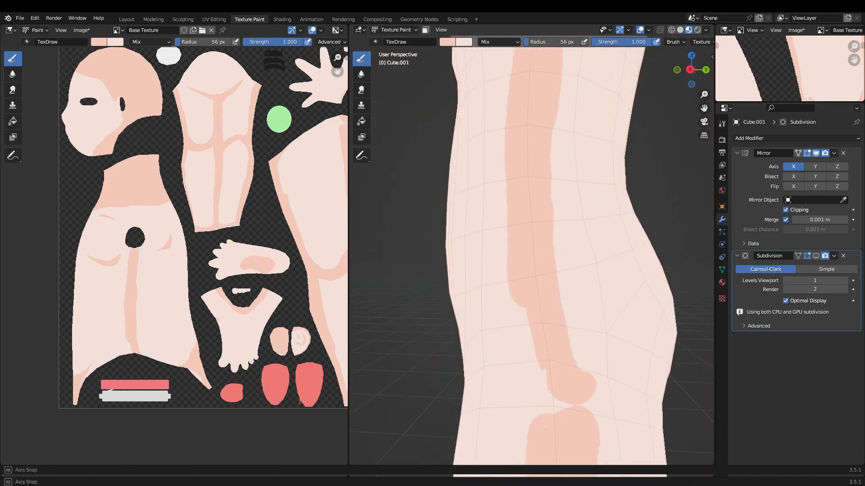
# Join the torso's side stripe to the thigh shadow, widening it over the hip
pyautogui.moveTo(591, 384)
pyautogui.keyDown('alt'); pyautogui.mouseDown(button='middle')
pyautogui.moveTo(537, 271)
pyautogui.moveTo(493, 270)
pyautogui.moveTo(478, 244)
pyautogui.mouseUp(button='middle'); pyautogui.keyUp('alt')
pyautogui.press('x')
pyautogui.moveTo(518, 180); pyautogui.dragTo(569, 236)
# Set the brush radius to 38 px and paint two mirrored pairs of horizontal peach marks on the abdomen from the front
pyautogui.scroll(-7, 585, 271)
pyautogui.moveTo(563, 280)
pyautogui.mouseDown(button='middle')
pyautogui.moveTo(620, 293)
pyautogui.moveTo(653, 288)
pyautogui.mouseUp(button='middle')
pyautogui.scroll(7, 585, 271)
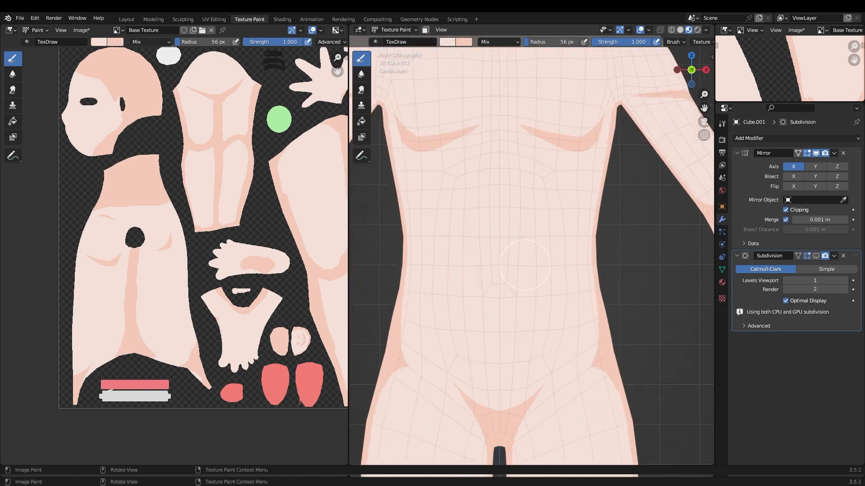
pyautogui.press('f')
pyautogui.scroll(-5, 588, 212)
pyautogui.scroll(5, 604, 270)
pyautogui.moveTo(527, 380); pyautogui.dragTo(623, 372)
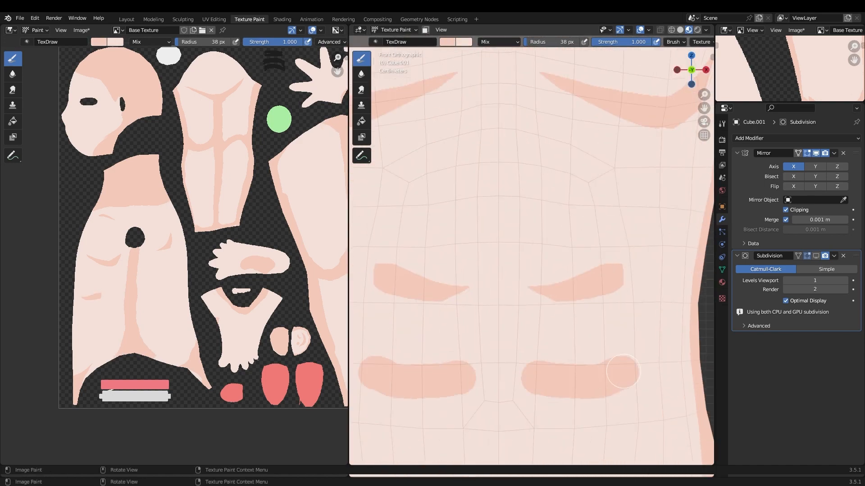
pyautogui.scroll(-2, 540, 247)
pyautogui.scroll(3, 591, 183)
# Try joining the abdominal marks with vertical peach strokes at their outer ends, and undo those strokes
pyautogui.press('x')
pyautogui.moveTo(626, 217); pyautogui.dragTo(619, 374)
pyautogui.scroll(-4, 547, 240)
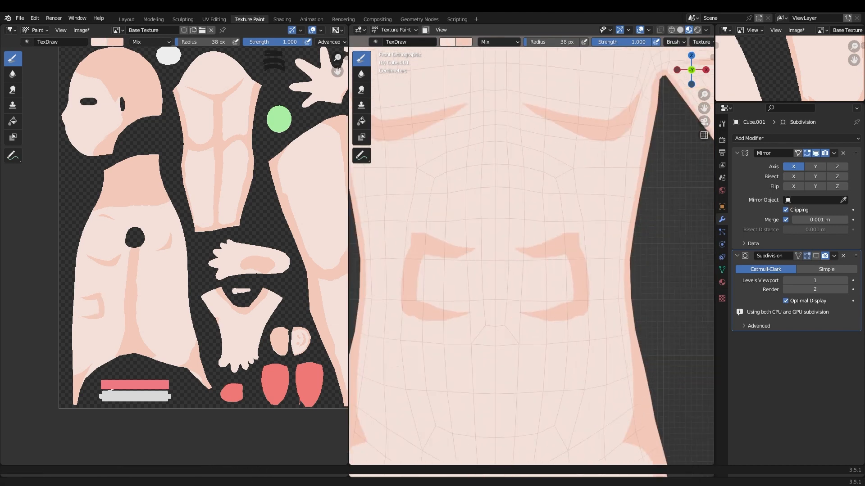
pyautogui.hotkey('ctrl', 'z')
pyautogui.hotkey('ctrl', 'z')
# Paint an arched peach shadow below the chest and a tapering center line down the abdomen
pyautogui.scroll(3, 532, 155)
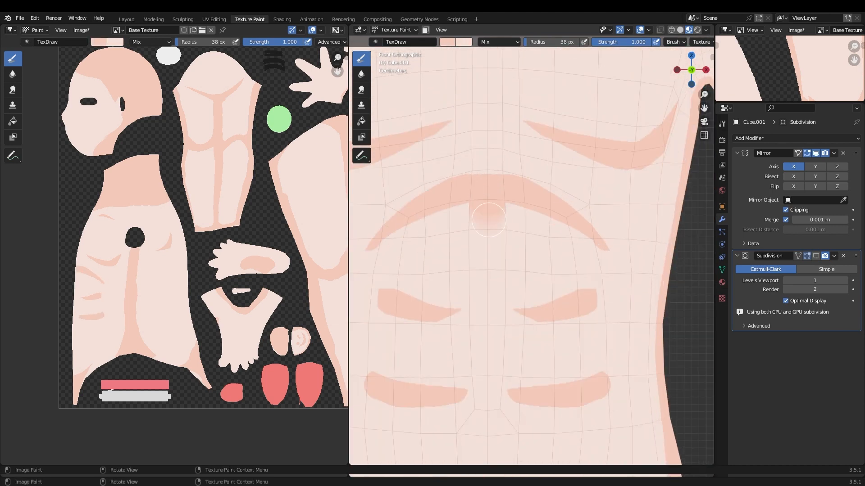
pyautogui.scroll(1, 474, 350)
pyautogui.moveTo(480, 297); pyautogui.dragTo(481, 421)
pyautogui.scroll(-2, 540, 252)
# Set the brush radius to 26 px and paint a third pair of tapered peach marks on the lower abdomen
pyautogui.moveTo(536, 252); pyautogui.dragTo(603, 252)
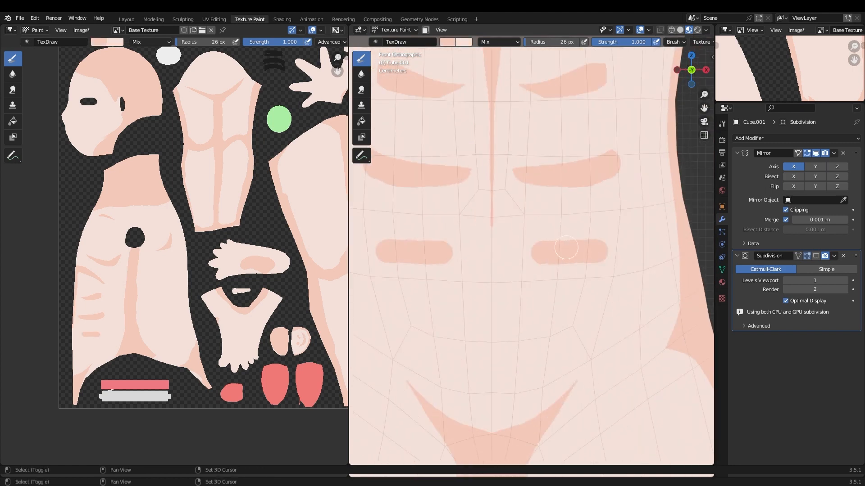
pyautogui.scroll(1, 569, 180)
pyautogui.moveTo(509, 318)
pyautogui.mouseDown()
pyautogui.moveTo(624, 297)
pyautogui.moveTo(617, 288)
pyautogui.mouseUp()
pyautogui.scroll(-1, 536, 256)
# Flare the outer ends of all three pairs of abdominal marks into pointed triangular shapes
pyautogui.scroll(1, 517, 217)
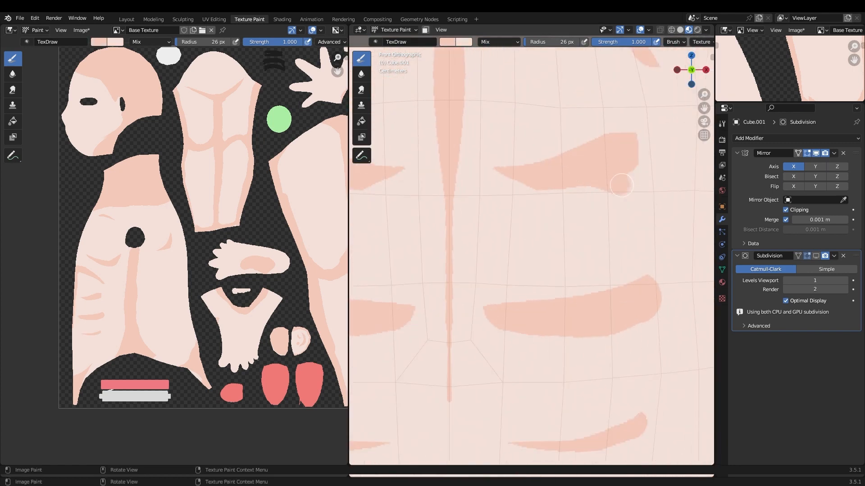
pyautogui.scroll(1, 642, 288)
pyautogui.scroll(-3, 634, 206)
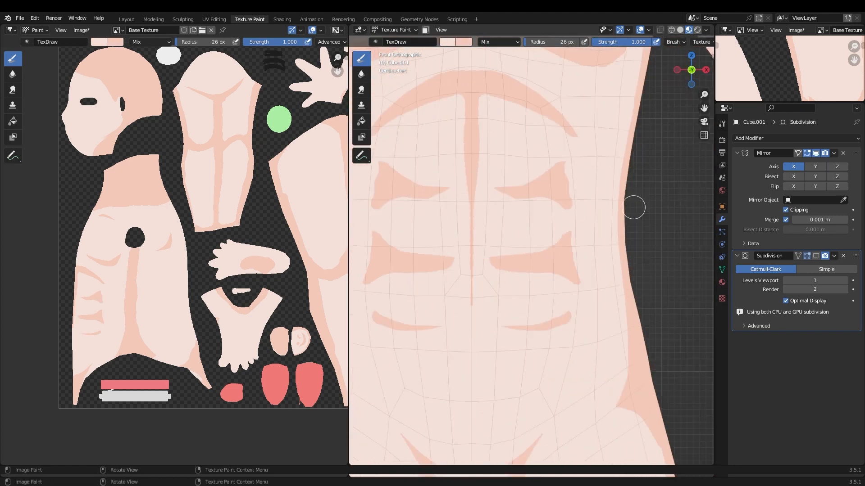
pyautogui.scroll(2, 594, 273)
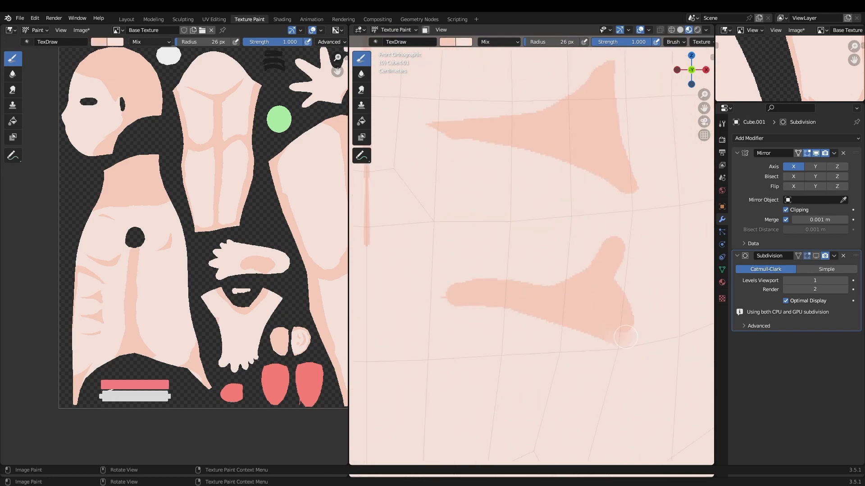
pyautogui.scroll(-3, 666, 376)
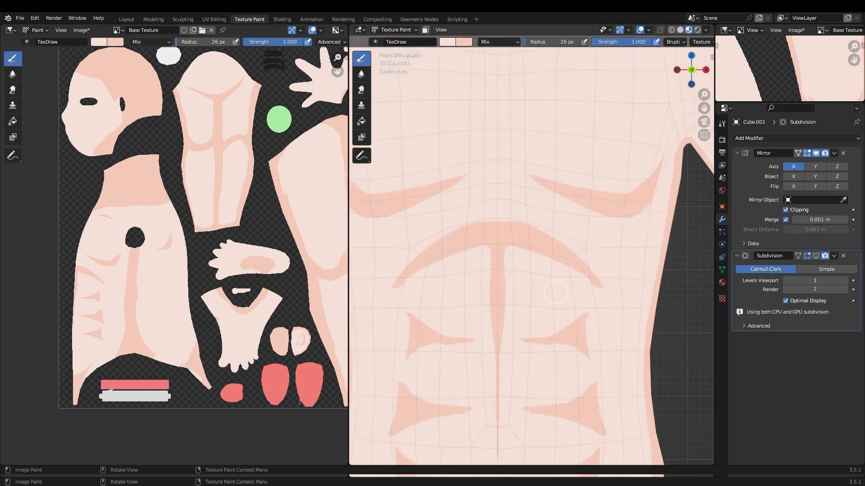
pyautogui.scroll(2, 586, 270)
pyautogui.scroll(-2, 585, 270)
# Extend the neck shadow outward along the shoulder above the collarbone, and save the base texture image
pyautogui.moveTo(477, 271)
pyautogui.mouseDown(button='middle')
pyautogui.moveTo(504, 280)
pyautogui.moveTo(478, 280)
pyautogui.mouseUp(button='middle')
pyautogui.scroll(-2, 503, 280)
pyautogui.moveTo(558, 279)
pyautogui.mouseDown(button='middle')
pyautogui.moveTo(536, 280)
pyautogui.moveTo(606, 232)
pyautogui.moveTo(653, 244)
pyautogui.mouseUp(button='middle')
pyautogui.scroll(-5, 537, 280)
pyautogui.press('x')
pyautogui.scroll(4, 606, 231)
pyautogui.scroll(7, 531, 289)
pyautogui.moveTo(581, 253)
pyautogui.mouseDown(button='middle')
pyautogui.moveTo(531, 283)
pyautogui.moveTo(525, 306)
pyautogui.mouseUp(button='middle')
pyautogui.moveTo(600, 280); pyautogui.dragTo(475, 261)
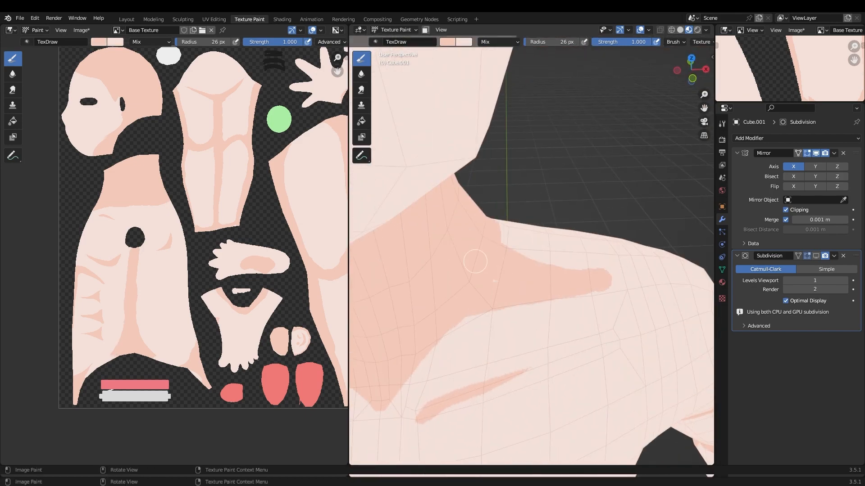
pyautogui.moveTo(637, 302); pyautogui.dragTo(563, 289, button='middle')
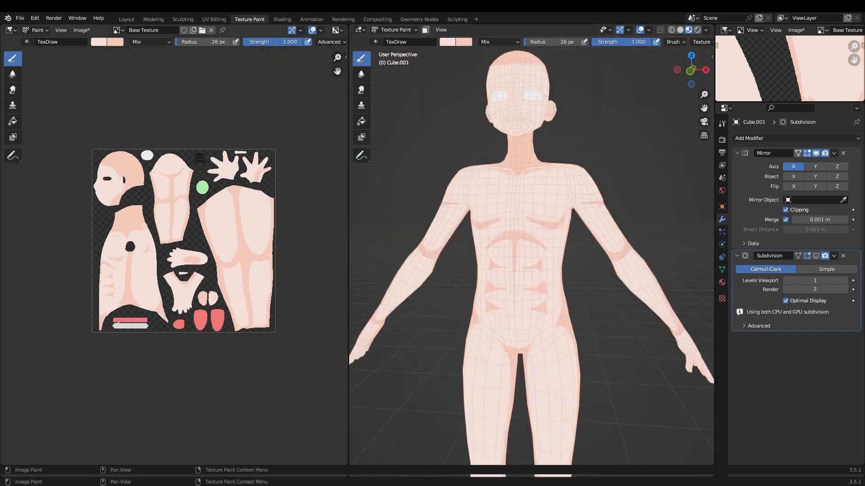
pyautogui.hotkey('alt', 's')
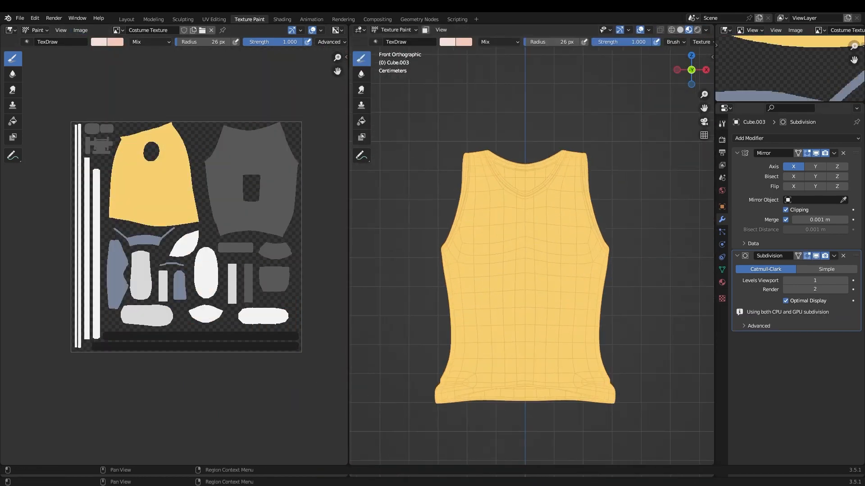
# For the tank top, set both brush colors to the palette yellow and raise one color's saturation for a deeper yellow
pyautogui.click(722, 124)
pyautogui.click(760, 320)
pyautogui.press('x')
pyautogui.click(793, 370)
pyautogui.click(760, 320)
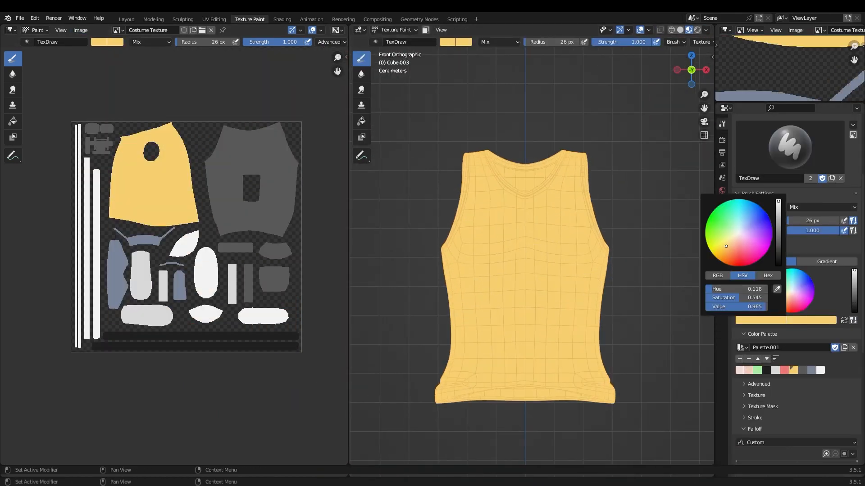
pyautogui.moveTo(740, 298); pyautogui.dragTo(761, 298)
# Set the brush radius to 43 px and paint a broad deep-yellow curve under each side of the chest, rising toward the armholes
pyautogui.scroll(2, 626, 245)
pyautogui.scroll(4, 565, 243)
pyautogui.press('f')
pyautogui.click(573, 243)
pyautogui.moveTo(525, 238); pyautogui.dragTo(633, 250)
pyautogui.keyDown('shift'); pyautogui.moveTo(634, 250); pyautogui.dragTo(550, 250, button='middle'); pyautogui.keyUp('shift')
pyautogui.moveTo(550, 249); pyautogui.dragTo(604, 191)
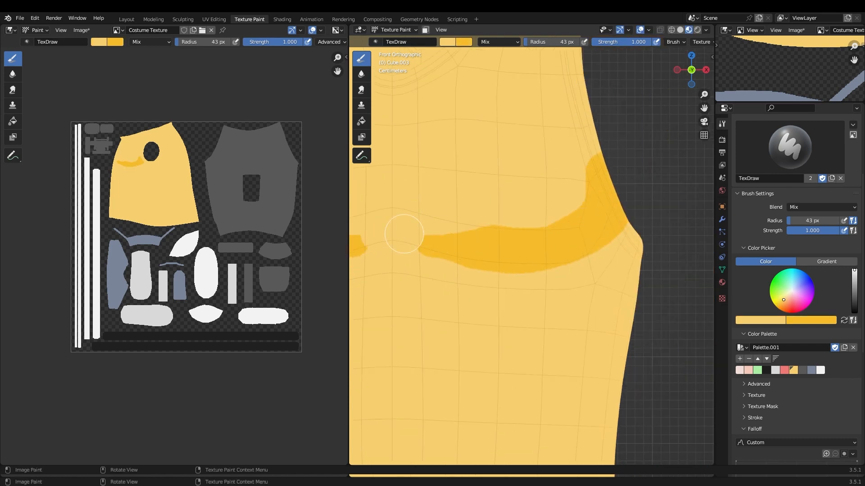
# Trim the upper and inner edges of the chest shadows with light yellow into tapered crescents
pyautogui.moveTo(517, 293)
pyautogui.mouseDown(button='middle')
pyautogui.moveTo(652, 280)
pyautogui.moveTo(624, 196)
pyautogui.mouseUp(button='middle')
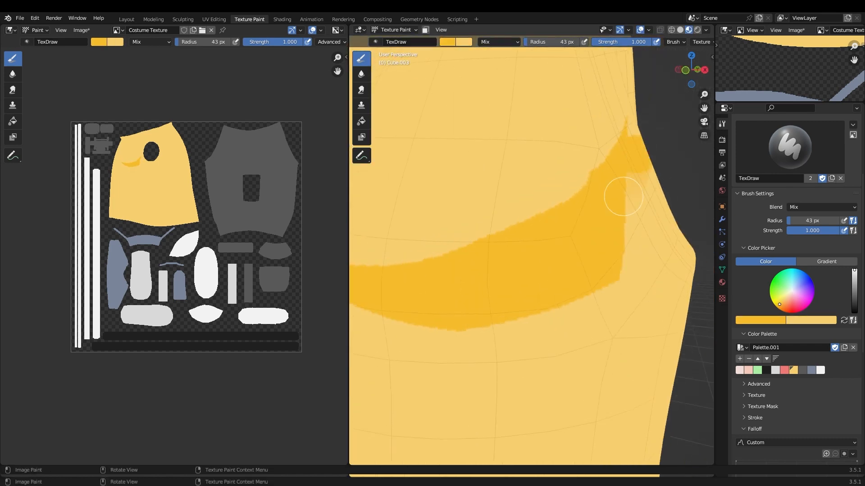
pyautogui.scroll(-1, 600, 352)
pyautogui.moveTo(601, 166); pyautogui.dragTo(394, 266)
pyautogui.scroll(-3, 450, 264)
pyautogui.press('KP_1')
pyautogui.scroll(-1, 558, 258)
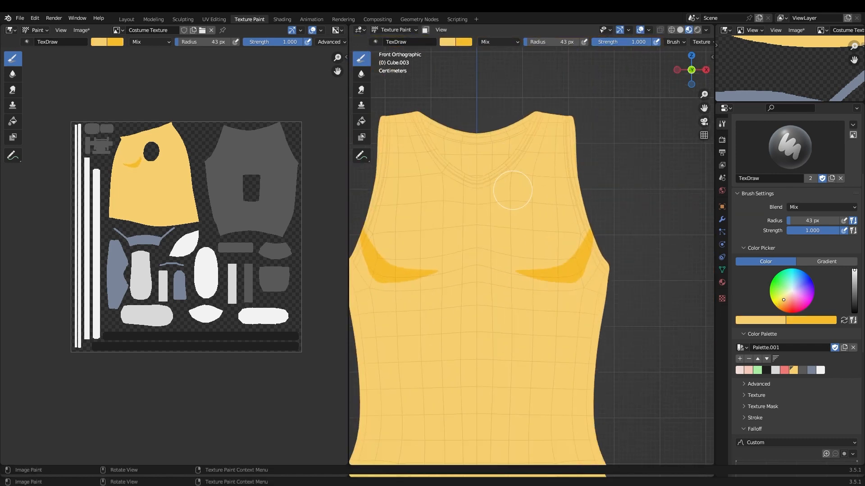
# Set the brush radius to 33 px and lengthen the inner tips of the chest shadows toward the shirt's center, keeping them pointed
pyautogui.scroll(4, 541, 289)
pyautogui.scroll(2, 541, 289)
pyautogui.press('x')
pyautogui.press('f')
pyautogui.click(536, 288)
pyautogui.moveTo(644, 272); pyautogui.dragTo(439, 275)
pyautogui.moveTo(439, 275); pyautogui.dragTo(623, 311)
pyautogui.hotkey('ctrl', 'z')
pyautogui.moveTo(640, 249); pyautogui.dragTo(423, 269)
pyautogui.scroll(-4, 604, 328)
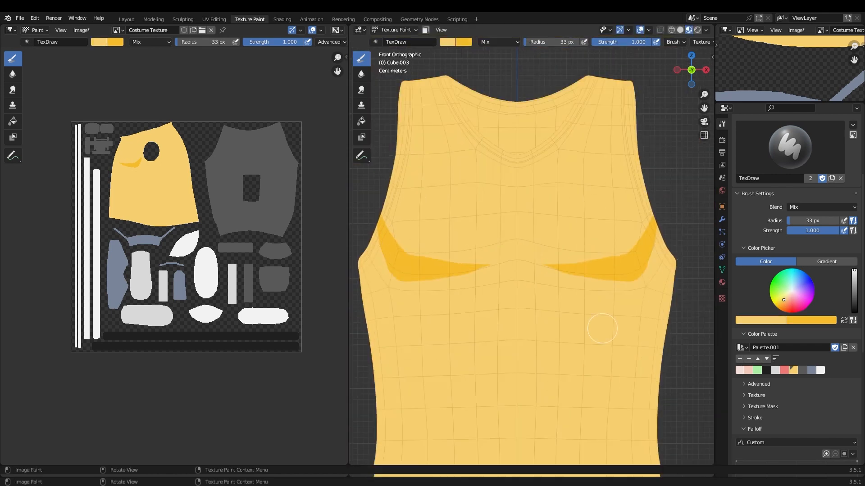
# Set the brush radius to 43 px and paint an arched deep-yellow shadow across the center just below the chest shadows
pyautogui.keyDown('shift'); pyautogui.moveTo(604, 328); pyautogui.dragTo(601, 232, button='middle'); pyautogui.keyUp('shift')
pyautogui.scroll(1, 541, 217)
pyautogui.press('f')
pyautogui.press('x')
pyautogui.moveTo(493, 174); pyautogui.dragTo(603, 213)
pyautogui.scroll(-4, 529, 284)
pyautogui.scroll(5, 512, 216)
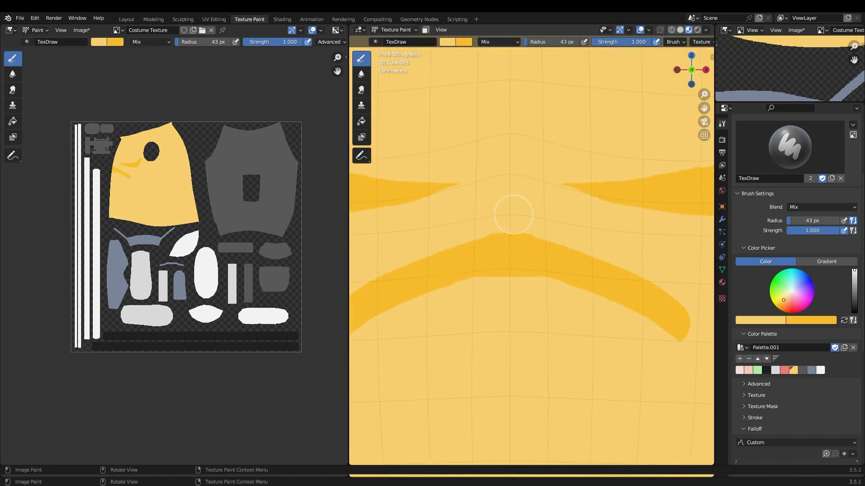
# Trim the arch below the chest with light yellow to pointed ends, and set the brush radius to 28 px
pyautogui.moveTo(512, 216); pyautogui.dragTo(694, 316)
pyautogui.scroll(-5, 521, 172)
pyautogui.scroll(2, 548, 289)
pyautogui.scroll(2, 570, 225)
pyautogui.press('f')
pyautogui.click(581, 219)
pyautogui.scroll(-7, 545, 324)
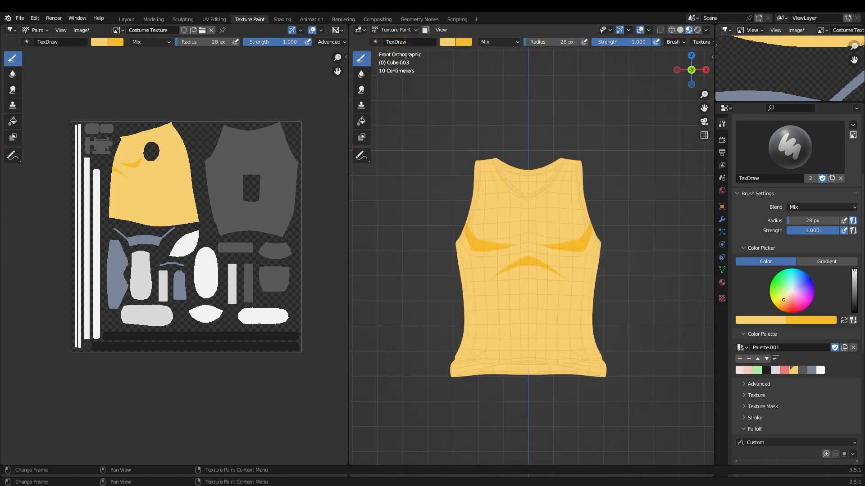
# Show the T-Pose.png image in the small reference viewer and frame the tank top's chest
pyautogui.click(822, 30)
pyautogui.click(773, 86)
pyautogui.moveTo(783, 61); pyautogui.dragTo(786, 76, button='middle')
# Paint a downward-pointing deep-yellow wedge in the center of the chest just below the neckline and trim its sides
pyautogui.scroll(4, 536, 162)
pyautogui.scroll(3, 527, 252)
pyautogui.press('x')
pyautogui.moveTo(531, 222); pyautogui.dragTo(495, 289)
pyautogui.scroll(2, 531, 266)
pyautogui.scroll(-3, 544, 164)
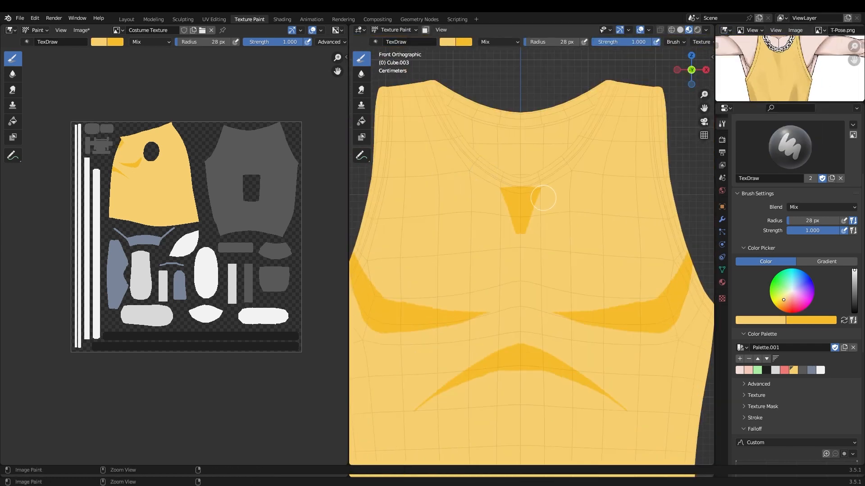
# Extend the upper corners of the central chest wedge along the neckline to form a V shape
pyautogui.scroll(3, 533, 250)
pyautogui.press('x')
pyautogui.moveTo(536, 133); pyautogui.dragTo(560, 102)
pyautogui.scroll(3, 161, 138)
pyautogui.scroll(-6, 532, 237)
pyautogui.scroll(-1, 531, 185)
pyautogui.scroll(-3, 789, 68)
pyautogui.moveTo(788, 74); pyautogui.dragTo(791, 58, button='middle')
pyautogui.keyDown('shift'); pyautogui.moveTo(532, 315); pyautogui.dragTo(532, 251, button='middle'); pyautogui.keyUp('shift')
pyautogui.scroll(4, 530, 251)
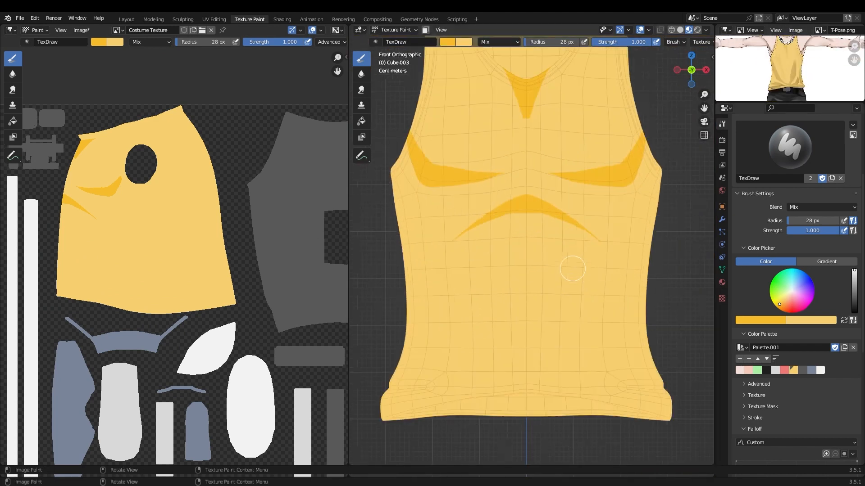
pyautogui.moveTo(616, 231); pyautogui.dragTo(582, 348)
pyautogui.press('x')
pyautogui.moveTo(592, 212); pyautogui.dragTo(579, 285)
pyautogui.scroll(1, 541, 315)
pyautogui.moveTo(635, 203); pyautogui.dragTo(590, 363)
pyautogui.hotkey('ctrl', 'z')
pyautogui.hotkey('ctrl', 'z')
pyautogui.hotkey('ctrl', 'z')
pyautogui.hotkey('ctrl', 'z')
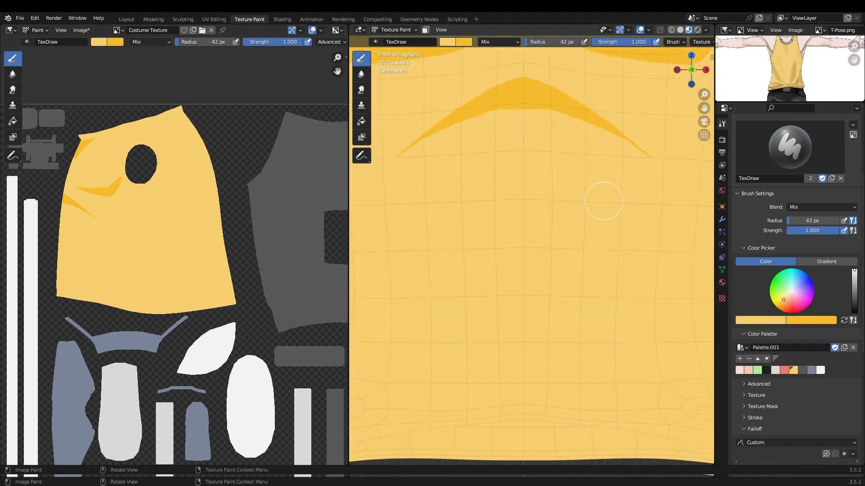
# Shorten both ends of the arched shadow below the chest with light yellow
pyautogui.keyDown('shift'); pyautogui.moveTo(606, 198); pyautogui.dragTo(598, 297, button='middle'); pyautogui.keyUp('shift')
pyautogui.moveTo(599, 225); pyautogui.dragTo(563, 185)
pyautogui.scroll(-1, 518, 225)
pyautogui.keyDown('shift'); pyautogui.moveTo(523, 270); pyautogui.dragTo(523, 211, button='middle'); pyautogui.keyUp('shift')
# Paint a pair of long deep-yellow folds down the lower front, converging toward the hem, and trim their inner edges
pyautogui.press('x')
pyautogui.moveTo(585, 226)
pyautogui.mouseDown()
pyautogui.moveTo(566, 348)
pyautogui.moveTo(593, 225)
pyautogui.mouseUp()
pyautogui.scroll(1, 581, 253)
pyautogui.press('x')
pyautogui.moveTo(583, 166); pyautogui.dragTo(515, 390)
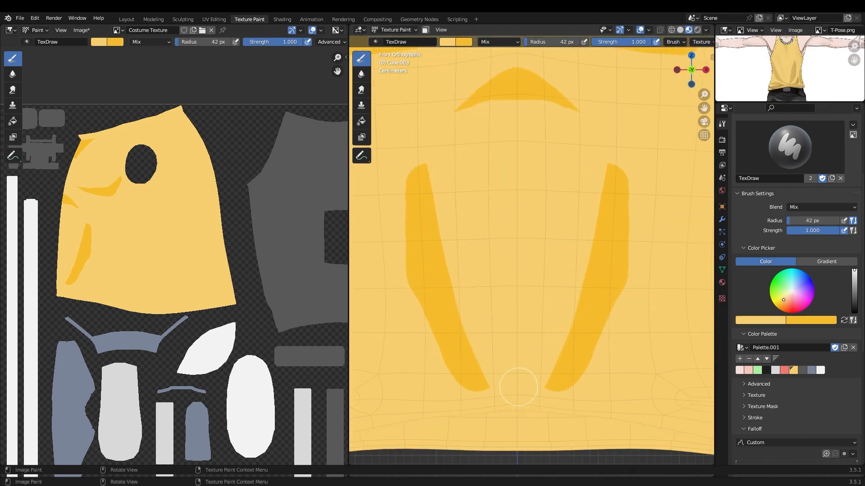
# Trim the outer and inner edges of the two lower-front folds so they taper to points at both ends
pyautogui.keyDown('shift'); pyautogui.moveTo(531, 316); pyautogui.dragTo(532, 303, button='middle'); pyautogui.keyUp('shift')
pyautogui.moveTo(630, 157); pyautogui.dragTo(632, 288)
pyautogui.moveTo(569, 365); pyautogui.dragTo(633, 297)
pyautogui.moveTo(586, 180); pyautogui.dragTo(533, 358)
pyautogui.scroll(-3, 561, 349)
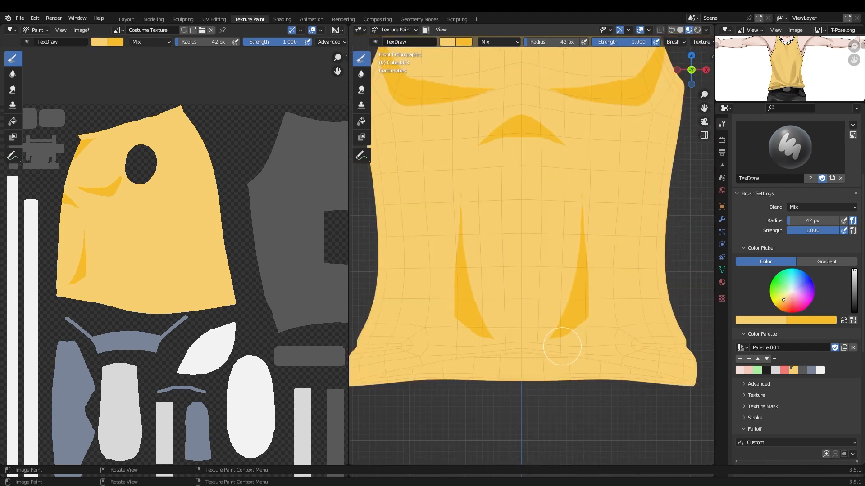
# Paint a thin deep-yellow shadow along the front hem that rises to a low peak at the center, using a 33 px brush
pyautogui.moveTo(562, 349); pyautogui.dragTo(540, 333, button='middle')
pyautogui.scroll(4, 540, 333)
pyautogui.keyDown('shift'); pyautogui.moveTo(518, 360); pyautogui.dragTo(585, 270, button='middle'); pyautogui.keyUp('shift')
pyautogui.press('x')
pyautogui.moveTo(450, 308); pyautogui.dragTo(623, 350)
pyautogui.moveTo(623, 350); pyautogui.dragTo(567, 324, button='middle')
pyautogui.moveTo(550, 320); pyautogui.dragTo(689, 365)
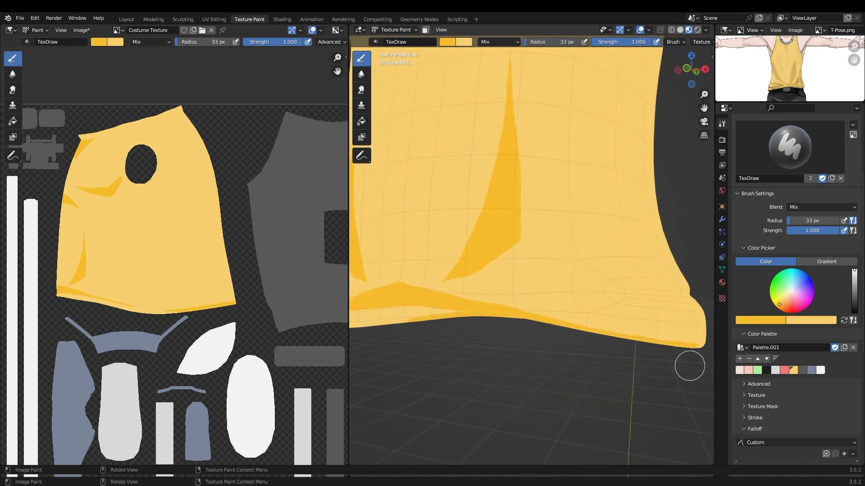
# Paint a small pointed wrinkle at each front corner above the hem and trim it with light yellow
pyautogui.scroll(3, 631, 333)
pyautogui.moveTo(450, 352); pyautogui.dragTo(631, 305)
pyautogui.scroll(-1, 653, 279)
pyautogui.press('x')
pyautogui.moveTo(518, 331)
pyautogui.mouseDown()
pyautogui.moveTo(660, 255)
pyautogui.moveTo(541, 270)
pyautogui.mouseUp()
# Paint a long curved fold around each side of the tank top just above the hem
pyautogui.moveTo(540, 270)
pyautogui.mouseDown(button='middle')
pyautogui.moveTo(559, 270)
pyautogui.moveTo(572, 313)
pyautogui.moveTo(602, 351)
pyautogui.moveTo(560, 303)
pyautogui.mouseUp(button='middle')
pyautogui.press('x')
pyautogui.moveTo(432, 288); pyautogui.dragTo(572, 305)
pyautogui.moveTo(572, 304); pyautogui.dragTo(495, 309, button='middle')
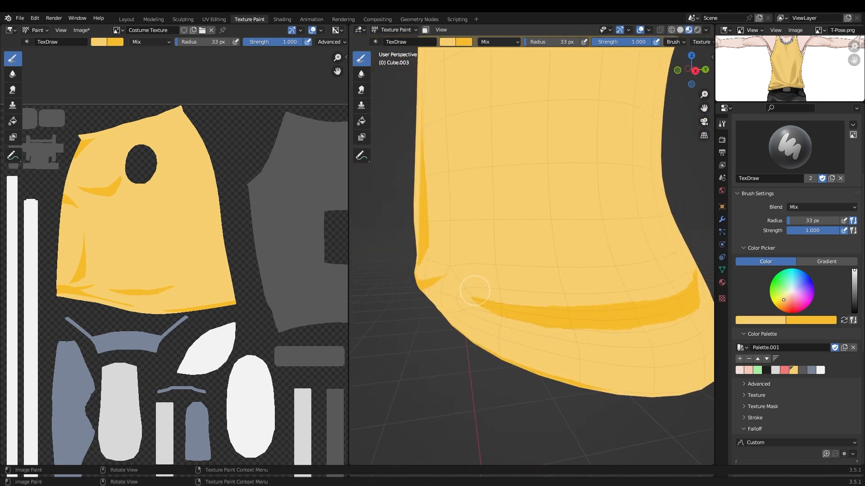
# Paint a pair of diagonal deep-yellow shoulder-blade shadows on the upper back with a 39 px brush
pyautogui.scroll(-4, 663, 272)
pyautogui.moveTo(664, 272); pyautogui.dragTo(530, 253, button='middle')
pyautogui.press('x')
pyautogui.moveTo(472, 261); pyautogui.dragTo(550, 201)
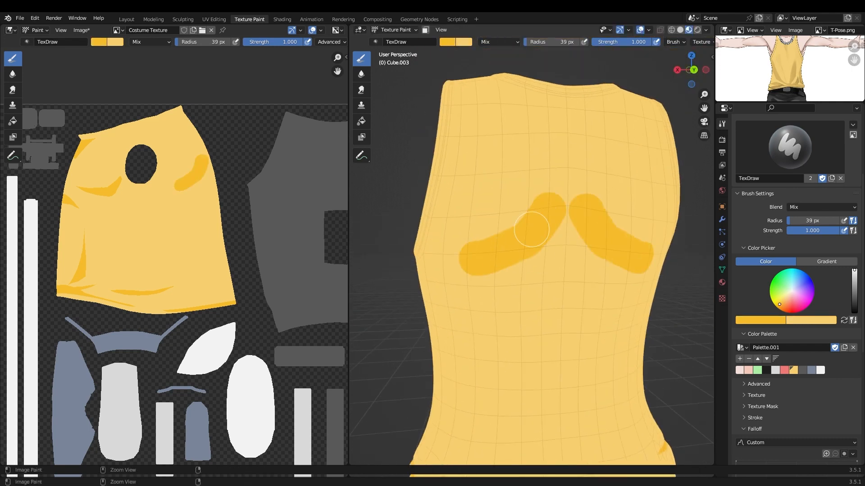
# Set the brush radius to 30 px and trim the shoulder-blade shadows with light yellow into slim pointed shapes
pyautogui.press('x')
pyautogui.moveTo(535, 231); pyautogui.dragTo(572, 239, button='middle')
pyautogui.moveTo(599, 230); pyautogui.dragTo(519, 285)
pyautogui.hotkey('ctrl', 'z')
pyautogui.press('x')
pyautogui.scroll(1, 548, 214)
pyautogui.press('f')
pyautogui.click(546, 198)
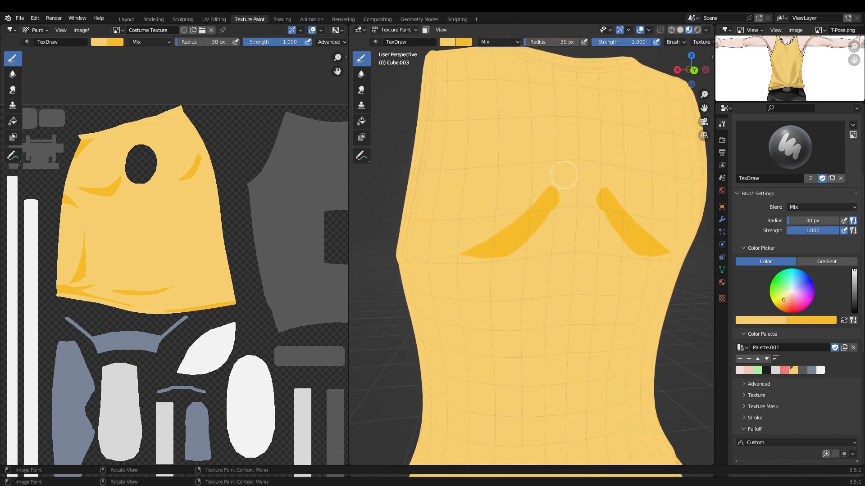
pyautogui.moveTo(563, 174); pyautogui.dragTo(562, 204)
pyautogui.scroll(-3, 540, 239)
# Set the brush radius to 49 px and paint a horizontal deep-yellow band across the lower back, trimming its lower edge
pyautogui.press('x')
pyautogui.press('f')
pyautogui.moveTo(550, 266); pyautogui.dragTo(523, 286)
pyautogui.press('x')
pyautogui.moveTo(540, 360); pyautogui.dragTo(498, 363)
pyautogui.moveTo(478, 297); pyautogui.dragTo(527, 294)
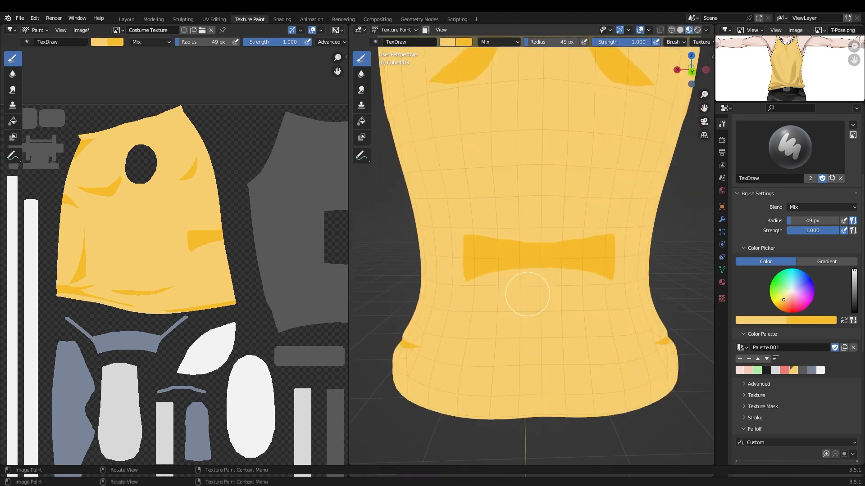
# Widen and thicken the lower-back band toward both sides, and trim its lower edge with light yellow
pyautogui.press('x')
pyautogui.scroll(1, 527, 295)
pyautogui.moveTo(535, 252); pyautogui.dragTo(446, 242)
pyautogui.moveTo(531, 275); pyautogui.dragTo(448, 310)
pyautogui.moveTo(455, 302); pyautogui.dragTo(471, 302, button='middle')
pyautogui.moveTo(454, 347); pyautogui.dragTo(558, 311)
pyautogui.scroll(-5, 531, 306)
pyautogui.moveTo(509, 300)
pyautogui.mouseDown(button='middle')
pyautogui.moveTo(552, 299)
pyautogui.moveTo(527, 306)
pyautogui.mouseUp(button='middle')
pyautogui.scroll(3, 540, 329)
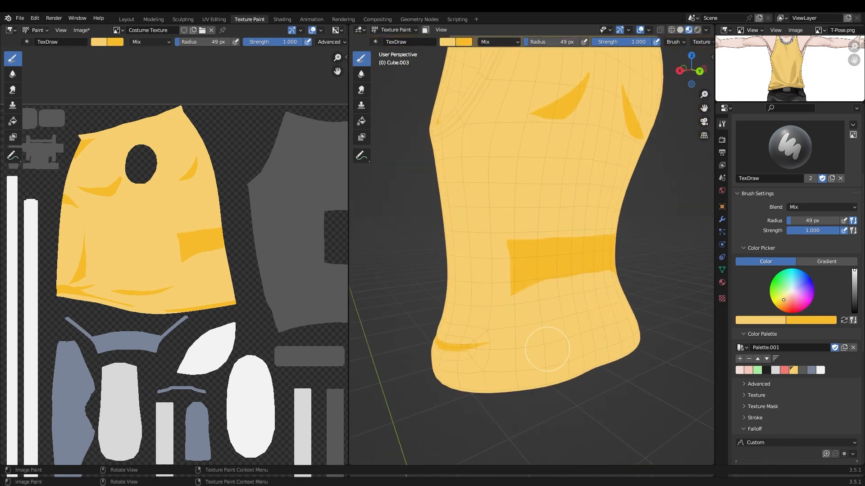
# Paint a broad deep-yellow shadow along the back hem and vertical folds beneath the lower-back band
pyautogui.moveTo(458, 315); pyautogui.dragTo(641, 293)
pyautogui.scroll(-3, 631, 293)
pyautogui.moveTo(651, 289)
pyautogui.mouseDown(button='middle')
pyautogui.moveTo(531, 311)
pyautogui.moveTo(635, 317)
pyautogui.moveTo(585, 271)
pyautogui.mouseUp(button='middle')
pyautogui.scroll(3, 586, 253)
pyautogui.moveTo(579, 198); pyautogui.dragTo(642, 212)
pyautogui.scroll(-4, 642, 212)
pyautogui.moveTo(642, 212); pyautogui.dragTo(581, 253, button='middle')
pyautogui.moveTo(509, 247); pyautogui.dragTo(576, 274)
# Paint deep-yellow shadows under the armholes and across the full width of the shoulder straps
pyautogui.moveTo(577, 270); pyautogui.dragTo(558, 135, button='middle')
pyautogui.scroll(2, 519, 173)
pyautogui.scroll(3, 558, 131)
pyautogui.moveTo(523, 112); pyautogui.dragTo(500, 101)
pyautogui.moveTo(500, 101); pyautogui.dragTo(572, 181, button='middle')
pyautogui.moveTo(590, 157); pyautogui.dragTo(569, 174)
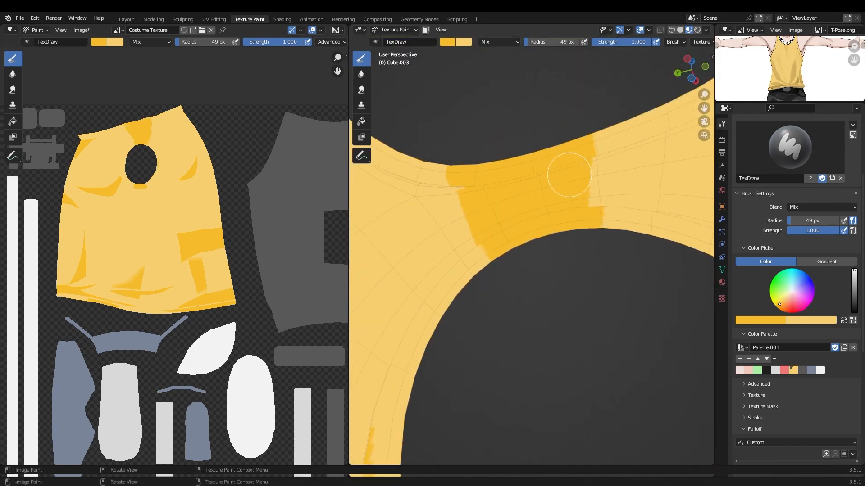
# Taper the outer ends of the back hem shadow with light yellow
pyautogui.scroll(-3, 570, 174)
pyautogui.moveTo(569, 173)
pyautogui.mouseDown(button='middle')
pyautogui.moveTo(550, 244)
pyautogui.moveTo(594, 200)
pyautogui.moveTo(631, 262)
pyautogui.mouseUp(button='middle')
pyautogui.scroll(-4, 595, 201)
pyautogui.scroll(4, 631, 263)
pyautogui.moveTo(622, 405)
pyautogui.keyDown('shift'); pyautogui.mouseDown(button='middle')
pyautogui.moveTo(613, 261)
pyautogui.moveTo(530, 253)
pyautogui.mouseUp(button='middle'); pyautogui.keyUp('shift')
pyautogui.press('x')
pyautogui.moveTo(652, 303); pyautogui.dragTo(558, 297)
pyautogui.scroll(-3, 595, 199)
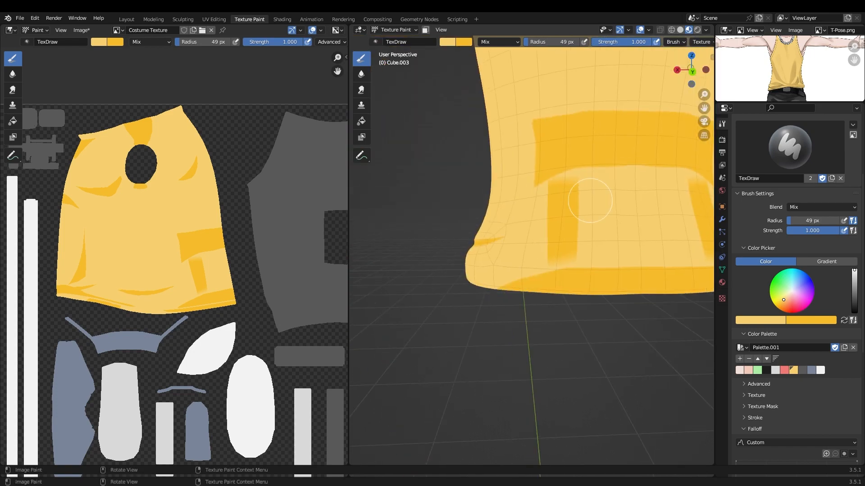
# Paint over the vertical folds beneath the lower-back band with light yellow
pyautogui.moveTo(594, 199); pyautogui.dragTo(565, 257)
pyautogui.scroll(-4, 500, 289)
pyautogui.moveTo(500, 289); pyautogui.dragTo(559, 253, button='middle')
pyautogui.scroll(4, 559, 225)
pyautogui.moveTo(554, 216); pyautogui.dragTo(585, 234)
pyautogui.moveTo(585, 234)
pyautogui.mouseDown(button='middle')
pyautogui.moveTo(540, 216)
pyautogui.moveTo(506, 255)
pyautogui.moveTo(527, 194)
pyautogui.moveTo(597, 239)
pyautogui.mouseUp(button='middle')
# Save the costume texture image, bring the whole character back into view, and select the pants
pyautogui.scroll(-5, 505, 255)
pyautogui.scroll(1, 153, 198)
pyautogui.click(82, 30)
pyautogui.click(92, 115)
pyautogui.press('KP_Divide')
pyautogui.click(499, 270)
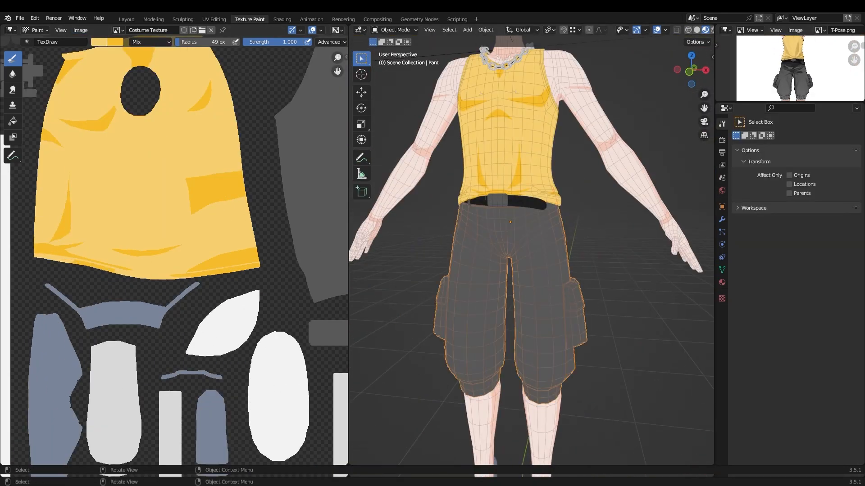
# Isolate the pants in Texture Paint mode from the front and pick the pants' grey from the palette
pyautogui.press('KP_Divide')
pyautogui.click(394, 30)
pyautogui.click(396, 87)
pyautogui.click(820, 31)
pyautogui.click(745, 86)
pyautogui.press('KP_1')
pyautogui.scroll(-4, 797, 280)
pyautogui.click(802, 406)
pyautogui.scroll(4, 532, 248)
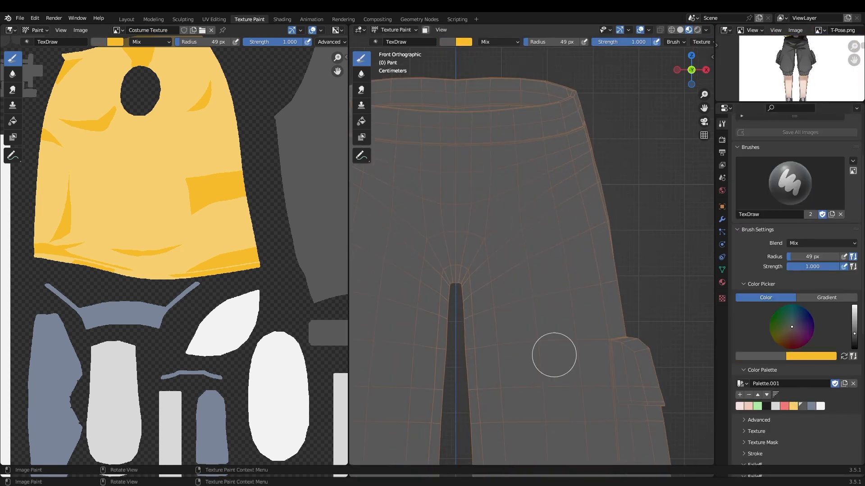
# Pick the pants' grey for the other brush colour too and darken it to a bluish grey with value 0.247
pyautogui.keyDown('shift'); pyautogui.moveTo(554, 356); pyautogui.dragTo(554, 315, button='middle'); pyautogui.keyUp('shift')
pyautogui.moveTo(554, 298); pyautogui.dragTo(547, 262)
pyautogui.press('x')
pyautogui.scroll(2, 531, 293)
pyautogui.click(803, 406)
pyautogui.click(761, 356)
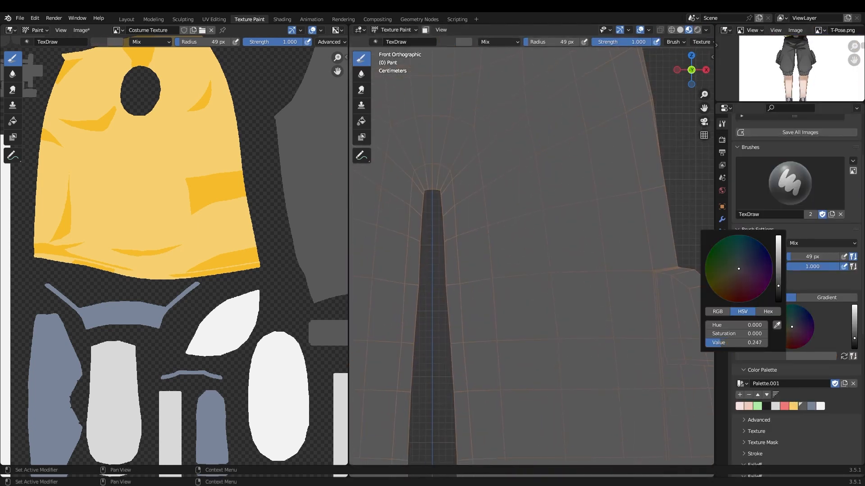
pyautogui.click(740, 264)
# Paint dark grey shadow folds radiating diagonally from the crotch on the front of the pants
pyautogui.keyDown('shift'); pyautogui.moveTo(490, 178); pyautogui.dragTo(562, 352, button='middle'); pyautogui.keyUp('shift')
pyautogui.scroll(1, 568, 325)
pyautogui.keyDown('shift'); pyautogui.moveTo(540, 321); pyautogui.dragTo(514, 270, button='middle'); pyautogui.keyUp('shift')
pyautogui.scroll(1, 513, 289)
pyautogui.moveTo(513, 311); pyautogui.dragTo(597, 362)
# Trim the front crotch folds into sharp points with the base grey
pyautogui.press('x')
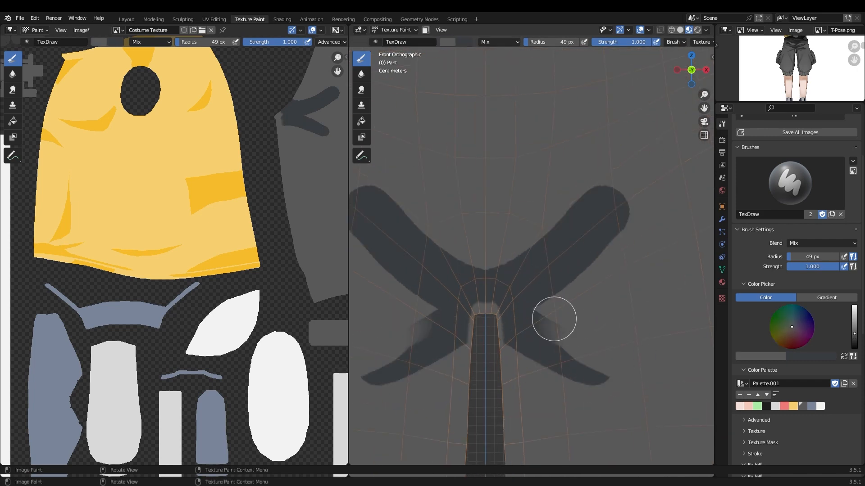
pyautogui.moveTo(554, 320); pyautogui.dragTo(550, 318)
pyautogui.moveTo(550, 319); pyautogui.dragTo(579, 307, button='middle')
pyautogui.moveTo(531, 288); pyautogui.dragTo(620, 162)
pyautogui.moveTo(558, 191); pyautogui.dragTo(455, 242)
pyautogui.moveTo(502, 216); pyautogui.dragTo(495, 158, button='middle')
pyautogui.scroll(2, 559, 230)
pyautogui.scroll(3, 539, 315)
pyautogui.moveTo(538, 314); pyautogui.dragTo(581, 307, button='middle')
# Toggle the Mirror modifier's viewport display and paint a broad dark grey shadow across the back of the crotch
pyautogui.click(722, 219)
pyautogui.moveTo(631, 270)
pyautogui.mouseDown(button='middle')
pyautogui.moveTo(661, 241)
pyautogui.moveTo(426, 223)
pyautogui.moveTo(438, 266)
pyautogui.mouseUp(button='middle')
pyautogui.click(816, 153)
pyautogui.keyDown('shift'); pyautogui.moveTo(597, 225); pyautogui.dragTo(587, 265, button='middle'); pyautogui.keyUp('shift')
pyautogui.press('x')
pyautogui.moveTo(588, 190); pyautogui.dragTo(511, 284)
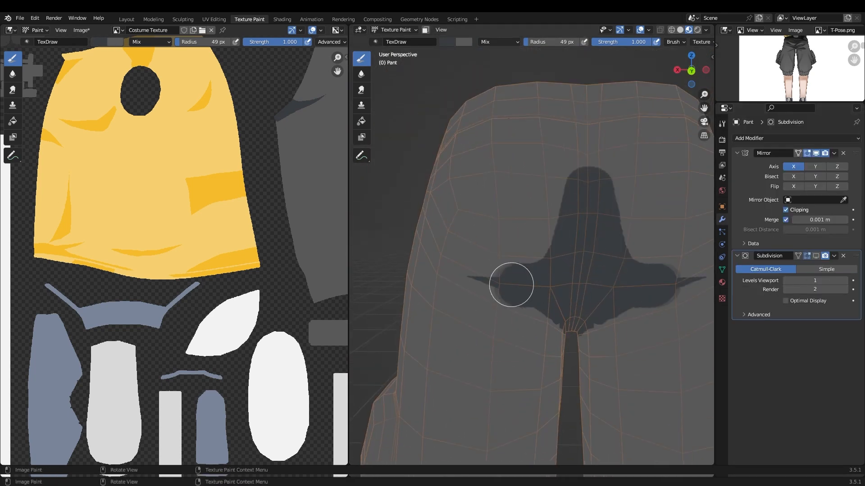
# Taper the sideways arms of the back crotch shadow with the base grey
pyautogui.moveTo(542, 224); pyautogui.dragTo(538, 175, button='middle')
pyautogui.moveTo(434, 288); pyautogui.dragTo(537, 361)
pyautogui.moveTo(536, 293); pyautogui.dragTo(540, 356, button='middle')
pyautogui.moveTo(491, 279); pyautogui.dragTo(544, 190)
# Extend the back shadow up the centre seam and shape its flanks into pointed sides over the seat
pyautogui.press('x')
pyautogui.moveTo(516, 214); pyautogui.dragTo(516, 355)
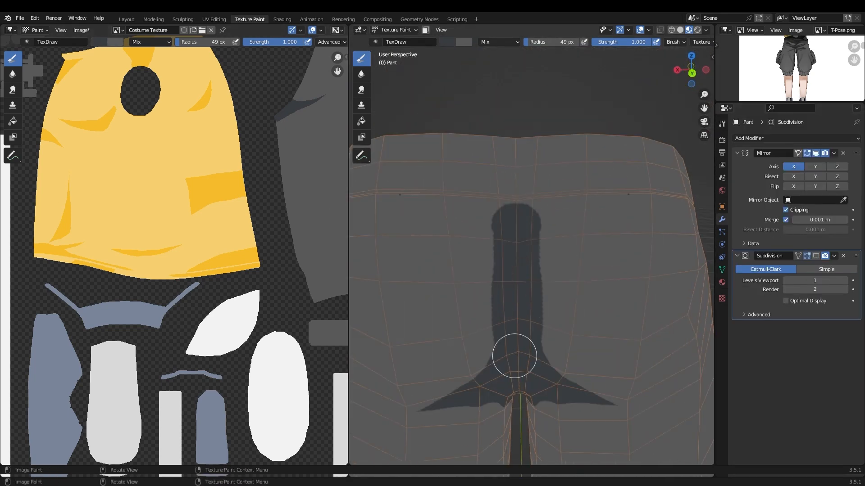
pyautogui.moveTo(516, 355); pyautogui.dragTo(536, 311, button='middle')
pyautogui.moveTo(541, 338); pyautogui.dragTo(431, 339)
pyautogui.moveTo(474, 286)
pyautogui.mouseDown(button='middle')
pyautogui.moveTo(513, 328)
pyautogui.moveTo(478, 270)
pyautogui.mouseUp(button='middle')
pyautogui.moveTo(455, 311); pyautogui.dragTo(404, 288)
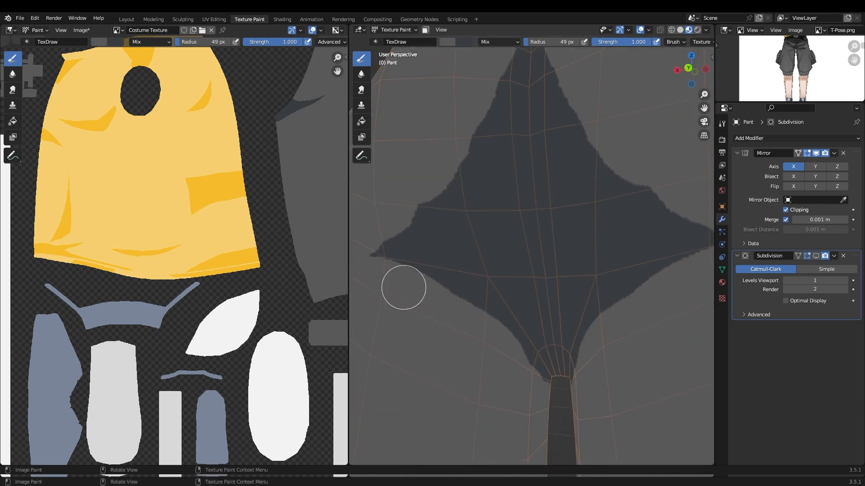
# Paint dark folds from the crotch along the inner thigh and sharpen their tips with the base grey
pyautogui.moveTo(404, 288); pyautogui.dragTo(509, 225, button='middle')
pyautogui.scroll(-4, 641, 245)
pyautogui.moveTo(450, 216)
pyautogui.mouseDown(button='middle')
pyautogui.moveTo(641, 246)
pyautogui.moveTo(586, 216)
pyautogui.mouseUp(button='middle')
pyautogui.scroll(6, 641, 246)
pyautogui.moveTo(505, 279); pyautogui.dragTo(442, 254, button='middle')
pyautogui.press('x')
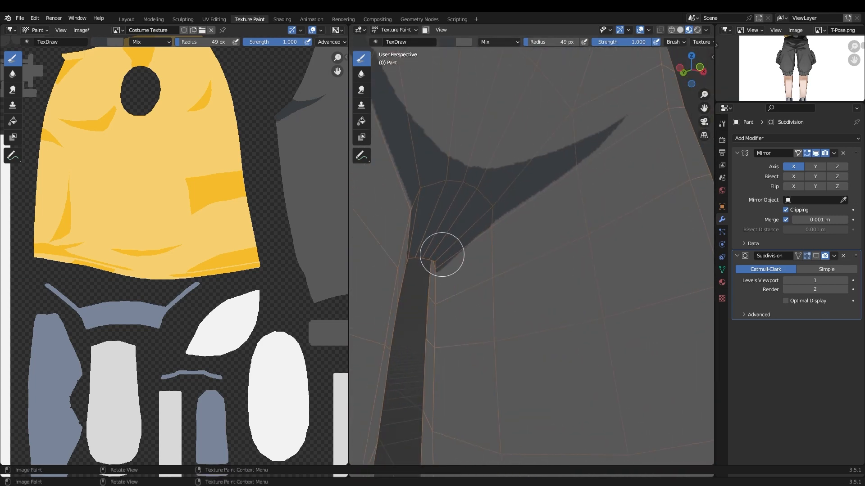
pyautogui.moveTo(490, 290); pyautogui.dragTo(635, 277, button='middle')
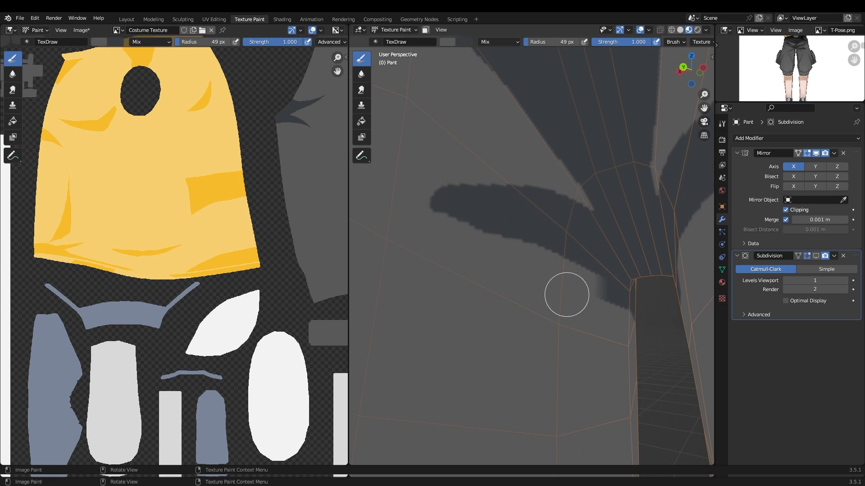
pyautogui.moveTo(566, 295)
pyautogui.mouseDown(button='middle')
pyautogui.moveTo(628, 228)
pyautogui.moveTo(581, 245)
pyautogui.moveTo(558, 170)
pyautogui.moveTo(481, 248)
pyautogui.moveTo(546, 189)
pyautogui.moveTo(547, 231)
pyautogui.moveTo(448, 386)
pyautogui.moveTo(501, 284)
pyautogui.mouseUp(button='middle')
pyautogui.press('x')
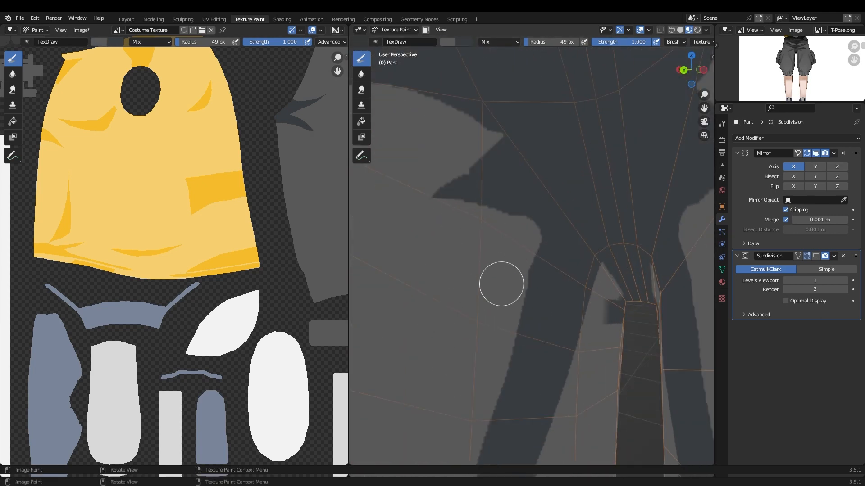
# Paint a dark shadow wedge down the inner lower leg and taper its ends with the base grey
pyautogui.press('x')
pyautogui.moveTo(537, 349)
pyautogui.mouseDown(button='middle')
pyautogui.moveTo(517, 177)
pyautogui.moveTo(490, 187)
pyautogui.moveTo(421, 249)
pyautogui.moveTo(659, 314)
pyautogui.moveTo(576, 245)
pyautogui.moveTo(661, 241)
pyautogui.moveTo(486, 318)
pyautogui.moveTo(560, 199)
pyautogui.mouseUp(button='middle')
pyautogui.press('x')
pyautogui.moveTo(577, 182); pyautogui.dragTo(484, 302)
pyautogui.press('x')
pyautogui.moveTo(629, 128)
pyautogui.mouseDown(button='middle')
pyautogui.moveTo(602, 126)
pyautogui.moveTo(502, 241)
pyautogui.mouseUp(button='middle')
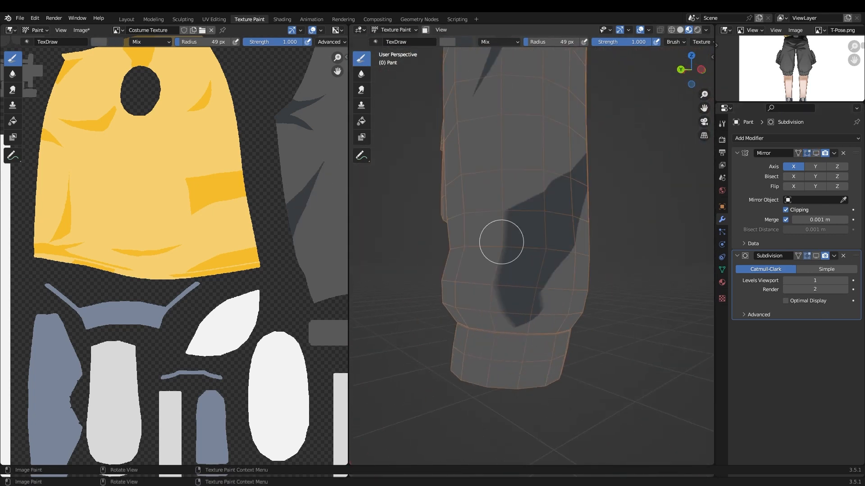
pyautogui.moveTo(501, 242); pyautogui.dragTo(500, 311)
pyautogui.moveTo(500, 311)
pyautogui.mouseDown(button='middle')
pyautogui.moveTo(498, 351)
pyautogui.moveTo(434, 298)
pyautogui.mouseUp(button='middle')
# Toggle the Mirror modifier's viewport display and paint a thin diagonal fold beside the lower end of the side pocket
pyautogui.press('KP_1')
pyautogui.click(815, 153)
pyautogui.keyDown('shift'); pyautogui.moveTo(595, 284); pyautogui.dragTo(529, 252, button='middle'); pyautogui.keyUp('shift')
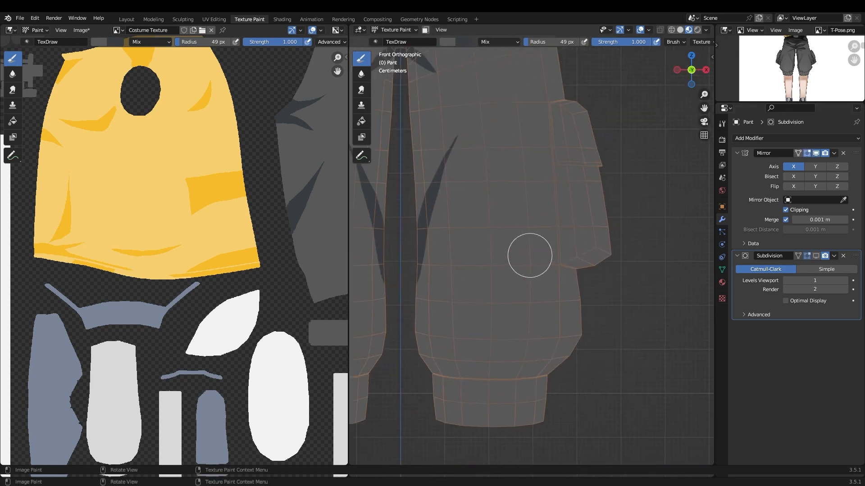
pyautogui.scroll(4, 549, 250)
pyautogui.scroll(5, 808, 65)
pyautogui.scroll(-2, 599, 343)
pyautogui.press('x')
pyautogui.moveTo(592, 315); pyautogui.dragTo(547, 200)
pyautogui.scroll(2, 546, 351)
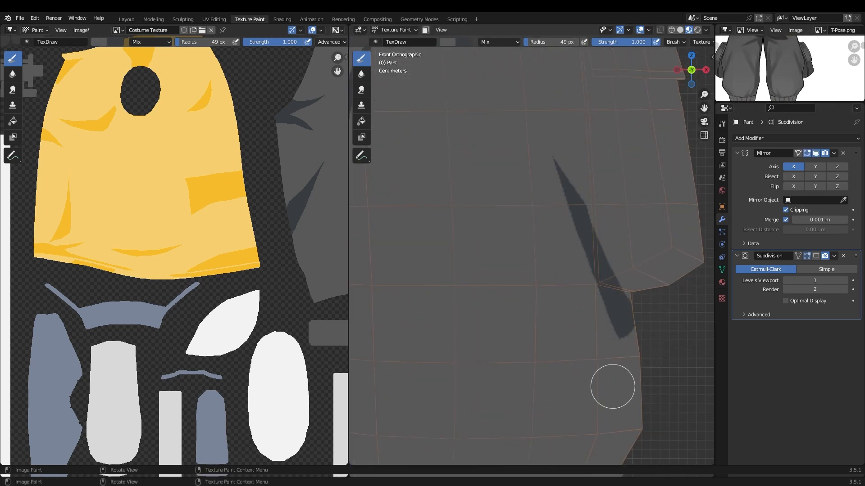
# Paint dark shadows around the underside of the side pocket and across the top of its flap
pyautogui.moveTo(619, 335)
pyautogui.mouseDown(button='middle')
pyautogui.moveTo(598, 336)
pyautogui.moveTo(531, 265)
pyautogui.moveTo(604, 236)
pyautogui.moveTo(494, 295)
pyautogui.moveTo(568, 296)
pyautogui.mouseUp(button='middle')
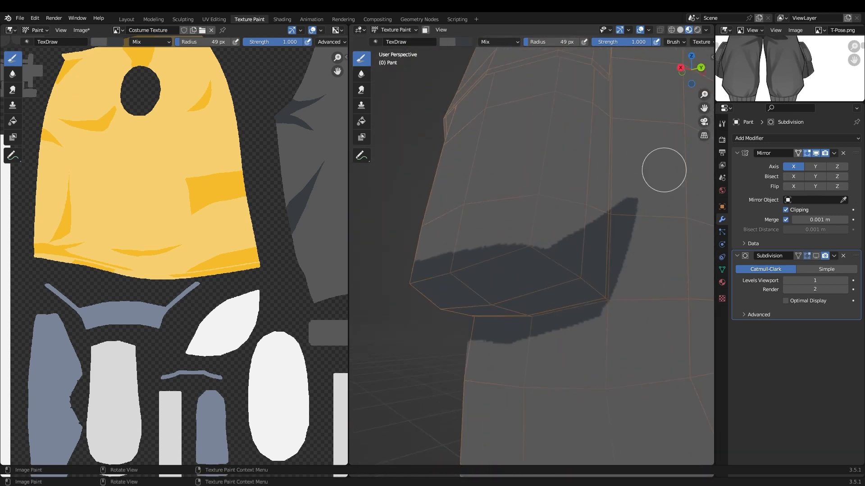
pyautogui.moveTo(664, 170)
pyautogui.mouseDown(button='middle')
pyautogui.moveTo(589, 242)
pyautogui.moveTo(533, 349)
pyautogui.moveTo(546, 260)
pyautogui.moveTo(541, 170)
pyautogui.moveTo(481, 272)
pyautogui.moveTo(498, 242)
pyautogui.mouseUp(button='middle')
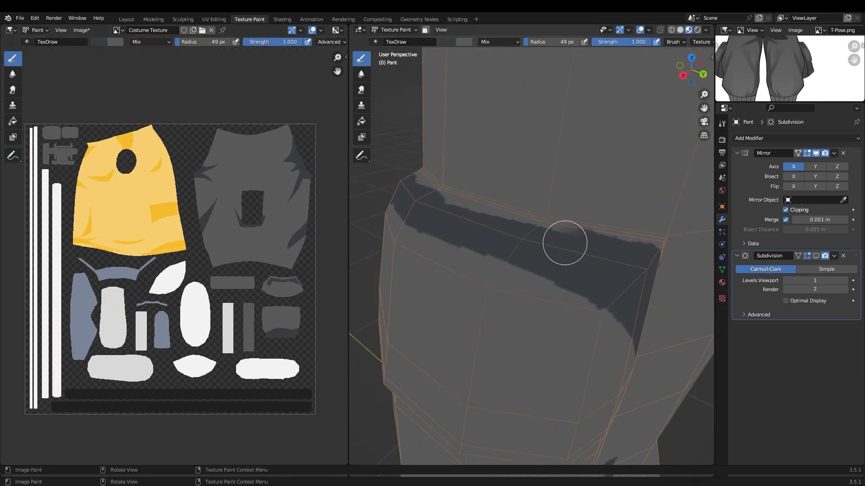
pyautogui.moveTo(565, 244); pyautogui.dragTo(536, 237, button='middle')
pyautogui.moveTo(486, 376)
pyautogui.mouseDown(button='middle')
pyautogui.moveTo(565, 234)
pyautogui.moveTo(601, 297)
pyautogui.moveTo(469, 257)
pyautogui.moveTo(468, 301)
pyautogui.moveTo(616, 272)
pyautogui.moveTo(618, 298)
pyautogui.moveTo(506, 235)
pyautogui.mouseUp(button='middle')
pyautogui.scroll(-8, 505, 235)
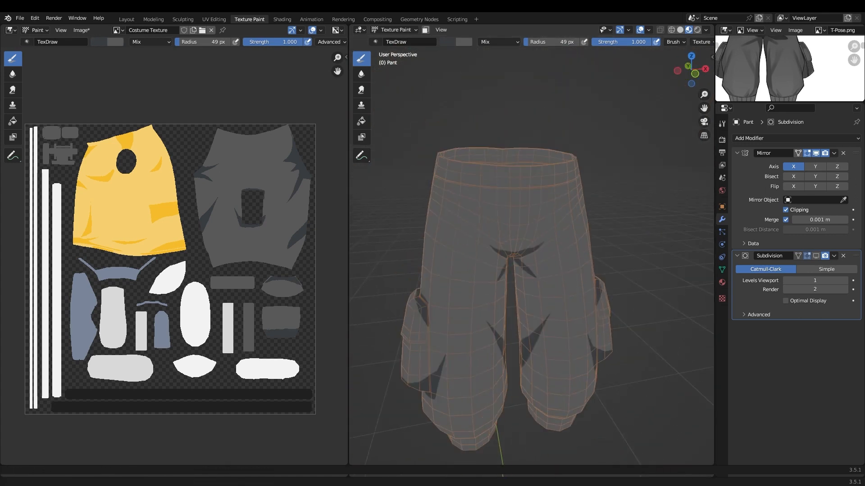
# Paint a dark crescent fold across the front between waistband and crotch, and trim its ends to points
pyautogui.moveTo(786, 54); pyautogui.dragTo(780, 94, button='middle')
pyautogui.press('KP_1')
pyautogui.scroll(3, 519, 235)
pyautogui.scroll(5, 519, 236)
pyautogui.moveTo(466, 232); pyautogui.dragTo(581, 199)
pyautogui.press('x')
pyautogui.moveTo(593, 273); pyautogui.dragTo(464, 320)
pyautogui.moveTo(458, 231); pyautogui.dragTo(608, 216)
# Paint a second dark crescent shadow on the front just below the waistband seam
pyautogui.scroll(-2, 549, 245)
pyautogui.moveTo(523, 198)
pyautogui.keyDown('shift'); pyautogui.mouseDown(button='middle')
pyautogui.moveTo(550, 245)
pyautogui.moveTo(554, 319)
pyautogui.mouseUp(button='middle'); pyautogui.keyUp('shift')
pyautogui.scroll(1, 550, 245)
pyautogui.moveTo(574, 283); pyautogui.dragTo(582, 269)
pyautogui.press('x')
pyautogui.moveTo(515, 221); pyautogui.dragTo(624, 216)
pyautogui.keyDown('shift'); pyautogui.moveTo(552, 255); pyautogui.dragTo(547, 231, button='middle'); pyautogui.keyUp('shift')
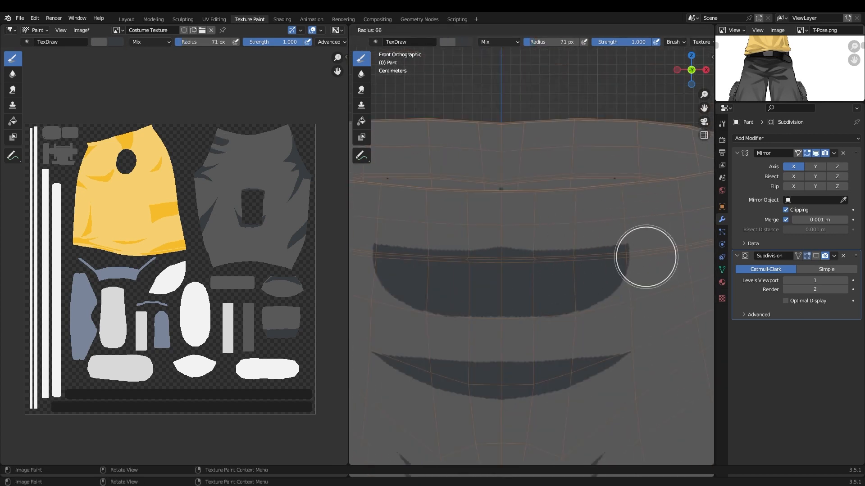
# Extend the back seat shadow farther sideways and taper its outer tips with the base grey
pyautogui.scroll(-6, 560, 183)
pyautogui.moveTo(559, 183); pyautogui.dragTo(585, 270, button='middle')
pyautogui.scroll(6, 585, 283)
pyautogui.press('x')
pyautogui.moveTo(500, 284); pyautogui.dragTo(422, 286)
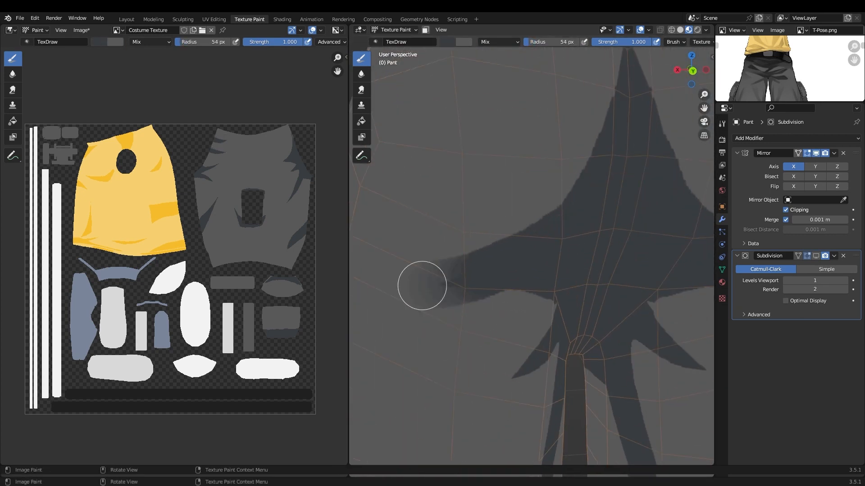
pyautogui.keyDown('shift'); pyautogui.moveTo(405, 293); pyautogui.dragTo(436, 309, button='middle'); pyautogui.keyUp('shift')
pyautogui.press('x')
pyautogui.moveTo(401, 316); pyautogui.dragTo(453, 330)
# Paint a dark shadow band around the upper edge of the waistband
pyautogui.scroll(-4, 505, 234)
pyautogui.scroll(-3, 554, 140)
pyautogui.moveTo(482, 153)
pyautogui.mouseDown(button='middle')
pyautogui.moveTo(569, 203)
pyautogui.moveTo(649, 176)
pyautogui.mouseUp(button='middle')
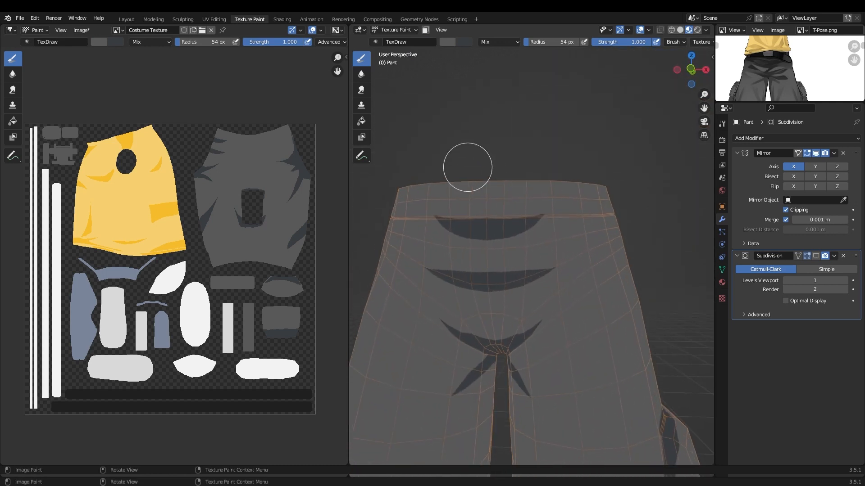
pyautogui.press('x')
pyautogui.moveTo(467, 168); pyautogui.dragTo(378, 176, button='middle')
pyautogui.moveTo(423, 185)
pyautogui.mouseDown()
pyautogui.moveTo(549, 158)
pyautogui.moveTo(596, 158)
pyautogui.mouseUp()
pyautogui.moveTo(596, 198)
pyautogui.mouseDown(button='middle')
pyautogui.moveTo(494, 230)
pyautogui.moveTo(601, 218)
pyautogui.mouseUp(button='middle')
pyautogui.moveTo(514, 243); pyautogui.dragTo(585, 211, button='middle')
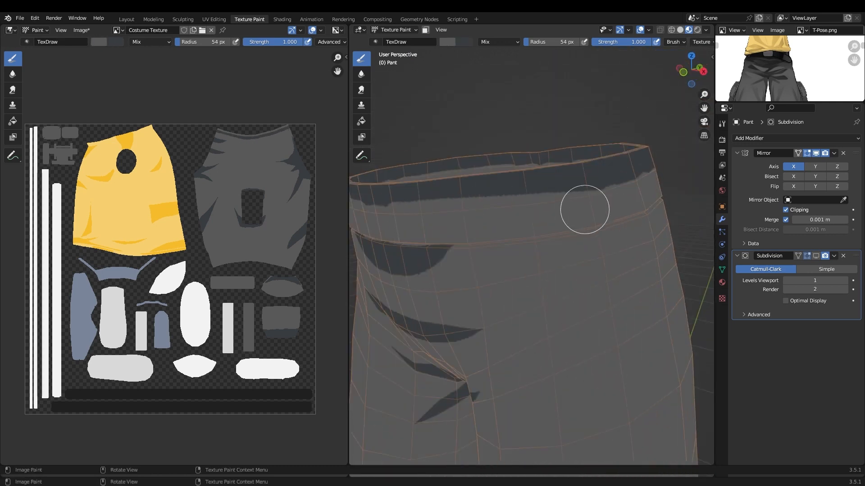
# Paint dark shadow bands above and below the cuff seam, joining the leg shadow at the back
pyautogui.press('x')
pyautogui.scroll(-5, 585, 210)
pyautogui.keyDown('shift'); pyautogui.moveTo(585, 289); pyautogui.dragTo(604, 90, button='middle'); pyautogui.keyUp('shift')
pyautogui.scroll(-2, 791, 69)
pyautogui.moveTo(784, 90); pyautogui.dragTo(786, 60, button='middle')
pyautogui.scroll(2, 785, 61)
pyautogui.scroll(4, 555, 219)
pyautogui.moveTo(513, 221); pyautogui.dragTo(549, 140, button='middle')
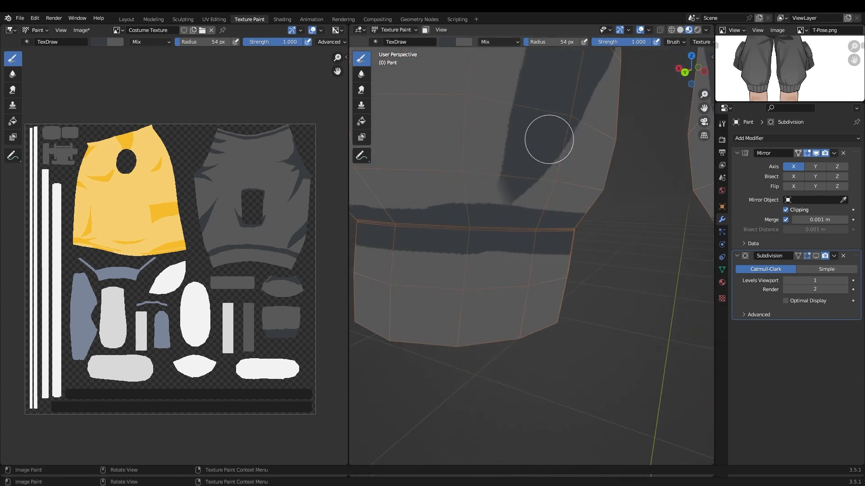
pyautogui.moveTo(581, 235); pyautogui.dragTo(480, 251, button='middle')
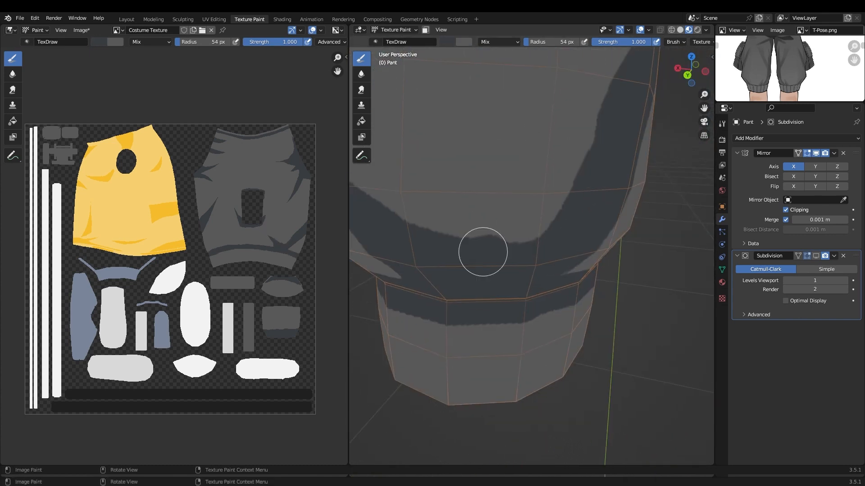
# Reduce the brush radius to 16 px and paint thin vertical rib lines down the cuff
pyautogui.scroll(-6, 525, 254)
pyautogui.keyDown('shift'); pyautogui.moveTo(591, 261); pyautogui.dragTo(532, 271, button='middle'); pyautogui.keyUp('shift')
pyautogui.scroll(4, 549, 277)
pyautogui.press('f')
pyautogui.click(563, 281)
pyautogui.scroll(2, 558, 270)
pyautogui.moveTo(556, 227); pyautogui.dragTo(568, 313)
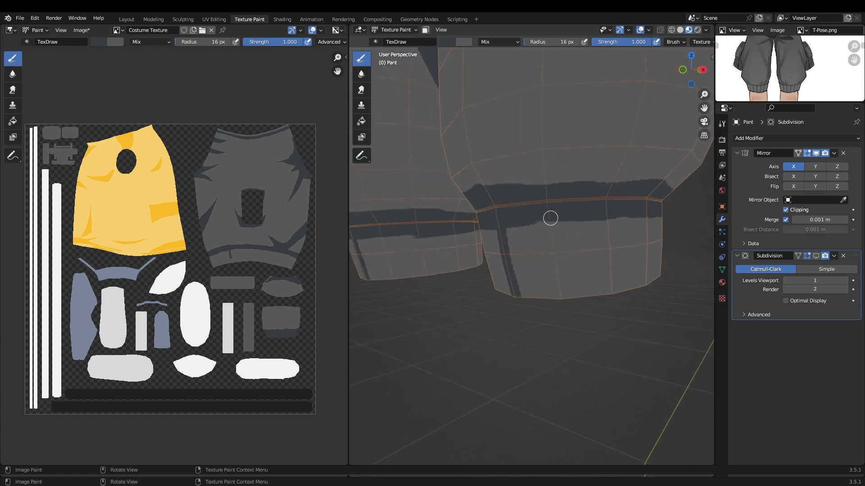
pyautogui.moveTo(524, 280); pyautogui.dragTo(525, 280, button='middle')
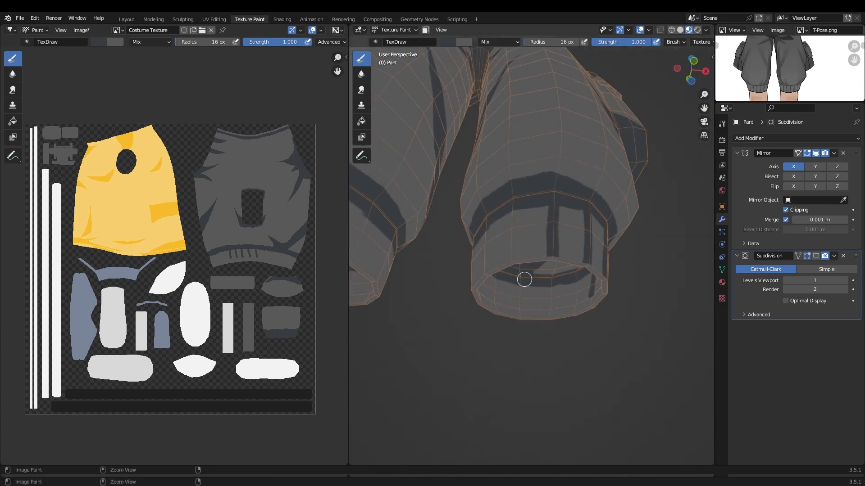
# Restrict painting to the cuff's faces and complete the vertical rib lines around it
pyautogui.press('Tab')
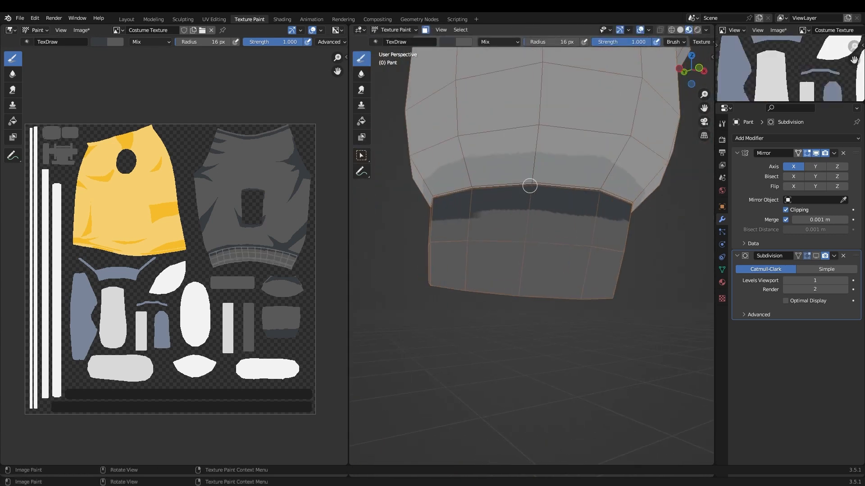
pyautogui.moveTo(528, 187)
pyautogui.mouseDown(button='middle')
pyautogui.moveTo(525, 234)
pyautogui.moveTo(597, 219)
pyautogui.moveTo(539, 118)
pyautogui.moveTo(552, 141)
pyautogui.mouseUp(button='middle')
pyautogui.moveTo(580, 116); pyautogui.dragTo(522, 169, button='middle')
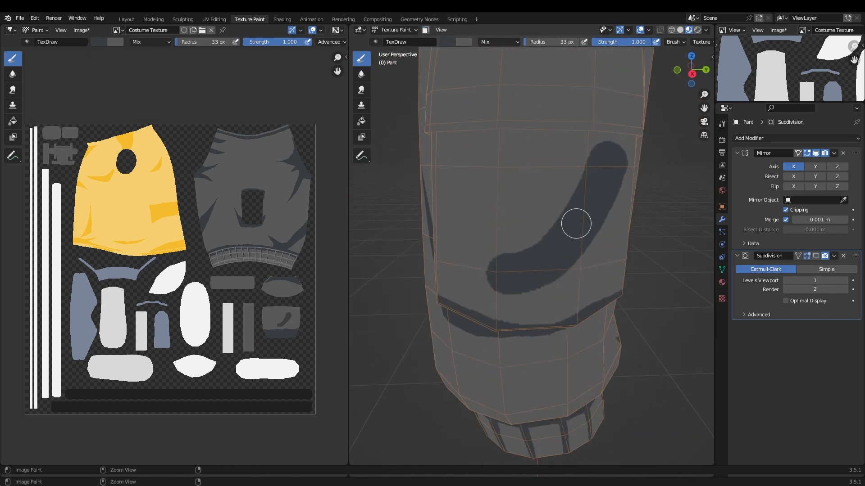
# Shape a dark curved fold across the outer face of the side pocket, tapering its upper end to a point
pyautogui.press('x')
pyautogui.moveTo(570, 173); pyautogui.dragTo(489, 295)
pyautogui.scroll(2, 489, 295)
pyautogui.press('x')
pyautogui.moveTo(563, 234); pyautogui.dragTo(525, 181)
pyautogui.scroll(-3, 526, 182)
pyautogui.press('x')
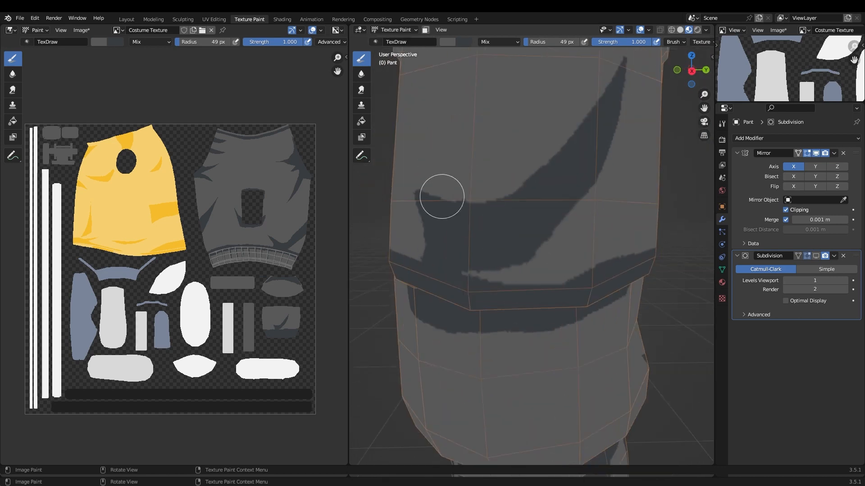
pyautogui.moveTo(440, 195); pyautogui.dragTo(599, 279, button='middle')
# Return to Object Mode, bring back the rest of the character, and save the costume texture image
pyautogui.scroll(-3, 599, 279)
pyautogui.keyDown('shift'); pyautogui.moveTo(563, 167); pyautogui.dragTo(649, 250, button='middle'); pyautogui.keyUp('shift')
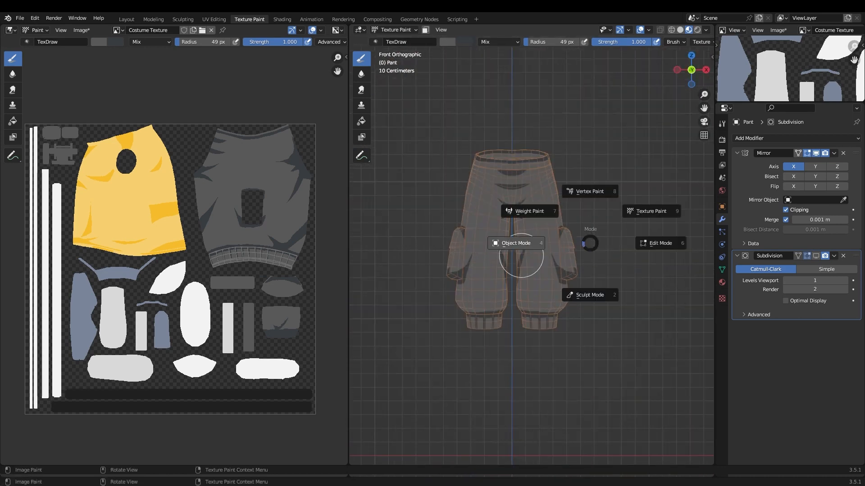
pyautogui.click(521, 255)
pyautogui.scroll(3, 521, 255)
pyautogui.hotkey('alt', 'h')
pyautogui.hotkey('alt', 'a')
pyautogui.scroll(-4, 521, 256)
pyautogui.moveTo(585, 288); pyautogui.dragTo(491, 284, button='middle')
pyautogui.keyDown('shift'); pyautogui.moveTo(513, 361); pyautogui.dragTo(514, 252, button='middle'); pyautogui.keyUp('shift')
pyautogui.scroll(4, 513, 252)
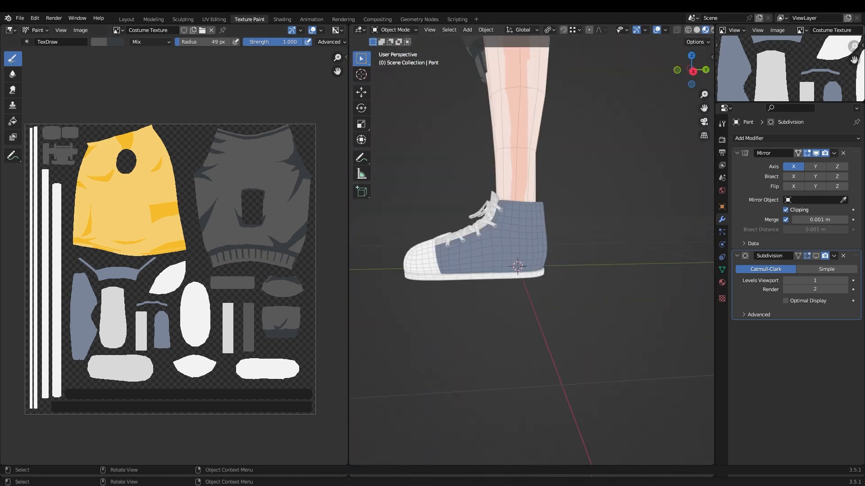
# Show the T-Pose.png reference again and put the blue-grey shoe body into Texture Paint mode
pyautogui.click(803, 30)
pyautogui.click(738, 103)
pyautogui.scroll(-3, 770, 52)
pyautogui.click(722, 124)
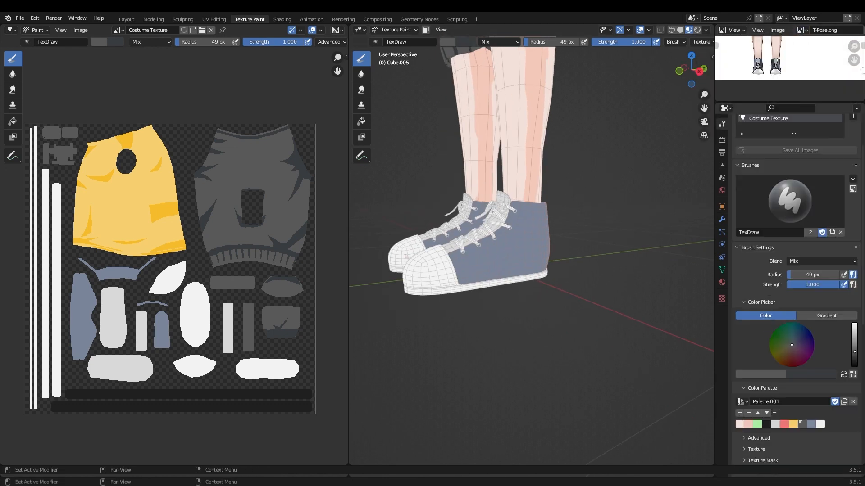
# Pick the shoe's blue-grey from the palette and set the other brush colour to a darker slate shade
pyautogui.scroll(-3, 786, 271)
pyautogui.click(812, 371)
pyautogui.click(843, 320)
pyautogui.click(761, 320)
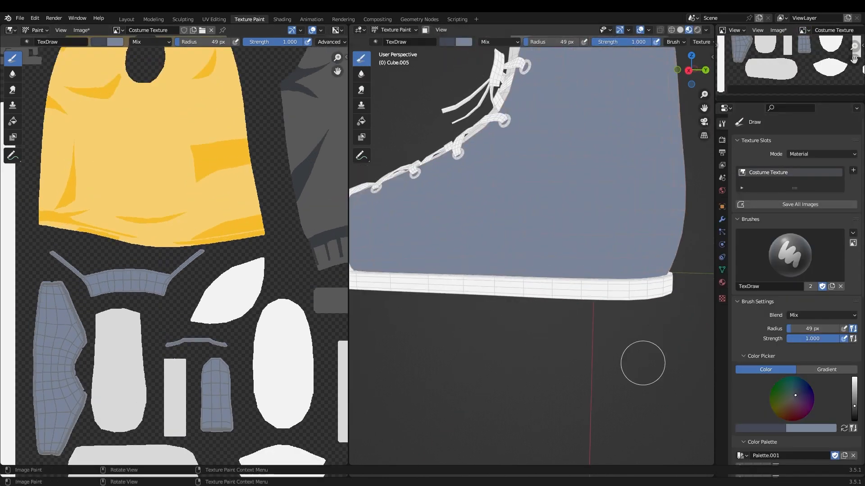
# Isolate the shoe's ankle lining faces in Edit Mode, with the Subdivision modifier's viewport display switched off
pyautogui.press('x')
pyautogui.moveTo(446, 250)
pyautogui.mouseDown(button='middle')
pyautogui.moveTo(399, 290)
pyautogui.moveTo(568, 287)
pyautogui.moveTo(540, 288)
pyautogui.moveTo(555, 261)
pyautogui.moveTo(676, 256)
pyautogui.moveTo(529, 350)
pyautogui.moveTo(428, 360)
pyautogui.moveTo(509, 356)
pyautogui.moveTo(396, 347)
pyautogui.mouseUp(button='middle')
pyautogui.press('Tab')
pyautogui.keyDown('ctrl'); pyautogui.moveTo(509, 351); pyautogui.dragTo(558, 257, button='middle'); pyautogui.keyUp('ctrl')
pyautogui.hotkey('alt', 'a')
pyautogui.click(722, 219)
pyautogui.click(815, 256)
pyautogui.press('l')
pyautogui.keyDown('ctrl'); pyautogui.moveTo(509, 270); pyautogui.dragTo(509, 360, button='middle'); pyautogui.keyUp('ctrl')
pyautogui.scroll(-3, 174, 256)
pyautogui.hotkey('shift', 'h')
pyautogui.moveTo(509, 288); pyautogui.dragTo(608, 270, button='middle')
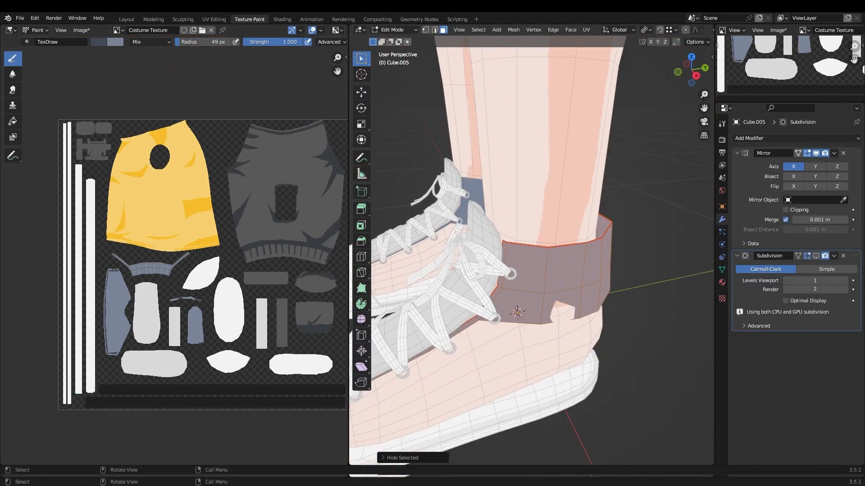
# Paint the isolated ankle lining dark slate in Texture Paint mode, using a 101 px brush
pyautogui.moveTo(509, 252); pyautogui.dragTo(495, 289, button='middle')
pyautogui.press('Tab')
pyautogui.moveTo(495, 162)
pyautogui.mouseDown(button='middle')
pyautogui.moveTo(473, 147)
pyautogui.moveTo(491, 180)
pyautogui.mouseUp(button='middle')
pyautogui.press('f')
pyautogui.click(491, 225)
pyautogui.moveTo(586, 307); pyautogui.dragTo(559, 289)
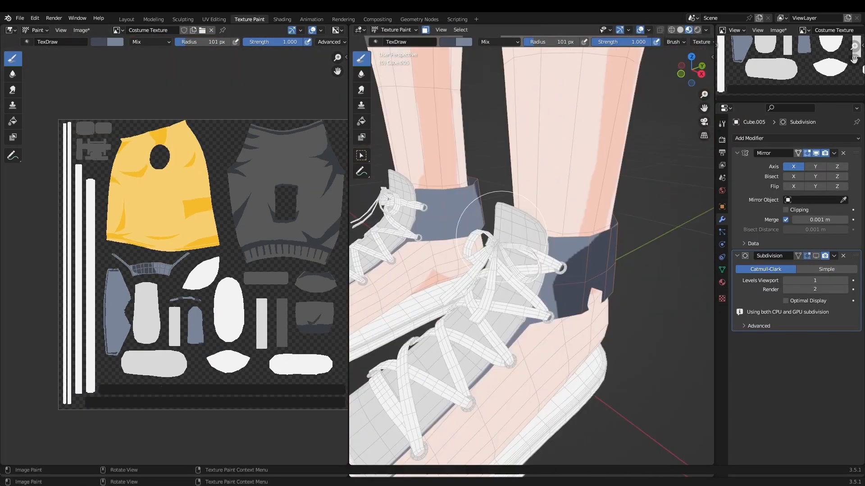
pyautogui.moveTo(491, 226)
pyautogui.mouseDown(button='middle')
pyautogui.moveTo(631, 216)
pyautogui.moveTo(540, 235)
pyautogui.mouseUp(button='middle')
pyautogui.scroll(4, 174, 256)
pyautogui.moveTo(509, 248); pyautogui.dragTo(550, 259)
pyautogui.scroll(-4, 691, 227)
# Fill the rest of the ankle lining with the sampled dark slate and reveal the shoe's hidden faces
pyautogui.moveTo(604, 228)
pyautogui.mouseDown(button='middle')
pyautogui.moveTo(557, 229)
pyautogui.moveTo(549, 270)
pyautogui.moveTo(473, 239)
pyautogui.mouseUp(button='middle')
pyautogui.press('s')
pyautogui.click(520, 227)
pyautogui.scroll(-2, 223, 227)
pyautogui.press('Tab')
pyautogui.hotkey('alt', 'h')
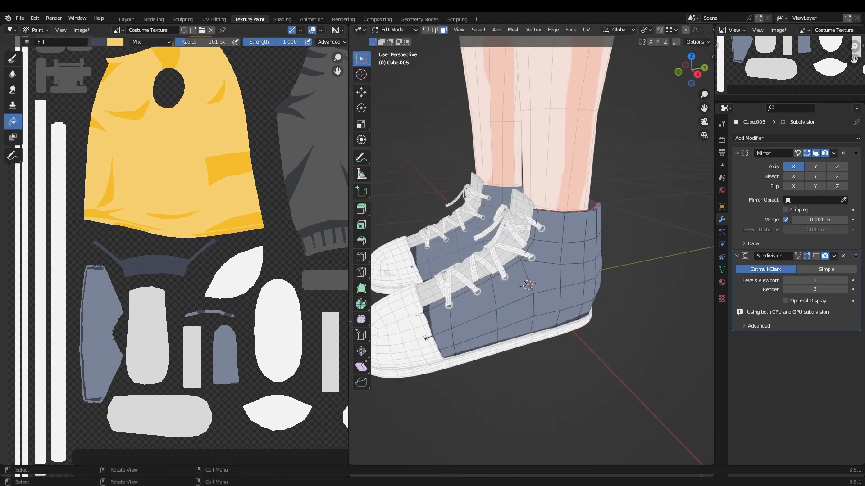
# Paint dark slate inside the eyelet holes along one side of the laces, using a brush of about 42 px
pyautogui.moveTo(536, 300); pyautogui.dragTo(509, 303, button='middle')
pyautogui.scroll(5, 510, 303)
pyautogui.press('f')
pyautogui.click(483, 303)
pyautogui.scroll(3, 483, 304)
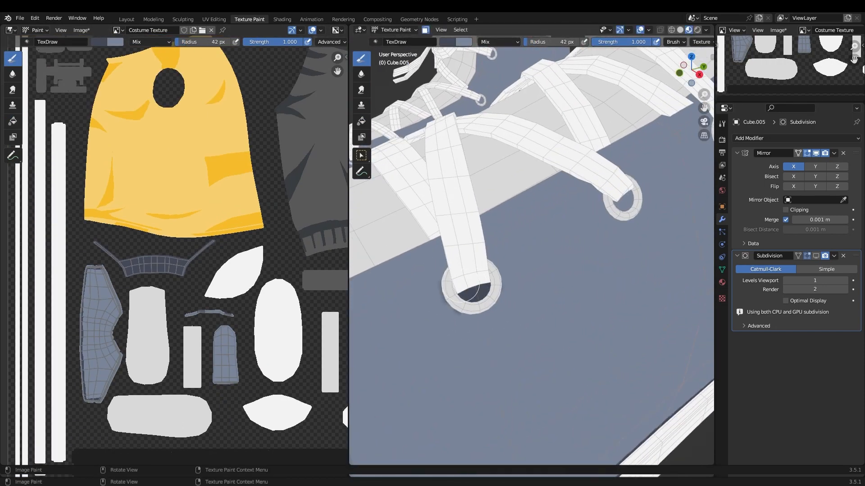
pyautogui.moveTo(536, 229)
pyautogui.keyDown('ctrl'); pyautogui.mouseDown(button='middle')
pyautogui.moveTo(544, 257)
pyautogui.moveTo(572, 241)
pyautogui.moveTo(483, 323)
pyautogui.moveTo(567, 268)
pyautogui.moveTo(556, 256)
pyautogui.moveTo(649, 262)
pyautogui.mouseUp(button='middle'); pyautogui.keyUp('ctrl')
pyautogui.press('f')
pyautogui.click(568, 268)
pyautogui.scroll(-4, 568, 280)
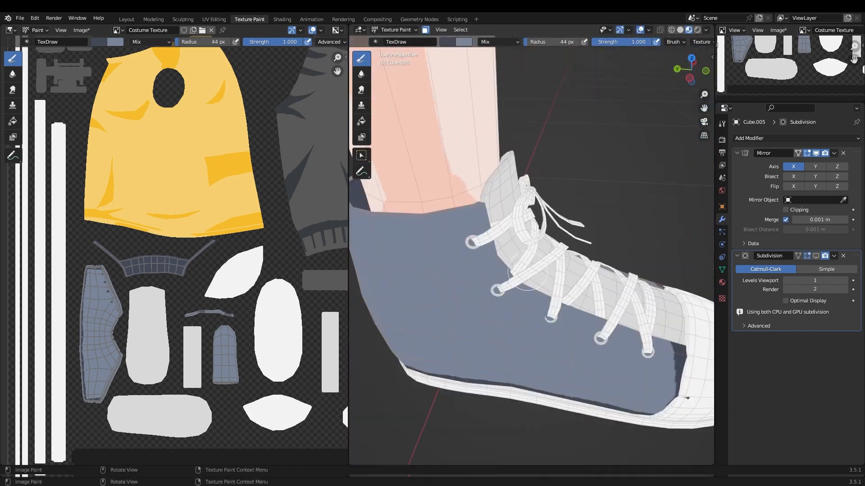
# Darken the eyelet holes on the opposite side of the shoe and switch the viewport subdivision back on
pyautogui.scroll(6, 515, 309)
pyautogui.click(519, 328)
pyautogui.scroll(-3, 541, 311)
pyautogui.moveTo(541, 311); pyautogui.dragTo(616, 302, button='middle')
pyautogui.scroll(3, 586, 279)
pyautogui.click(539, 255)
pyautogui.moveTo(541, 257); pyautogui.dragTo(558, 225, button='middle')
pyautogui.scroll(-6, 584, 272)
pyautogui.click(816, 255)
pyautogui.click(816, 256)
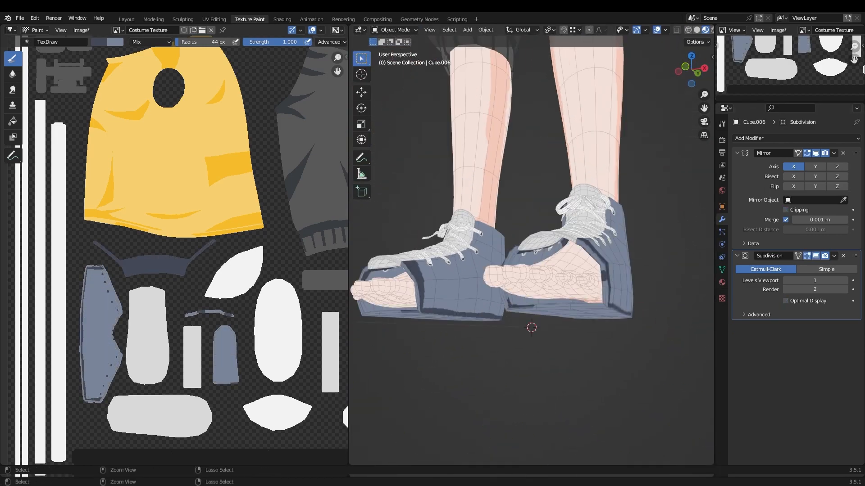
# Reshape the body's foot in wireframe with proportional editing, moving and rotating it to fit inside the shoe
pyautogui.press('KP_3')
pyautogui.hotkey('shift', 'z')
pyautogui.scroll(-3, 559, 270)
pyautogui.click(816, 256)
pyautogui.press('KP_7')
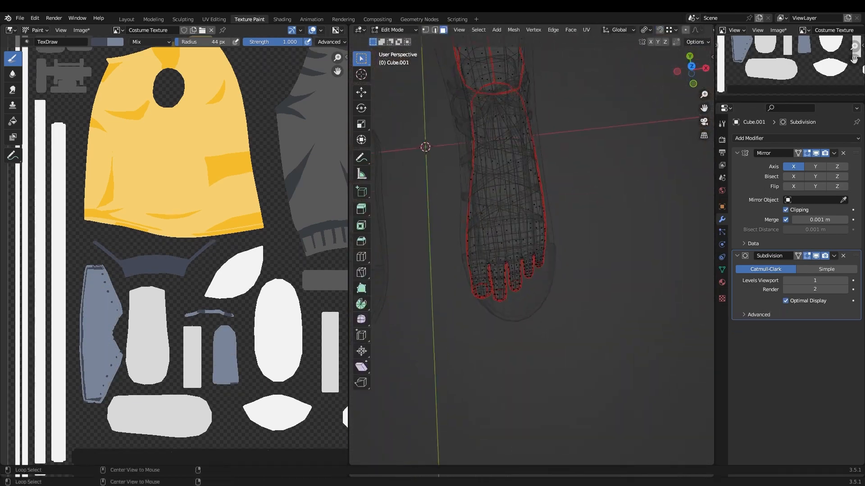
pyautogui.scroll(-6, 560, 316)
pyautogui.press('o')
pyautogui.hotkey('shift', 'space')
pyautogui.press('g')
pyautogui.scroll(6, 559, 323)
pyautogui.press('r')
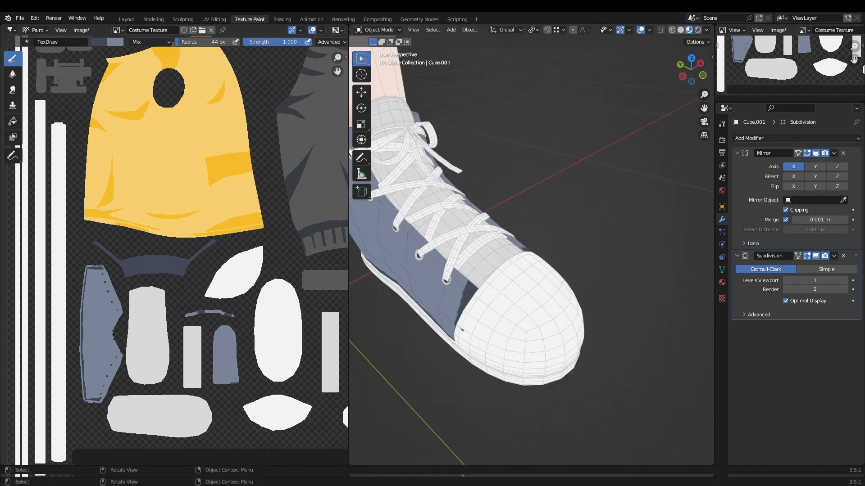
# Put the shoe tongue into Texture Paint mode, sample its light grey and set a darker grey as the brush colour
pyautogui.scroll(-3, 546, 284)
pyautogui.click(546, 284)
pyautogui.hotkey('ctrl', 'Tab')
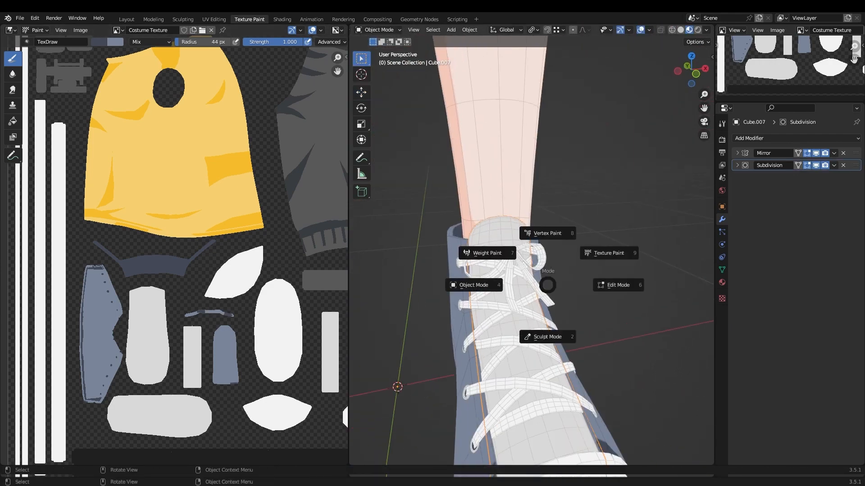
pyautogui.click(606, 251)
pyautogui.moveTo(607, 250); pyautogui.dragTo(585, 271, button='middle')
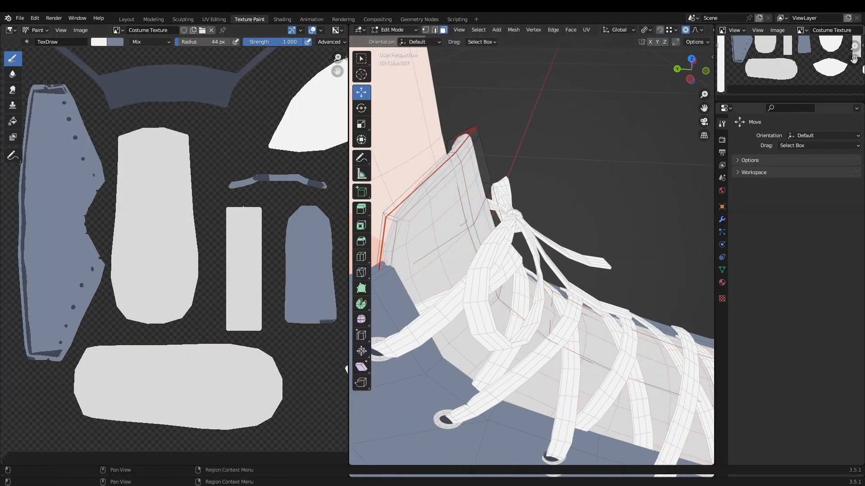
pyautogui.press('Tab')
pyautogui.press('s')
pyautogui.click(760, 428)
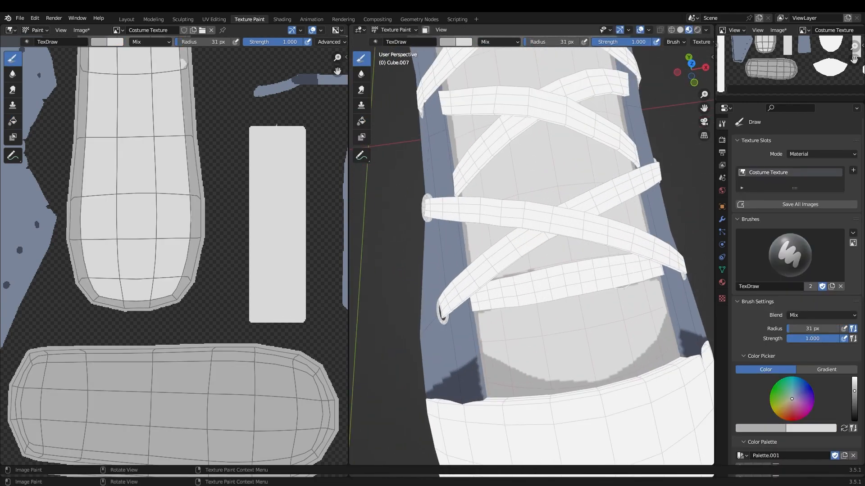
# Paint grey shadows on the tongue beneath the laces nearest the toe, enlarging the brush to 38 px
pyautogui.moveTo(622, 275); pyautogui.dragTo(659, 267)
pyautogui.moveTo(586, 253); pyautogui.dragTo(612, 270, button='middle')
pyautogui.moveTo(649, 173); pyautogui.dragTo(468, 302)
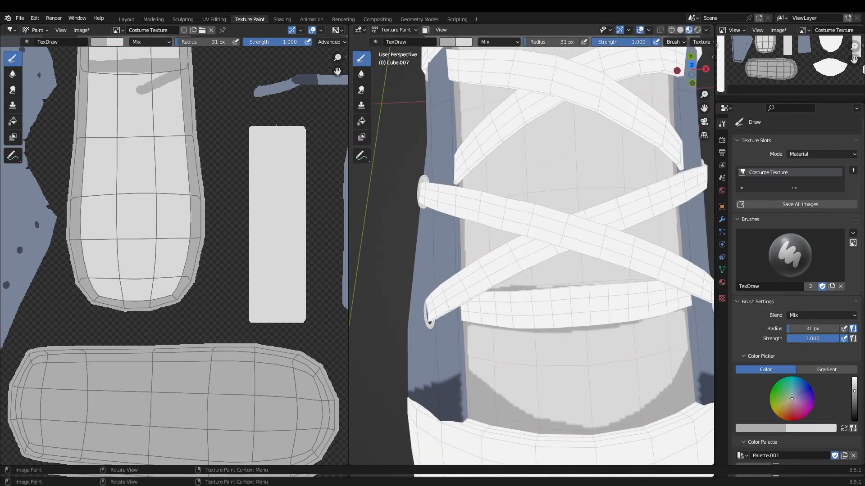
pyautogui.moveTo(586, 271)
pyautogui.mouseDown(button='middle')
pyautogui.moveTo(558, 252)
pyautogui.moveTo(608, 248)
pyautogui.mouseUp(button='middle')
pyautogui.moveTo(531, 252); pyautogui.dragTo(548, 243, button='middle')
pyautogui.press('f')
pyautogui.moveTo(505, 139); pyautogui.dragTo(432, 306)
pyautogui.click(491, 203)
pyautogui.moveTo(518, 253)
pyautogui.mouseDown(button='middle')
pyautogui.moveTo(514, 212)
pyautogui.moveTo(531, 211)
pyautogui.moveTo(505, 270)
pyautogui.mouseUp(button='middle')
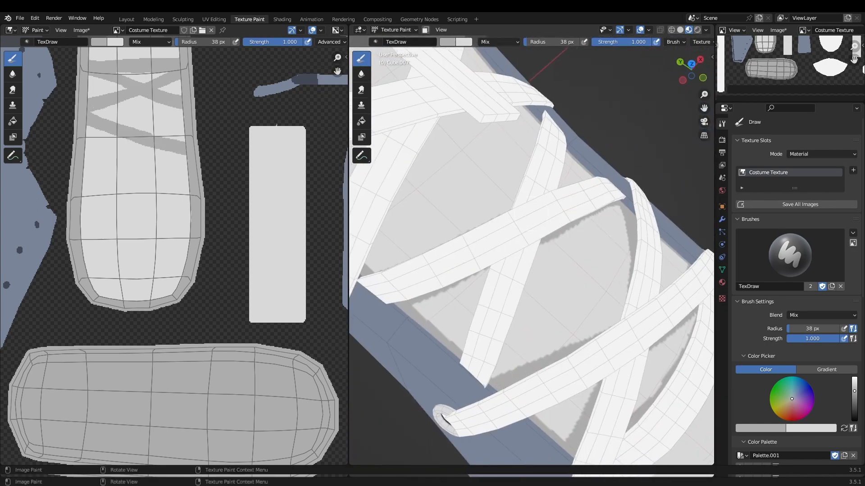
# Paint grey shadow strips on the tongue following the lower edges of the middle crossed laces
pyautogui.moveTo(502, 302); pyautogui.dragTo(556, 139)
pyautogui.moveTo(540, 203)
pyautogui.mouseDown(button='middle')
pyautogui.moveTo(621, 201)
pyautogui.moveTo(614, 168)
pyautogui.moveTo(531, 180)
pyautogui.moveTo(603, 198)
pyautogui.mouseUp(button='middle')
pyautogui.moveTo(374, 252); pyautogui.dragTo(455, 218)
pyautogui.moveTo(531, 325); pyautogui.dragTo(406, 379)
pyautogui.moveTo(518, 252)
pyautogui.mouseDown(button='middle')
pyautogui.moveTo(594, 234)
pyautogui.moveTo(549, 239)
pyautogui.mouseUp(button='middle')
pyautogui.moveTo(396, 189); pyautogui.dragTo(652, 296)
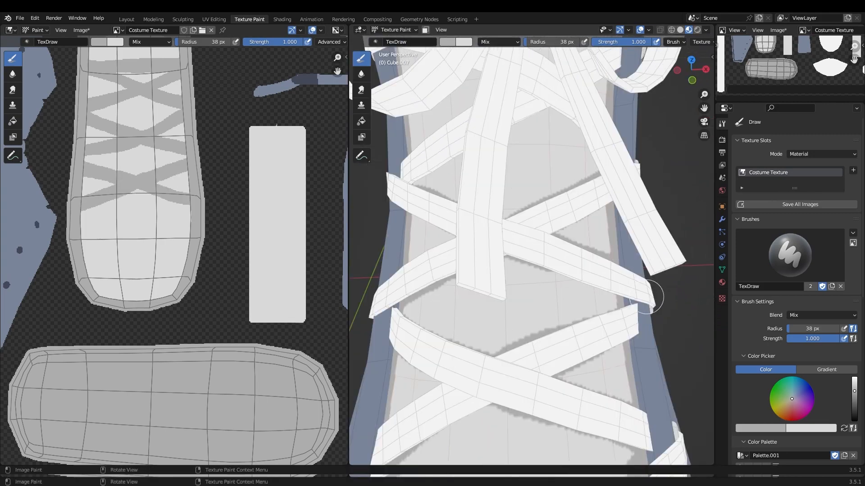
# Add grey shadow strips on the tongue beneath the upper crossed laces, up to the bow
pyautogui.moveTo(496, 234)
pyautogui.mouseDown(button='middle')
pyautogui.moveTo(521, 209)
pyautogui.moveTo(554, 198)
pyautogui.mouseUp(button='middle')
pyautogui.moveTo(635, 288); pyautogui.dragTo(509, 338)
pyautogui.moveTo(540, 252); pyautogui.dragTo(505, 270, button='middle')
pyautogui.moveTo(405, 289); pyautogui.dragTo(522, 351)
pyautogui.moveTo(504, 270)
pyautogui.mouseDown(button='middle')
pyautogui.moveTo(585, 235)
pyautogui.moveTo(578, 277)
pyautogui.moveTo(612, 252)
pyautogui.moveTo(495, 234)
pyautogui.mouseUp(button='middle')
pyautogui.scroll(4, 578, 278)
pyautogui.moveTo(518, 311); pyautogui.dragTo(405, 289)
pyautogui.scroll(-9, 531, 252)
pyautogui.scroll(-4, 303, 235)
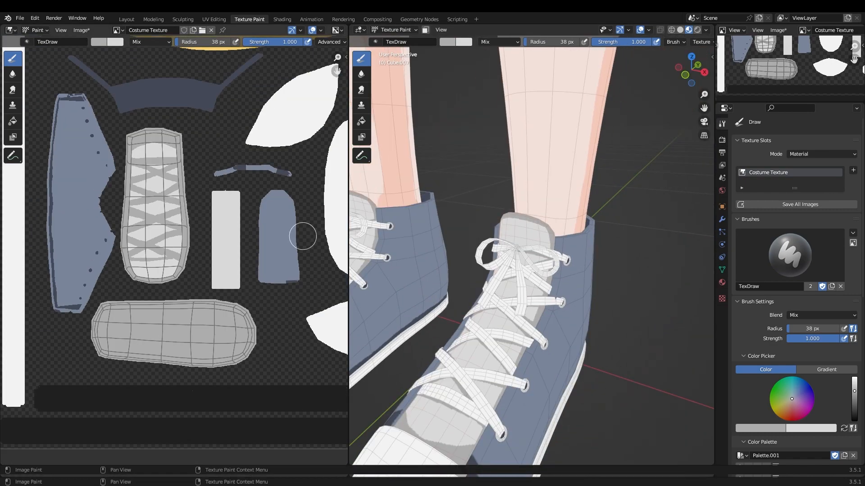
# Save the costume texture image and switch texture painting to the white toe cap
pyautogui.moveTo(558, 189)
pyautogui.mouseDown(button='middle')
pyautogui.moveTo(508, 165)
pyautogui.moveTo(554, 202)
pyautogui.mouseUp(button='middle')
pyautogui.scroll(-3, 189, 252)
pyautogui.hotkey('alt', 's')
pyautogui.hotkey('alt', 'q')
pyautogui.scroll(5, 571, 273)
# Try a thick grey stroke across the lower side of the toe cap and undo it
pyautogui.moveTo(540, 279); pyautogui.dragTo(594, 280)
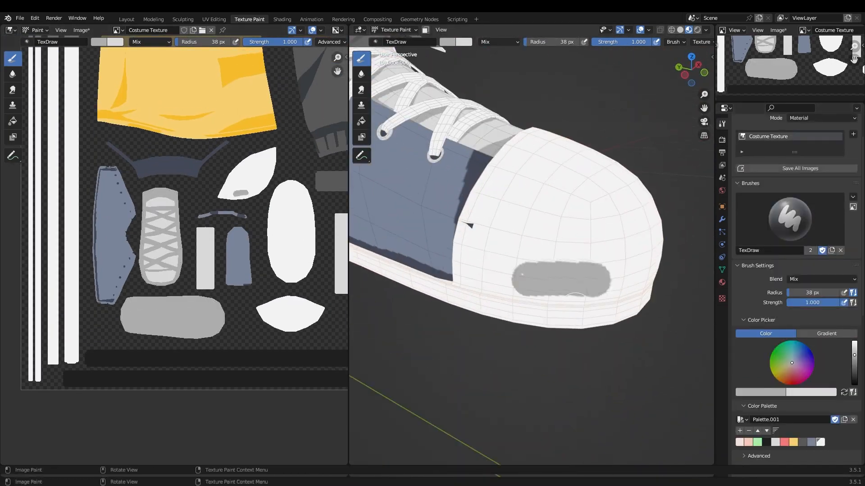
pyautogui.hotkey('ctrl', 'z')
pyautogui.press('Tab')
pyautogui.press('Tab')
pyautogui.scroll(4, 515, 251)
pyautogui.scroll(-4, 515, 251)
pyautogui.moveTo(516, 251); pyautogui.dragTo(499, 248, button='middle')
# Paint a grey shadow along the toe cap's lower edge with a 27 px brush, undoing the unwanted stroke
pyautogui.press('f')
pyautogui.moveTo(447, 293); pyautogui.dragTo(493, 298)
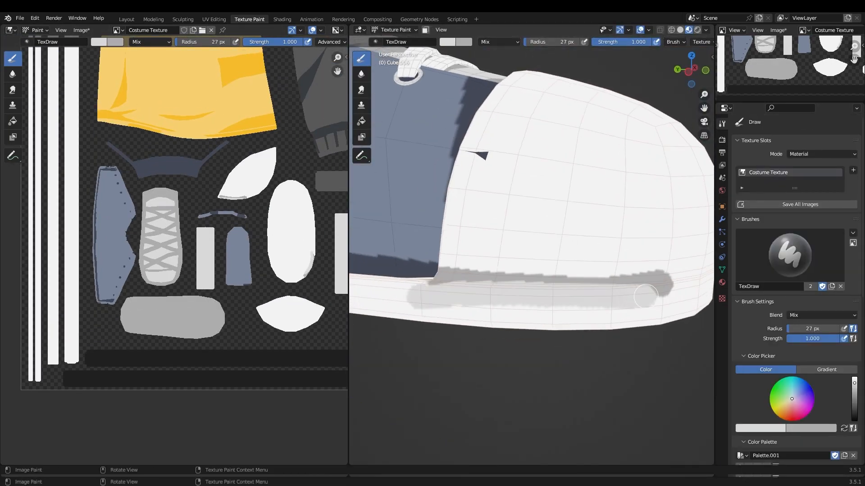
pyautogui.hotkey('ctrl', 'z')
pyautogui.scroll(-2, 532, 253)
pyautogui.scroll(-3, 181, 250)
pyautogui.scroll(4, 224, 216)
pyautogui.click(448, 42)
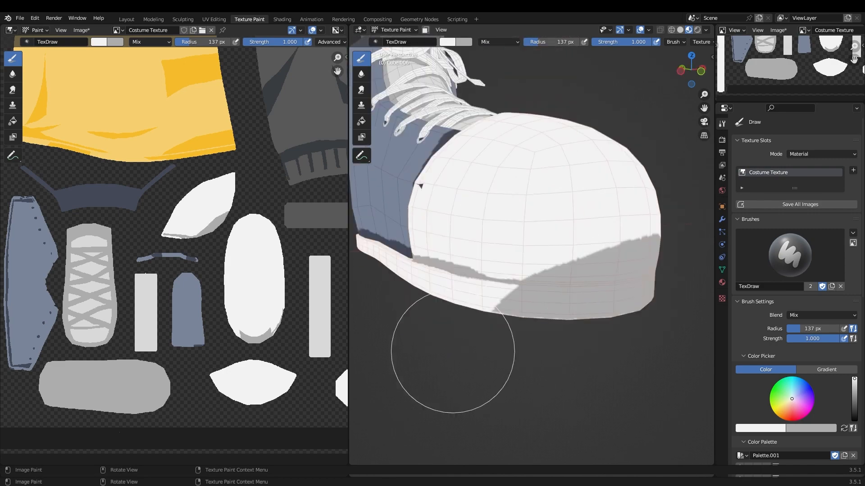
# Check the shoe against the side-view reference in wireframe, and examine the whole character in Object Mode
pyautogui.hotkey('ctrl', 'Tab')
pyautogui.press('KP_3')
pyautogui.hotkey('shift', 'z')
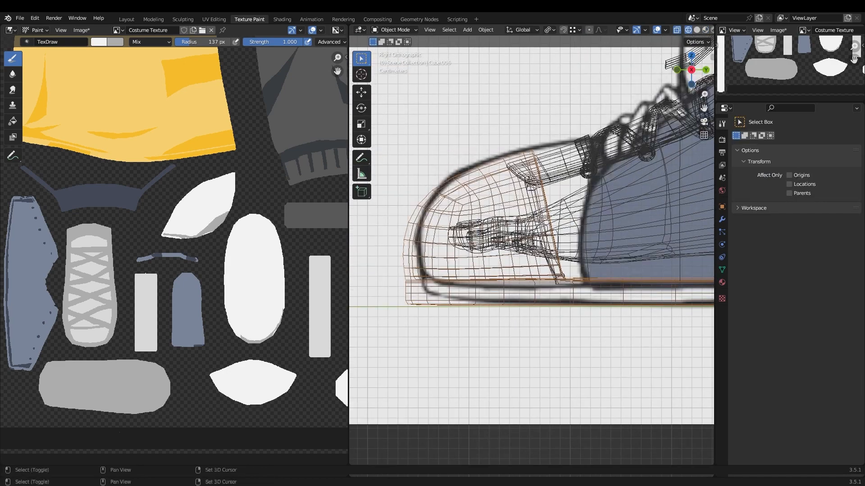
pyautogui.hotkey('shift', 'z')
pyautogui.moveTo(571, 270); pyautogui.dragTo(545, 297, button='middle')
pyautogui.hotkey('ctrl', 'Tab')
pyautogui.hotkey('ctrl', 'Tab')
pyautogui.click(602, 211)
pyautogui.moveTo(602, 252); pyautogui.dragTo(593, 266, button='middle')
pyautogui.hotkey('ctrl', 'Tab')
pyautogui.moveTo(532, 267); pyautogui.dragTo(640, 270, button='middle')
pyautogui.scroll(-10, 594, 266)
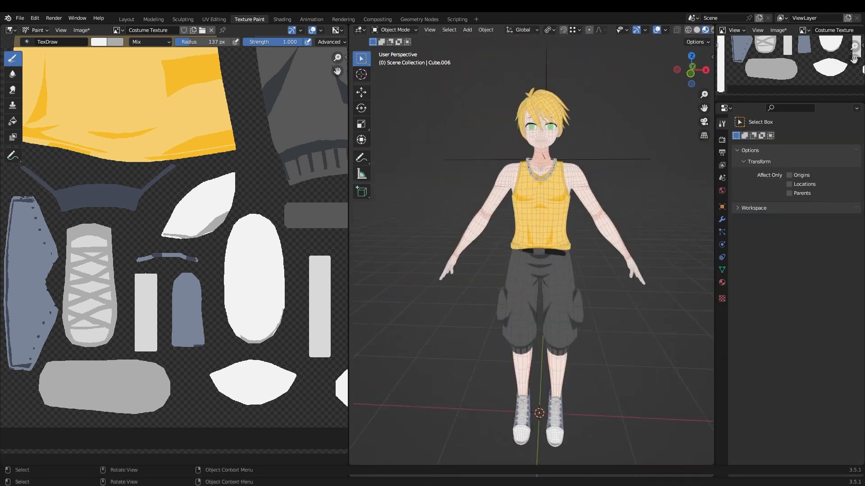
# Save the costume texture image and frame the character's head in front view
pyautogui.press('KP_1')
pyautogui.scroll(-3, 225, 252)
pyautogui.scroll(5, 531, 256)
pyautogui.hotkey('alt', 's')
pyautogui.keyDown('shift'); pyautogui.moveTo(536, 149); pyautogui.dragTo(525, 360, button='middle'); pyautogui.keyUp('shift')
pyautogui.scroll(3, 513, 172)
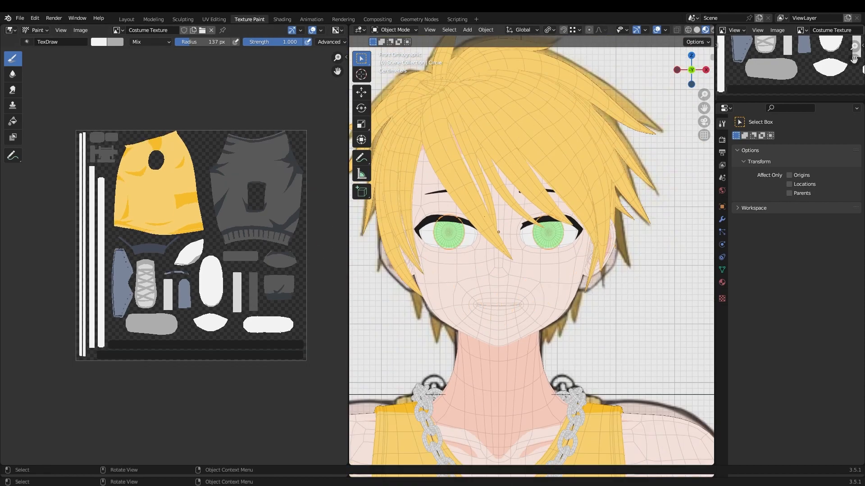
# Isolate the hair in local view and put it into Texture Paint mode
pyautogui.click(512, 172)
pyautogui.press('KP_Divide')
pyautogui.moveTo(512, 180)
pyautogui.mouseDown(button='middle')
pyautogui.moveTo(586, 234)
pyautogui.moveTo(546, 329)
pyautogui.moveTo(581, 315)
pyautogui.moveTo(581, 289)
pyautogui.mouseUp(button='middle')
pyautogui.hotkey('ctrl', 'Tab')
pyautogui.press('Tab')
pyautogui.hotkey('ctrl', 'Tab')
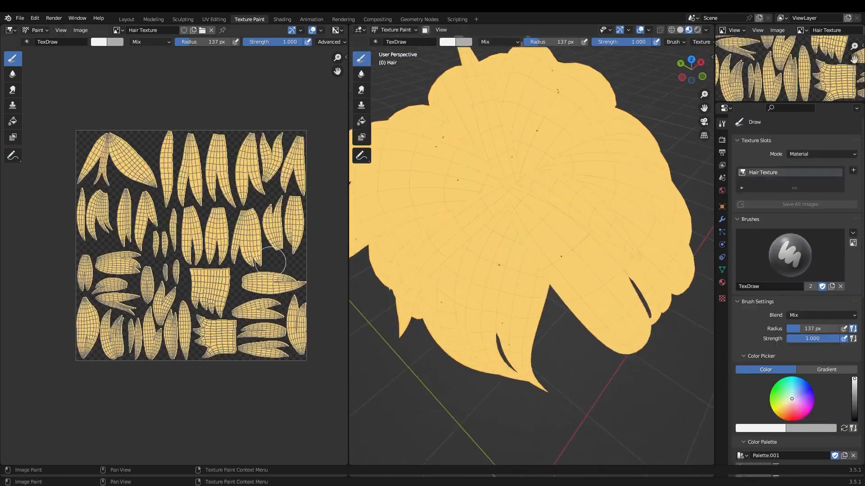
# Pick the hair's yellow from the palette and set the brush radius to 85 px
pyautogui.scroll(1, 174, 257)
pyautogui.scroll(-5, 793, 270)
pyautogui.click(794, 353)
pyautogui.scroll(2, 586, 260)
pyautogui.press('f')
pyautogui.click(585, 260)
pyautogui.moveTo(531, 260)
pyautogui.mouseDown(button='middle')
pyautogui.moveTo(581, 252)
pyautogui.moveTo(572, 257)
pyautogui.moveTo(563, 228)
pyautogui.moveTo(558, 311)
pyautogui.moveTo(622, 271)
pyautogui.mouseUp(button='middle')
pyautogui.scroll(-3, 581, 252)
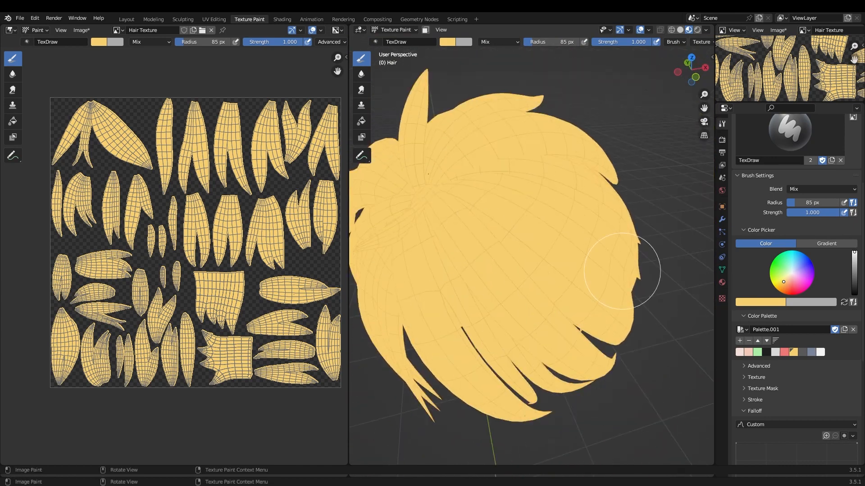
# Turn off the viewport display of the hair's Subdivision modifier
pyautogui.moveTo(548, 256); pyautogui.dragTo(631, 289, button='middle')
pyautogui.scroll(3, 676, 357)
pyautogui.scroll(-3, 675, 358)
pyautogui.click(722, 219)
pyautogui.moveTo(586, 253); pyautogui.dragTo(563, 234, button='middle')
pyautogui.click(815, 153)
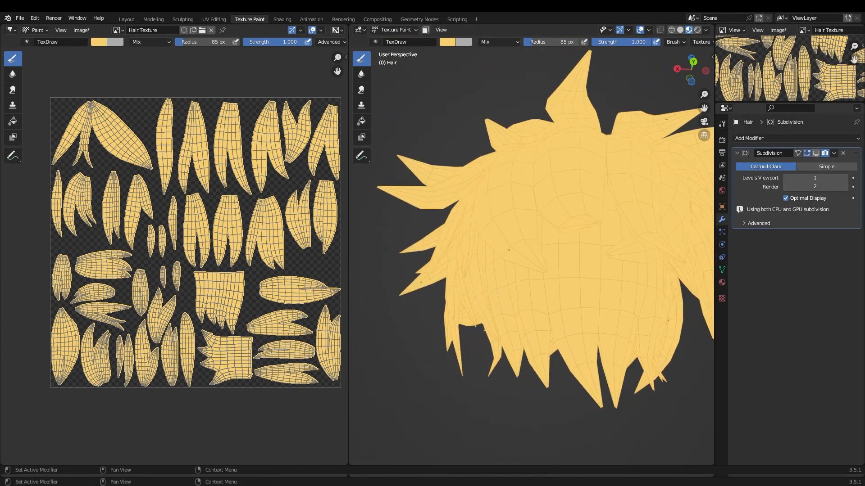
# Select the linked pieces of the front fringe lock in Edit Mode and return to Texture Paint
pyautogui.moveTo(586, 271); pyautogui.dragTo(607, 329, button='middle')
pyautogui.scroll(3, 517, 280)
pyautogui.scroll(2, 525, 222)
pyautogui.scroll(-4, 525, 222)
pyautogui.hotkey('ctrl', 'Tab')
pyautogui.click(555, 324)
pyautogui.press('Tab')
pyautogui.press('l')
pyautogui.press('l')
pyautogui.press('l')
pyautogui.moveTo(555, 324)
pyautogui.mouseDown(button='middle')
pyautogui.moveTo(513, 261)
pyautogui.moveTo(606, 253)
pyautogui.moveTo(586, 282)
pyautogui.moveTo(540, 289)
pyautogui.mouseUp(button='middle')
pyautogui.press('Tab')
# Choose a darker, more saturated yellow and fill the inner side of the fringe lock with it
pyautogui.click(722, 124)
pyautogui.press('Tab')
pyautogui.scroll(1, 540, 288)
pyautogui.scroll(-3, 793, 293)
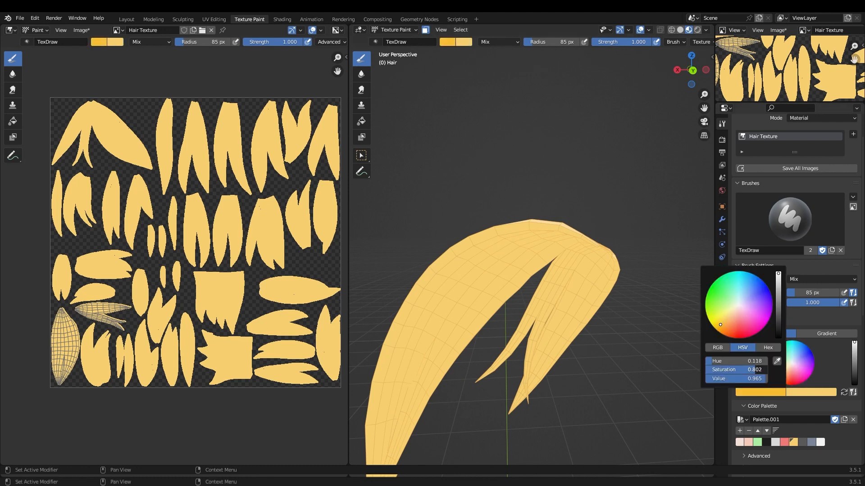
pyautogui.click(361, 121)
pyautogui.scroll(2, 45, 316)
pyautogui.click(74, 360)
# Reveal the lock's outer faces and paint a dark yellow shadow over its wide tip with a 48 px Draw brush
pyautogui.moveTo(518, 288)
pyautogui.mouseDown(button='middle')
pyautogui.moveTo(594, 284)
pyautogui.moveTo(543, 299)
pyautogui.moveTo(586, 270)
pyautogui.moveTo(529, 320)
pyautogui.moveTo(554, 333)
pyautogui.mouseUp(button='middle')
pyautogui.hotkey('alt', 'h')
pyautogui.hotkey('shift', 'h')
pyautogui.scroll(1, 542, 298)
pyautogui.click(361, 58)
pyautogui.scroll(2, 540, 289)
pyautogui.press('f')
pyautogui.moveTo(536, 349); pyautogui.dragTo(574, 375)
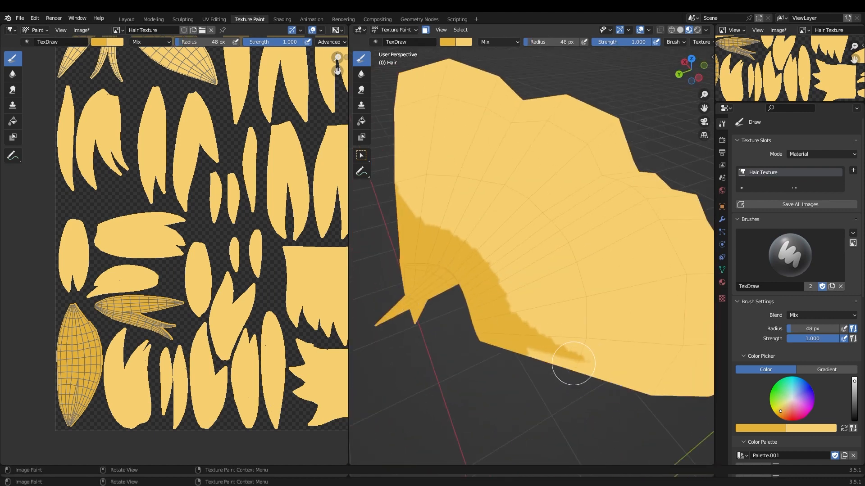
pyautogui.moveTo(574, 375); pyautogui.dragTo(531, 351, button='middle')
pyautogui.moveTo(478, 324); pyautogui.dragTo(525, 358)
pyautogui.scroll(-3, 536, 353)
pyautogui.moveTo(552, 349)
pyautogui.mouseDown(button='middle')
pyautogui.moveTo(487, 284)
pyautogui.moveTo(450, 302)
pyautogui.mouseUp(button='middle')
# Set the brush radius to 22 px and smooth the edge of the shadow on the wide tip
pyautogui.scroll(3, 450, 302)
pyautogui.press('f')
pyautogui.click(419, 316)
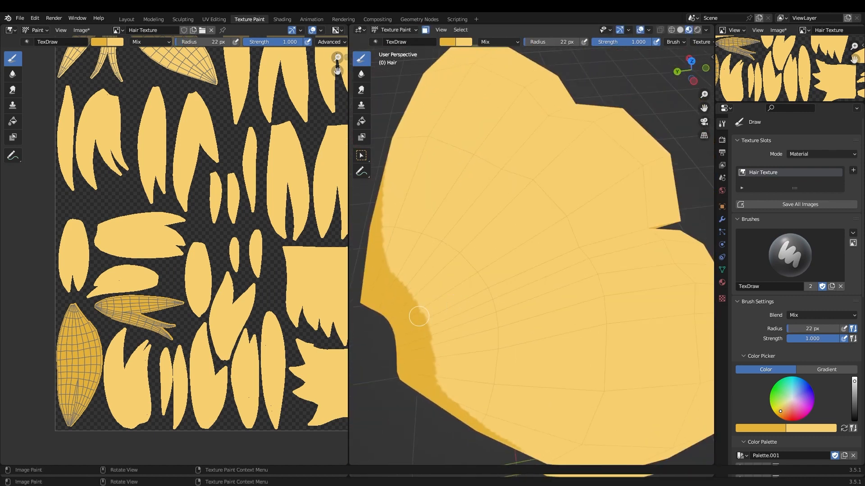
pyautogui.moveTo(550, 257); pyautogui.dragTo(544, 254)
pyautogui.scroll(-2, 547, 257)
pyautogui.moveTo(621, 266)
pyautogui.mouseDown(button='middle')
pyautogui.moveTo(506, 274)
pyautogui.moveTo(567, 279)
pyautogui.moveTo(550, 218)
pyautogui.moveTo(596, 323)
pyautogui.moveTo(571, 342)
pyautogui.moveTo(505, 271)
pyautogui.moveTo(581, 266)
pyautogui.mouseUp(button='middle')
# Swap to the light yellow, resize the brush and refine the border of the lock's shadow
pyautogui.press('x')
pyautogui.scroll(-3, 587, 305)
pyautogui.scroll(3, 571, 342)
pyautogui.press('f')
pyautogui.click(598, 342)
pyautogui.scroll(3, 581, 271)
pyautogui.moveTo(536, 86); pyautogui.dragTo(590, 288)
# Set the brush radius to 41 px and paint dark yellow shadows along the edges and tips of the narrow strands
pyautogui.moveTo(419, 291)
pyautogui.mouseDown(button='middle')
pyautogui.moveTo(487, 270)
pyautogui.moveTo(513, 216)
pyautogui.moveTo(488, 208)
pyautogui.mouseUp(button='middle')
pyautogui.press('x')
pyautogui.press('f')
pyautogui.click(525, 176)
pyautogui.press('x')
pyautogui.scroll(2, 558, 305)
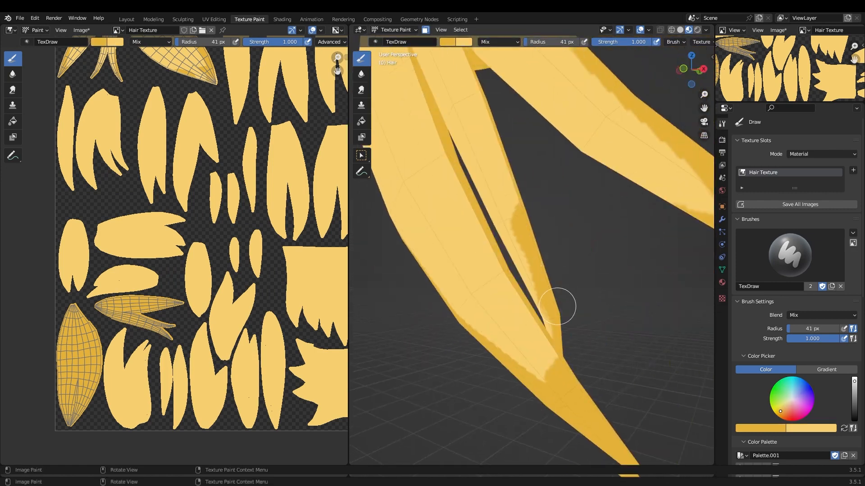
# Set the brush radius to 9 px and extend the shadow toward the texture island's border in the image, undoing the first stroke
pyautogui.scroll(-5, 564, 237)
pyautogui.press('KP_1')
pyautogui.moveTo(563, 238); pyautogui.dragTo(531, 149, button='middle')
pyautogui.scroll(4, 532, 148)
pyautogui.scroll(-1, 111, 233)
pyautogui.scroll(9, 191, 97)
pyautogui.scroll(2, 180, 252)
pyautogui.press('f')
pyautogui.click(167, 216)
pyautogui.moveTo(126, 155); pyautogui.dragTo(288, 216)
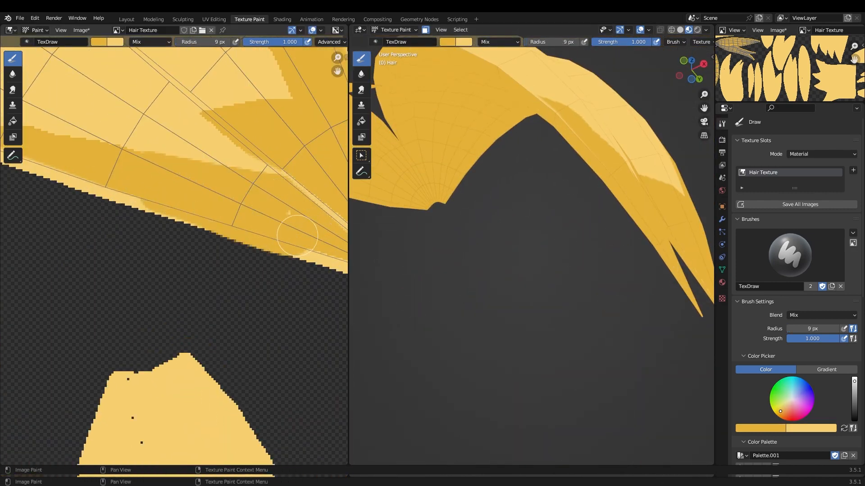
pyautogui.hotkey('ctrl', 'z')
pyautogui.scroll(-10, 795, 351)
pyautogui.moveTo(163, 290); pyautogui.dragTo(94, 351, button='middle')
pyautogui.scroll(1, 100, 226)
pyautogui.moveTo(100, 226); pyautogui.dragTo(244, 274)
pyautogui.scroll(1, 252, 259)
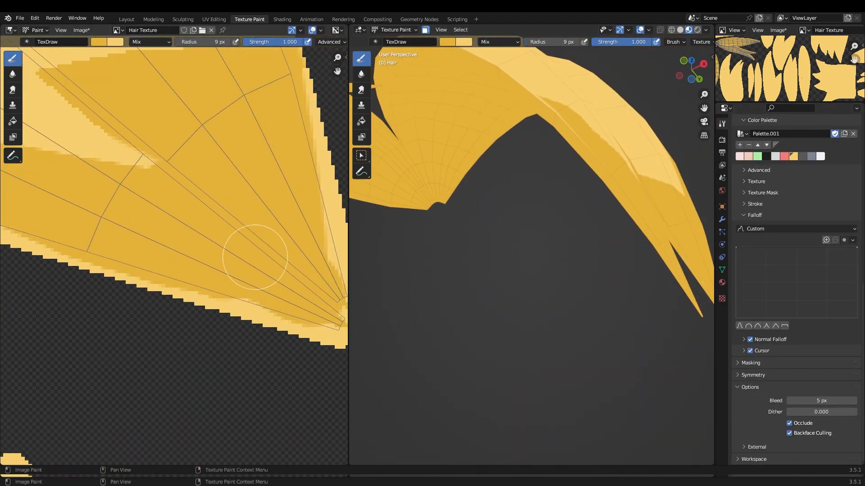
# Cover the remaining light slivers around the lock's tip in the image with dark yellow
pyautogui.moveTo(252, 259); pyautogui.dragTo(216, 217, button='middle')
pyautogui.moveTo(135, 135); pyautogui.dragTo(271, 315, button='middle')
pyautogui.moveTo(256, 266); pyautogui.dragTo(138, 274)
pyautogui.scroll(-4, 153, 261)
pyautogui.scroll(-2, 536, 216)
# Extend the wide lock's shadow farther up along its lower edge on the model
pyautogui.moveTo(554, 216); pyautogui.dragTo(531, 256, button='middle')
pyautogui.scroll(2, 135, 252)
pyautogui.moveTo(135, 253); pyautogui.dragTo(241, 227, button='middle')
pyautogui.moveTo(518, 277); pyautogui.dragTo(529, 282, button='middle')
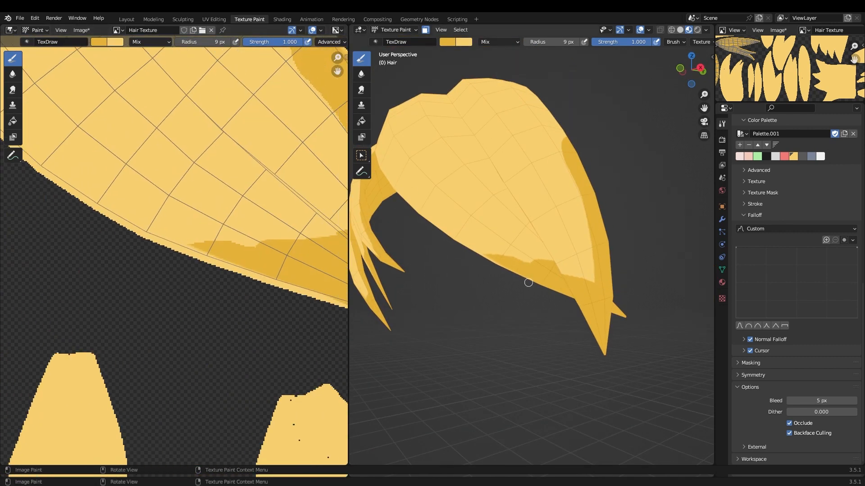
pyautogui.scroll(2, 529, 282)
pyautogui.moveTo(445, 249); pyautogui.dragTo(498, 277)
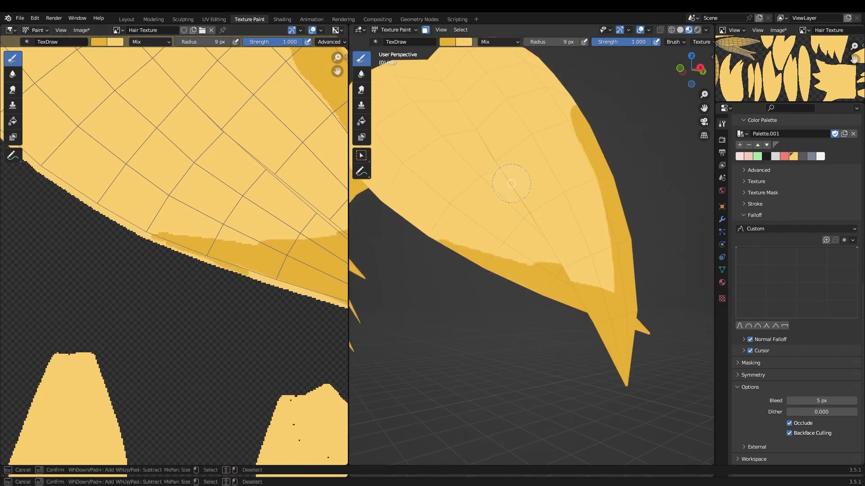
pyautogui.press('Escape')
# Trim the shadow edge near the wide lock's tip with light yellow and touch up the shading in dark yellow
pyautogui.scroll(2, 554, 281)
pyautogui.press('x')
pyautogui.moveTo(582, 279); pyautogui.dragTo(631, 302)
pyautogui.scroll(-4, 595, 293)
pyautogui.moveTo(594, 293)
pyautogui.mouseDown(button='middle')
pyautogui.moveTo(579, 245)
pyautogui.moveTo(579, 309)
pyautogui.moveTo(541, 252)
pyautogui.mouseUp(button='middle')
pyautogui.press('x')
pyautogui.scroll(2, 584, 250)
pyautogui.moveTo(534, 216)
pyautogui.mouseDown()
pyautogui.moveTo(507, 173)
pyautogui.moveTo(522, 199)
pyautogui.mouseUp()
pyautogui.press('x')
pyautogui.press('KP_1')
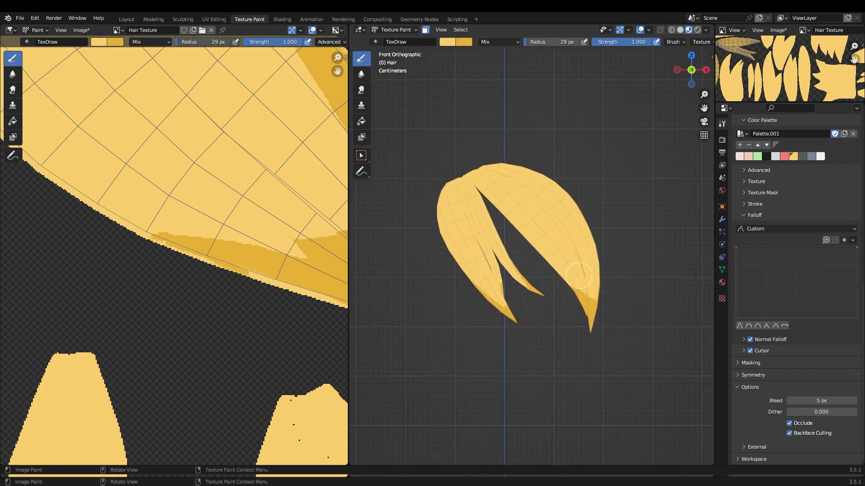
# Save the hair texture image and resume painting the fringe lock
pyautogui.hotkey('alt', 's')
pyautogui.hotkey('ctrl', 'Tab')
pyautogui.moveTo(540, 252); pyautogui.dragTo(568, 272, button='middle')
pyautogui.hotkey('ctrl', 'Tab')
pyautogui.moveTo(293, 459); pyautogui.dragTo(218, 335, button='middle')
pyautogui.scroll(1, 218, 293)
pyautogui.press('f')
pyautogui.press('x')
pyautogui.moveTo(227, 221); pyautogui.dragTo(228, 235)
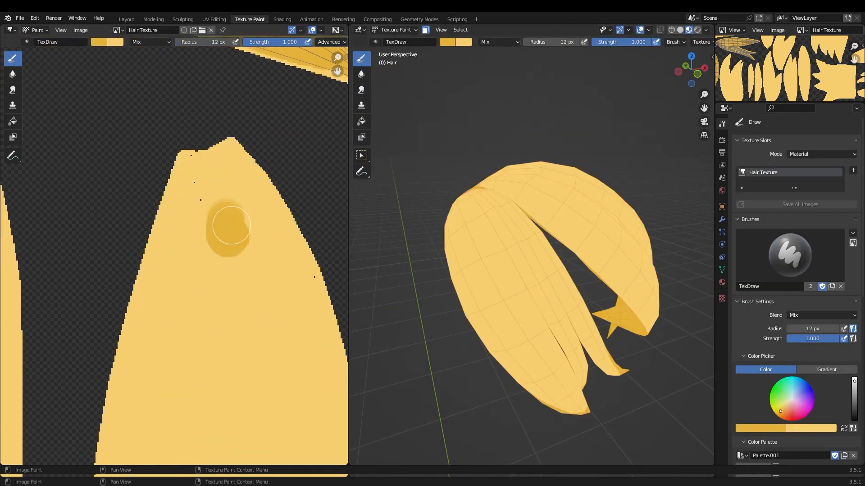
pyautogui.hotkey('ctrl', 'z')
# Paint over the black specks on the neighbouring texture island with a 5 px light yellow brush
pyautogui.press('f')
pyautogui.moveTo(188, 292); pyautogui.dragTo(153, 252, button='middle')
pyautogui.moveTo(151, 209); pyautogui.dragTo(174, 200)
pyautogui.moveTo(342, 387); pyautogui.dragTo(249, 268, button='middle')
pyautogui.scroll(-8, 222, 263)
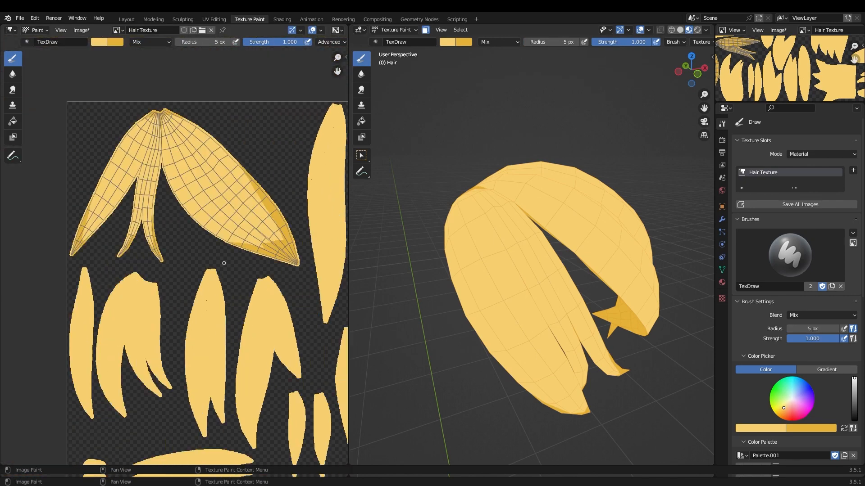
pyautogui.scroll(1, 222, 263)
# Resize the brush and paint a thin dark yellow shadow streak on the wide fringe lock
pyautogui.press('Tab')
pyautogui.moveTo(568, 272)
pyautogui.mouseDown(button='middle')
pyautogui.moveTo(478, 261)
pyautogui.moveTo(518, 279)
pyautogui.moveTo(504, 271)
pyautogui.mouseUp(button='middle')
pyautogui.press('Tab')
pyautogui.press('x')
pyautogui.press('f')
pyautogui.moveTo(482, 155)
pyautogui.mouseDown()
pyautogui.moveTo(571, 322)
pyautogui.moveTo(504, 225)
pyautogui.mouseUp()
pyautogui.press('x')
# Paint a long shadow streak down the central strand and taper its edge with light yellow at 16 px
pyautogui.moveTo(458, 135)
pyautogui.mouseDown(button='middle')
pyautogui.moveTo(475, 219)
pyautogui.moveTo(455, 168)
pyautogui.mouseUp(button='middle')
pyautogui.press('x')
pyautogui.moveTo(443, 162); pyautogui.dragTo(536, 357)
pyautogui.press('x')
pyautogui.moveTo(518, 340); pyautogui.dragTo(441, 197)
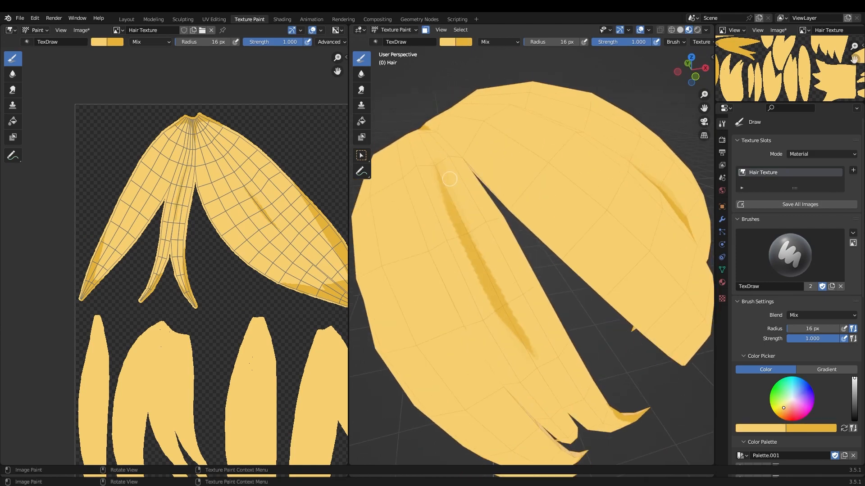
pyautogui.moveTo(449, 179); pyautogui.dragTo(423, 166, button='middle')
pyautogui.scroll(-3, 439, 174)
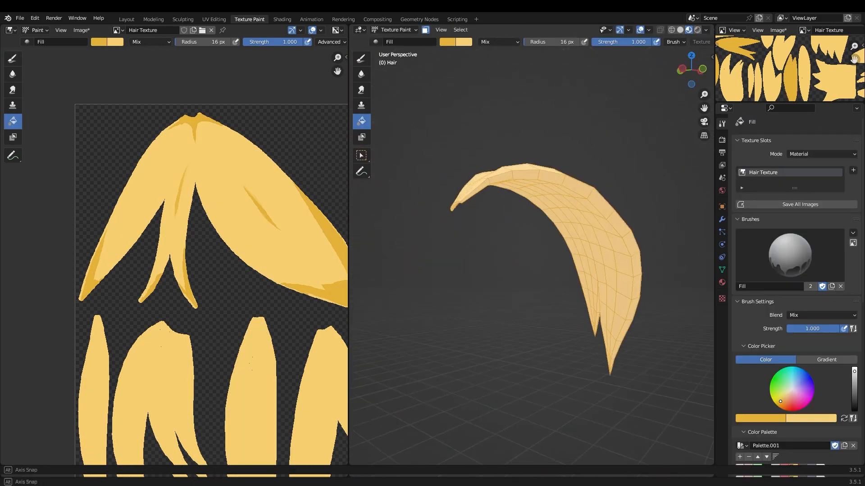
# Clear the black specks on the next two-pronged lock and shade its root and tips with a 53 px dark yellow brush
pyautogui.moveTo(532, 253); pyautogui.dragTo(540, 256, button='middle')
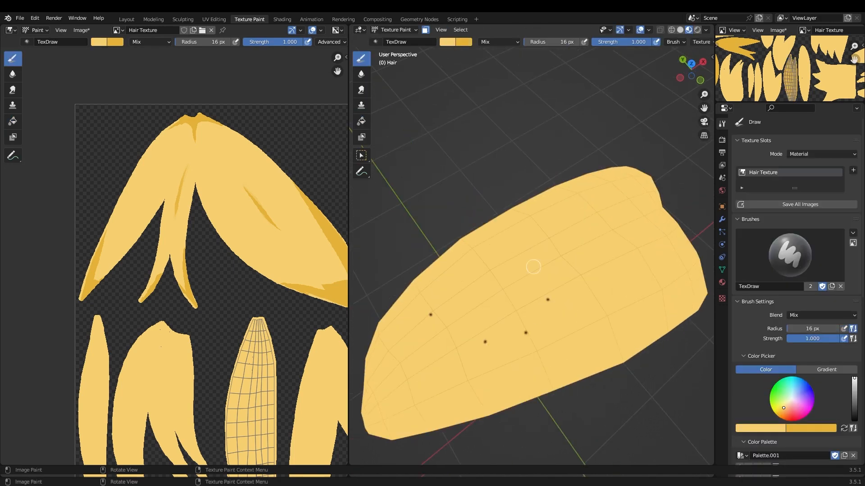
pyautogui.scroll(-5, 175, 250)
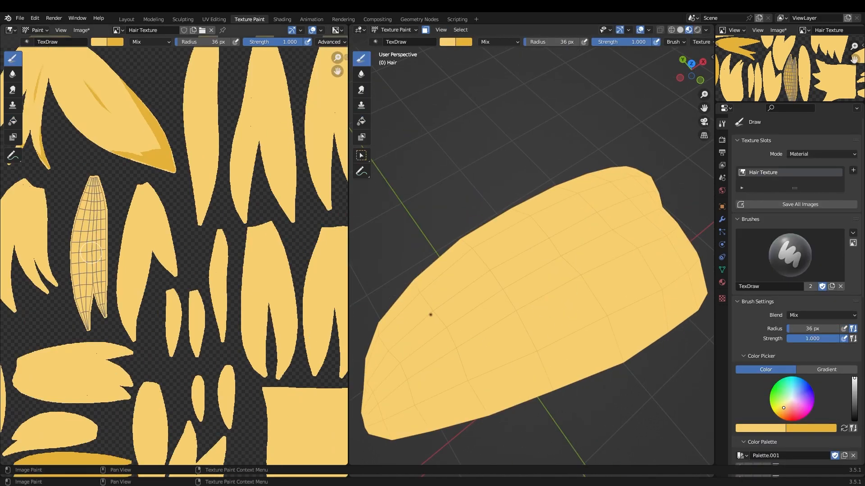
pyautogui.scroll(5, 225, 309)
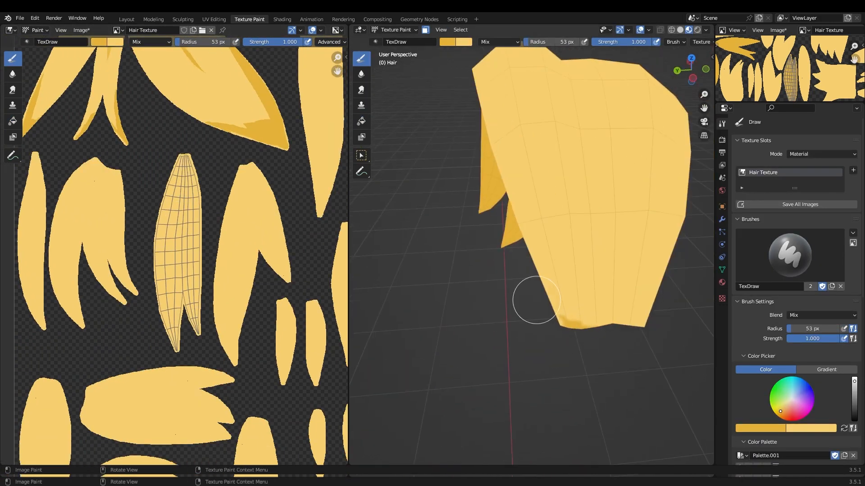
pyautogui.scroll(3, 528, 298)
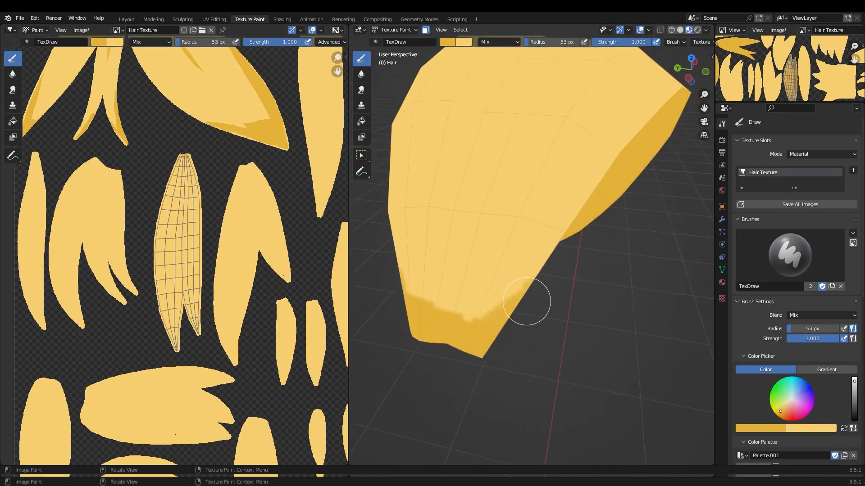
pyautogui.moveTo(527, 299); pyautogui.dragTo(401, 281, button='middle')
pyautogui.moveTo(690, 390); pyautogui.dragTo(547, 315, button='middle')
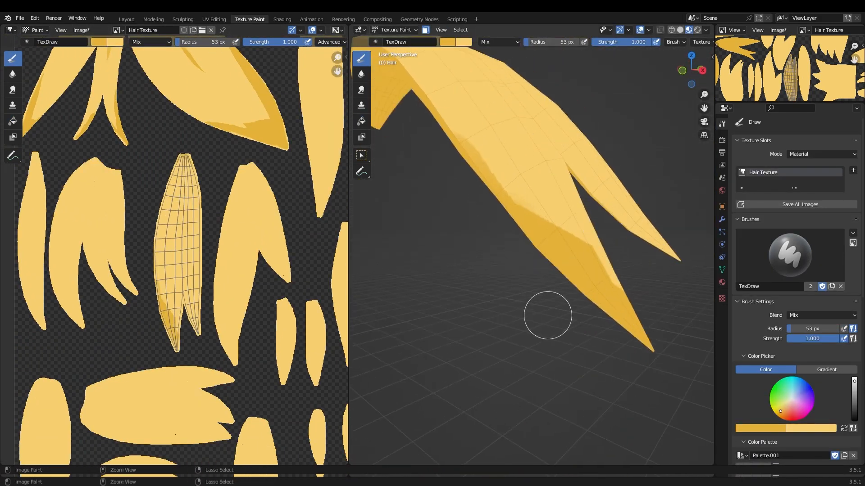
# Set the brush radius to 35 px, refine the lock's root shadow and paint a narrow streak down its middle
pyautogui.moveTo(548, 226)
pyautogui.mouseDown(button='middle')
pyautogui.moveTo(583, 286)
pyautogui.moveTo(563, 178)
pyautogui.moveTo(587, 315)
pyautogui.moveTo(571, 274)
pyautogui.moveTo(567, 294)
pyautogui.mouseUp(button='middle')
pyautogui.press('f')
pyautogui.click(494, 160)
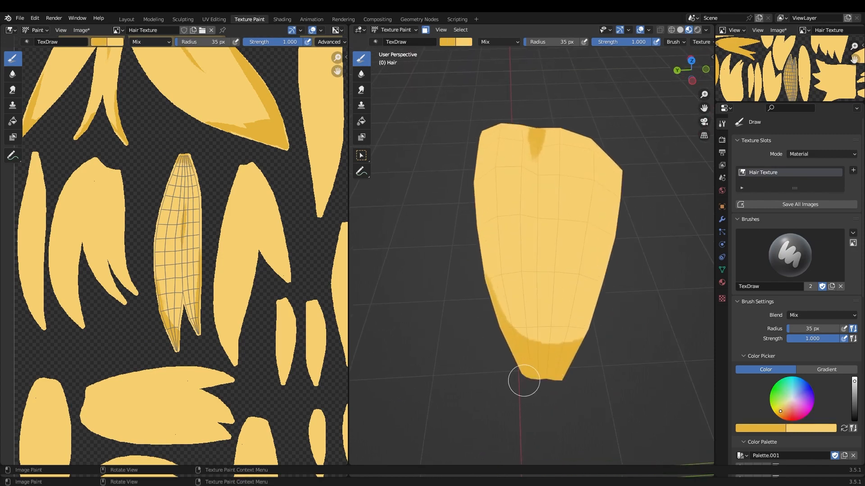
pyautogui.moveTo(543, 266); pyautogui.dragTo(519, 268, button='middle')
pyautogui.scroll(-2, 519, 268)
# Select the adjacent two-pronged lock's linked faces and fill its inner side with dark yellow
pyautogui.press('Tab')
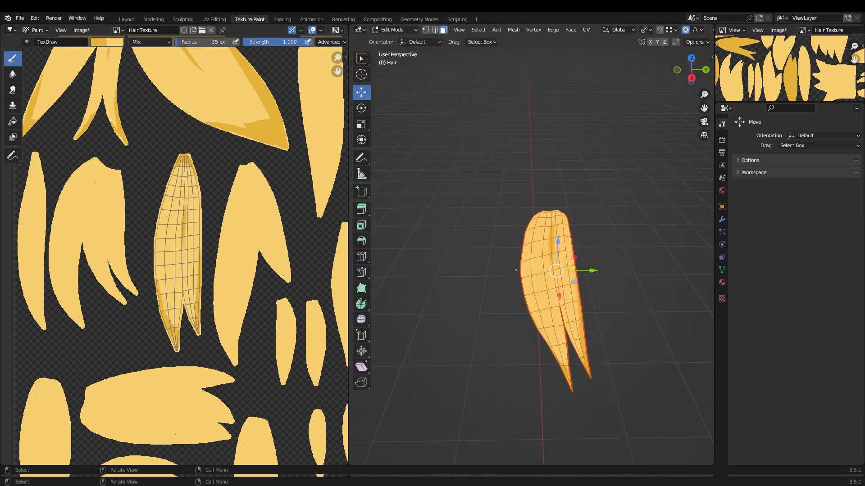
pyautogui.press('Tab')
pyautogui.moveTo(581, 235)
pyautogui.mouseDown(button='middle')
pyautogui.moveTo(597, 214)
pyautogui.moveTo(509, 252)
pyautogui.mouseUp(button='middle')
pyautogui.press('Tab')
pyautogui.press('l')
pyautogui.press('Tab')
pyautogui.click(362, 121)
pyautogui.click(590, 275)
pyautogui.press('Tab')
pyautogui.press('Tab')
# Set the Draw brush radius to 44 px and paint dark yellow shadows over this lock's root and prong tips
pyautogui.moveTo(234, 252); pyautogui.dragTo(182, 229, button='middle')
pyautogui.click(361, 59)
pyautogui.moveTo(509, 253)
pyautogui.mouseDown(button='middle')
pyautogui.moveTo(540, 266)
pyautogui.moveTo(533, 257)
pyautogui.moveTo(656, 344)
pyautogui.moveTo(620, 340)
pyautogui.moveTo(395, 251)
pyautogui.mouseUp(button='middle')
pyautogui.press('f')
pyautogui.click(533, 256)
pyautogui.moveTo(481, 334)
pyautogui.mouseDown(button='middle')
pyautogui.moveTo(584, 343)
pyautogui.moveTo(531, 252)
pyautogui.mouseUp(button='middle')
pyautogui.scroll(3, 612, 247)
pyautogui.moveTo(612, 247); pyautogui.dragTo(549, 271)
pyautogui.moveTo(550, 270)
pyautogui.mouseDown(button='middle')
pyautogui.moveTo(581, 256)
pyautogui.moveTo(496, 243)
pyautogui.mouseUp(button='middle')
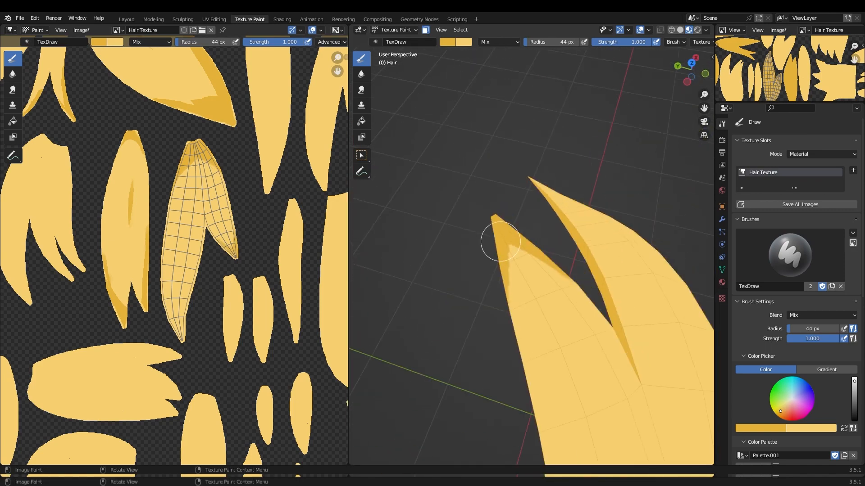
pyautogui.moveTo(495, 243); pyautogui.dragTo(505, 226)
# Paint a shadow streak down the middle of the lock and refine it with light yellow at 25 px
pyautogui.moveTo(504, 226); pyautogui.dragTo(525, 211, button='middle')
pyautogui.scroll(-4, 533, 266)
pyautogui.moveTo(533, 266)
pyautogui.mouseDown(button='middle')
pyautogui.moveTo(621, 298)
pyautogui.moveTo(631, 315)
pyautogui.mouseUp(button='middle')
pyautogui.moveTo(633, 185)
pyautogui.mouseDown()
pyautogui.moveTo(577, 269)
pyautogui.moveTo(599, 226)
pyautogui.mouseUp()
pyautogui.press('x')
pyautogui.scroll(2, 598, 270)
pyautogui.moveTo(590, 244); pyautogui.dragTo(598, 282, button='middle')
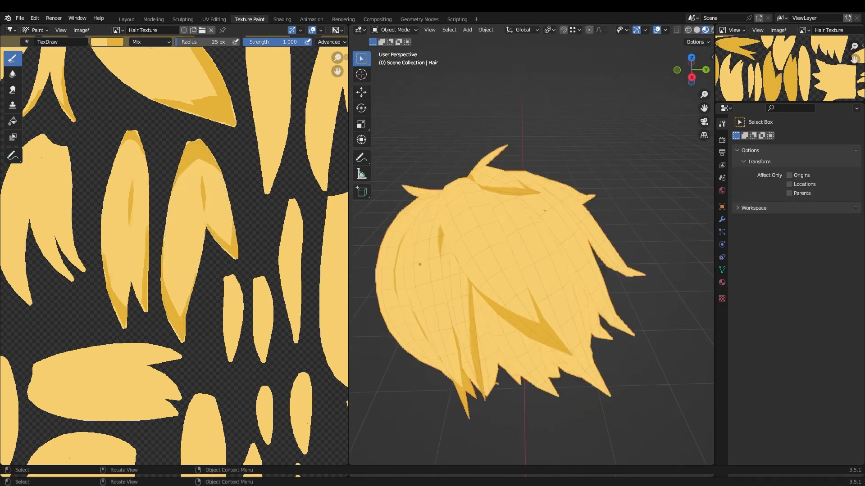
# Isolate the adjacent narrow hair lock's linked faces and fill its inner side with dark yellow
pyautogui.press('Tab')
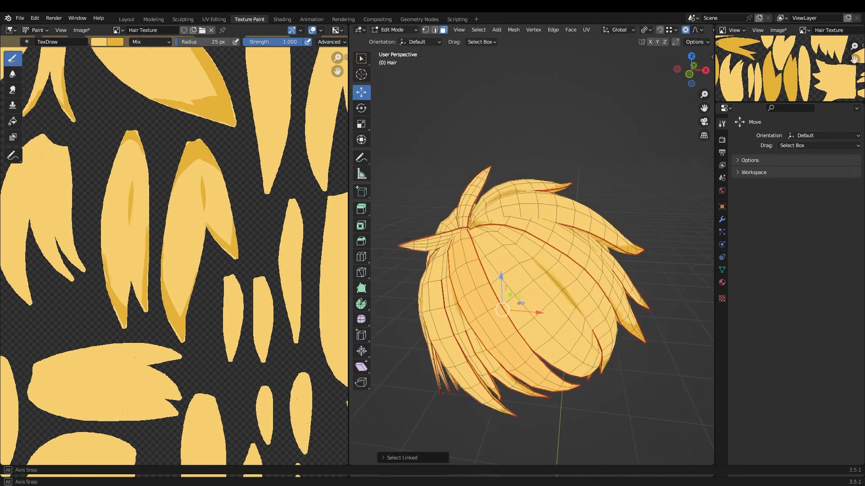
pyautogui.press('Tab')
pyautogui.moveTo(577, 198)
pyautogui.mouseDown(button='middle')
pyautogui.moveTo(550, 217)
pyautogui.moveTo(540, 210)
pyautogui.mouseUp(button='middle')
pyautogui.click(361, 121)
pyautogui.click(500, 202)
pyautogui.click(361, 58)
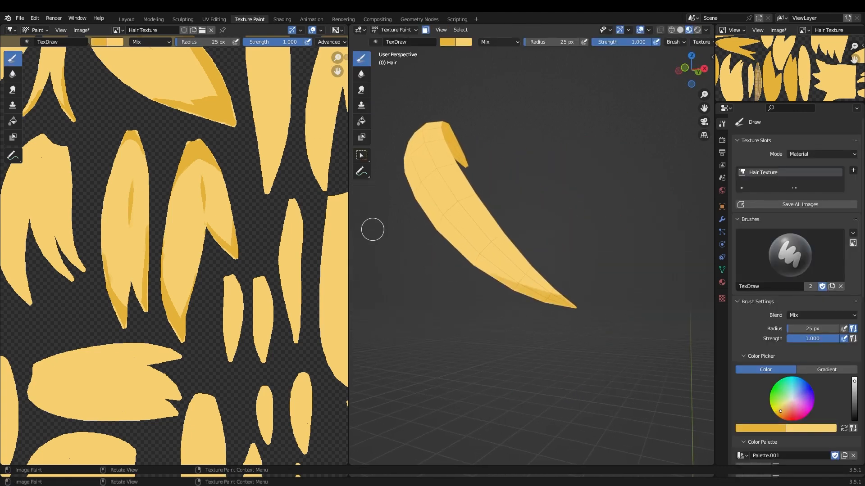
pyautogui.keyDown('ctrl'); pyautogui.moveTo(373, 230); pyautogui.dragTo(475, 317, button='middle'); pyautogui.keyUp('ctrl')
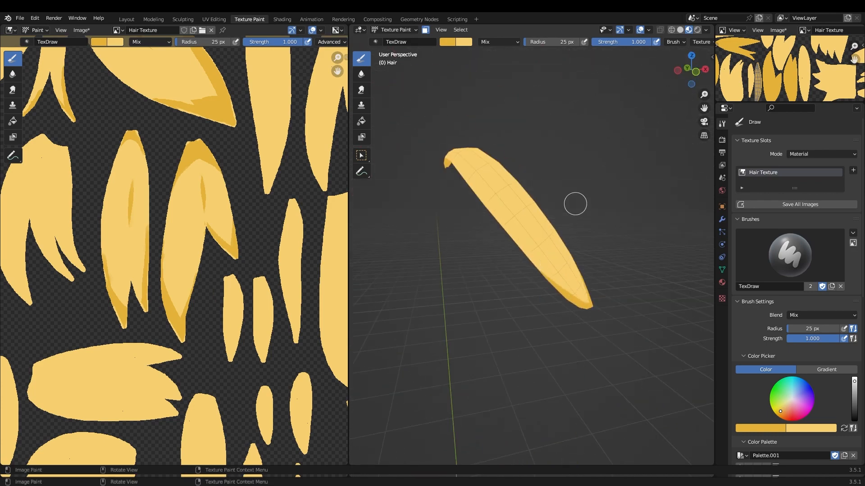
# Reveal the hair, isolate the three-pronged lock's linked faces and fill its inner side with dark yellow
pyautogui.press('Tab')
pyautogui.hotkey('alt', 'h')
pyautogui.press('Tab')
pyautogui.hotkey('ctrl', 'Tab')
pyautogui.press('Tab')
pyautogui.moveTo(588, 293); pyautogui.dragTo(508, 275, button='middle')
pyautogui.press('l')
pyautogui.hotkey('shift', 'h')
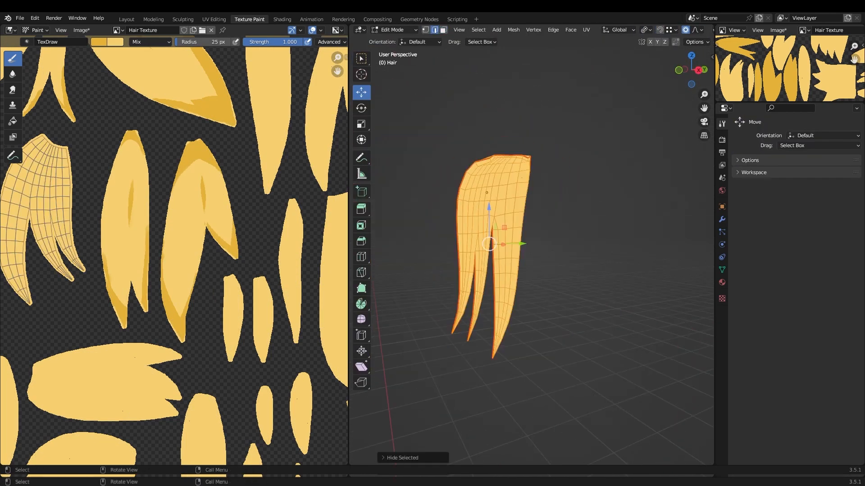
pyautogui.press('Tab')
pyautogui.click(526, 93)
pyautogui.moveTo(526, 135); pyautogui.dragTo(526, 279, button='middle')
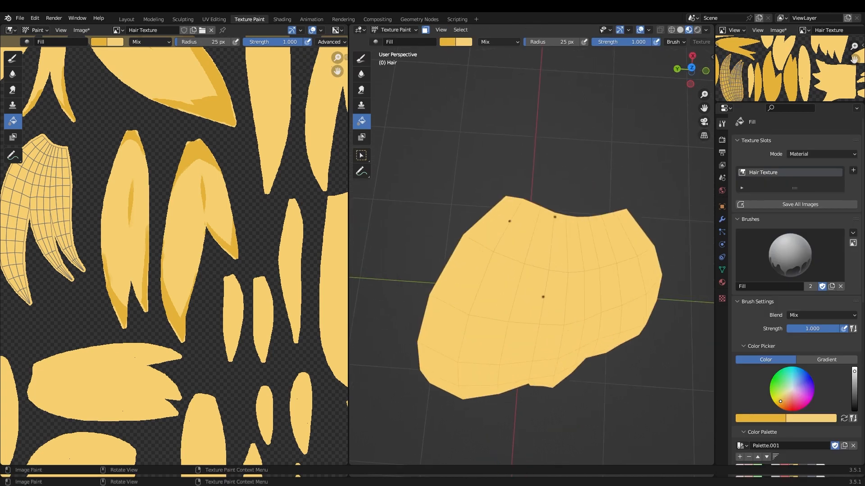
# Paint a dark yellow shadow around the three-pronged lock's root and side edge with the Draw brush at 57 px
pyautogui.click(361, 59)
pyautogui.scroll(2, 496, 226)
pyautogui.moveTo(446, 187); pyautogui.dragTo(558, 207)
pyautogui.moveTo(558, 207)
pyautogui.mouseDown(button='middle')
pyautogui.moveTo(444, 264)
pyautogui.moveTo(646, 254)
pyautogui.moveTo(594, 253)
pyautogui.moveTo(606, 162)
pyautogui.moveTo(599, 290)
pyautogui.moveTo(533, 212)
pyautogui.mouseUp(button='middle')
pyautogui.moveTo(533, 211); pyautogui.dragTo(527, 313)
pyautogui.moveTo(527, 312)
pyautogui.mouseDown(button='middle')
pyautogui.moveTo(593, 245)
pyautogui.moveTo(531, 255)
pyautogui.moveTo(546, 234)
pyautogui.moveTo(591, 406)
pyautogui.moveTo(591, 130)
pyautogui.mouseUp(button='middle')
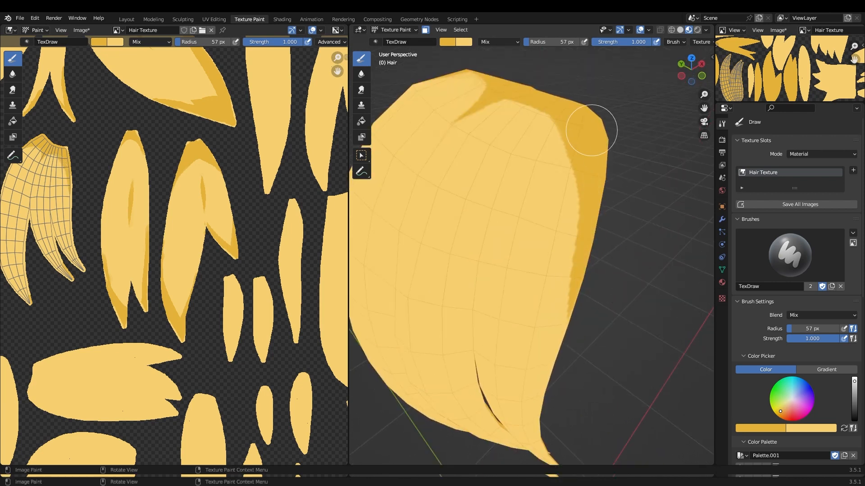
# Paint dark yellow shadow over the widest prong's tip and refine its edges with a 39 px brush
pyautogui.moveTo(568, 197); pyautogui.dragTo(606, 176, button='middle')
pyautogui.scroll(-4, 508, 286)
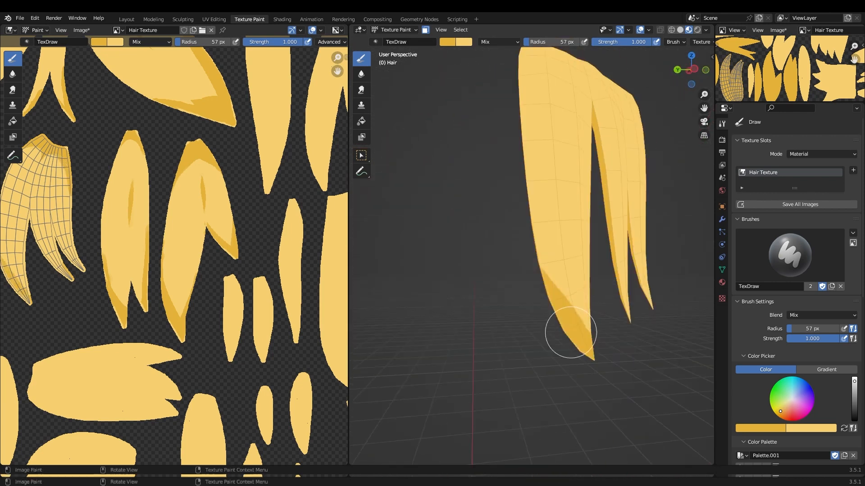
pyautogui.moveTo(571, 333); pyautogui.dragTo(434, 289, button='middle')
pyautogui.scroll(2, 566, 380)
pyautogui.moveTo(512, 264)
pyautogui.mouseDown(button='middle')
pyautogui.moveTo(566, 380)
pyautogui.moveTo(592, 315)
pyautogui.mouseUp(button='middle')
pyautogui.press('f')
pyautogui.moveTo(509, 186); pyautogui.dragTo(553, 287)
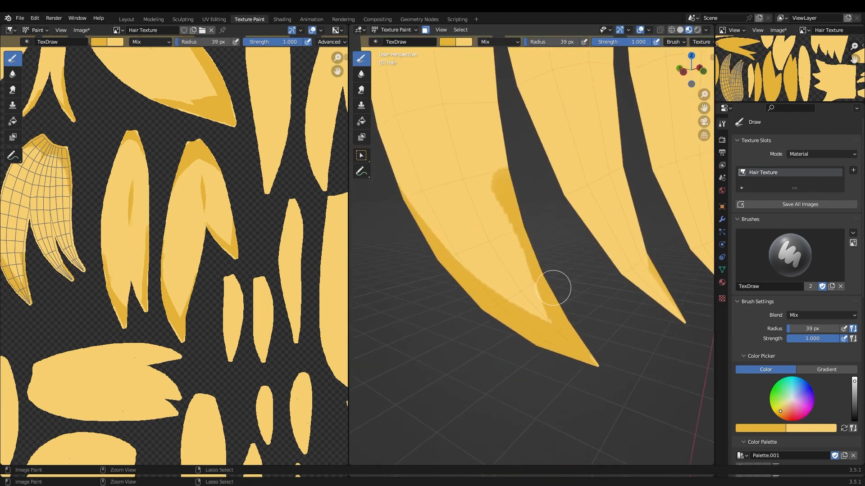
# Paint a shadow streak above the gap between the prongs and refine its edges with light yellow
pyautogui.scroll(-4, 547, 232)
pyautogui.moveTo(548, 232)
pyautogui.mouseDown(button='middle')
pyautogui.moveTo(494, 255)
pyautogui.moveTo(531, 252)
pyautogui.mouseUp(button='middle')
pyautogui.moveTo(487, 297); pyautogui.dragTo(496, 173)
pyautogui.press('x')
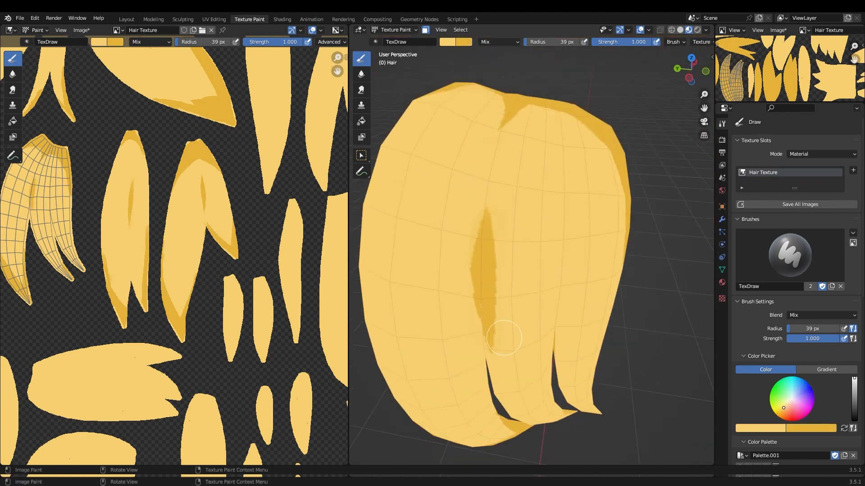
pyautogui.moveTo(521, 269)
pyautogui.keyDown('ctrl'); pyautogui.mouseDown(button='middle')
pyautogui.moveTo(589, 341)
pyautogui.moveTo(644, 423)
pyautogui.mouseUp(button='middle'); pyautogui.keyUp('ctrl')
pyautogui.moveTo(455, 228); pyautogui.dragTo(473, 279)
# Paint dark yellow shadows along the tips of the two narrower prongs with a 37 px brush
pyautogui.keyDown('ctrl'); pyautogui.moveTo(532, 316); pyautogui.dragTo(554, 282, button='middle'); pyautogui.keyUp('ctrl')
pyautogui.moveTo(554, 282); pyautogui.dragTo(606, 360)
pyautogui.moveTo(563, 302)
pyautogui.mouseDown(button='middle')
pyautogui.moveTo(536, 304)
pyautogui.moveTo(554, 252)
pyautogui.mouseUp(button='middle')
pyautogui.moveTo(558, 342); pyautogui.dragTo(523, 262)
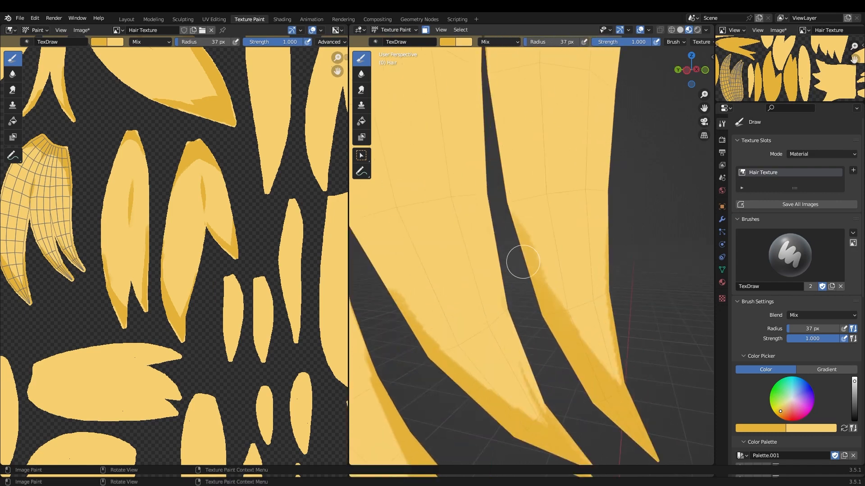
pyautogui.press('x')
pyautogui.keyDown('ctrl'); pyautogui.moveTo(551, 334); pyautogui.dragTo(541, 198, button='middle'); pyautogui.keyUp('ctrl')
pyautogui.moveTo(541, 198); pyautogui.dragTo(506, 217, button='middle')
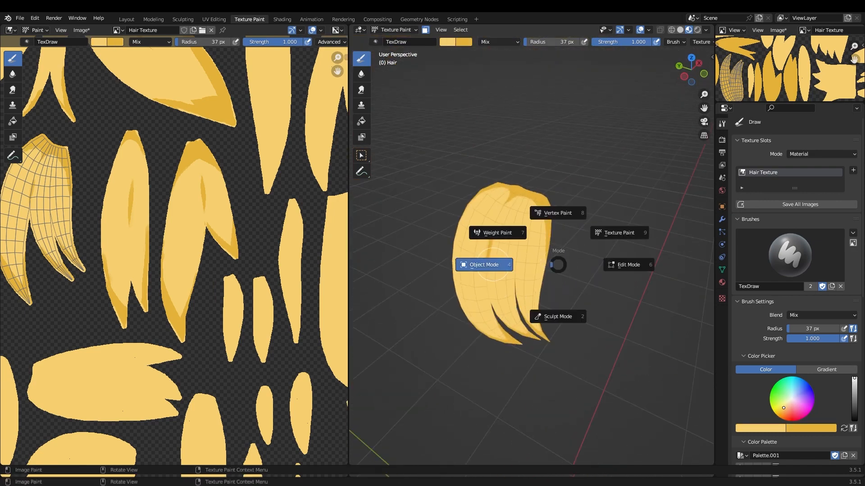
# Check the lock in Object Mode and rework its root shadow in Texture Paint mode with light yellow at 37 px
pyautogui.click(492, 265)
pyautogui.moveTo(514, 275); pyautogui.dragTo(527, 261, button='middle')
pyautogui.hotkey('ctrl', 'Tab')
pyautogui.click(586, 239)
pyautogui.moveTo(513, 180); pyautogui.dragTo(450, 216)
pyautogui.press('KP_Divide')
pyautogui.press('KP_Divide')
pyautogui.moveTo(504, 202); pyautogui.dragTo(509, 217, button='middle')
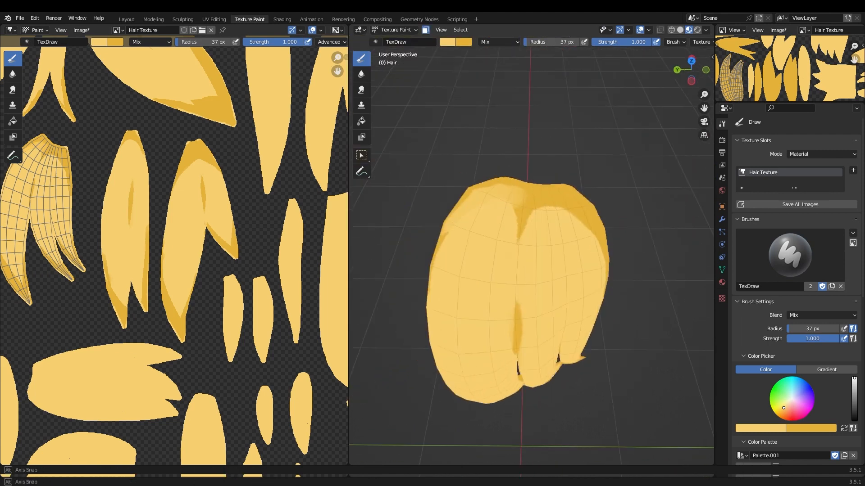
pyautogui.moveTo(514, 186); pyautogui.dragTo(464, 191)
# Extend the three-pronged lock's root shadow across its top and down both sides, smoothing the boundary
pyautogui.press('KP_Divide')
pyautogui.press('KP_Divide')
pyautogui.moveTo(559, 217); pyautogui.dragTo(541, 221, button='middle')
pyautogui.press('x')
pyautogui.moveTo(495, 219); pyautogui.dragTo(546, 230)
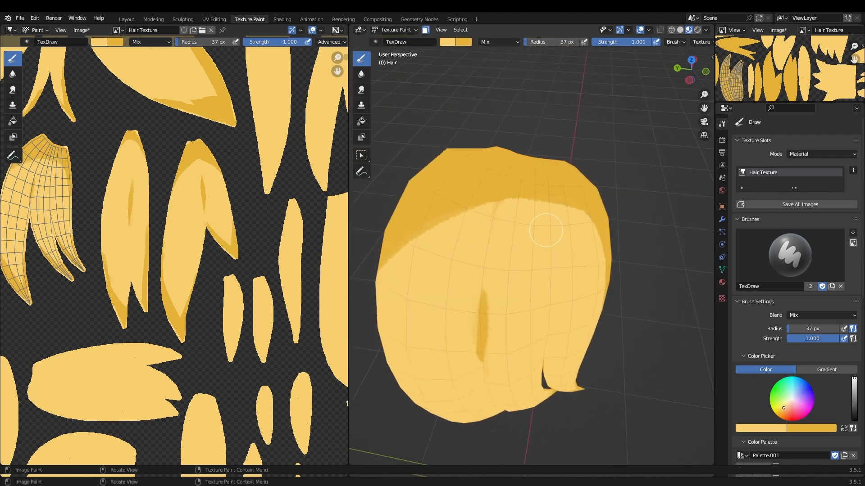
pyautogui.press('KP_Divide')
pyautogui.moveTo(412, 110); pyautogui.dragTo(540, 225, button='middle')
pyautogui.press('KP_Divide')
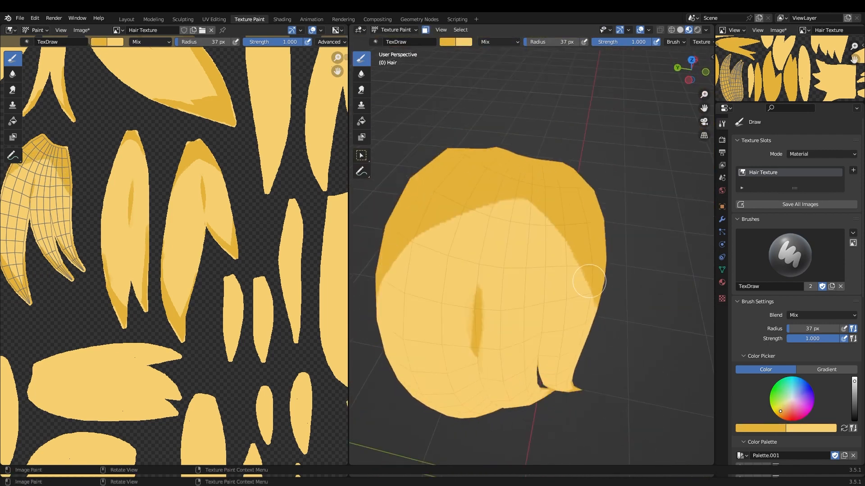
# Select the slender lock's linked faces and hide the rest of the hair to isolate it
pyautogui.hotkey('ctrl', 'Tab')
pyautogui.moveTo(527, 171)
pyautogui.mouseDown(button='middle')
pyautogui.moveTo(562, 213)
pyautogui.moveTo(523, 212)
pyautogui.mouseUp(button='middle')
pyautogui.click(631, 212)
pyautogui.press('l')
pyautogui.hotkey('ctrl', 'Tab')
pyautogui.click(585, 180)
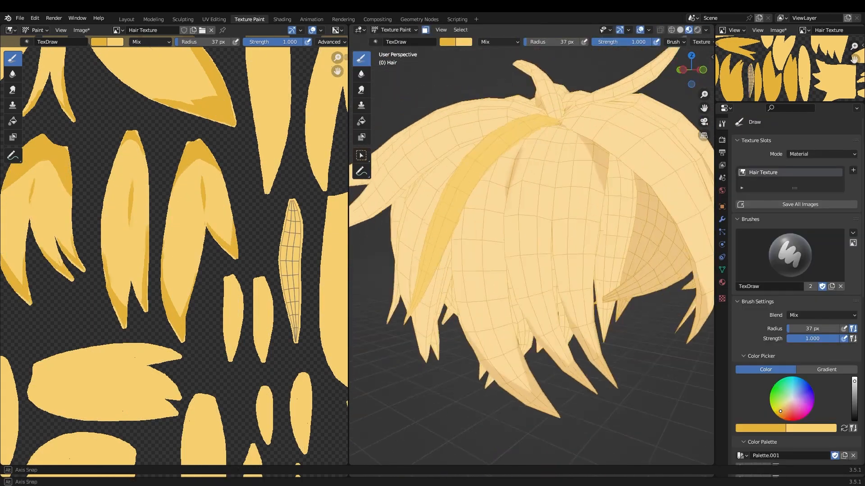
pyautogui.hotkey('shift', 'h')
pyautogui.hotkey('ctrl', 'Tab')
pyautogui.click(577, 160)
pyautogui.press('3')
pyautogui.hotkey('ctrl', 'Tab')
pyautogui.click(469, 190)
pyautogui.scroll(3, 469, 189)
pyautogui.moveTo(469, 189); pyautogui.dragTo(548, 239, button='middle')
pyautogui.hotkey('ctrl', 'Tab')
pyautogui.click(617, 239)
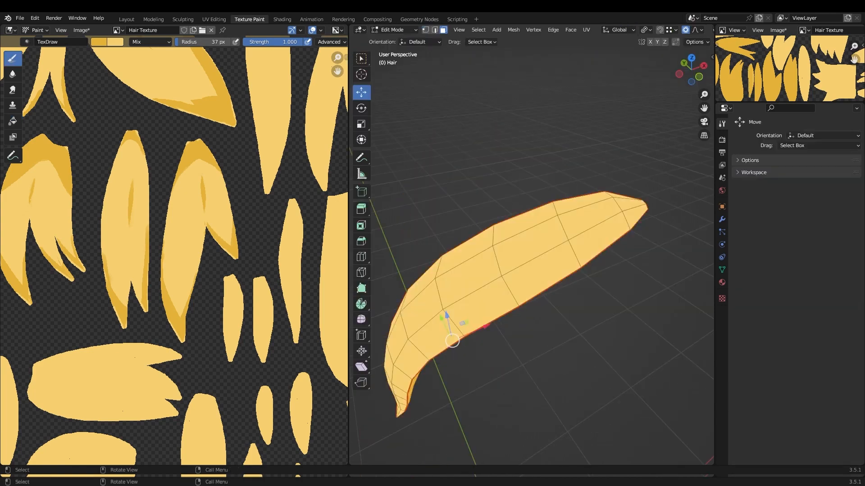
# Set the brush radius to 58 px and paint dark yellow shadow around the slender lock's root
pyautogui.hotkey('ctrl', 'Tab')
pyautogui.click(595, 226)
pyautogui.moveTo(594, 225); pyautogui.dragTo(556, 218, button='middle')
pyautogui.press('f')
pyautogui.click(566, 226)
pyautogui.moveTo(518, 234); pyautogui.dragTo(550, 335)
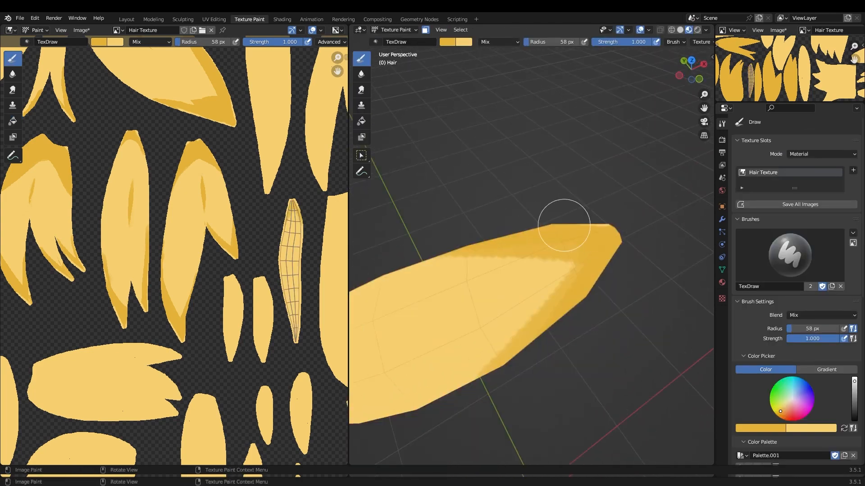
# Paint a dark yellow shadow over the slender lock's tip, checking it against the whole hair in Object Mode
pyautogui.moveTo(441, 341); pyautogui.dragTo(535, 226, button='middle')
pyautogui.hotkey('ctrl', 'Tab')
pyautogui.click(463, 228)
pyautogui.hotkey('ctrl', 'Tab')
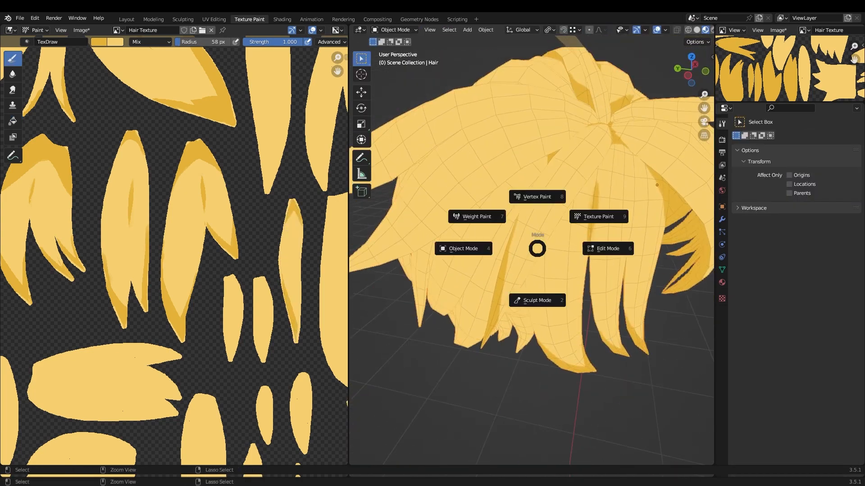
pyautogui.click(597, 216)
pyautogui.moveTo(557, 280); pyautogui.dragTo(518, 351)
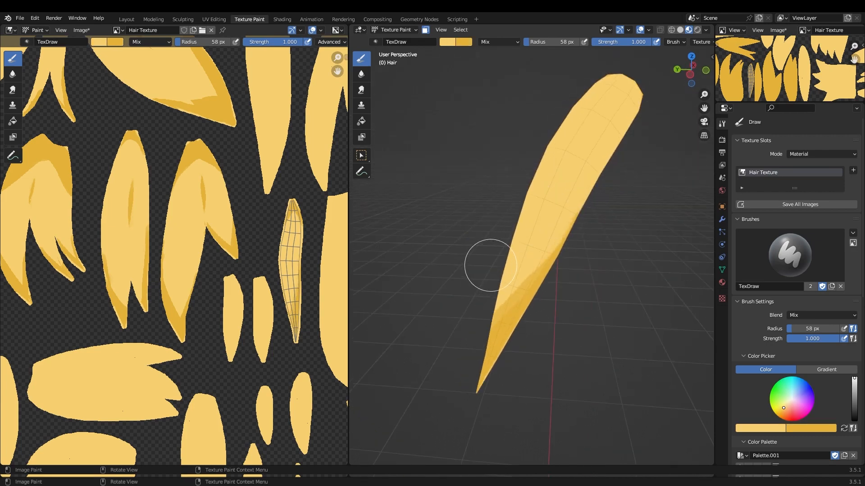
pyautogui.moveTo(531, 243); pyautogui.dragTo(578, 237, button='middle')
# Reveal the hair, isolate the next two-pronged lock's linked faces and fill its inner side with dark yellow
pyautogui.hotkey('ctrl', 'Tab')
pyautogui.click(504, 226)
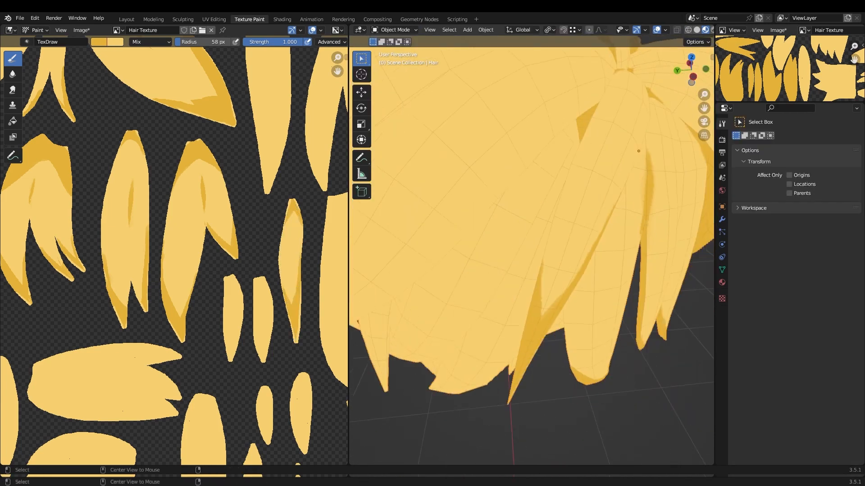
pyautogui.hotkey('ctrl', 'Tab')
pyautogui.click(601, 221)
pyautogui.hotkey('alt', 'h')
pyautogui.hotkey('shift', 'h')
pyautogui.hotkey('ctrl', 'Tab')
pyautogui.click(591, 173)
pyautogui.hotkey('ctrl', 'Tab')
pyautogui.hotkey('shift', 'h')
pyautogui.hotkey('ctrl', 'Tab')
pyautogui.click(361, 120)
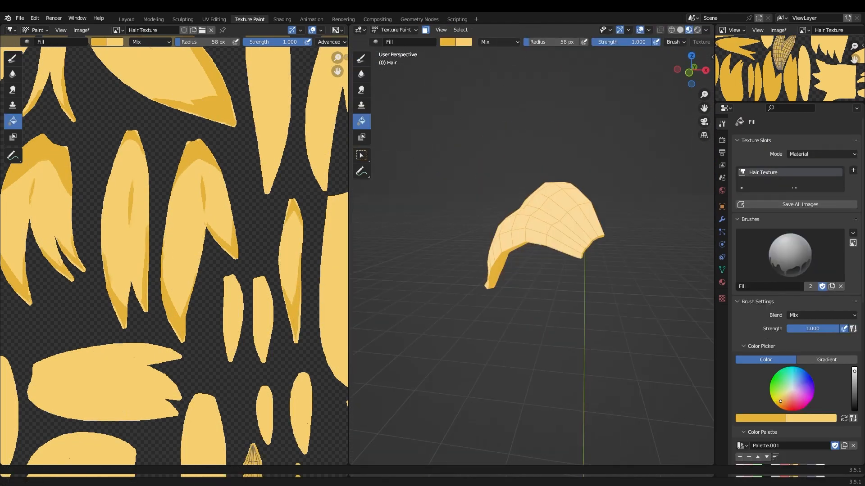
# Paint a dark yellow shadow around the two-pronged lock's root with the Draw brush
pyautogui.click(362, 58)
pyautogui.moveTo(593, 201); pyautogui.dragTo(595, 225)
pyautogui.moveTo(595, 225); pyautogui.dragTo(563, 234, button='middle')
pyautogui.press('x')
pyautogui.moveTo(412, 253)
pyautogui.mouseDown(button='middle')
pyautogui.moveTo(455, 288)
pyautogui.moveTo(412, 308)
pyautogui.mouseUp(button='middle')
pyautogui.moveTo(537, 188)
pyautogui.mouseDown(button='middle')
pyautogui.moveTo(489, 275)
pyautogui.moveTo(509, 257)
pyautogui.mouseUp(button='middle')
pyautogui.scroll(4, 509, 256)
pyautogui.moveTo(509, 257); pyautogui.dragTo(499, 247, button='middle')
# Set the brush radius to 31 px and paint dark yellow shadows along both prong tips
pyautogui.press('f')
pyautogui.click(491, 247)
pyautogui.press('x')
pyautogui.moveTo(432, 353); pyautogui.dragTo(507, 264)
pyautogui.press('x')
pyautogui.moveTo(672, 251)
pyautogui.mouseDown(button='middle')
pyautogui.moveTo(700, 184)
pyautogui.moveTo(577, 340)
pyautogui.moveTo(640, 365)
pyautogui.mouseUp(button='middle')
pyautogui.press('x')
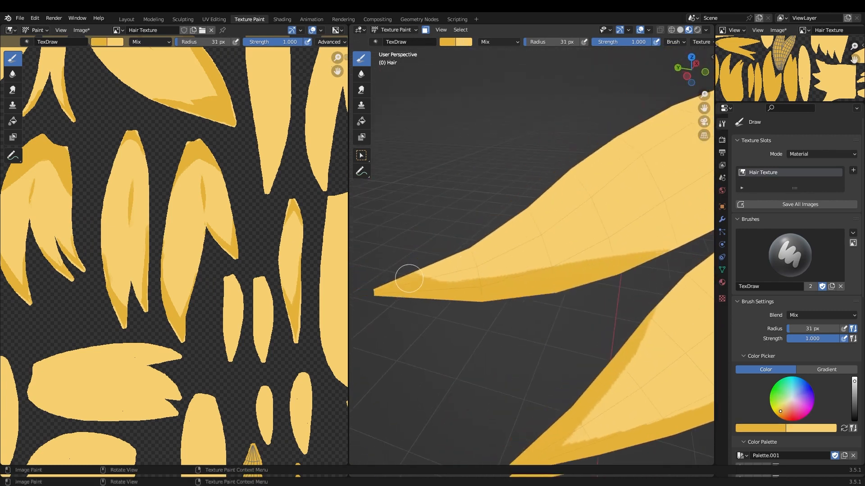
# Paint a dark yellow streak from the gap between the prongs toward the root and refine it with light yellow
pyautogui.moveTo(409, 276)
pyautogui.mouseDown(button='middle')
pyautogui.moveTo(459, 255)
pyautogui.moveTo(468, 343)
pyautogui.moveTo(509, 270)
pyautogui.mouseUp(button='middle')
pyautogui.press('x')
pyautogui.press('x')
pyautogui.moveTo(494, 322); pyautogui.dragTo(610, 289)
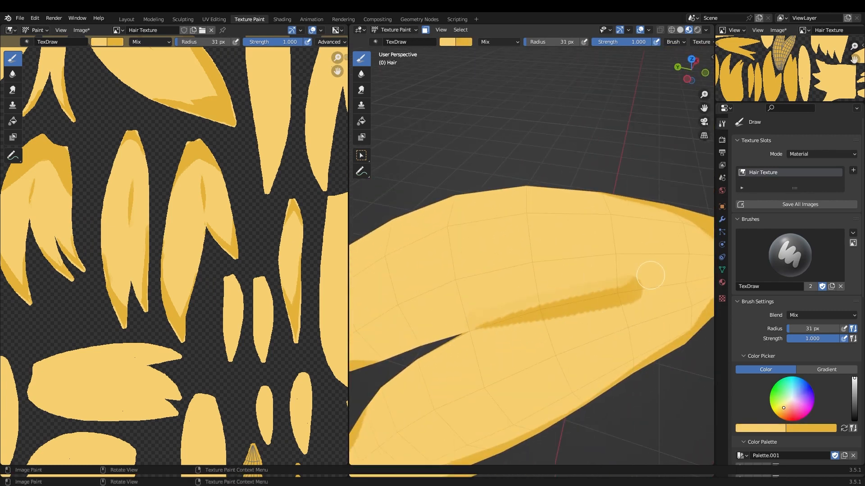
pyautogui.keyDown('ctrl'); pyautogui.moveTo(534, 285); pyautogui.dragTo(541, 351, button='middle'); pyautogui.keyUp('ctrl')
# Reveal the hair, isolate the next broad lock's linked faces and fill its inner side with dark yellow
pyautogui.hotkey('ctrl', 'Tab')
pyautogui.click(532, 205)
pyautogui.moveTo(531, 205); pyautogui.dragTo(568, 243, button='middle')
pyautogui.press('Tab')
pyautogui.hotkey('alt', 'h')
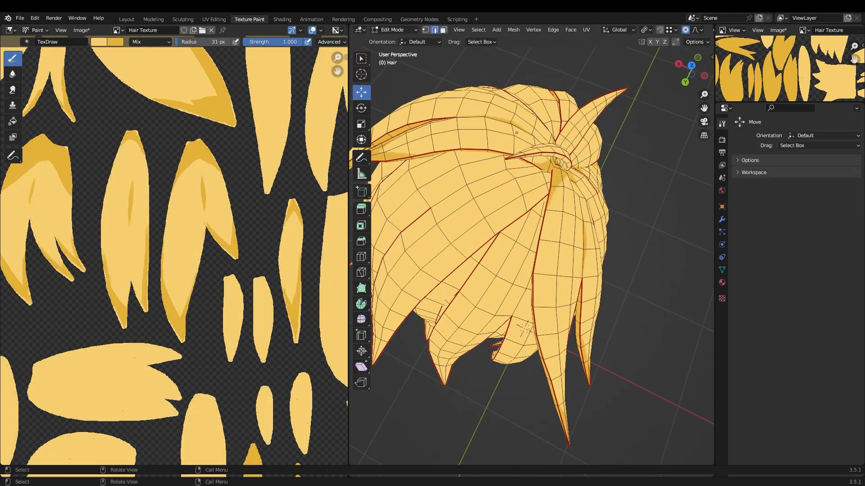
pyautogui.press('l')
pyautogui.hotkey('shift', 'h')
pyautogui.click(551, 115)
pyautogui.moveTo(551, 116); pyautogui.dragTo(531, 180, button='middle')
pyautogui.click(361, 59)
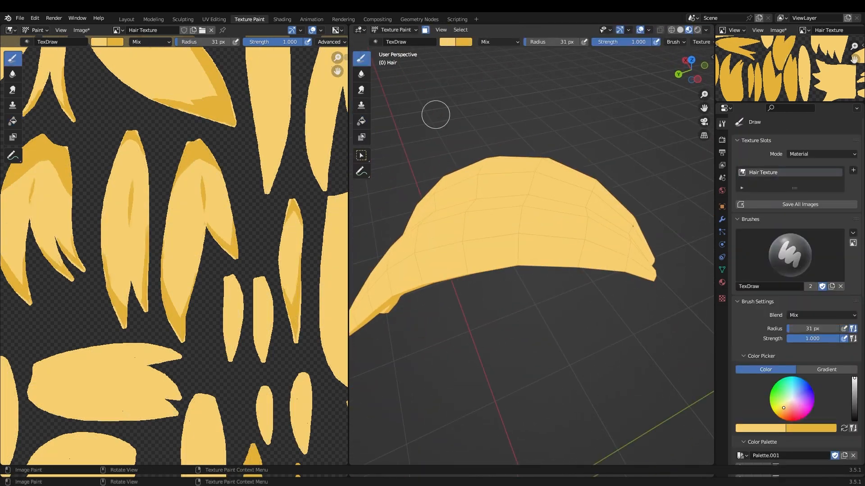
# Set the brush radius to 61 px and paint a dark yellow shadow around the broad lock's root
pyautogui.press('x')
pyautogui.press('f')
pyautogui.click(450, 116)
pyautogui.moveTo(451, 180); pyautogui.dragTo(495, 341, button='middle')
pyautogui.moveTo(609, 250); pyautogui.dragTo(531, 244, button='middle')
pyautogui.moveTo(536, 234); pyautogui.dragTo(483, 341)
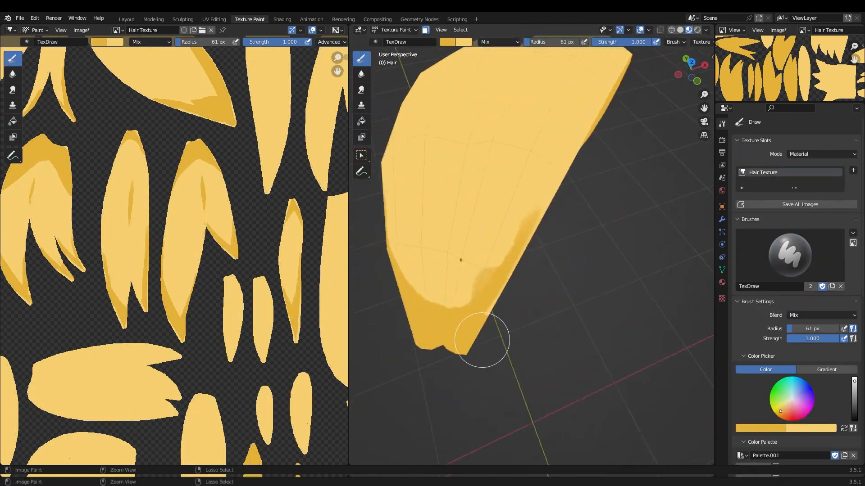
pyautogui.moveTo(482, 342); pyautogui.dragTo(585, 324, button='middle')
pyautogui.moveTo(585, 324)
pyautogui.keyDown('ctrl'); pyautogui.mouseDown(button='middle')
pyautogui.moveTo(585, 289)
pyautogui.moveTo(504, 253)
pyautogui.mouseUp(button='middle'); pyautogui.keyUp('ctrl')
pyautogui.moveTo(581, 202); pyautogui.dragTo(535, 273)
pyautogui.moveTo(534, 272)
pyautogui.mouseDown(button='middle')
pyautogui.moveTo(639, 278)
pyautogui.moveTo(536, 188)
pyautogui.moveTo(496, 271)
pyautogui.moveTo(591, 178)
pyautogui.moveTo(479, 337)
pyautogui.moveTo(546, 282)
pyautogui.moveTo(496, 188)
pyautogui.moveTo(521, 329)
pyautogui.mouseUp(button='middle')
# Extend the dark yellow shadow at the broad lock's root and refine its edge with light yellow
pyautogui.moveTo(524, 270)
pyautogui.mouseDown(button='middle')
pyautogui.moveTo(542, 220)
pyautogui.moveTo(565, 320)
pyautogui.moveTo(541, 315)
pyautogui.moveTo(589, 342)
pyautogui.moveTo(532, 256)
pyautogui.moveTo(515, 176)
pyautogui.mouseUp(button='middle')
pyautogui.press('f')
pyautogui.click(501, 183)
pyautogui.moveTo(522, 122); pyautogui.dragTo(506, 267)
pyautogui.moveTo(506, 267); pyautogui.dragTo(500, 243, button='middle')
pyautogui.press('x')
pyautogui.moveTo(541, 157); pyautogui.dragTo(491, 293)
pyautogui.moveTo(468, 329)
pyautogui.mouseDown(button='middle')
pyautogui.moveTo(536, 150)
pyautogui.moveTo(504, 194)
pyautogui.moveTo(538, 225)
pyautogui.mouseUp(button='middle')
# Set the brush radius to 72 px and paint dark yellow shadow across the full width of the lock's root end
pyautogui.press('f')
pyautogui.click(533, 225)
pyautogui.moveTo(527, 278); pyautogui.dragTo(603, 245, button='middle')
pyautogui.scroll(-8, 585, 195)
pyautogui.moveTo(584, 195)
pyautogui.mouseDown(button='middle')
pyautogui.moveTo(574, 276)
pyautogui.moveTo(541, 194)
pyautogui.moveTo(460, 199)
pyautogui.moveTo(506, 229)
pyautogui.moveTo(548, 295)
pyautogui.moveTo(518, 243)
pyautogui.mouseUp(button='middle')
pyautogui.hotkey('ctrl', 'Tab')
pyautogui.press('Tab')
pyautogui.press('Tab')
pyautogui.press('Tab')
pyautogui.press('Tab')
pyautogui.press('f')
pyautogui.moveTo(531, 239); pyautogui.dragTo(588, 279)
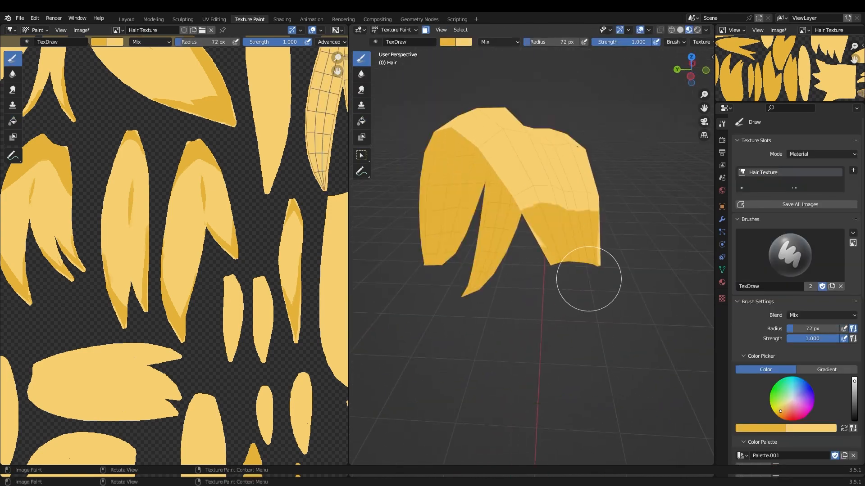
# Paint a dark yellow shadow on the first prong's tip and refine its edge with light yellow at 47 px
pyautogui.moveTo(588, 279)
pyautogui.mouseDown(button='middle')
pyautogui.moveTo(444, 299)
pyautogui.moveTo(542, 318)
pyautogui.moveTo(639, 193)
pyautogui.moveTo(583, 275)
pyautogui.moveTo(612, 341)
pyautogui.moveTo(486, 261)
pyautogui.mouseUp(button='middle')
pyautogui.press('x')
pyautogui.moveTo(486, 262); pyautogui.dragTo(548, 407)
pyautogui.moveTo(548, 408); pyautogui.dragTo(564, 233, button='middle')
pyautogui.press('x')
pyautogui.press('f')
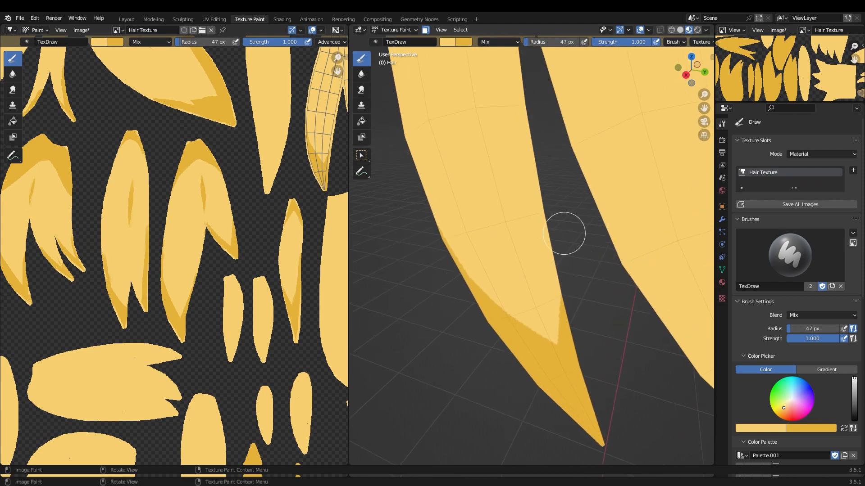
# Set the brush radius to 26 px, shade the second prong's tip and paint a dark yellow streak from the gap toward the root
pyautogui.moveTo(542, 175); pyautogui.dragTo(590, 323, button='middle')
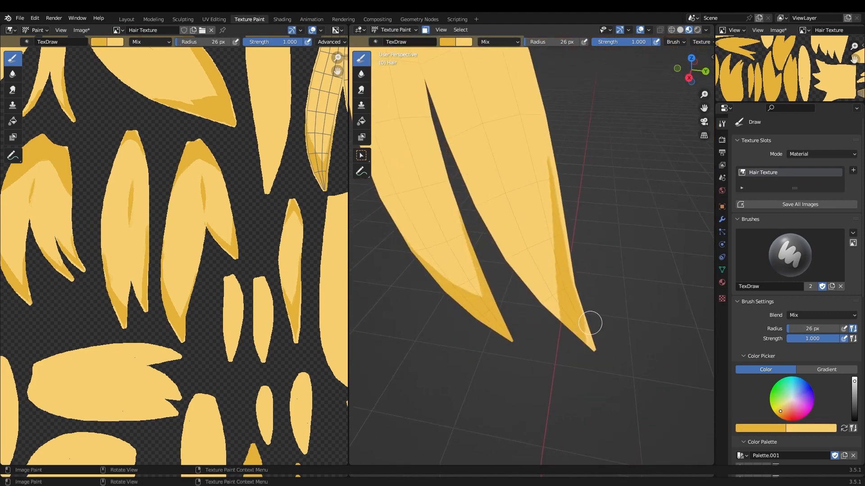
pyautogui.moveTo(510, 381); pyautogui.dragTo(571, 230, button='middle')
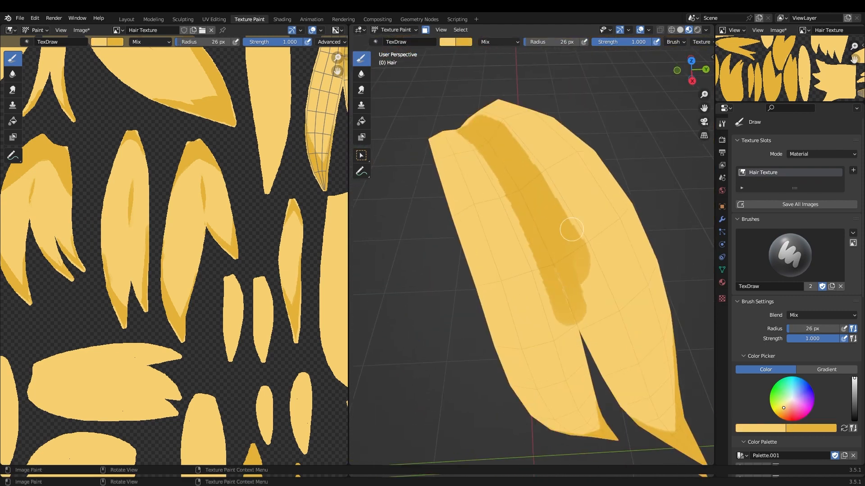
pyautogui.moveTo(546, 336); pyautogui.dragTo(570, 194, button='middle')
# Isolate the next three-pronged lock's linked faces and fill its inner side with dark yellow
pyautogui.press('Tab')
pyautogui.press('2')
pyautogui.press('l')
pyautogui.moveTo(547, 347)
pyautogui.mouseDown(button='middle')
pyautogui.moveTo(532, 270)
pyautogui.moveTo(568, 243)
pyautogui.moveTo(563, 306)
pyautogui.mouseUp(button='middle')
pyautogui.press('Tab')
pyautogui.click(361, 121)
pyautogui.click(527, 226)
pyautogui.click(361, 58)
# Set the Draw brush radius to 37 px and paint dark yellow shadow along the three-pronged lock's root
pyautogui.moveTo(518, 203); pyautogui.dragTo(495, 279, button='middle')
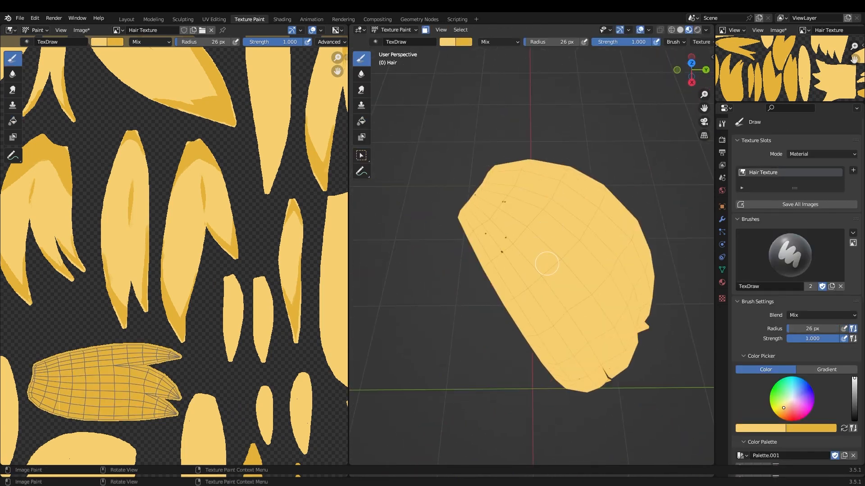
pyautogui.scroll(4, 463, 211)
pyautogui.scroll(-5, 463, 211)
pyautogui.moveTo(463, 211); pyautogui.dragTo(585, 285, button='middle')
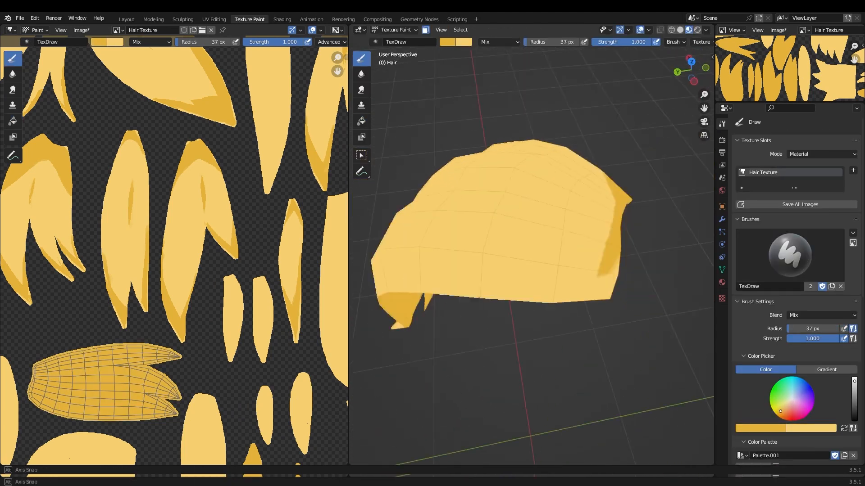
# Paint two dark yellow streaks down the lock's upper half with a 27 px brush and taper them with light yellow
pyautogui.moveTo(509, 254); pyautogui.dragTo(478, 180, button='middle')
pyautogui.moveTo(475, 143); pyautogui.dragTo(496, 270)
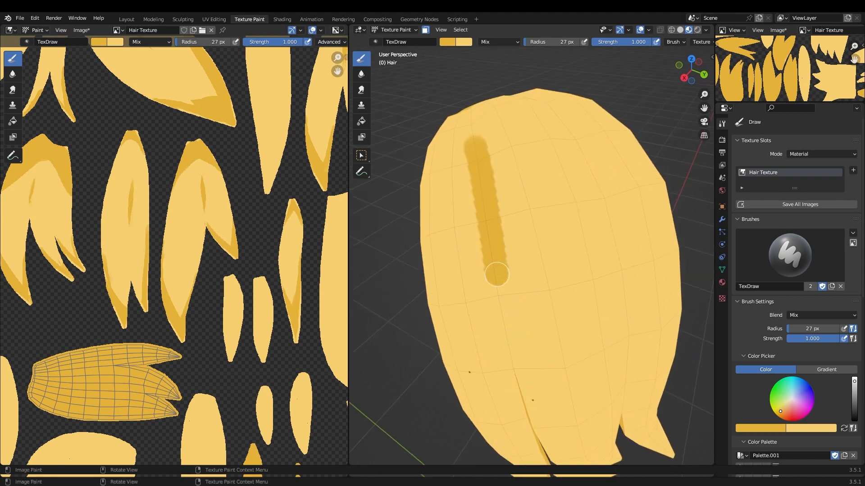
pyautogui.press('x')
pyautogui.moveTo(496, 269); pyautogui.dragTo(536, 270, button='middle')
pyautogui.press('x')
pyautogui.moveTo(562, 131); pyautogui.dragTo(560, 344)
pyautogui.press('x')
pyautogui.moveTo(546, 155); pyautogui.dragTo(553, 118)
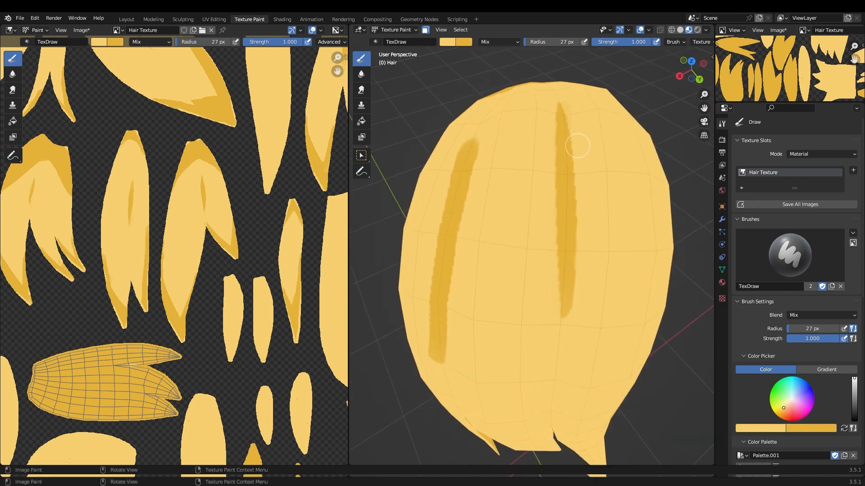
pyautogui.moveTo(577, 146); pyautogui.dragTo(541, 158, button='middle')
pyautogui.moveTo(464, 148)
pyautogui.mouseDown()
pyautogui.moveTo(459, 199)
pyautogui.moveTo(486, 360)
pyautogui.mouseUp()
# Even out the dark yellow shadow edge along the three-pronged lock's root
pyautogui.moveTo(486, 225)
pyautogui.mouseDown(button='middle')
pyautogui.moveTo(498, 137)
pyautogui.moveTo(532, 234)
pyautogui.moveTo(451, 181)
pyautogui.mouseUp(button='middle')
pyautogui.scroll(4, 450, 180)
pyautogui.press('x')
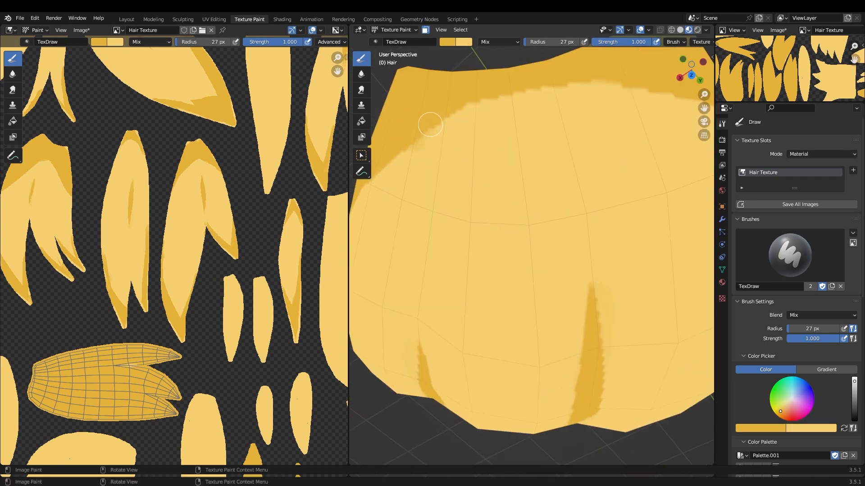
# Paint a dark yellow shadow on the first prong's tip with a 36 px brush and trim it with light yellow
pyautogui.moveTo(430, 125); pyautogui.dragTo(395, 256, button='middle')
pyautogui.keyDown('shift'); pyautogui.moveTo(581, 280); pyautogui.dragTo(522, 225, button='middle'); pyautogui.keyUp('shift')
pyautogui.moveTo(522, 225); pyautogui.dragTo(475, 174, button='middle')
pyautogui.moveTo(475, 174); pyautogui.dragTo(513, 280)
pyautogui.moveTo(514, 279)
pyautogui.keyDown('ctrl'); pyautogui.mouseDown(button='middle')
pyautogui.moveTo(473, 270)
pyautogui.moveTo(573, 253)
pyautogui.moveTo(563, 203)
pyautogui.mouseUp(button='middle'); pyautogui.keyUp('ctrl')
pyautogui.keyDown('ctrl'); pyautogui.moveTo(563, 202); pyautogui.dragTo(570, 275, button='middle'); pyautogui.keyUp('ctrl')
pyautogui.moveTo(587, 230)
pyautogui.mouseDown(button='middle')
pyautogui.moveTo(541, 332)
pyautogui.moveTo(588, 329)
pyautogui.moveTo(599, 315)
pyautogui.moveTo(500, 274)
pyautogui.mouseUp(button='middle')
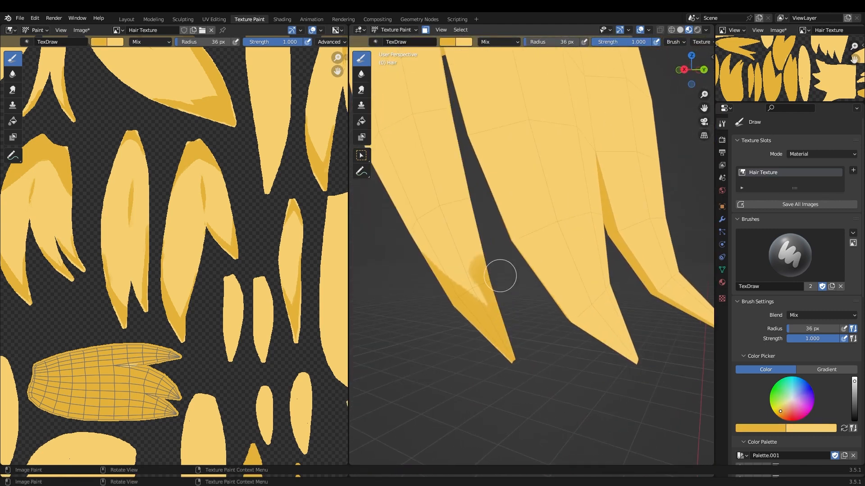
pyautogui.moveTo(500, 274); pyautogui.dragTo(507, 315)
pyautogui.moveTo(506, 315)
pyautogui.mouseDown(button='middle')
pyautogui.moveTo(467, 268)
pyautogui.moveTo(651, 338)
pyautogui.moveTo(563, 333)
pyautogui.mouseUp(button='middle')
# Set the brush radius to 26 px and paint dark yellow shadows along the tips of the other two prongs
pyautogui.press('f')
pyautogui.moveTo(563, 334); pyautogui.dragTo(512, 307)
pyautogui.moveTo(512, 307); pyautogui.dragTo(457, 331, button='middle')
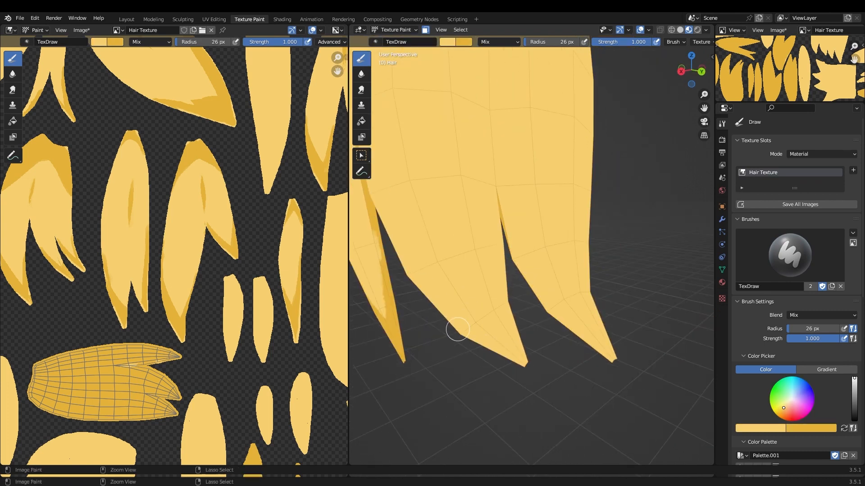
pyautogui.moveTo(457, 330); pyautogui.dragTo(535, 376)
pyautogui.moveTo(535, 376); pyautogui.dragTo(535, 369, button='middle')
pyautogui.moveTo(535, 370); pyautogui.dragTo(514, 243)
pyautogui.moveTo(513, 243); pyautogui.dragTo(536, 301, button='middle')
pyautogui.moveTo(536, 302); pyautogui.dragTo(456, 208)
pyautogui.moveTo(457, 208); pyautogui.dragTo(575, 299, button='middle')
# Paint a dark yellow streak from the gap between the prongs toward the root and taper it with light yellow
pyautogui.scroll(-5, 527, 264)
pyautogui.scroll(2, 527, 264)
pyautogui.keyDown('shift'); pyautogui.moveTo(527, 264); pyautogui.dragTo(545, 372, button='middle'); pyautogui.keyUp('shift')
pyautogui.moveTo(527, 350); pyautogui.dragTo(507, 174)
pyautogui.press('x')
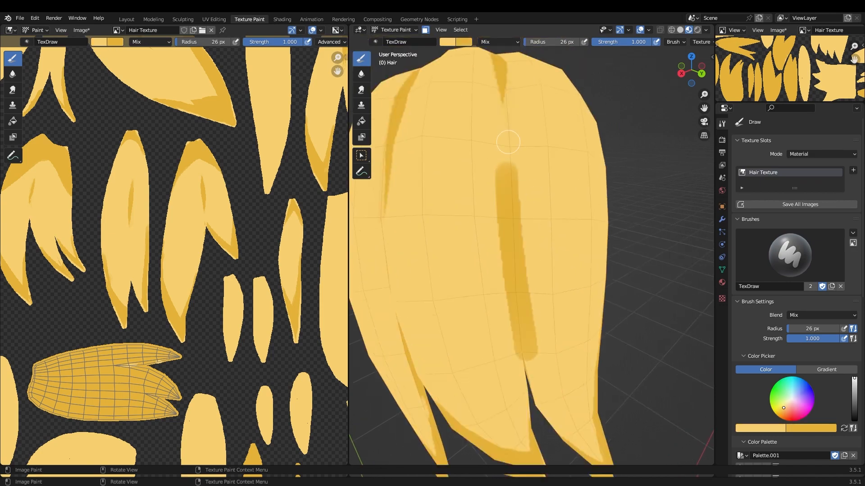
pyautogui.scroll(-4, 518, 269)
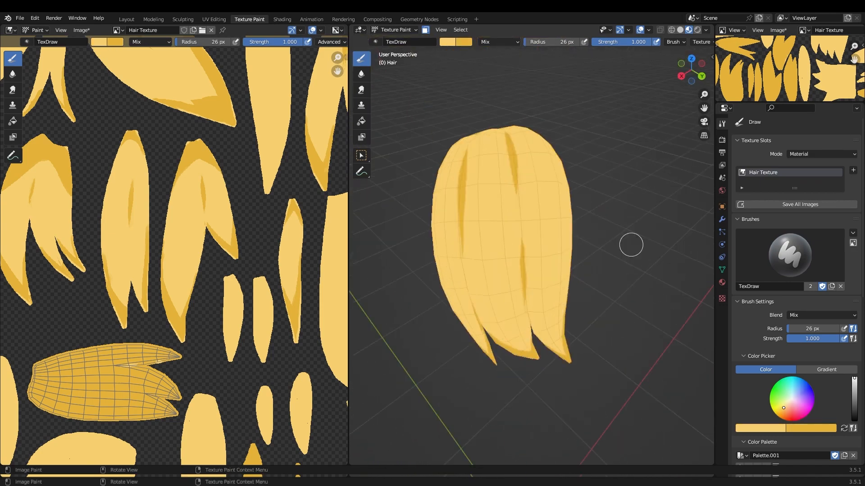
# Reveal all the hair and isolate the next lock's linked inner and outer faces
pyautogui.press('Tab')
pyautogui.hotkey('alt', 'h')
pyautogui.hotkey('alt', 'a')
pyautogui.moveTo(631, 245); pyautogui.dragTo(569, 203, button='middle')
pyautogui.press('l')
pyautogui.press('l')
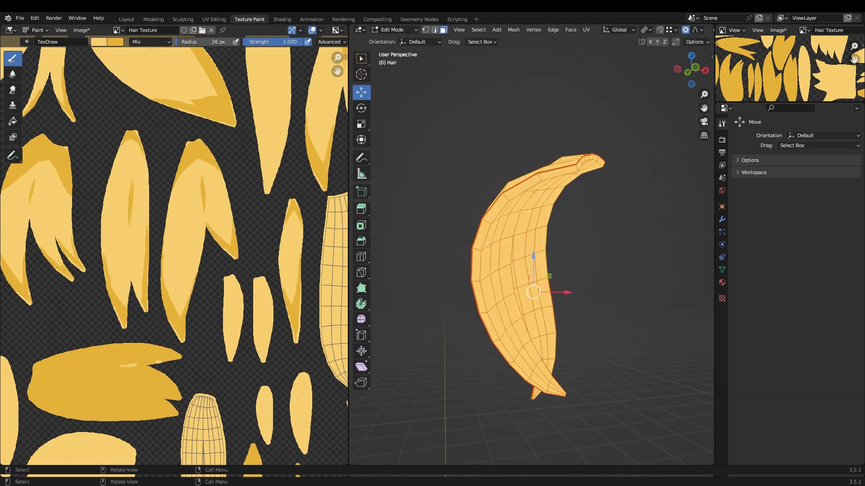
# Select only the isolated lock's inner faces and fill them with dark yellow
pyautogui.hotkey('alt', 'a')
pyautogui.moveTo(531, 252); pyautogui.dragTo(563, 288, button='middle')
pyautogui.press('l')
pyautogui.press('Tab')
pyautogui.click(362, 121)
pyautogui.press('x')
pyautogui.click(526, 236)
pyautogui.moveTo(525, 253); pyautogui.dragTo(554, 280, button='middle')
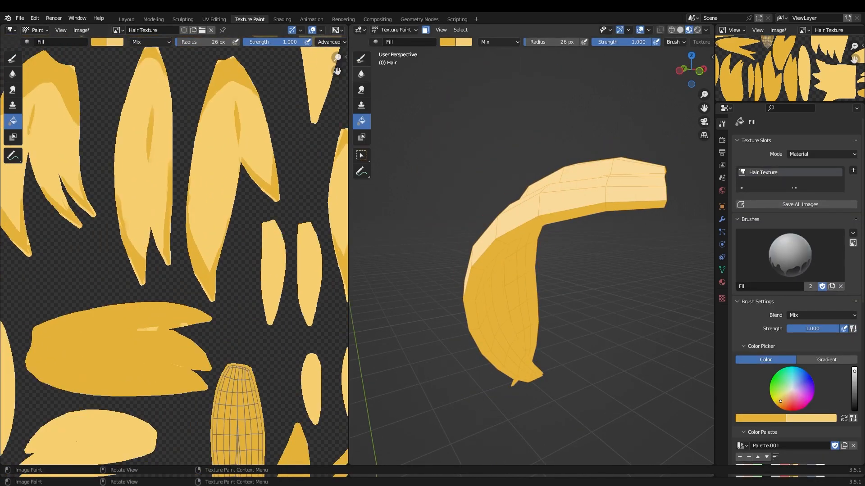
# Paint over the leftover light patch on the three-pronged lock's inner texture island with a 6 px Draw brush
pyautogui.click(12, 59)
pyautogui.scroll(3, 164, 279)
pyautogui.moveTo(164, 279); pyautogui.dragTo(203, 367, button='middle')
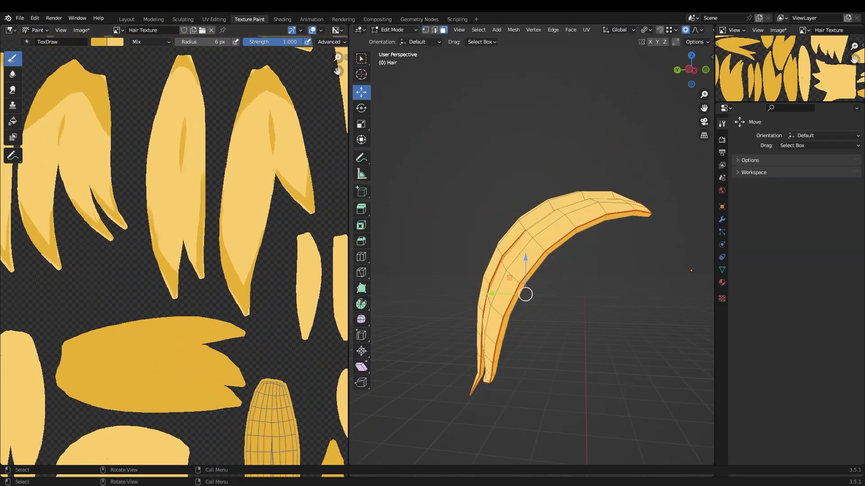
# Set the brush radius to 33 px and paint dark yellow shadow along the isolated lock's outer edge and tip
pyautogui.press('Tab')
pyautogui.moveTo(526, 294); pyautogui.dragTo(568, 343, button='middle')
pyautogui.moveTo(567, 288); pyautogui.dragTo(532, 252, button='middle')
pyautogui.press('f')
pyautogui.click(514, 234)
pyautogui.moveTo(513, 234); pyautogui.dragTo(488, 252)
pyautogui.moveTo(489, 342)
pyautogui.mouseDown(button='middle')
pyautogui.moveTo(465, 373)
pyautogui.moveTo(504, 316)
pyautogui.moveTo(488, 289)
pyautogui.moveTo(518, 261)
pyautogui.moveTo(432, 279)
pyautogui.moveTo(496, 290)
pyautogui.moveTo(580, 337)
pyautogui.moveTo(637, 236)
pyautogui.mouseUp(button='middle')
# Select the face loops of one half of the lock to restrict painting to that half
pyautogui.press('Tab')
pyautogui.scroll(2, 519, 262)
pyautogui.keyDown('alt'); pyautogui.click(505, 259); pyautogui.keyUp('alt')
pyautogui.keyDown('alt'); pyautogui.keyDown('shift'); pyautogui.click(489, 266); pyautogui.keyUp('shift'); pyautogui.keyUp('alt')
pyautogui.press('Tab')
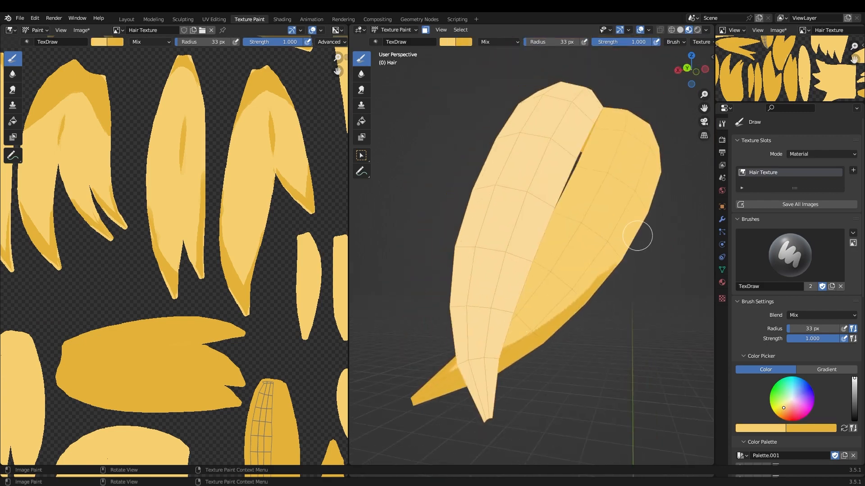
# Invert the face selection and paint dark yellow shadow on the lock's other half
pyautogui.scroll(-3, 638, 236)
pyautogui.press('Tab')
pyautogui.hotkey('ctrl', 'i')
pyautogui.scroll(3, 474, 284)
pyautogui.press('Tab')
pyautogui.moveTo(469, 272); pyautogui.dragTo(474, 285, button='middle')
pyautogui.moveTo(547, 269)
pyautogui.mouseDown(button='middle')
pyautogui.moveTo(479, 374)
pyautogui.moveTo(500, 342)
pyautogui.moveTo(563, 306)
pyautogui.mouseUp(button='middle')
pyautogui.scroll(-3, 563, 306)
pyautogui.scroll(-1, 590, 276)
# Invert the face selection again and paint dark yellow shadow at the root where the two halves meet
pyautogui.press('Tab')
pyautogui.hotkey('ctrl', 'i')
pyautogui.press('Tab')
pyautogui.scroll(4, 582, 261)
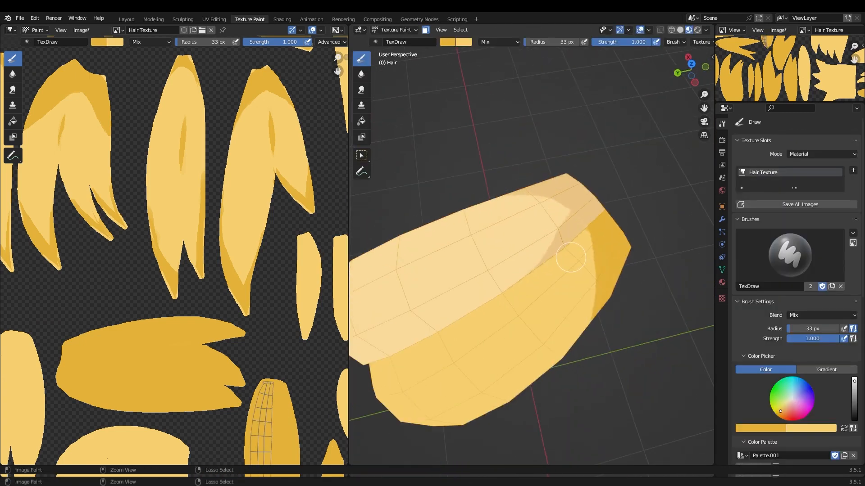
pyautogui.moveTo(571, 251); pyautogui.dragTo(543, 274)
pyautogui.scroll(-4, 542, 274)
# Select all faces of the lock and check the shading around its root and overlapping halves
pyautogui.press('a')
pyautogui.moveTo(542, 274); pyautogui.dragTo(536, 268, button='middle')
pyautogui.scroll(3, 581, 235)
pyautogui.moveTo(608, 198)
pyautogui.mouseDown(button='middle')
pyautogui.moveTo(581, 234)
pyautogui.moveTo(553, 234)
pyautogui.mouseUp(button='middle')
pyautogui.scroll(3, 553, 233)
pyautogui.moveTo(429, 353)
pyautogui.mouseDown(button='middle')
pyautogui.moveTo(540, 230)
pyautogui.moveTo(631, 189)
pyautogui.moveTo(656, 226)
pyautogui.moveTo(675, 190)
pyautogui.moveTo(618, 239)
pyautogui.mouseUp(button='middle')
pyautogui.scroll(-6, 565, 243)
pyautogui.scroll(5, 656, 226)
pyautogui.scroll(-4, 676, 189)
pyautogui.moveTo(504, 176)
pyautogui.mouseDown(button='middle')
pyautogui.moveTo(472, 212)
pyautogui.moveTo(579, 148)
pyautogui.mouseUp(button='middle')
pyautogui.scroll(4, 579, 148)
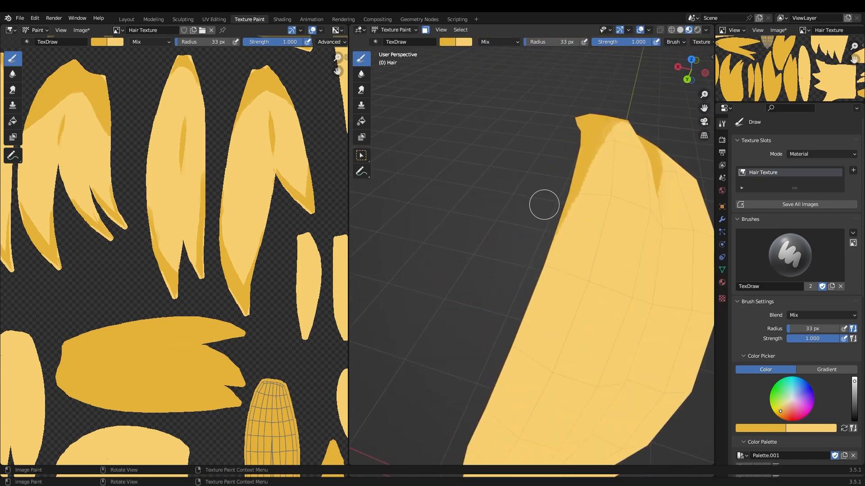
# Isolate the next two-pronged lock's linked faces and fill its inner side with dark yellow
pyautogui.press('Tab')
pyautogui.scroll(-5, 544, 205)
pyautogui.scroll(3, 544, 205)
pyautogui.hotkey('shift', 'h')
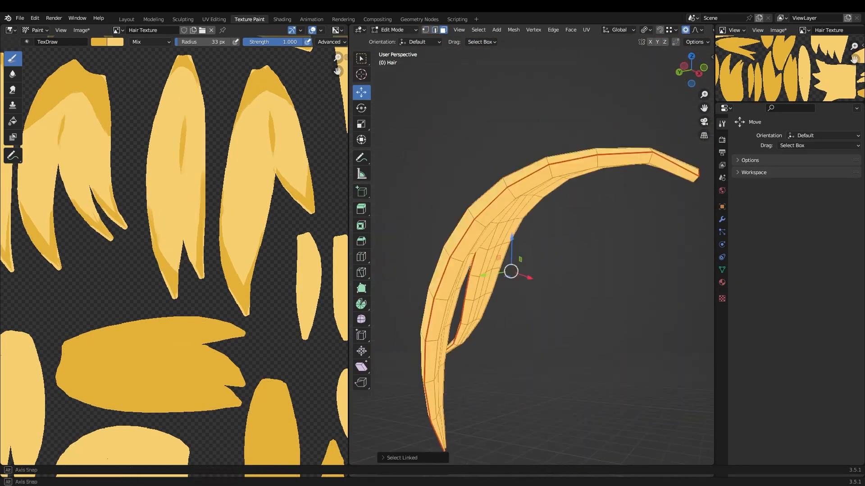
pyautogui.press('Tab')
pyautogui.click(361, 121)
pyautogui.click(495, 234)
pyautogui.click(361, 59)
# Set the Draw brush to 20 px, paint a dark yellow streak from the prong gap toward the root and taper it with light yellow
pyautogui.moveTo(585, 180)
pyautogui.mouseDown(button='middle')
pyautogui.moveTo(559, 264)
pyautogui.moveTo(563, 229)
pyautogui.moveTo(442, 299)
pyautogui.moveTo(601, 280)
pyautogui.moveTo(494, 157)
pyautogui.moveTo(492, 324)
pyautogui.moveTo(611, 182)
pyautogui.moveTo(536, 419)
pyautogui.moveTo(533, 224)
pyautogui.mouseUp(button='middle')
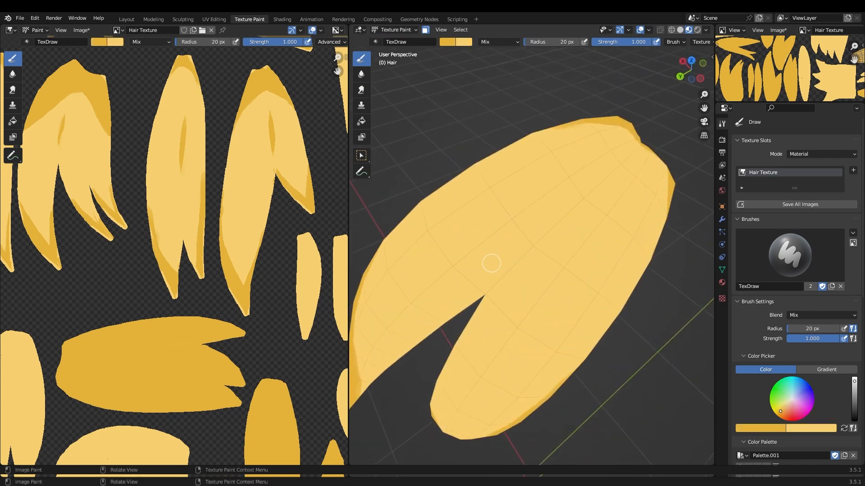
pyautogui.moveTo(492, 263); pyautogui.dragTo(500, 279, button='middle')
pyautogui.moveTo(468, 301)
pyautogui.mouseDown()
pyautogui.moveTo(640, 151)
pyautogui.moveTo(450, 285)
pyautogui.mouseUp()
pyautogui.press('x')
pyautogui.moveTo(642, 149); pyautogui.dragTo(477, 293)
pyautogui.moveTo(541, 225); pyautogui.dragTo(501, 267, button='middle')
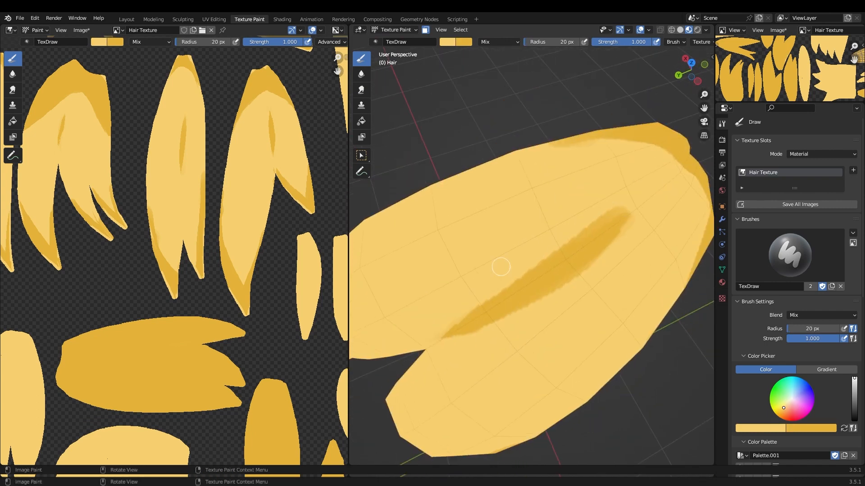
# Set the Draw brush to 34 px and paint dark yellow shadow around the root of the two-pronged lock
pyautogui.scroll(-5, 643, 209)
pyautogui.moveTo(642, 208); pyautogui.dragTo(638, 185, button='middle')
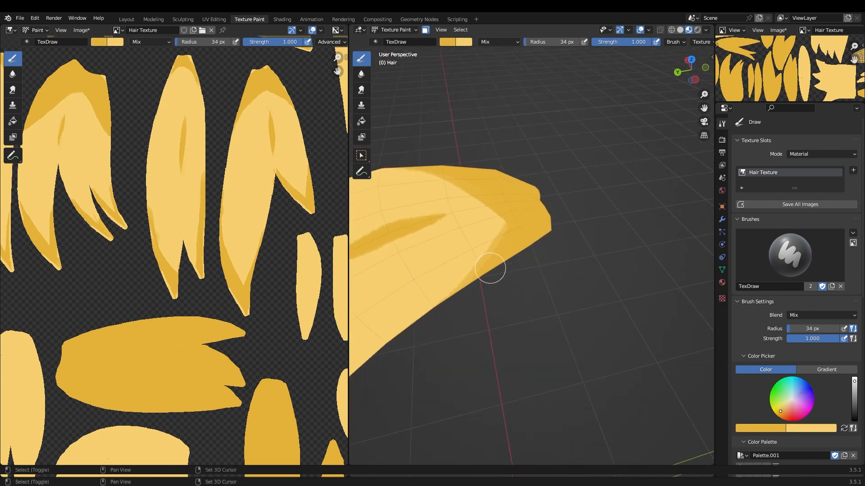
pyautogui.moveTo(490, 268); pyautogui.dragTo(528, 280, button='middle')
# Isolate the next two-pronged lock's linked faces and paint its root and the streak above the prong gap dark yellow
pyautogui.press('Tab')
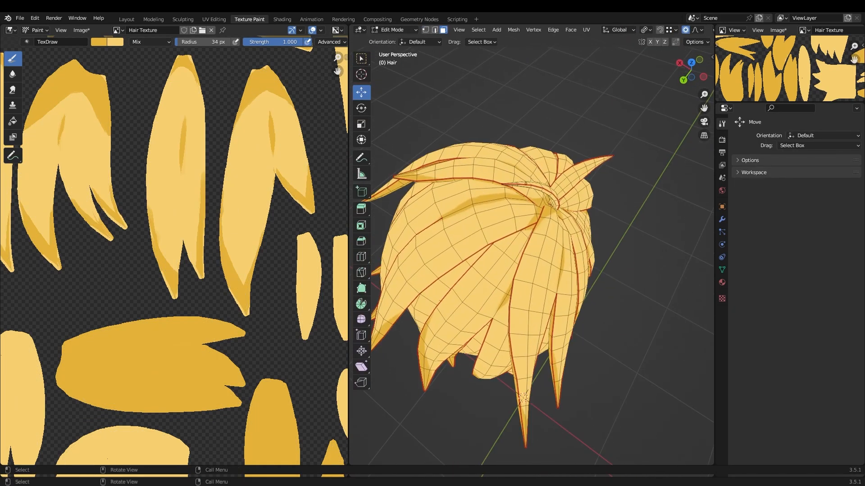
pyautogui.press('l')
pyautogui.hotkey('shift', 'h')
pyautogui.press('Tab')
pyautogui.hotkey('ctrl', 'Tab')
pyautogui.click(535, 134)
pyautogui.scroll(3, 591, 212)
pyautogui.moveTo(573, 198)
pyautogui.mouseDown(button='middle')
pyautogui.moveTo(591, 212)
pyautogui.moveTo(523, 309)
pyautogui.mouseUp(button='middle')
pyautogui.moveTo(523, 308); pyautogui.dragTo(502, 275, button='middle')
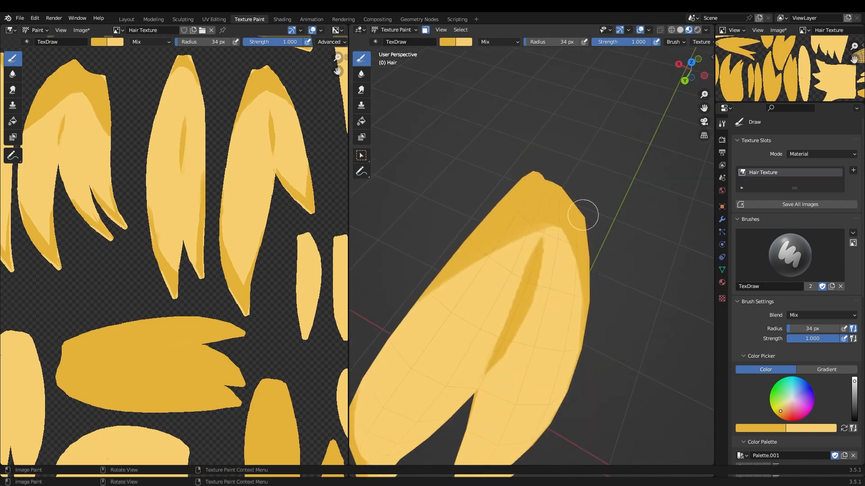
# Reveal the hair, isolate the wide multi-tipped back section and fill its inner side with dark yellow
pyautogui.click(635, 247)
pyautogui.hotkey('alt', 'h')
pyautogui.scroll(-5, 567, 248)
pyautogui.moveTo(554, 289); pyautogui.dragTo(515, 217, button='middle')
pyautogui.press('l')
pyautogui.hotkey('shift', 'h')
pyautogui.moveTo(515, 293); pyautogui.dragTo(558, 302, button='middle')
pyautogui.hotkey('ctrl', 'Tab')
pyautogui.click(595, 271)
pyautogui.click(361, 122)
pyautogui.click(514, 226)
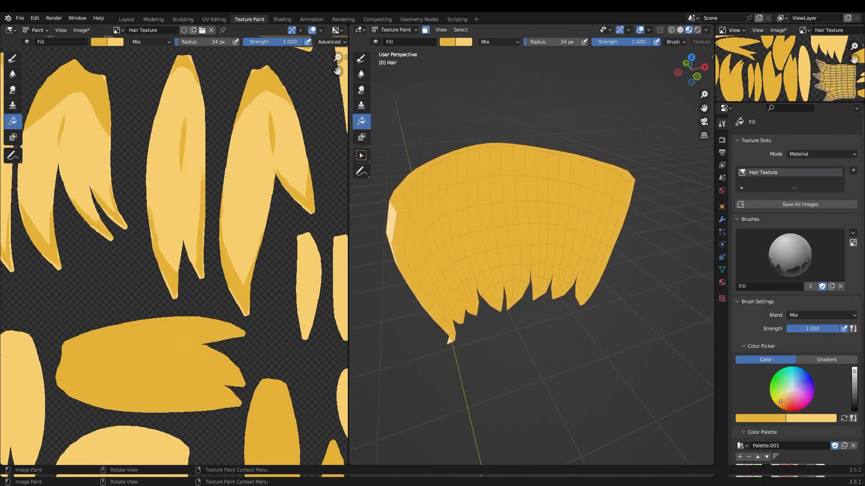
# Paint dark yellow shadow with the Draw brush along the wide section's upper edge and on the edges of its tips
pyautogui.click(361, 59)
pyautogui.moveTo(464, 271); pyautogui.dragTo(631, 239, button='middle')
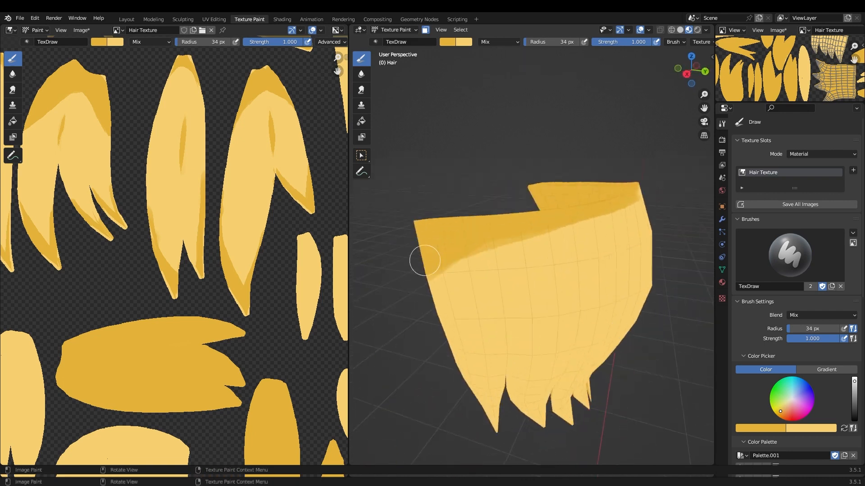
pyautogui.moveTo(594, 183); pyautogui.dragTo(543, 322, button='middle')
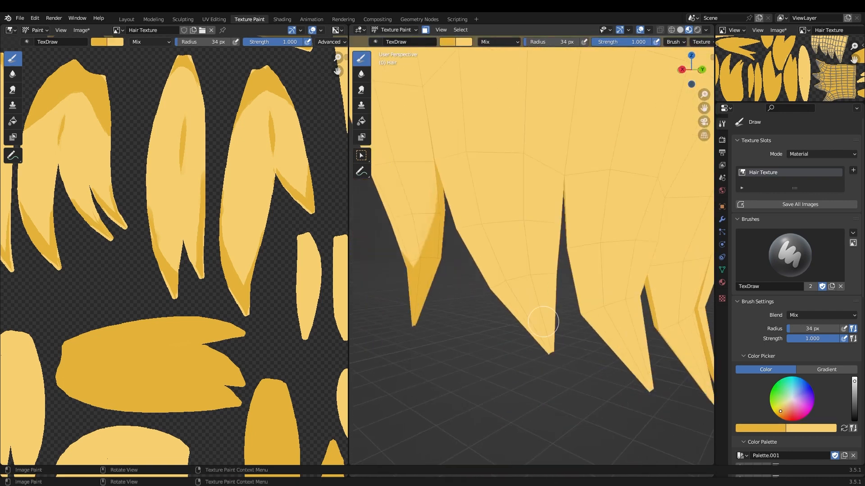
pyautogui.moveTo(500, 409); pyautogui.dragTo(535, 310, button='middle')
pyautogui.keyDown('ctrl'); pyautogui.moveTo(535, 310); pyautogui.dragTo(533, 339, button='middle'); pyautogui.keyUp('ctrl')
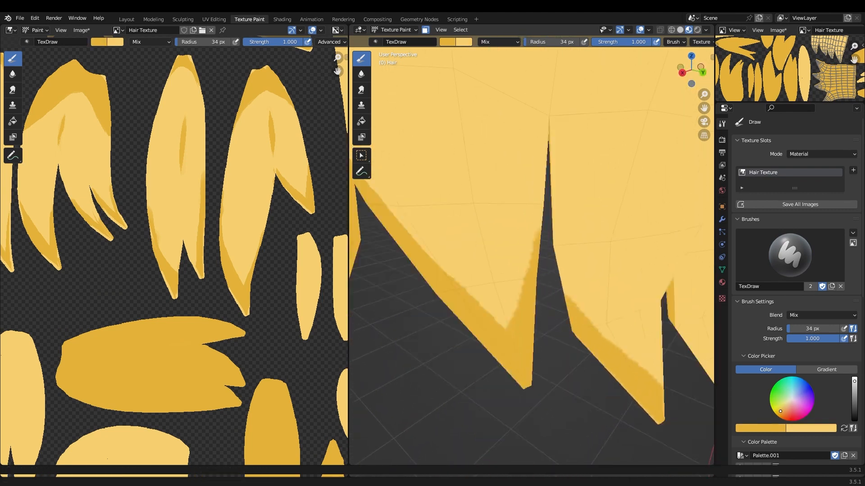
# Paint a dark yellow streak rising from a gap between the wide section's tips and taper it with light yellow
pyautogui.moveTo(532, 339)
pyautogui.mouseDown(button='middle')
pyautogui.moveTo(567, 448)
pyautogui.moveTo(525, 309)
pyautogui.moveTo(550, 376)
pyautogui.moveTo(546, 355)
pyautogui.moveTo(481, 199)
pyautogui.moveTo(491, 325)
pyautogui.moveTo(496, 145)
pyautogui.mouseUp(button='middle')
pyautogui.press('x')
pyautogui.press('x')
pyautogui.moveTo(494, 126); pyautogui.dragTo(485, 295)
pyautogui.press('x')
pyautogui.moveTo(511, 118); pyautogui.dragTo(500, 249)
pyautogui.hotkey('ctrl', 'z')
pyautogui.moveTo(505, 239); pyautogui.dragTo(506, 209, button='middle')
pyautogui.moveTo(464, 180); pyautogui.dragTo(454, 289)
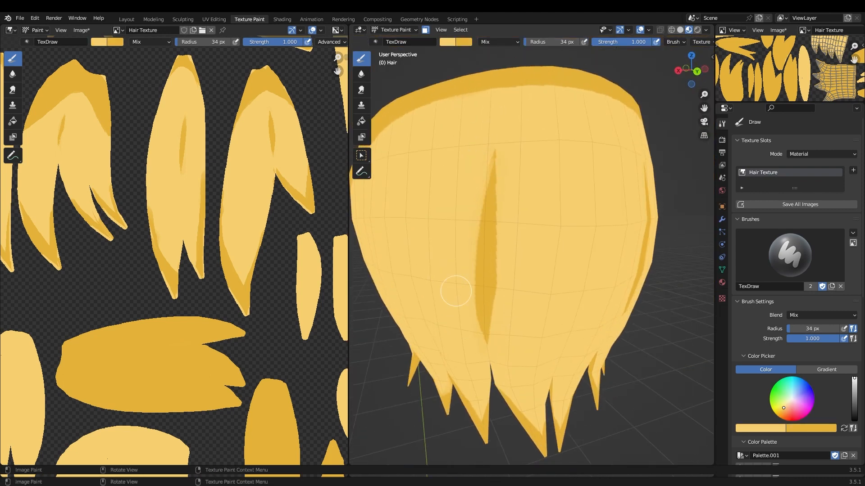
# Paint matching dark yellow streaks above the center and neighbouring tip gaps and taper their ends with light yellow
pyautogui.moveTo(454, 290); pyautogui.dragTo(509, 216, button='middle')
pyautogui.moveTo(518, 108); pyautogui.dragTo(513, 174)
pyautogui.moveTo(514, 174); pyautogui.dragTo(523, 251, button='middle')
pyautogui.press('x')
pyautogui.scroll(2, 523, 251)
pyautogui.moveTo(514, 106); pyautogui.dragTo(503, 305)
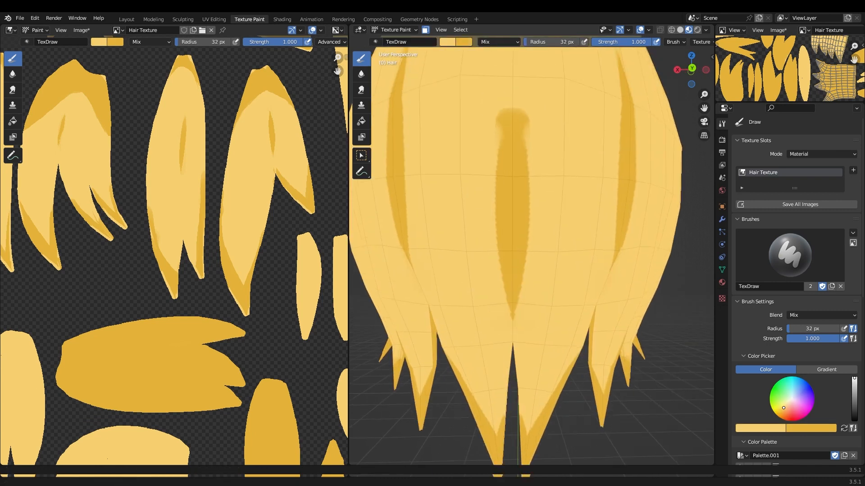
pyautogui.moveTo(502, 151)
pyautogui.mouseDown(button='middle')
pyautogui.moveTo(448, 226)
pyautogui.moveTo(498, 205)
pyautogui.moveTo(491, 212)
pyautogui.moveTo(492, 120)
pyautogui.moveTo(547, 164)
pyautogui.moveTo(512, 318)
pyautogui.mouseUp(button='middle')
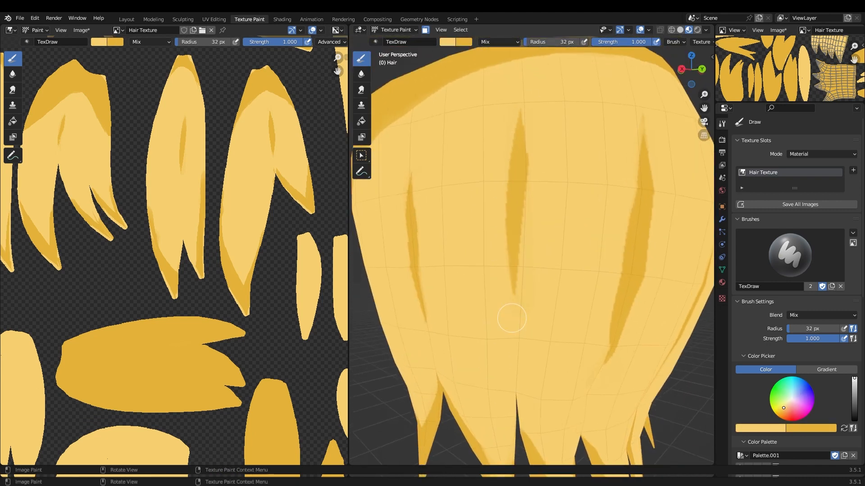
# Extend the dark yellow band along the wide section's upper edge, curving it down the side, and smooth its border
pyautogui.scroll(-3, 511, 292)
pyautogui.scroll(4, 513, 360)
pyautogui.keyDown('ctrl'); pyautogui.moveTo(531, 210); pyautogui.dragTo(528, 276, button='middle'); pyautogui.keyUp('ctrl')
pyautogui.scroll(4, 468, 205)
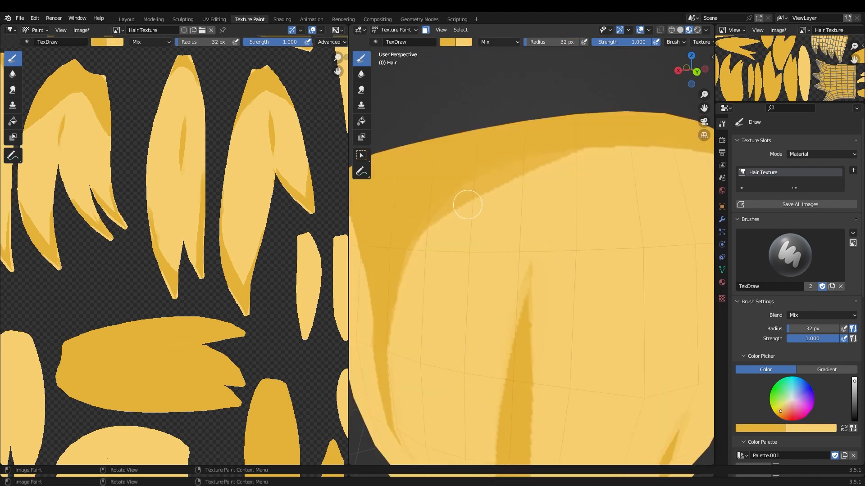
pyautogui.moveTo(550, 168)
pyautogui.mouseDown(button='middle')
pyautogui.moveTo(571, 213)
pyautogui.moveTo(540, 291)
pyautogui.moveTo(572, 281)
pyautogui.mouseUp(button='middle')
pyautogui.press('x')
pyautogui.moveTo(573, 281)
pyautogui.keyDown('ctrl'); pyautogui.mouseDown(button='middle')
pyautogui.moveTo(593, 234)
pyautogui.moveTo(581, 288)
pyautogui.mouseUp(button='middle'); pyautogui.keyUp('ctrl')
pyautogui.moveTo(531, 271); pyautogui.dragTo(631, 266, button='middle')
# Reveal the hair, isolate the next two-pronged lock and paint its root and central streak dark yellow
pyautogui.keyDown('ctrl'); pyautogui.moveTo(145, 250); pyautogui.dragTo(211, 279, button='middle'); pyautogui.keyUp('ctrl')
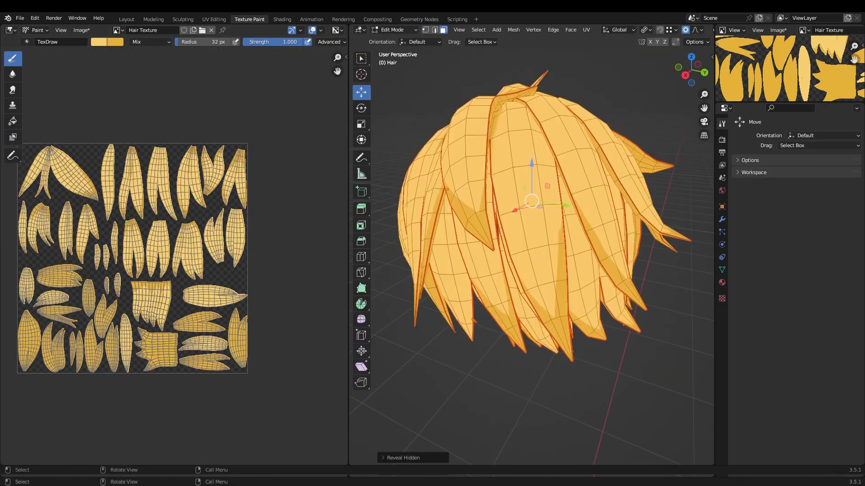
pyautogui.press('KP_Divide')
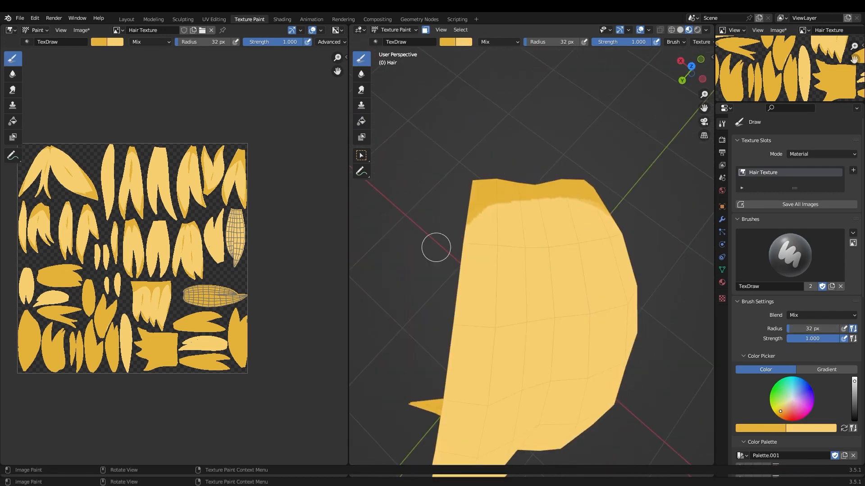
pyautogui.moveTo(436, 247); pyautogui.dragTo(608, 144, button='middle')
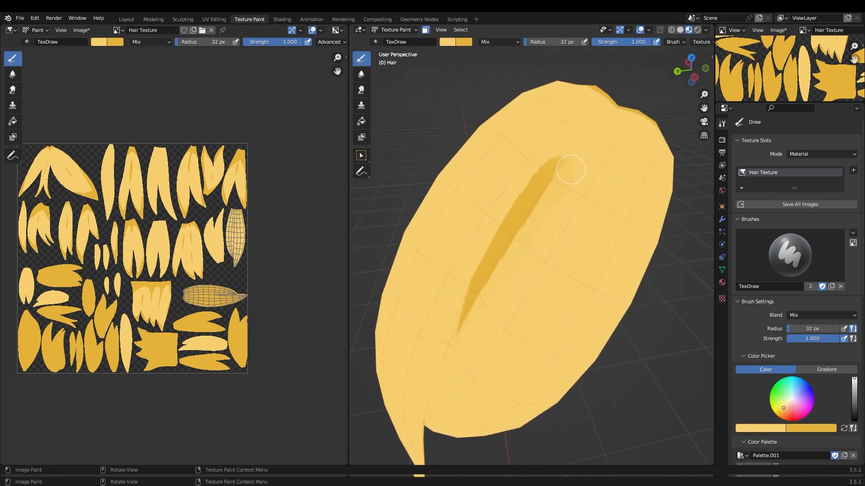
pyautogui.moveTo(572, 126); pyautogui.dragTo(510, 241, button='middle')
# Paint a dark yellow stroke from the lock's root shadow toward its central streak
pyautogui.scroll(-3, 510, 242)
pyautogui.scroll(4, 509, 242)
pyautogui.press('x')
pyautogui.moveTo(626, 242); pyautogui.dragTo(545, 250)
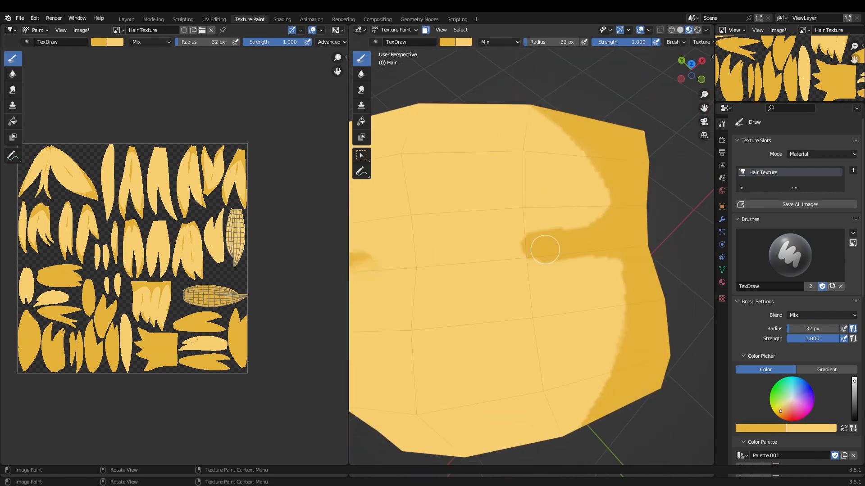
pyautogui.press('x')
pyautogui.moveTo(648, 299); pyautogui.dragTo(671, 194, button='middle')
# Restrict painting to one half of the lock and shade its overlap near the root and its tip dark yellow
pyautogui.scroll(-5, 647, 225)
pyautogui.press('Tab')
pyautogui.press('l')
pyautogui.press('Tab')
pyautogui.press('x')
pyautogui.moveTo(423, 238); pyautogui.dragTo(460, 225, button='middle')
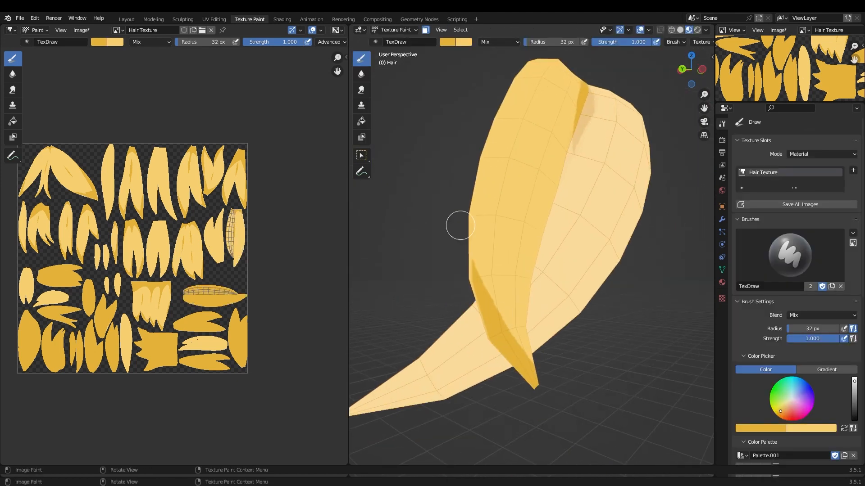
# Restrict painting to the lock's other half and paint dark yellow along its overlap and tip
pyautogui.scroll(3, 523, 270)
pyautogui.scroll(-5, 495, 348)
pyautogui.press('Tab')
pyautogui.press('l')
pyautogui.press('Tab')
pyautogui.moveTo(494, 347); pyautogui.dragTo(531, 275, button='middle')
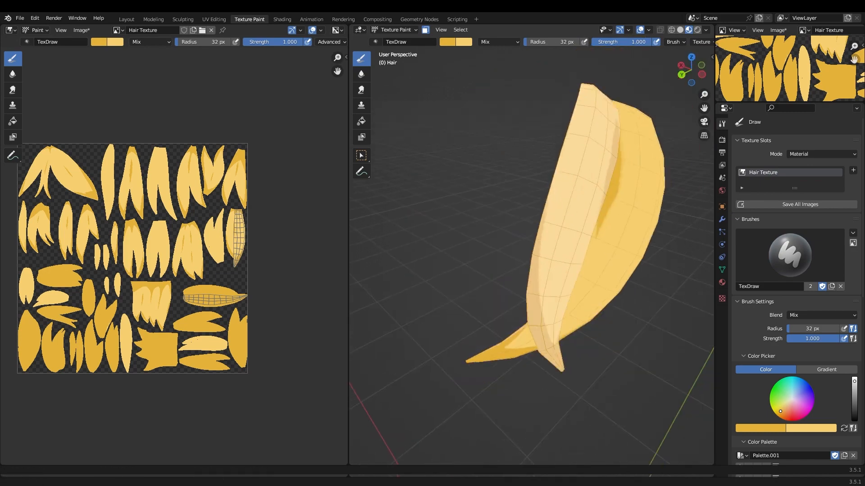
# Reveal all hair and isolate the linked faces of the next unshaded two-pronged lock
pyautogui.press('Tab')
pyautogui.hotkey('alt', 'h')
pyautogui.press('l')
pyautogui.hotkey('shift', 'h')
pyautogui.press('Tab')
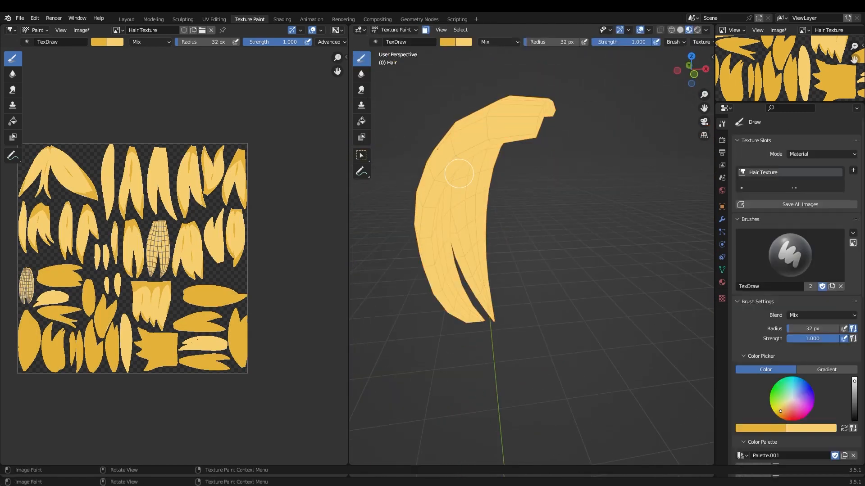
# Select the inner faces of the two-pronged lock and fill them with dark yellow
pyautogui.press('Tab')
pyautogui.press('l')
pyautogui.press('Tab')
pyautogui.click(362, 121)
pyautogui.moveTo(444, 170); pyautogui.dragTo(495, 217, button='middle')
pyautogui.click(486, 217)
pyautogui.press('Tab')
pyautogui.press('l')
pyautogui.hotkey('shift', 'h')
pyautogui.press('Tab')
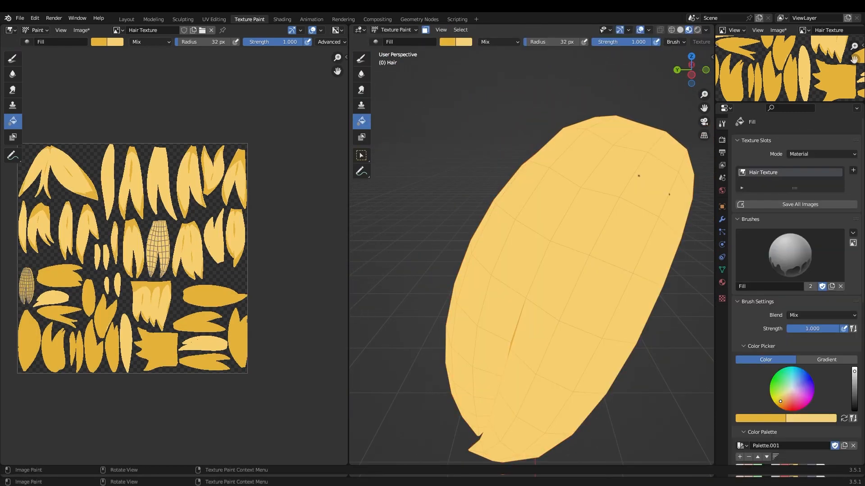
# Paint the lock's root and a streak above its prong gap dark yellow with the Draw brush, trimming with light yellow
pyautogui.click(361, 59)
pyautogui.moveTo(571, 299); pyautogui.dragTo(633, 211, button='middle')
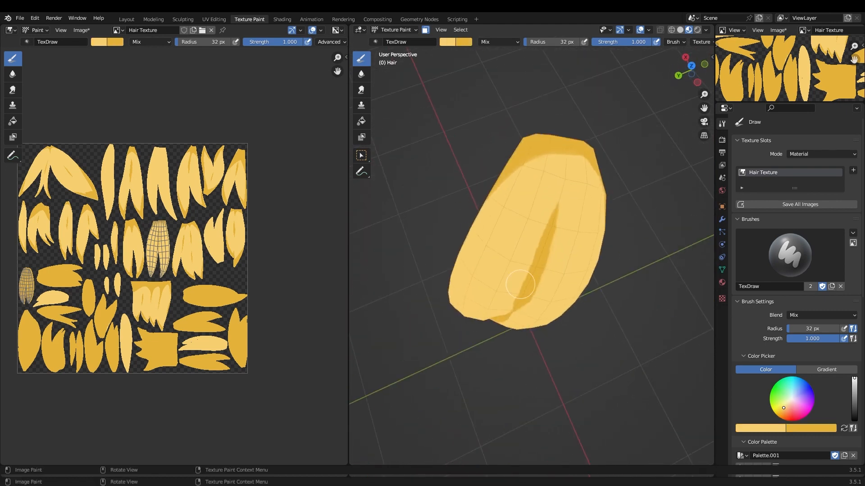
pyautogui.moveTo(520, 285); pyautogui.dragTo(498, 296, button='middle')
pyautogui.scroll(3, 518, 270)
# Paint dark yellow shadow on each half of the lock where they meet at the root and along their tips
pyautogui.press('x')
pyautogui.moveTo(533, 201); pyautogui.dragTo(516, 269)
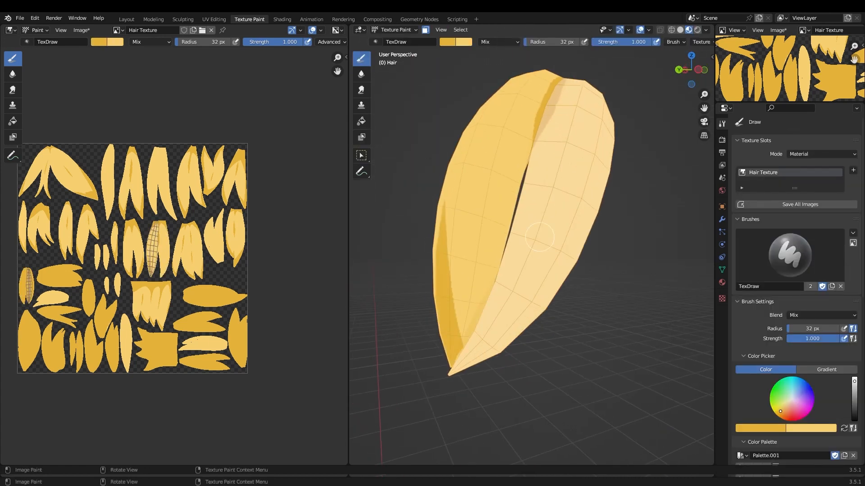
pyautogui.moveTo(540, 252); pyautogui.dragTo(560, 294, button='middle')
pyautogui.scroll(5, 563, 306)
pyautogui.scroll(-4, 564, 316)
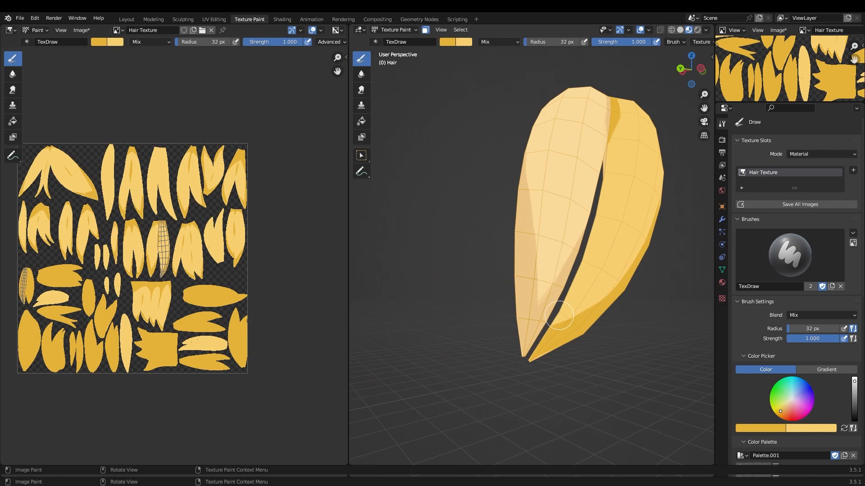
# Isolate the next two-pronged lock and paint dark yellow on both halves along their overlap, lower edges and tips
pyautogui.moveTo(559, 315); pyautogui.dragTo(536, 320, button='middle')
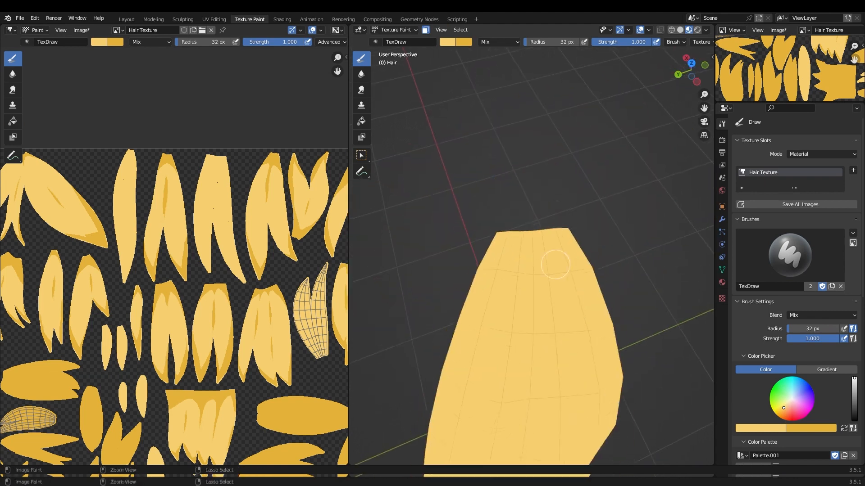
pyautogui.moveTo(555, 265); pyautogui.dragTo(495, 329, button='middle')
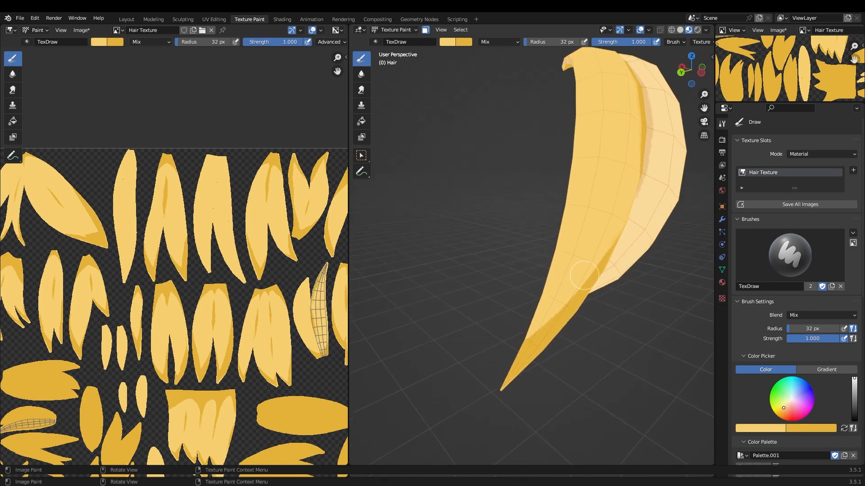
pyautogui.press('x')
pyautogui.moveTo(584, 275)
pyautogui.mouseDown(button='middle')
pyautogui.moveTo(517, 355)
pyautogui.moveTo(589, 204)
pyautogui.mouseUp(button='middle')
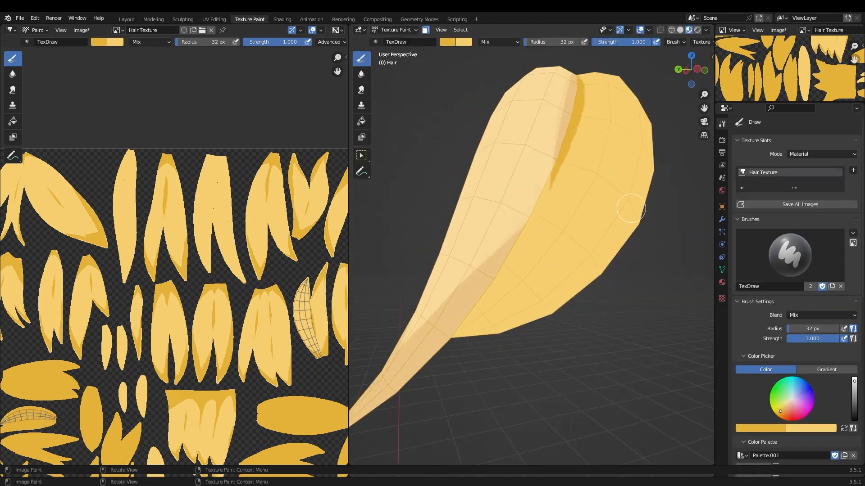
pyautogui.moveTo(533, 216)
pyautogui.mouseDown(button='middle')
pyautogui.moveTo(518, 288)
pyautogui.moveTo(554, 202)
pyautogui.moveTo(583, 173)
pyautogui.mouseUp(button='middle')
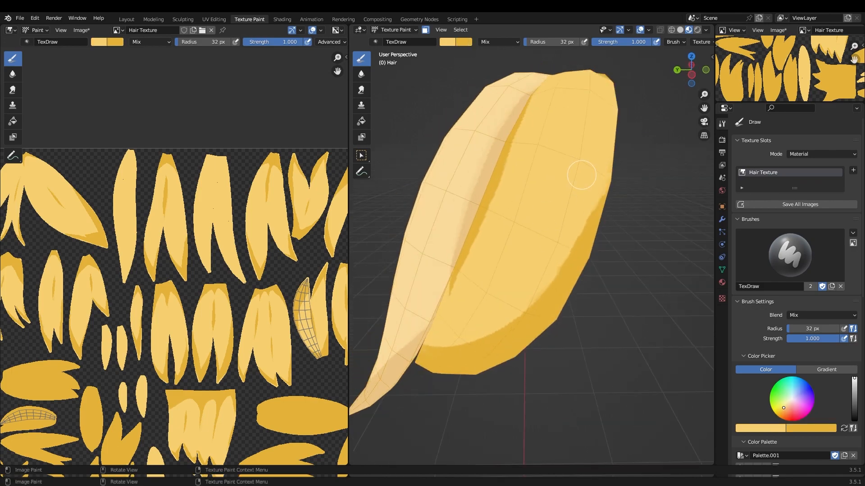
# Reveal all hair and isolate the linked faces of a small spike lock at the crown
pyautogui.press('Tab')
pyautogui.hotkey('alt', 'h')
pyautogui.moveTo(532, 216); pyautogui.dragTo(563, 298, button='middle')
pyautogui.moveTo(563, 216); pyautogui.dragTo(540, 279, button='middle')
pyautogui.press('l')
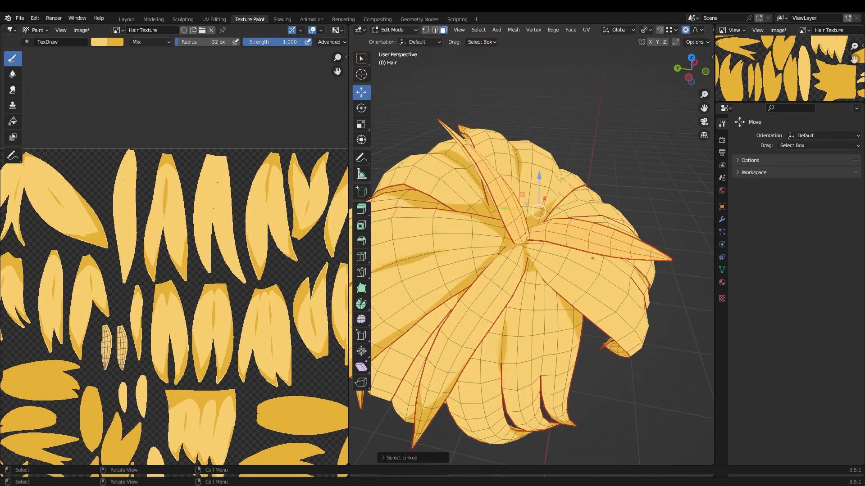
pyautogui.press('2')
pyautogui.press('l')
pyautogui.hotkey('shift', 'h')
# Fill the small spike's inner side with dark yellow
pyautogui.moveTo(500, 220); pyautogui.dragTo(419, 135, button='middle')
pyautogui.press('Tab')
pyautogui.click(361, 122)
pyautogui.scroll(2, 536, 252)
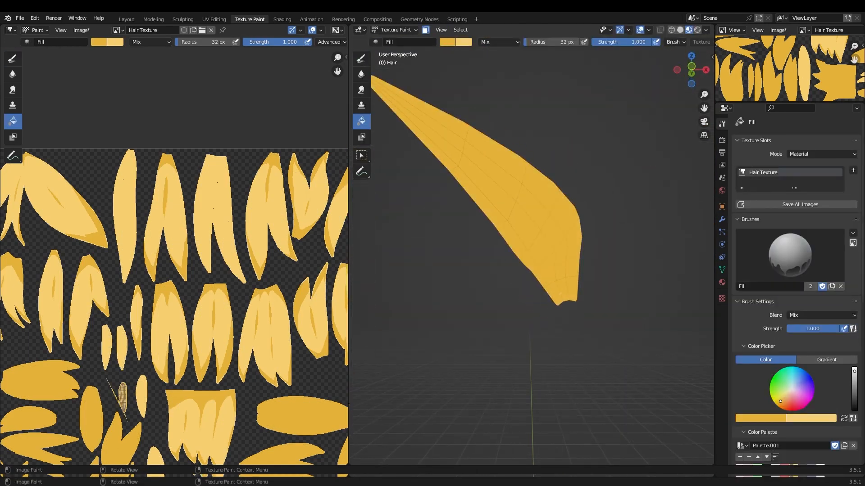
pyautogui.moveTo(531, 203); pyautogui.dragTo(608, 280, button='middle')
# Set the Draw brush to 77 px and paint dark yellow on the spike's root, lower edge and tip
pyautogui.click(362, 58)
pyautogui.moveTo(518, 225); pyautogui.dragTo(586, 307, button='middle')
pyautogui.press('x')
pyautogui.moveTo(512, 356); pyautogui.dragTo(546, 383)
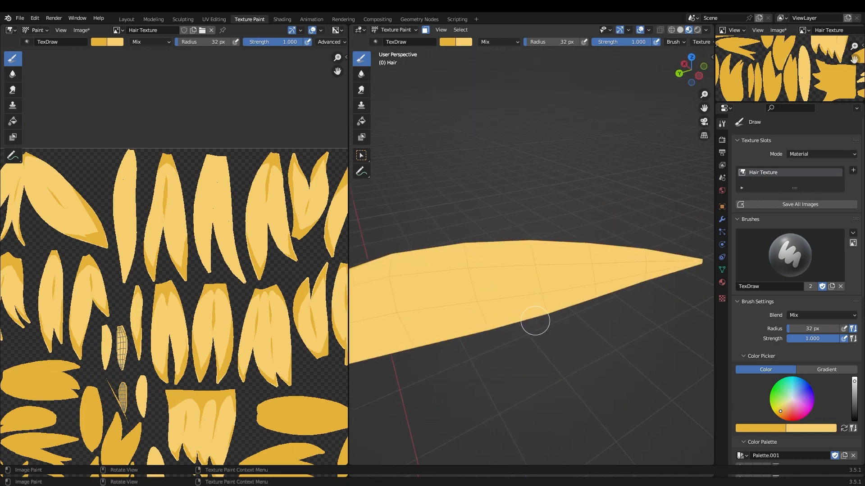
pyautogui.press('f')
pyautogui.click(555, 321)
pyautogui.moveTo(509, 333); pyautogui.dragTo(702, 266)
pyautogui.moveTo(704, 237)
pyautogui.mouseDown(button='middle')
pyautogui.moveTo(548, 226)
pyautogui.moveTo(444, 378)
pyautogui.moveTo(522, 288)
pyautogui.mouseUp(button='middle')
pyautogui.keyDown('ctrl'); pyautogui.moveTo(522, 289); pyautogui.dragTo(521, 340, button='middle'); pyautogui.keyUp('ctrl')
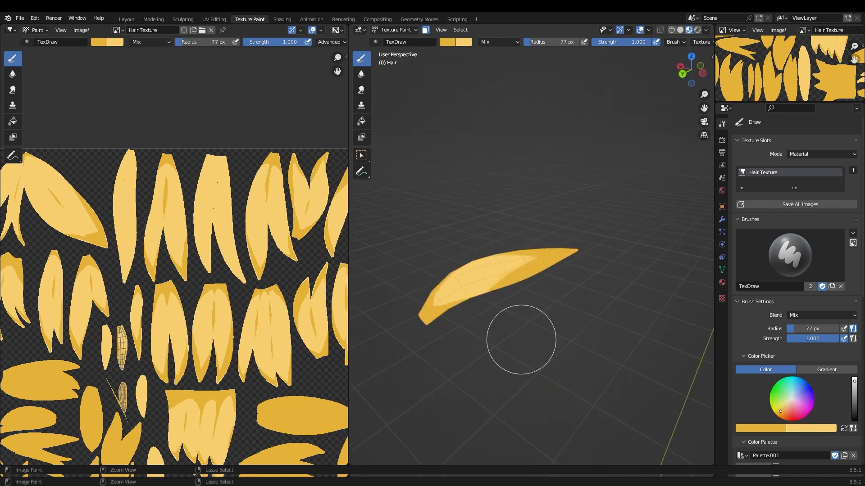
# Reveal the hair, isolate the other small crown spike and fill its inner side with dark yellow
pyautogui.keyDown('ctrl'); pyautogui.moveTo(531, 232); pyautogui.dragTo(531, 288, button='middle'); pyautogui.keyUp('ctrl')
pyautogui.press('Tab')
pyautogui.hotkey('alt', 'h')
pyautogui.press('l')
pyautogui.hotkey('shift', 'h')
pyautogui.moveTo(518, 253); pyautogui.dragTo(585, 225, button='middle')
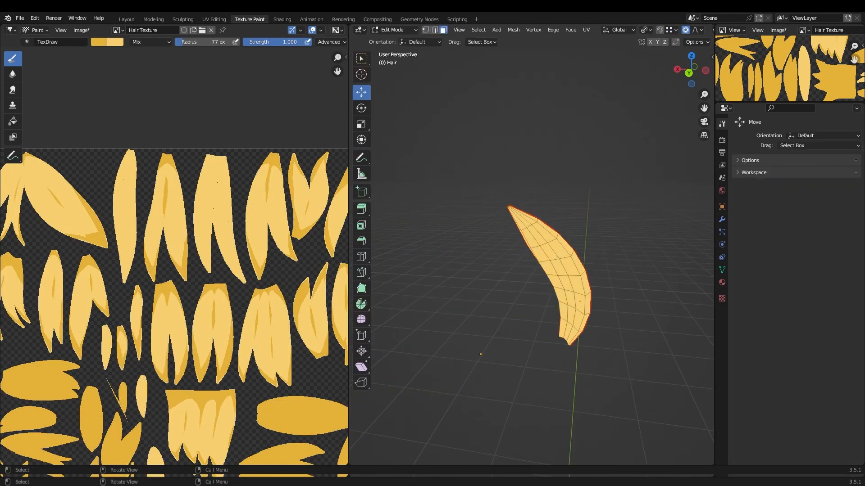
pyautogui.press('Tab')
pyautogui.click(361, 121)
pyautogui.press('Tab')
pyautogui.press('Tab')
# Paint dark yellow shadow on the second spike's root and along one edge of its tip with the Draw brush
pyautogui.click(361, 59)
pyautogui.moveTo(563, 252); pyautogui.dragTo(455, 255, button='middle')
pyautogui.moveTo(537, 280); pyautogui.dragTo(556, 318, button='middle')
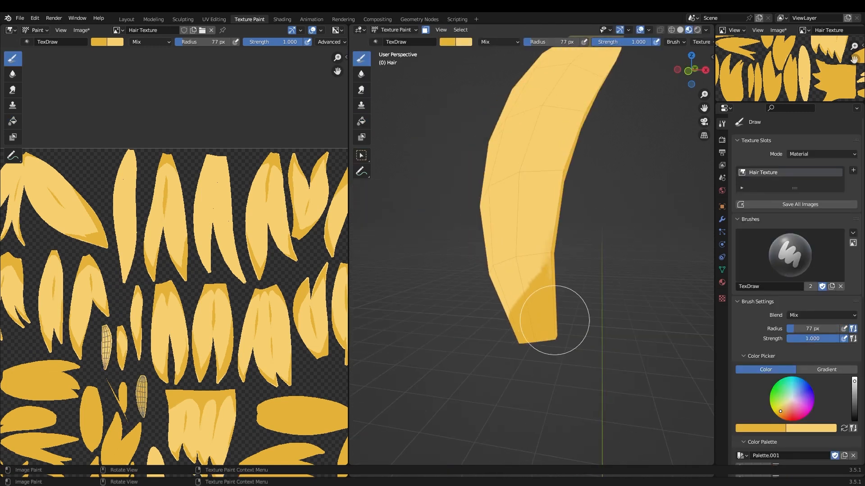
pyautogui.moveTo(556, 319); pyautogui.dragTo(505, 311)
pyautogui.moveTo(504, 311)
pyautogui.mouseDown(button='middle')
pyautogui.moveTo(572, 271)
pyautogui.moveTo(531, 235)
pyautogui.moveTo(585, 132)
pyautogui.mouseUp(button='middle')
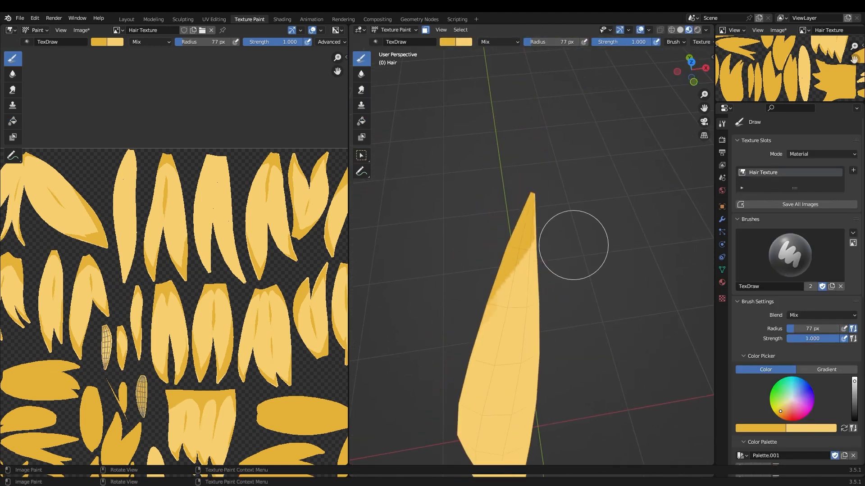
pyautogui.moveTo(573, 245)
pyautogui.mouseDown(button='middle')
pyautogui.moveTo(556, 228)
pyautogui.moveTo(452, 303)
pyautogui.mouseUp(button='middle')
# Reveal all hair, clear the selection and select the linked faces of the unshaded front locks in edge select mode
pyautogui.press('Tab')
pyautogui.hotkey('alt', 'h')
pyautogui.scroll(-5, 531, 288)
pyautogui.hotkey('alt', 'a')
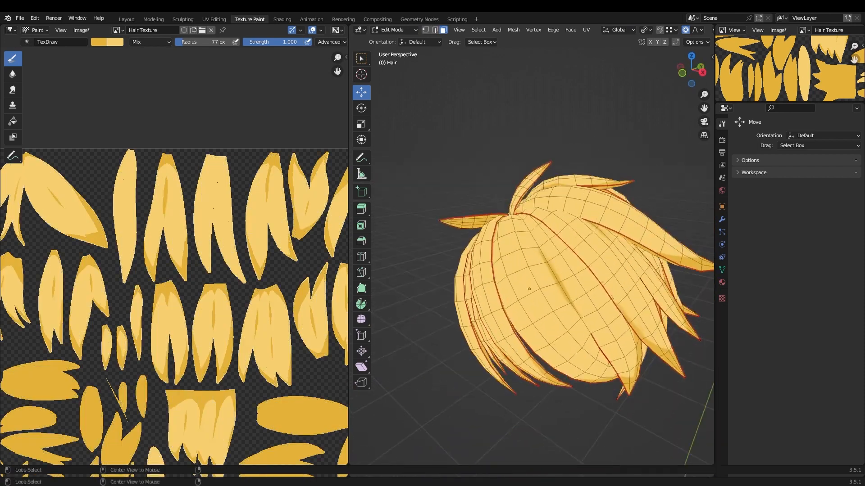
pyautogui.press('a')
pyautogui.scroll(-2, 531, 288)
pyautogui.moveTo(531, 288); pyautogui.dragTo(509, 243, button='middle')
pyautogui.hotkey('alt', 's')
pyautogui.press('2')
pyautogui.hotkey('alt', 'a')
pyautogui.press('l')
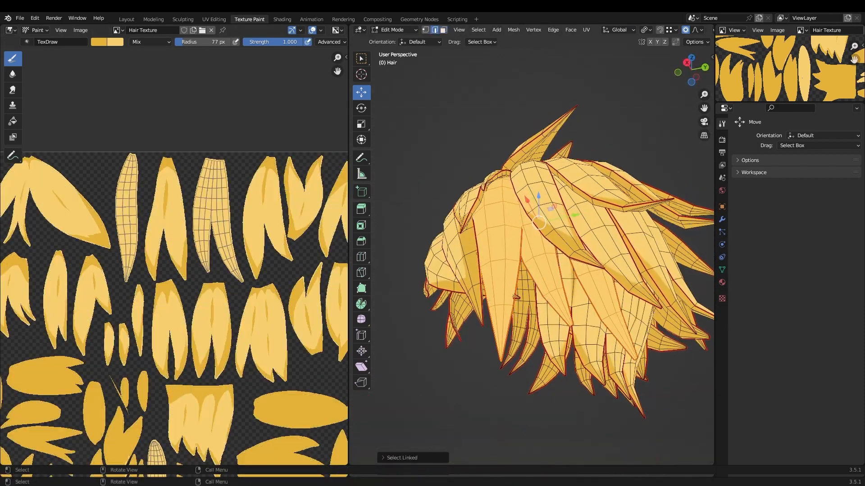
# Fill the inner side of the isolated front lock with dark yellow
pyautogui.press('Tab')
pyautogui.moveTo(531, 288)
pyautogui.mouseDown(button='middle')
pyautogui.moveTo(543, 236)
pyautogui.moveTo(581, 270)
pyautogui.mouseUp(button='middle')
pyautogui.click(360, 121)
pyautogui.click(563, 189)
pyautogui.click(361, 59)
# Set the Draw brush to 65 px and paint dark yellow on the front lock's root, side edge and tip
pyautogui.moveTo(518, 270); pyautogui.dragTo(581, 312, button='middle')
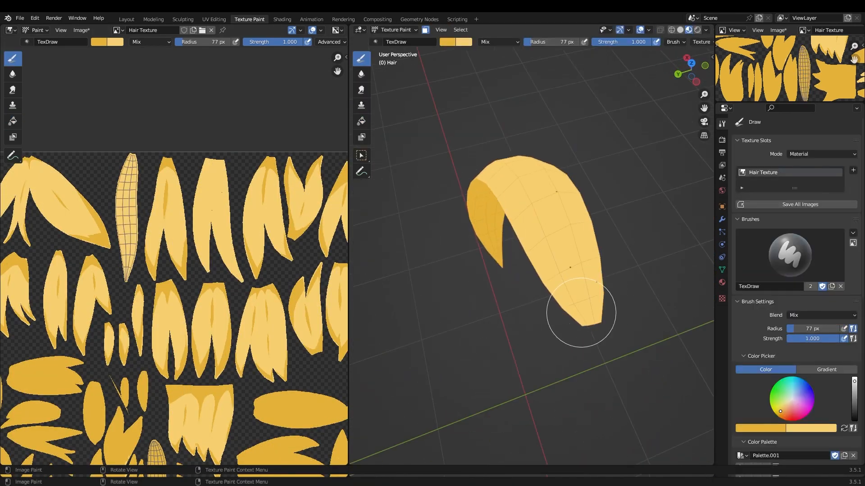
pyautogui.moveTo(618, 254); pyautogui.dragTo(608, 315, button='middle')
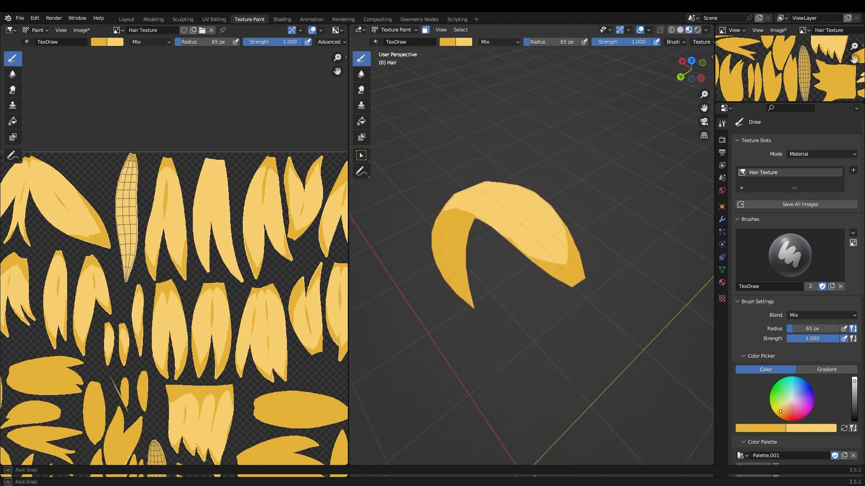
pyautogui.moveTo(569, 169); pyautogui.dragTo(513, 269, button='middle')
pyautogui.moveTo(545, 169); pyautogui.dragTo(491, 212, button='middle')
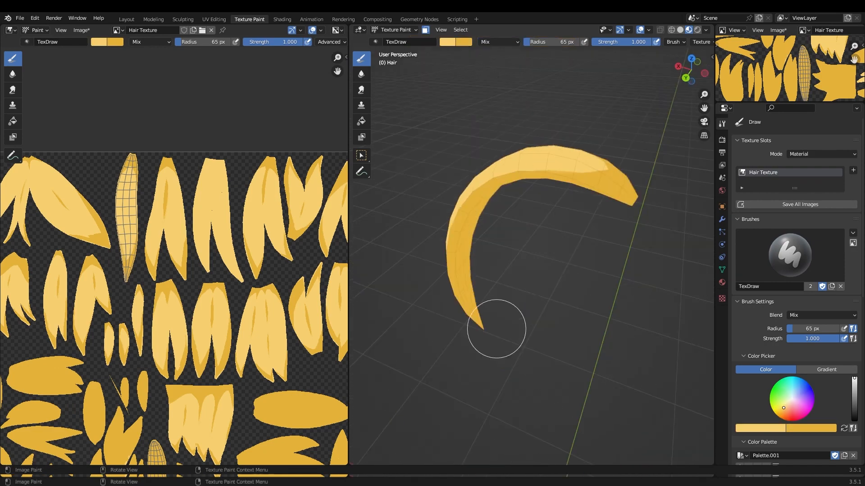
# Reveal the hair, clear the selection and isolate the unshaded forked front lock for painting
pyautogui.press('Tab')
pyautogui.hotkey('alt', 'h')
pyautogui.hotkey('alt', 'a')
pyautogui.press('l')
pyautogui.hotkey('shift', 'h')
pyautogui.moveTo(594, 180)
pyautogui.mouseDown(button='middle')
pyautogui.moveTo(586, 275)
pyautogui.moveTo(554, 193)
pyautogui.moveTo(495, 251)
pyautogui.mouseUp(button='middle')
pyautogui.press('Tab')
pyautogui.press('Tab')
pyautogui.press('Tab')
pyautogui.press('Tab')
pyautogui.press('Tab')
# Paint shadow on the forked lock's root and edges, swapping between dark and light yellow to shape the boundary
pyautogui.press('x')
pyautogui.moveTo(630, 135); pyautogui.dragTo(589, 242)
pyautogui.press('x')
pyautogui.moveTo(589, 241)
pyautogui.mouseDown(button='middle')
pyautogui.moveTo(509, 320)
pyautogui.moveTo(479, 319)
pyautogui.moveTo(518, 288)
pyautogui.moveTo(526, 267)
pyautogui.moveTo(618, 228)
pyautogui.moveTo(618, 180)
pyautogui.mouseUp(button='middle')
pyautogui.scroll(-4, 618, 229)
pyautogui.press('x')
pyautogui.moveTo(618, 180); pyautogui.dragTo(627, 144, button='middle')
pyautogui.moveTo(626, 144); pyautogui.dragTo(651, 229)
pyautogui.moveTo(650, 230)
pyautogui.mouseDown(button='middle')
pyautogui.moveTo(572, 270)
pyautogui.moveTo(526, 213)
pyautogui.moveTo(560, 101)
pyautogui.mouseUp(button='middle')
pyautogui.moveTo(559, 101); pyautogui.dragTo(552, 327)
pyautogui.press('x')
pyautogui.moveTo(521, 392); pyautogui.dragTo(518, 288)
pyautogui.moveTo(518, 288); pyautogui.dragTo(580, 242, button='middle')
# Limit painting to one half of the forked lock and shade its edge and tip with dark yellow
pyautogui.moveTo(483, 295)
pyautogui.mouseDown(button='middle')
pyautogui.moveTo(463, 340)
pyautogui.moveTo(502, 286)
pyautogui.mouseUp(button='middle')
pyautogui.press('Tab')
pyautogui.press('l')
pyautogui.press('Tab')
pyautogui.press('x')
pyautogui.moveTo(581, 352); pyautogui.dragTo(515, 259)
pyautogui.moveTo(515, 259)
pyautogui.mouseDown(button='middle')
pyautogui.moveTo(531, 252)
pyautogui.moveTo(563, 367)
pyautogui.moveTo(566, 332)
pyautogui.mouseUp(button='middle')
# Limit painting to the other half of the forked lock and shade its edge and tip with dark yellow
pyautogui.press('Tab')
pyautogui.press('l')
pyautogui.press('Tab')
pyautogui.moveTo(541, 217); pyautogui.dragTo(637, 411)
pyautogui.scroll(-4, 566, 407)
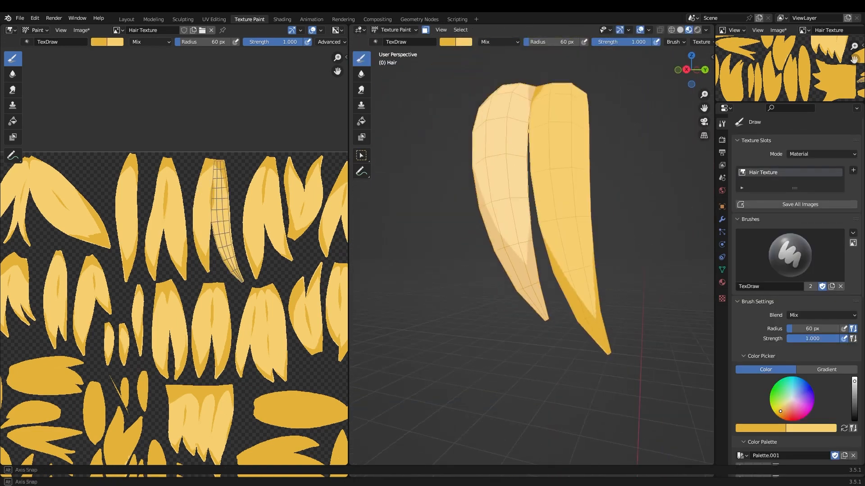
pyautogui.scroll(3, 567, 407)
pyautogui.moveTo(567, 361); pyautogui.dragTo(541, 334, button='middle')
pyautogui.moveTo(540, 288); pyautogui.dragTo(554, 361, button='middle')
# Reveal all hair and save the Hair Texture image
pyautogui.press('Tab')
pyautogui.hotkey('alt', 'h')
pyautogui.press('Tab')
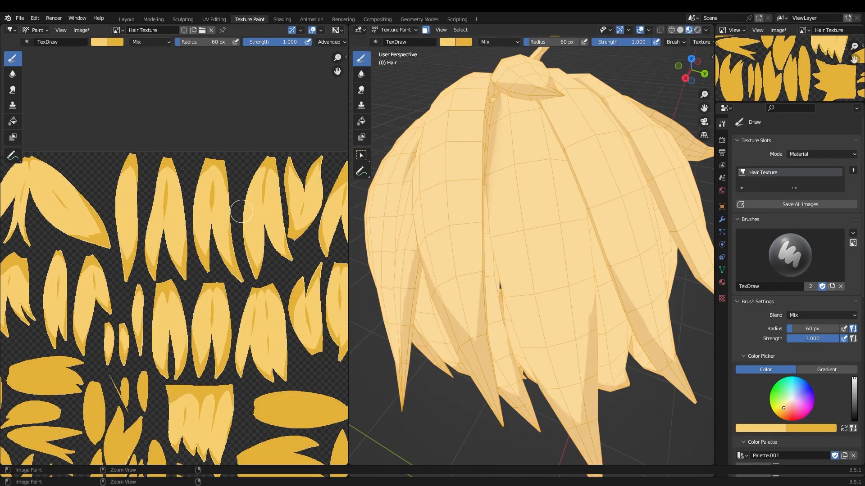
pyautogui.scroll(-2, 178, 203)
pyautogui.click(82, 30)
pyautogui.click(87, 102)
pyautogui.scroll(-8, 532, 253)
# Return to object mode and inspect the whole character from the front under a different viewport shading mode
pyautogui.hotkey('ctrl', 'Tab')
pyautogui.moveTo(532, 253); pyautogui.dragTo(568, 234, button='middle')
pyautogui.press('KP_1')
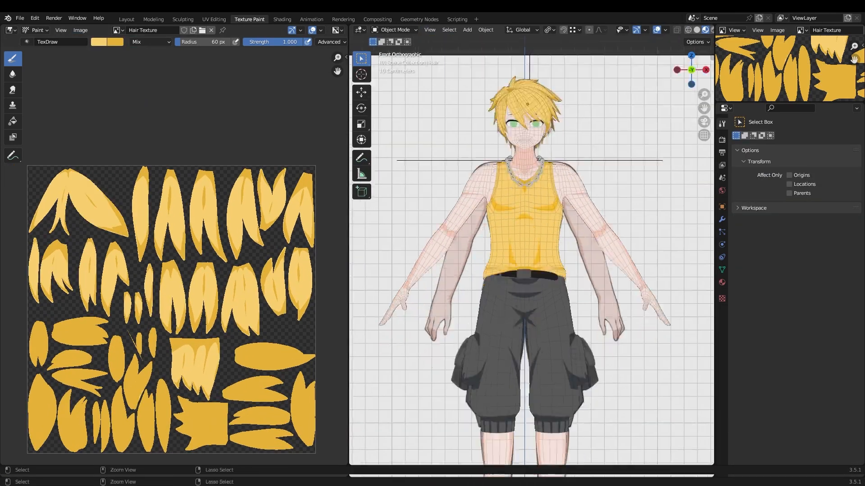
pyautogui.press('z')
pyautogui.click(546, 330)
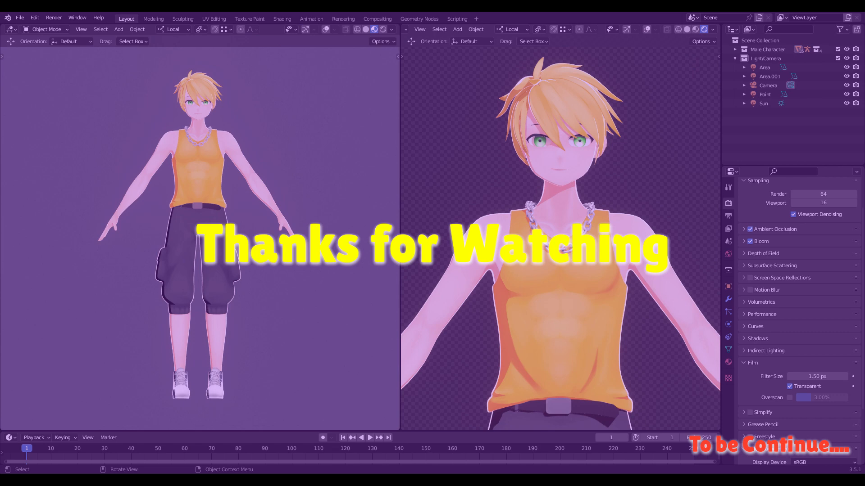